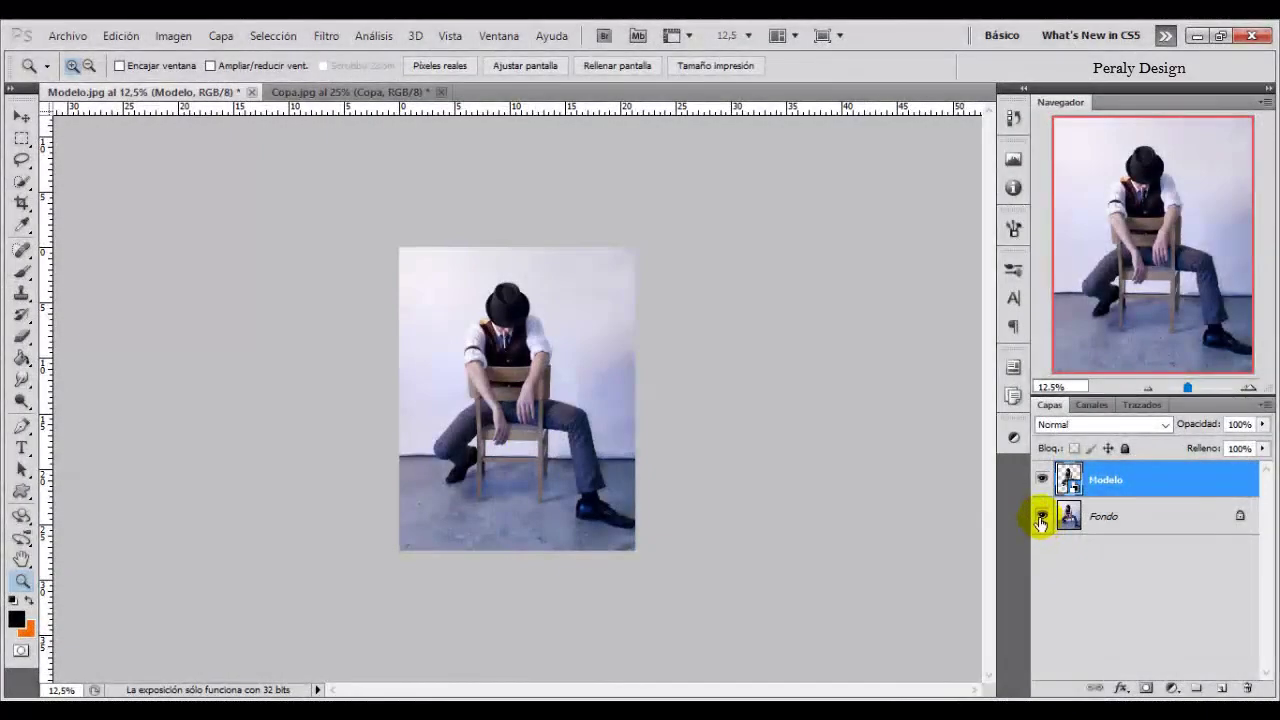
- Toggle the Fondo layer's visibility to compare, leaving it hidden so only the Modelo cut-out shows
{"action": "left_click", "coordinate": [1041, 517]}
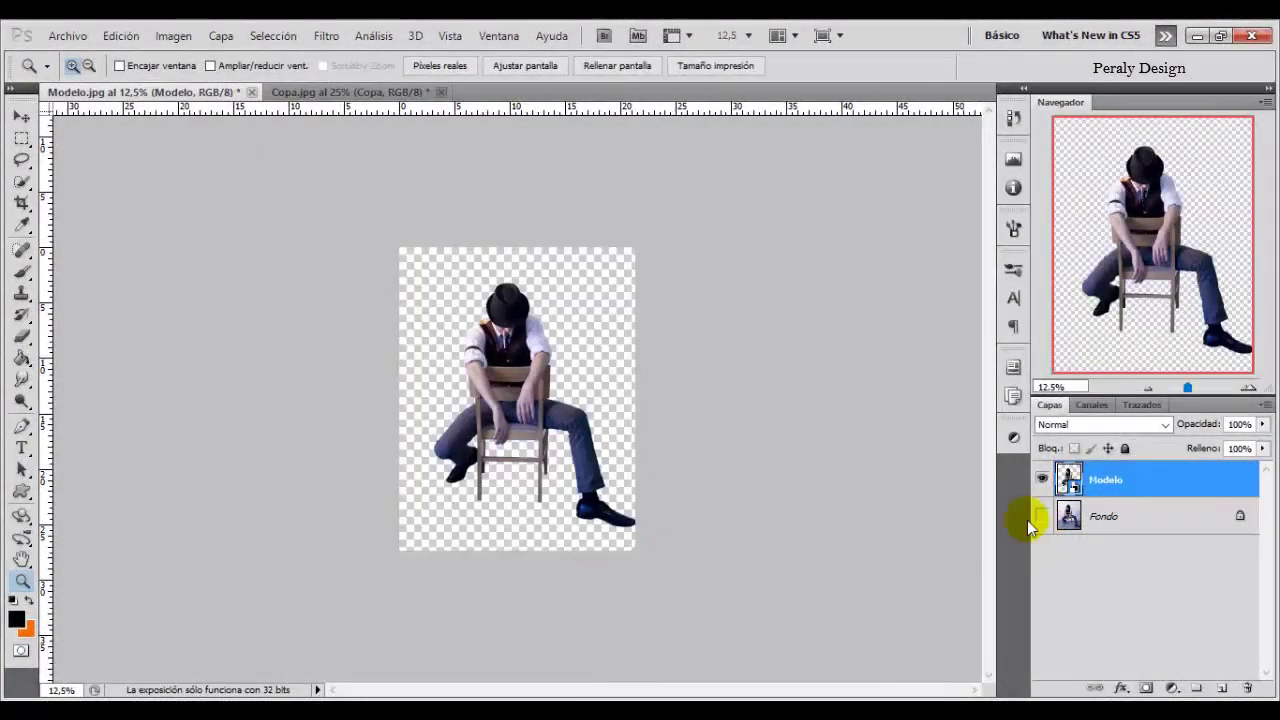
{"action": "left_click", "coordinate": [1041, 517]}
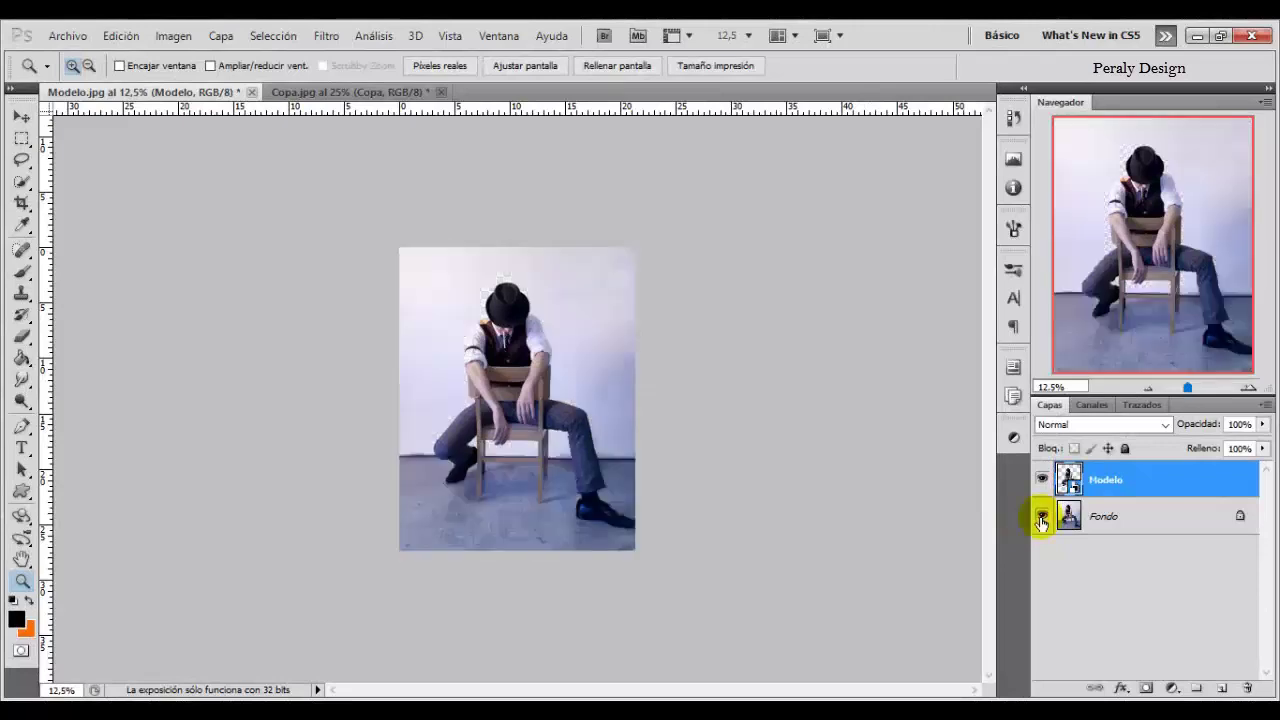
{"action": "left_click", "coordinate": [1041, 517]}
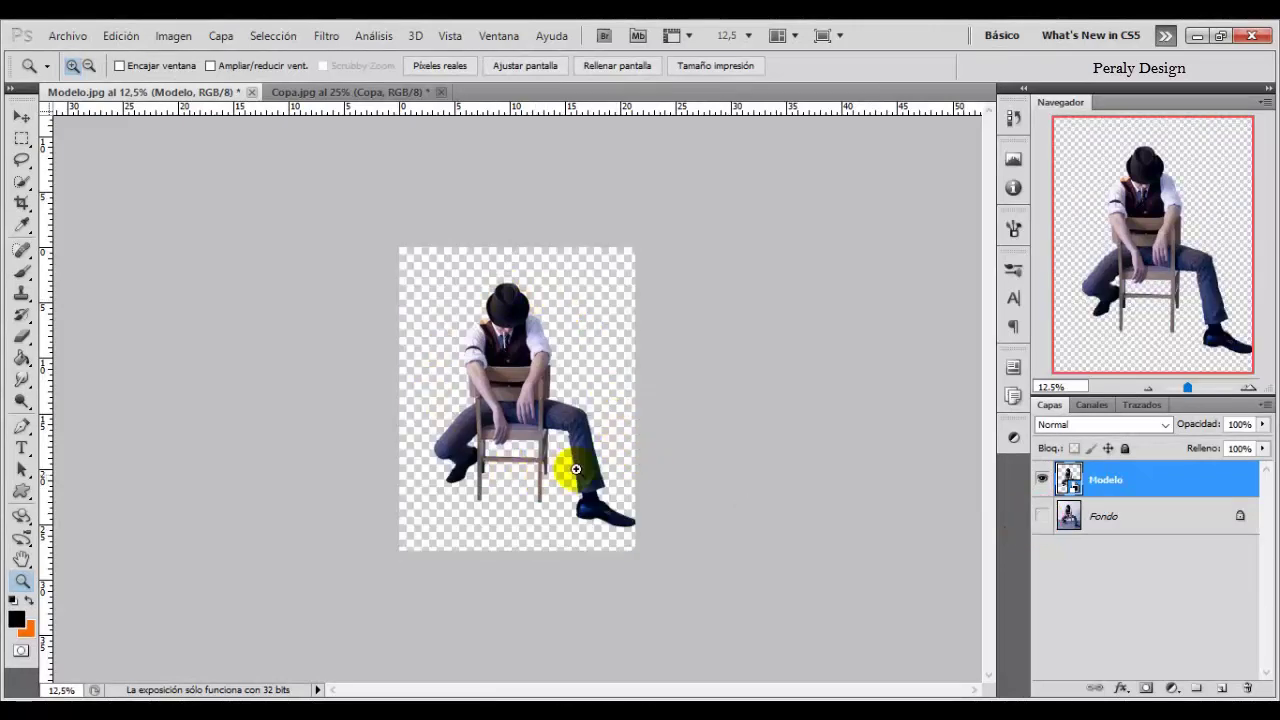
- With Fondo selected, scale the placed Rieles tracks image to 84% to cover the canvas
{"action": "left_click", "coordinate": [1094, 518]}
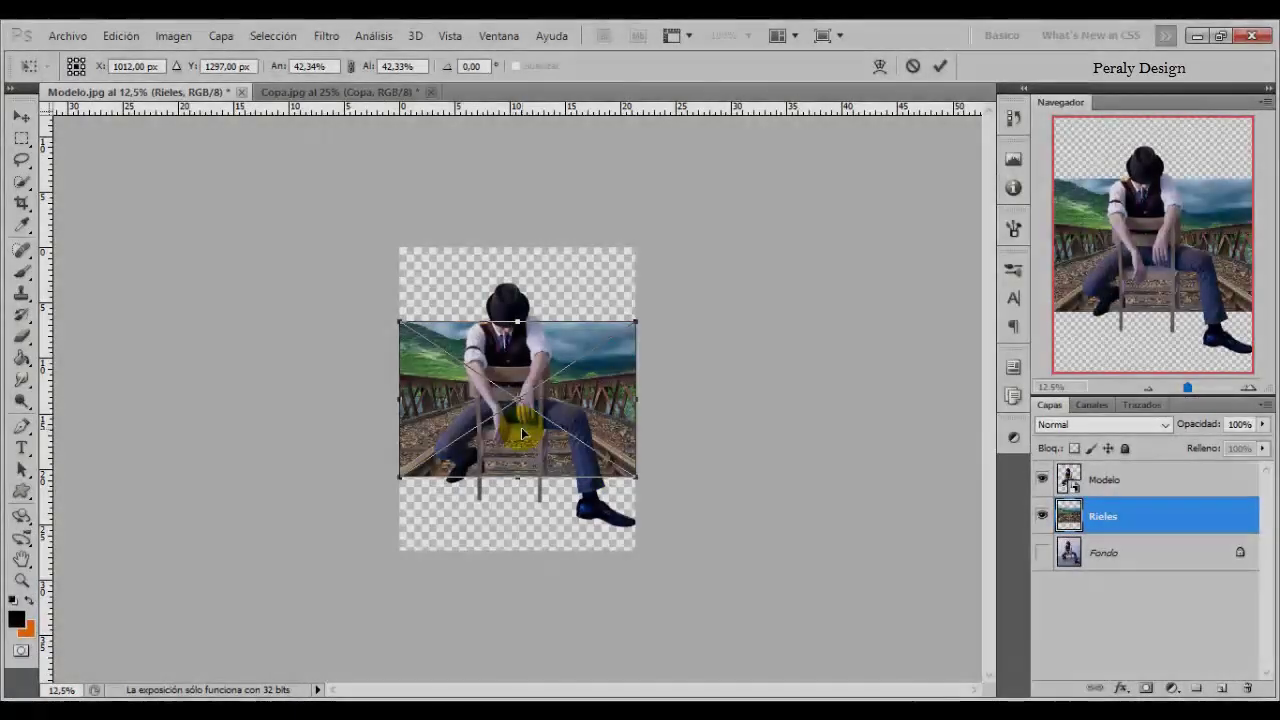
{"action": "left_click_drag", "start_coordinate": [637, 477], "coordinate": [742, 577]}
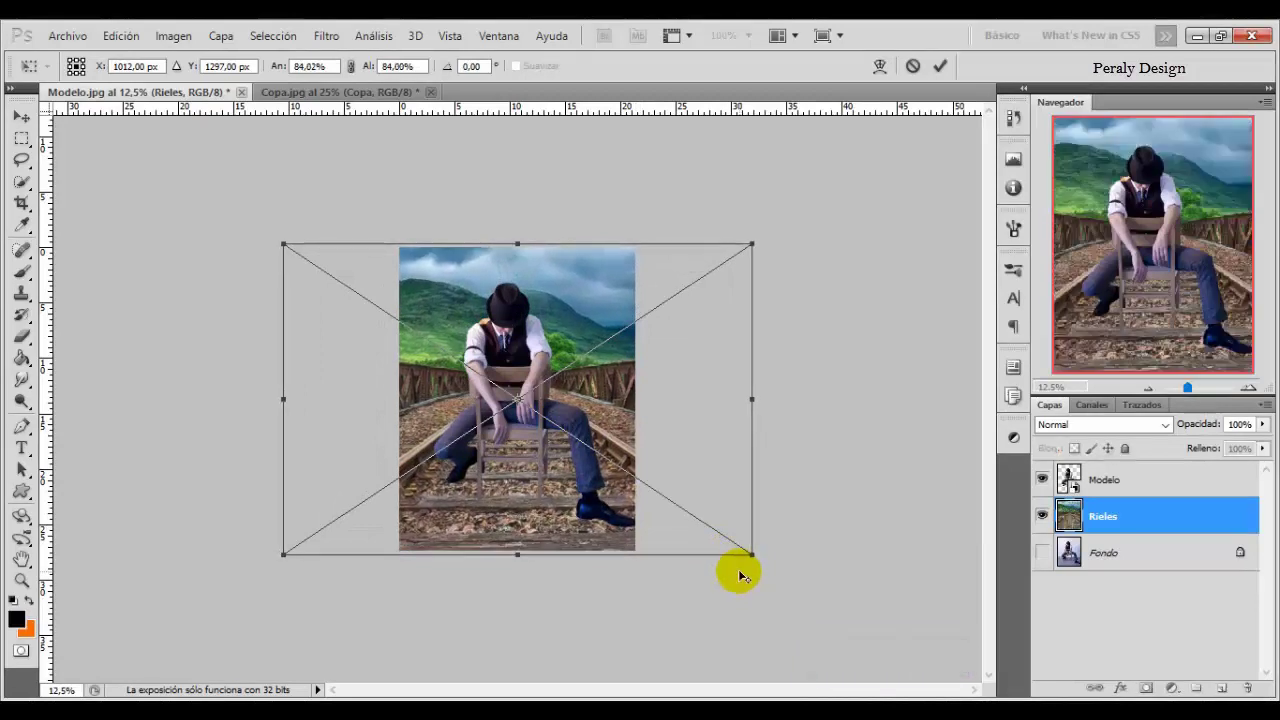
{"action": "left_click", "coordinate": [940, 66]}
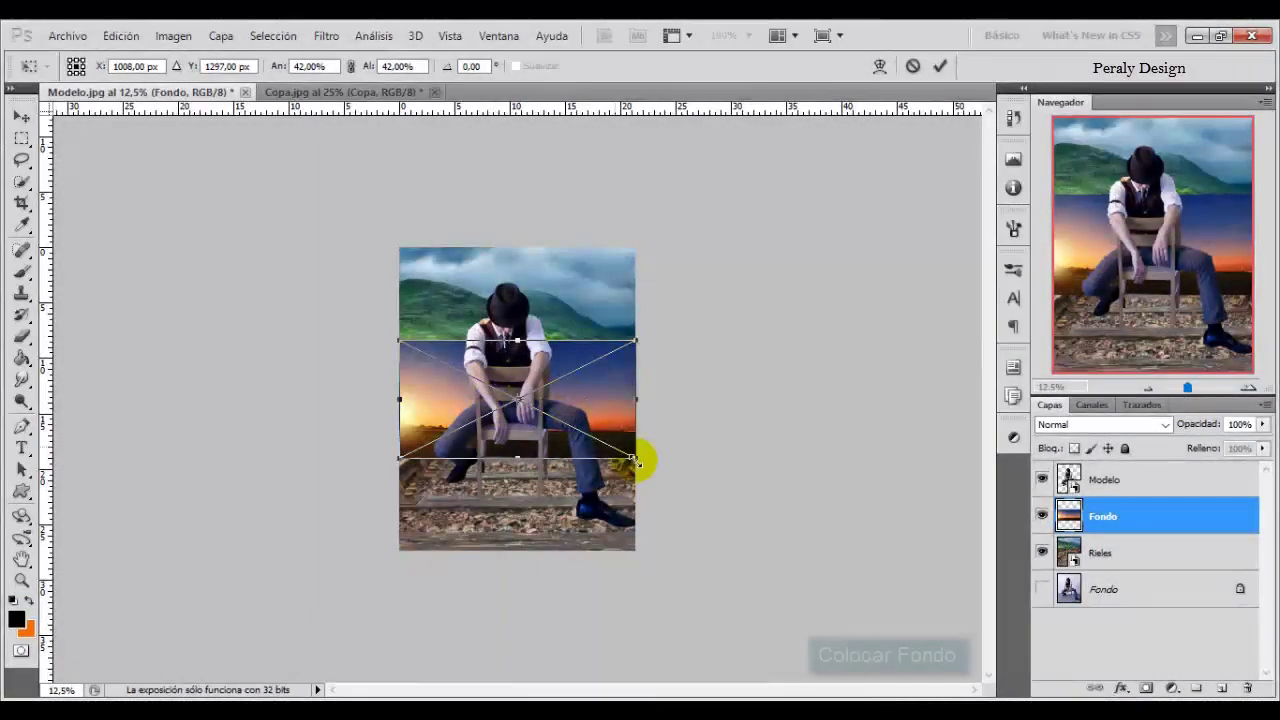
- Scale the placed sunset image to about 66% and position it across the top of the scene
{"action": "left_click_drag", "start_coordinate": [636, 459], "coordinate": [686, 486]}
{"action": "mouse_move", "coordinate": [600, 422]}
{"action": "left_mouse_down"}
{"action": "mouse_move", "coordinate": [607, 374]}
{"action": "mouse_move", "coordinate": [648, 344]}
{"action": "mouse_move", "coordinate": [591, 372]}
{"action": "left_mouse_up"}
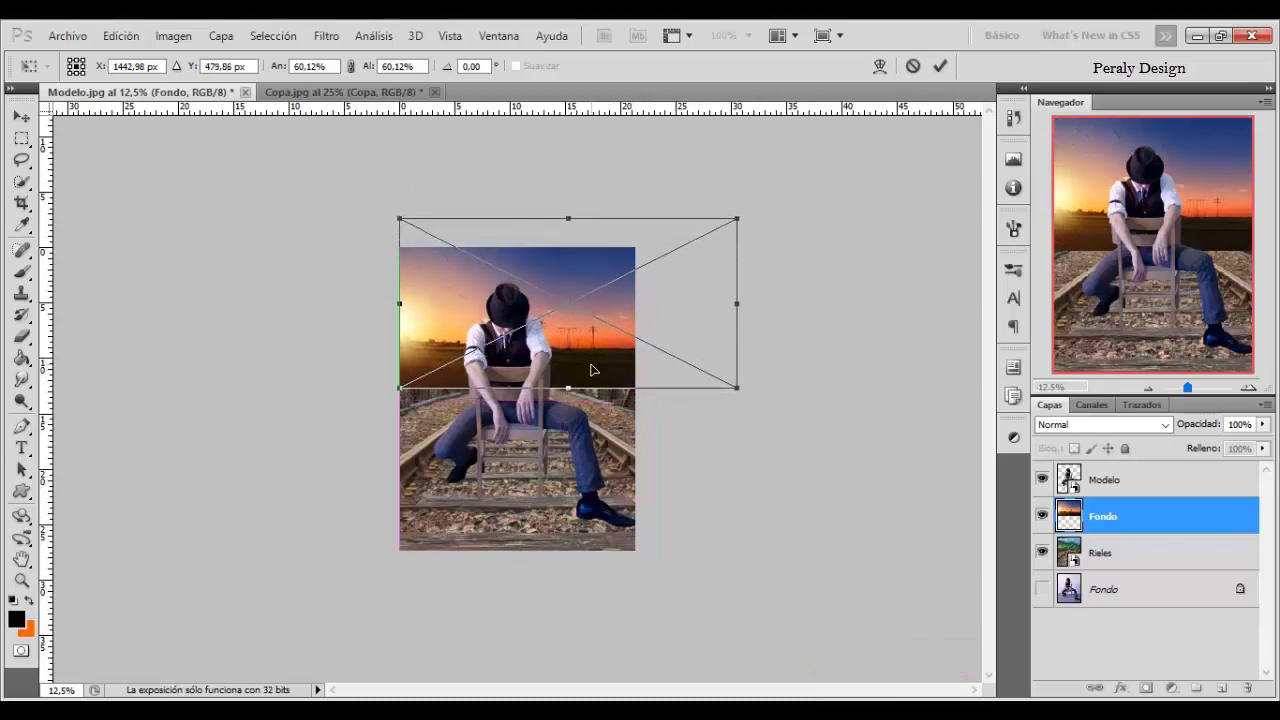
{"action": "left_click_drag", "start_coordinate": [737, 220], "coordinate": [770, 203]}
{"action": "left_click_drag", "start_coordinate": [644, 295], "coordinate": [636, 312]}
{"action": "left_click", "coordinate": [940, 66]}
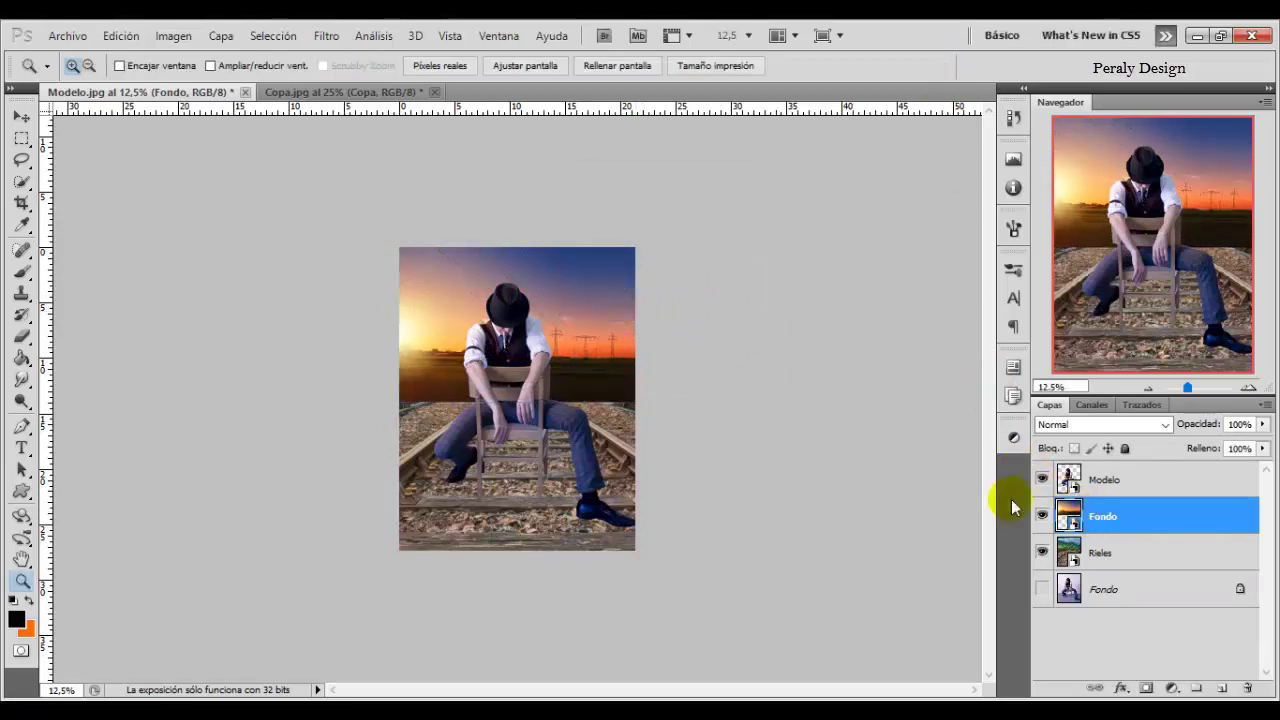
- Apply a 3,6 px Gaussian blur to the sunset layer and add a layer mask to it
{"action": "left_click", "coordinate": [328, 37]}
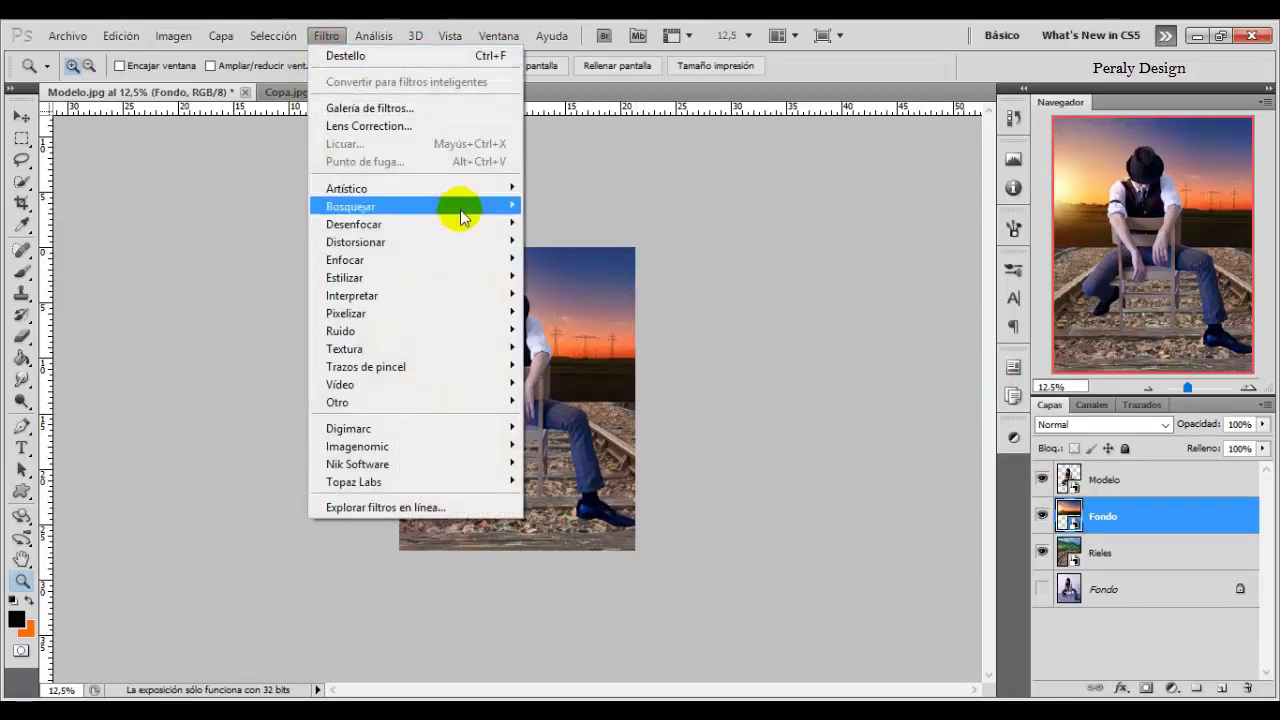
{"action": "mouse_move", "coordinate": [354, 224]}
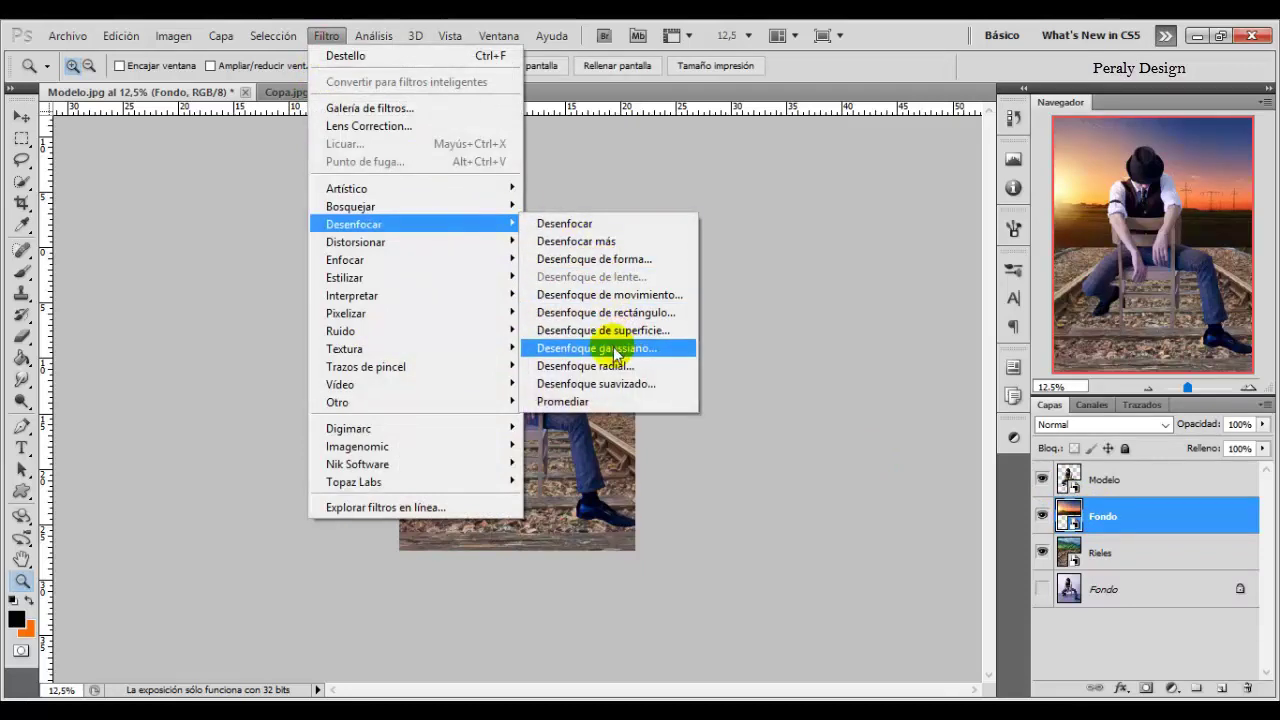
{"action": "left_click", "coordinate": [639, 352]}
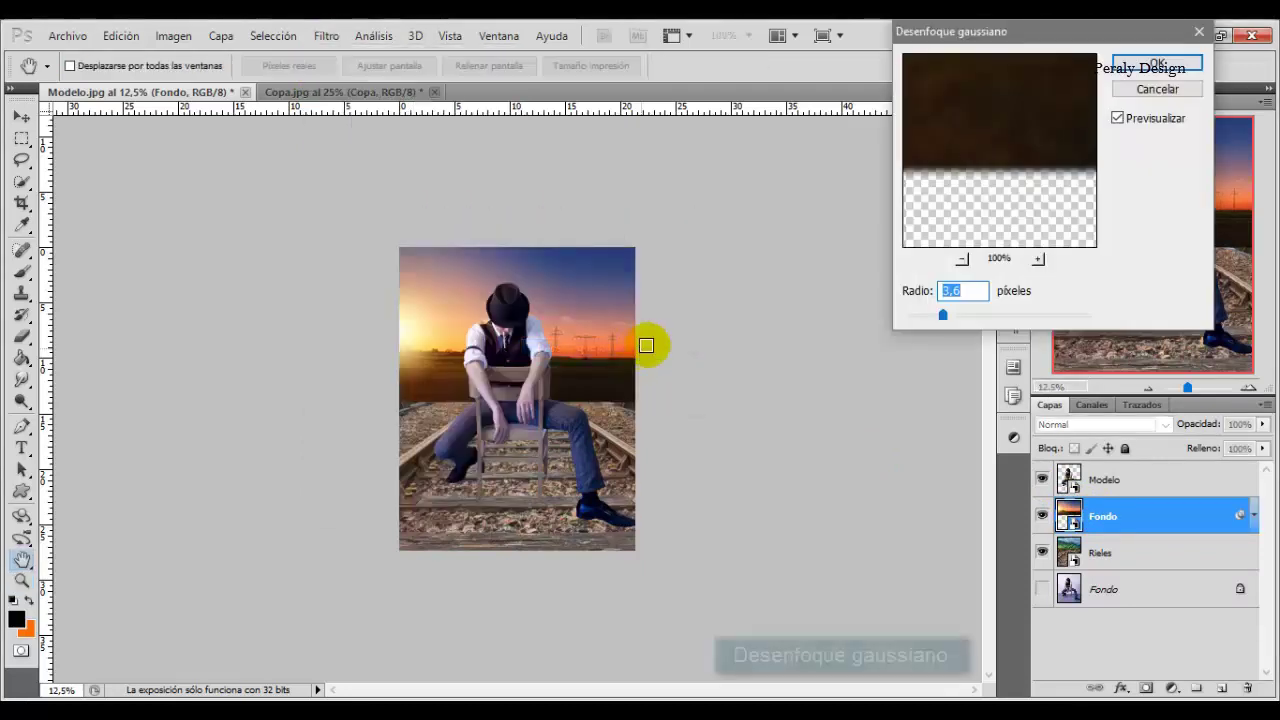
{"action": "left_click", "coordinate": [960, 291]}
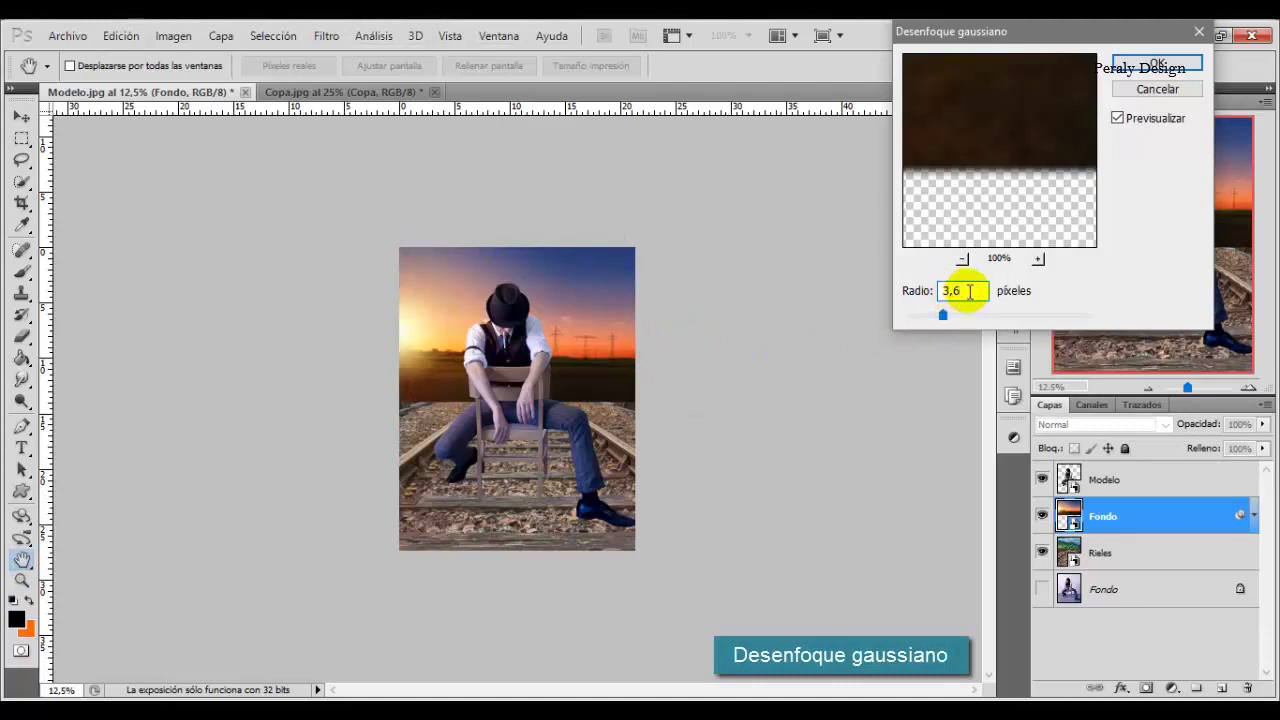
{"action": "left_click", "coordinate": [1155, 63]}
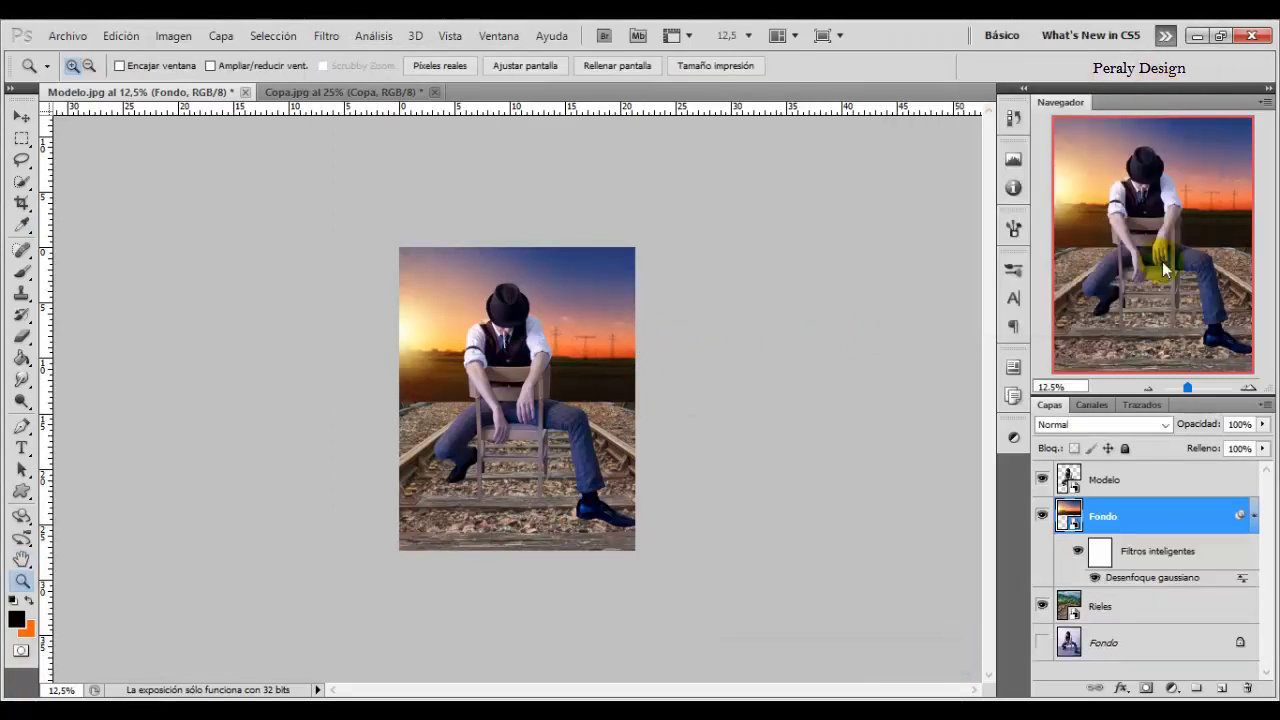
{"action": "left_click", "coordinate": [1146, 688]}
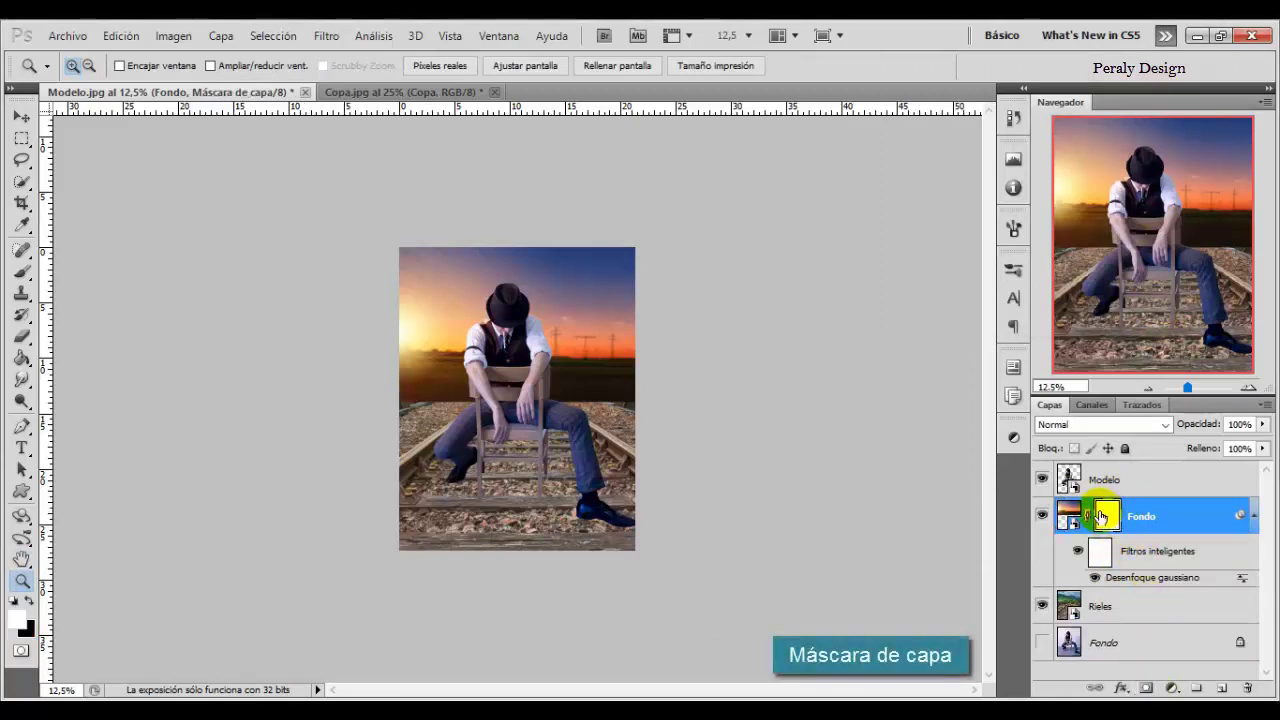
- Set up a soft Brush at 862 px and 0% hardness on the sunset's mask
{"action": "left_click", "coordinate": [23, 272]}
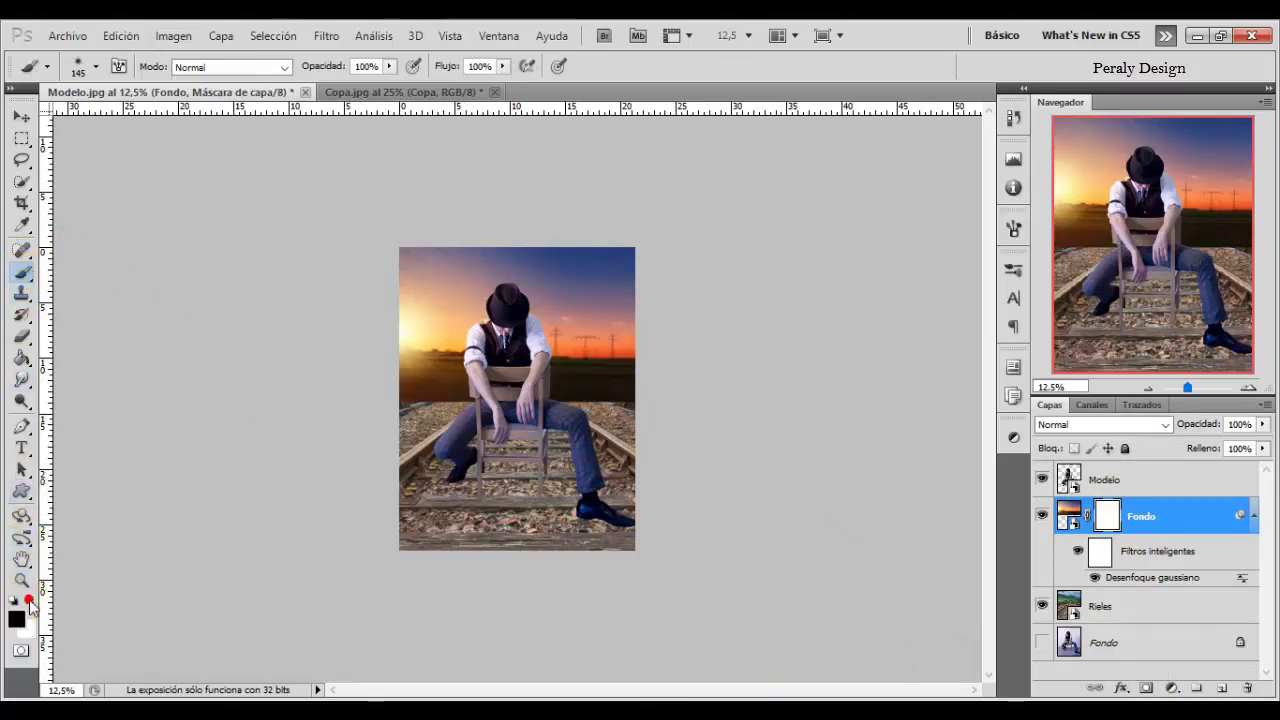
{"action": "left_click_drag", "start_coordinate": [408, 434], "coordinate": [471, 401]}
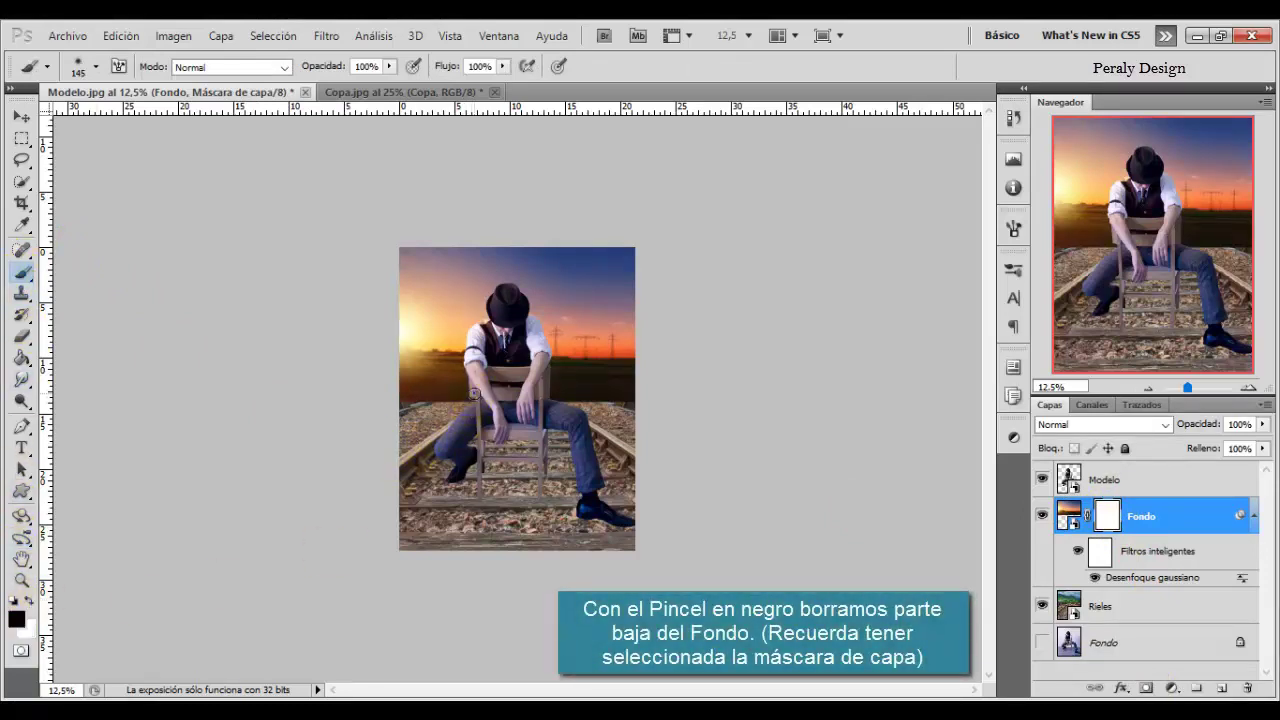
{"action": "right_click", "coordinate": [474, 393]}
{"action": "left_click_drag", "start_coordinate": [649, 429], "coordinate": [666, 428]}
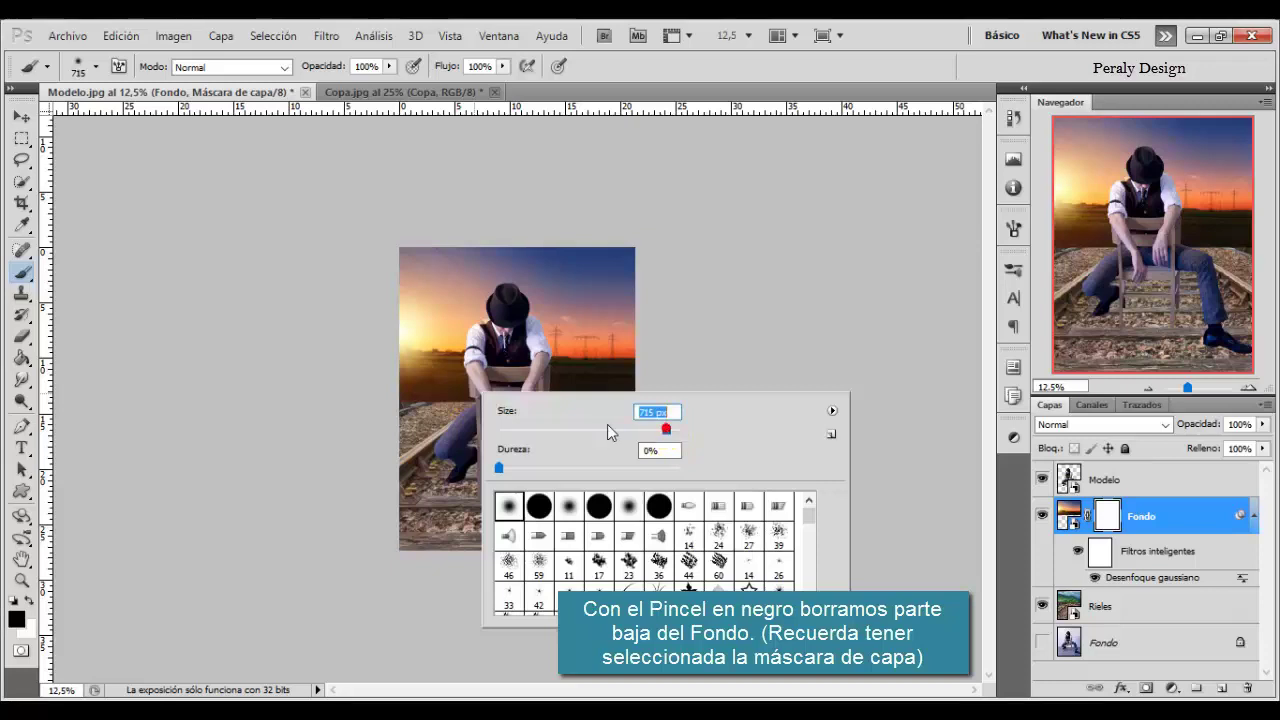
{"action": "left_click_drag", "start_coordinate": [667, 443], "coordinate": [666, 440]}
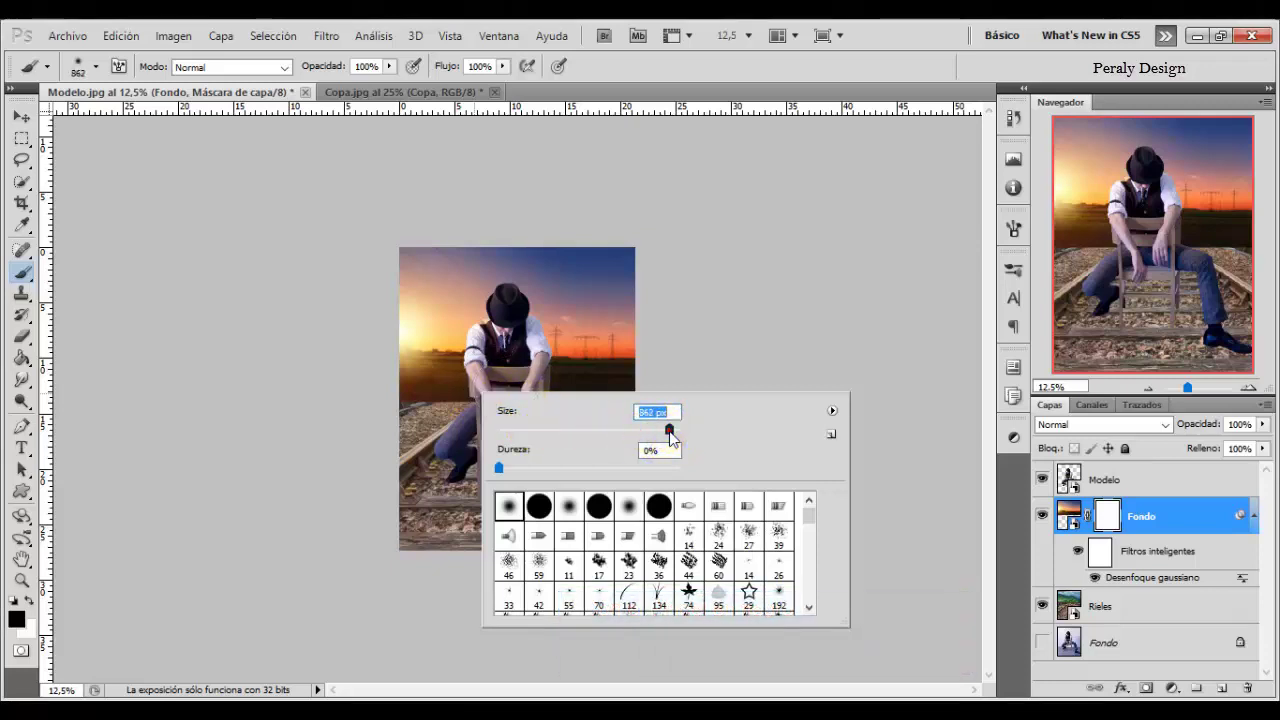
{"action": "left_click", "coordinate": [478, 382]}
{"action": "left_click", "coordinate": [617, 76]}
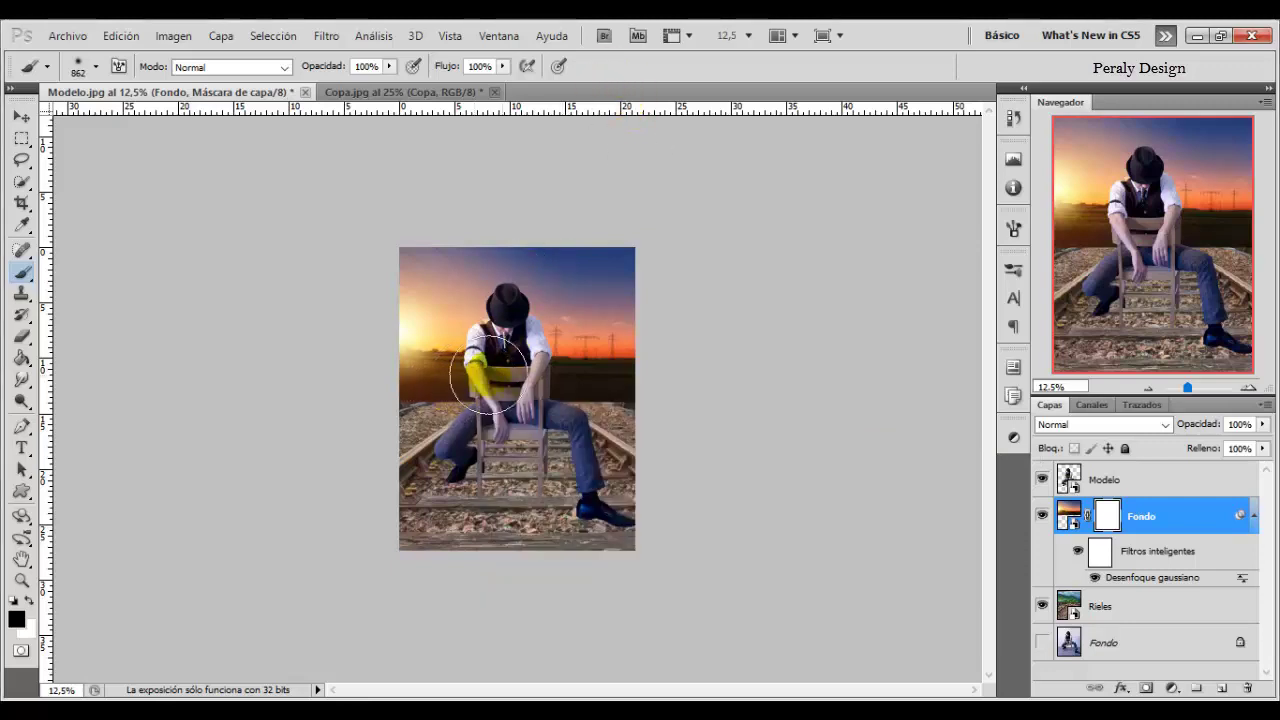
- Paint black over the lower sunset mask so the tracks show below the horizon
{"action": "left_click_drag", "start_coordinate": [437, 431], "coordinate": [430, 435]}
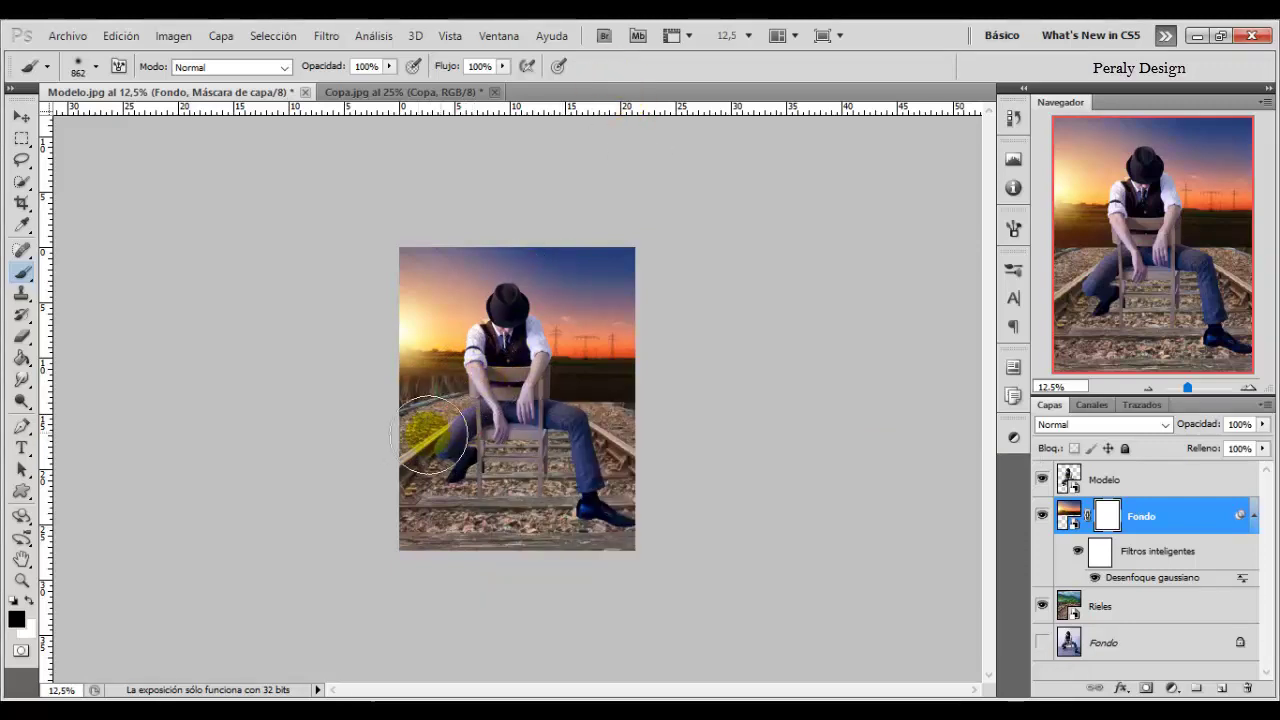
{"action": "left_click_drag", "start_coordinate": [545, 430], "coordinate": [640, 432]}
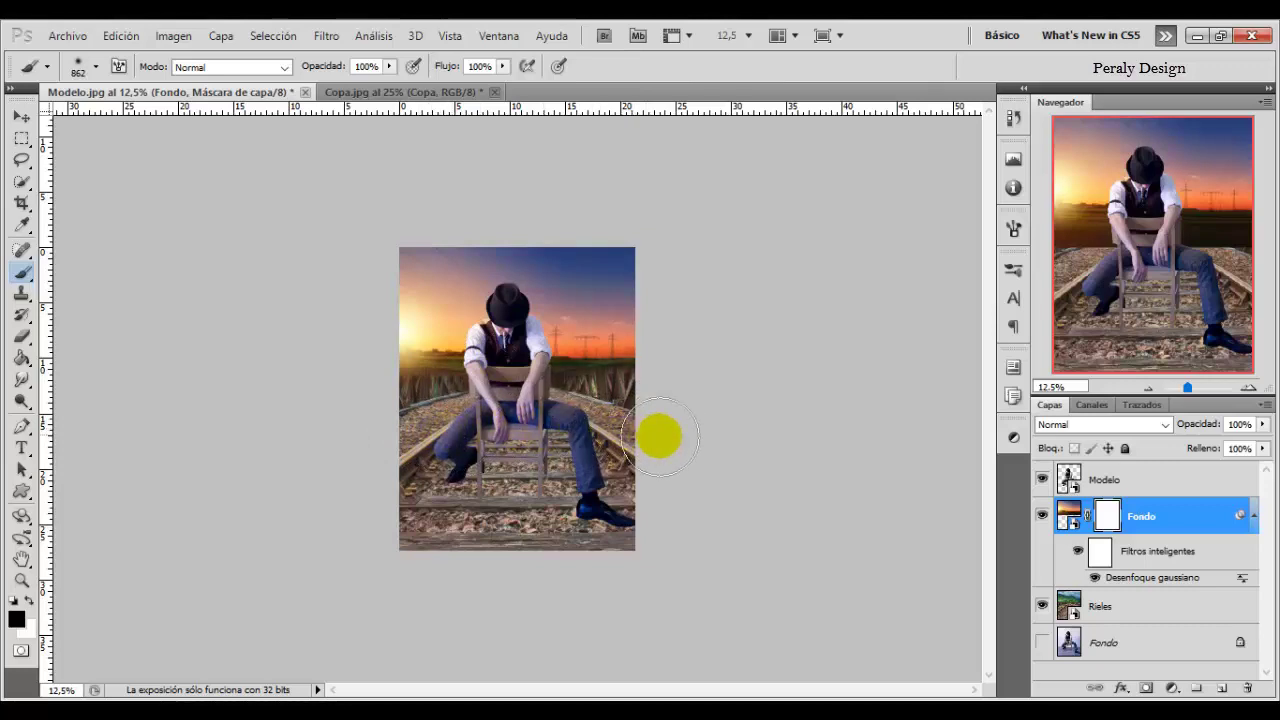
{"action": "left_click_drag", "start_coordinate": [659, 435], "coordinate": [575, 453]}
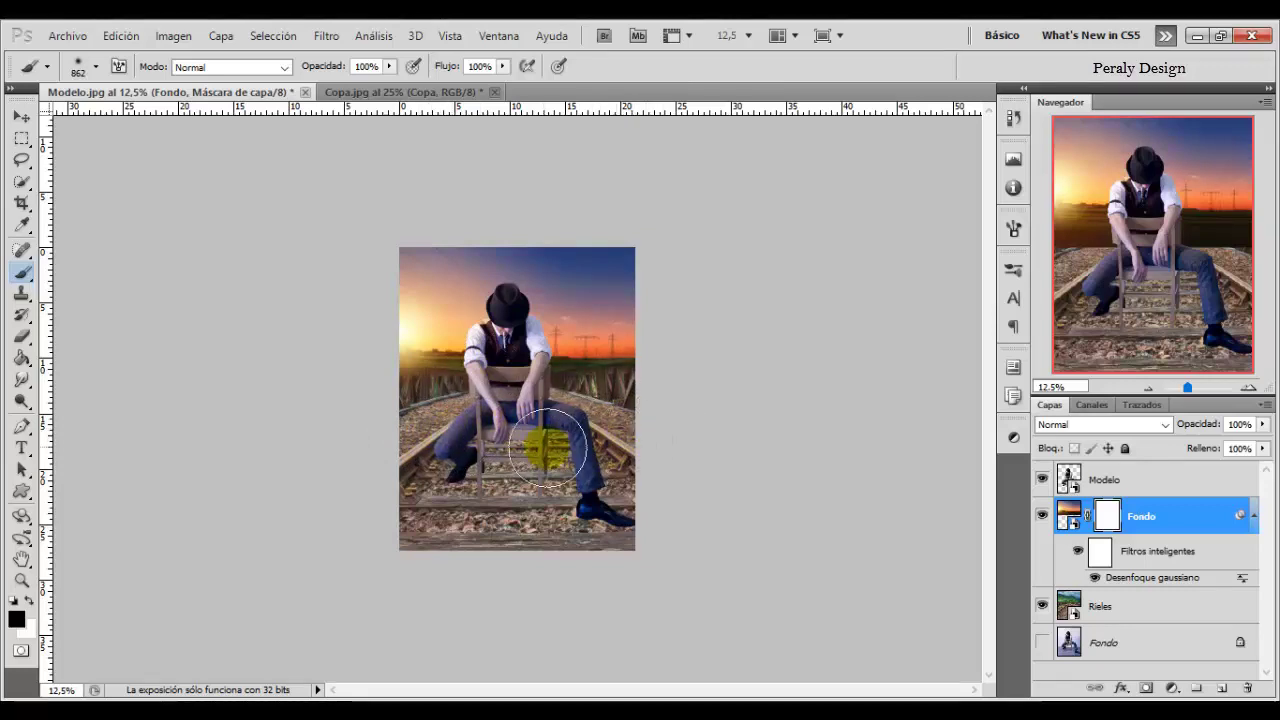
{"action": "left_click", "coordinate": [1043, 520]}
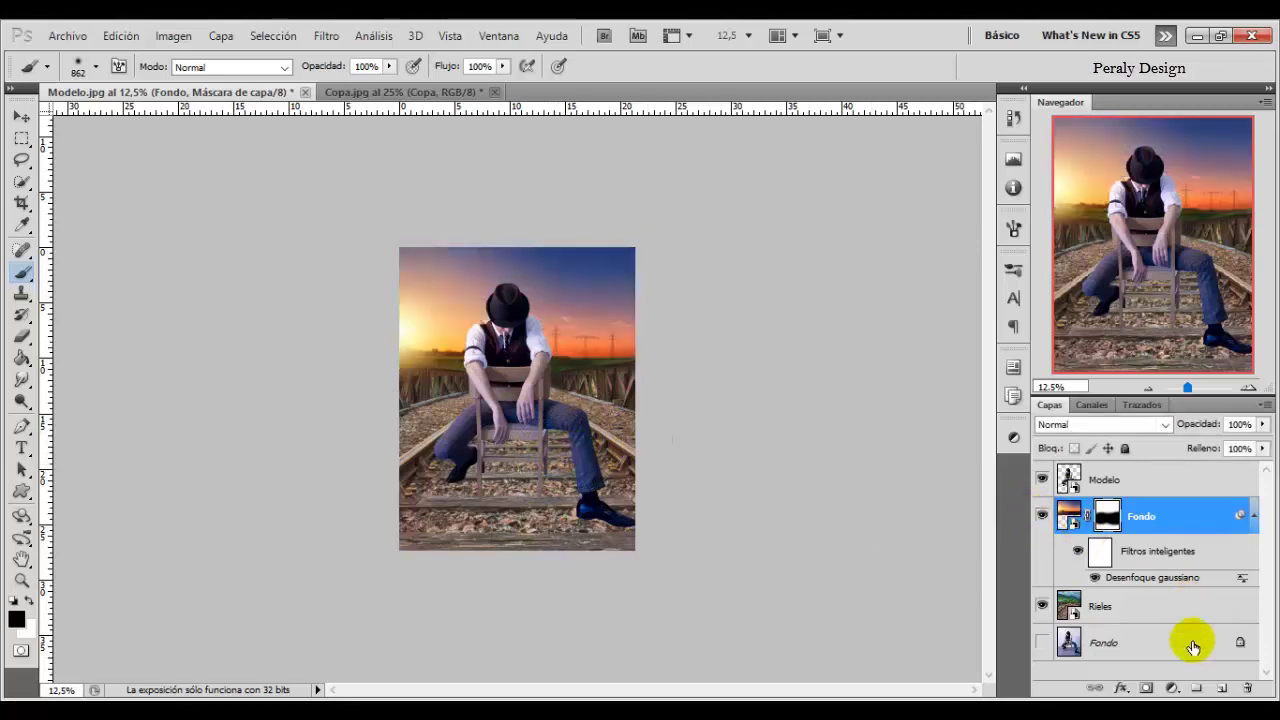
{"action": "left_click", "coordinate": [1174, 688]}
- Add an Intensidad vibrance adjustment layer with Saturación at -60
{"action": "left_click", "coordinate": [1174, 688]}
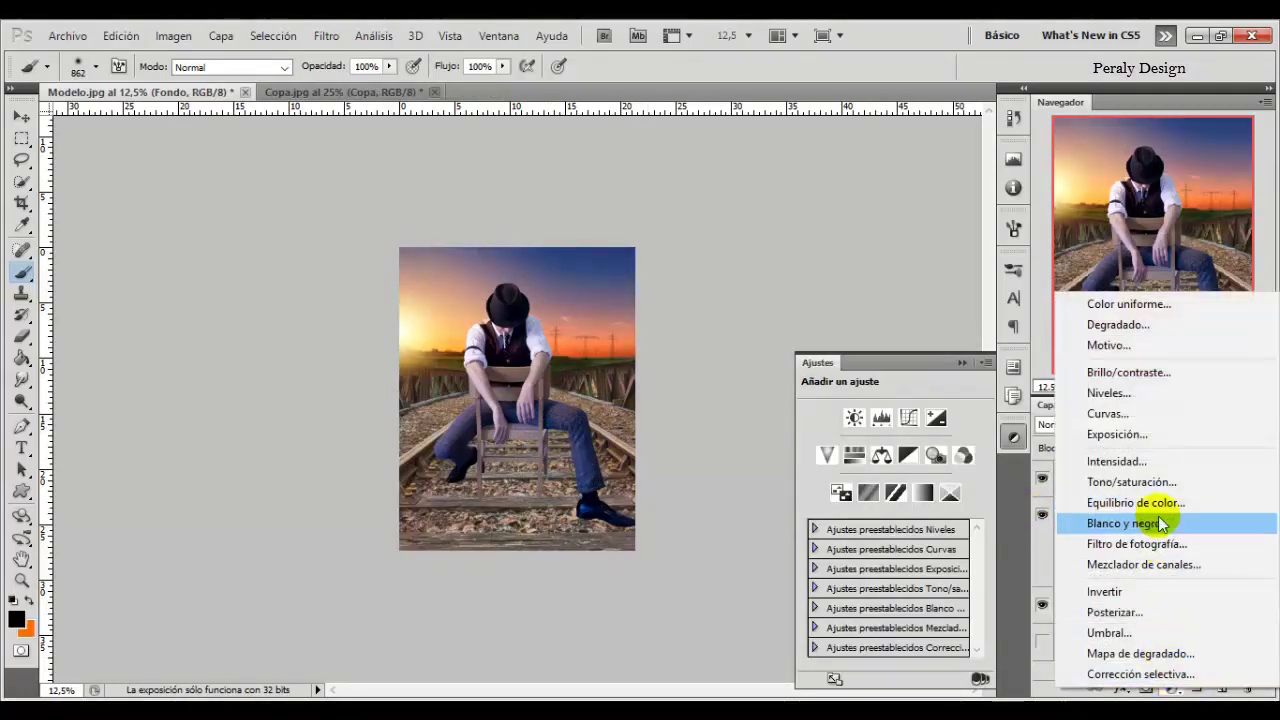
{"action": "left_click", "coordinate": [1113, 461]}
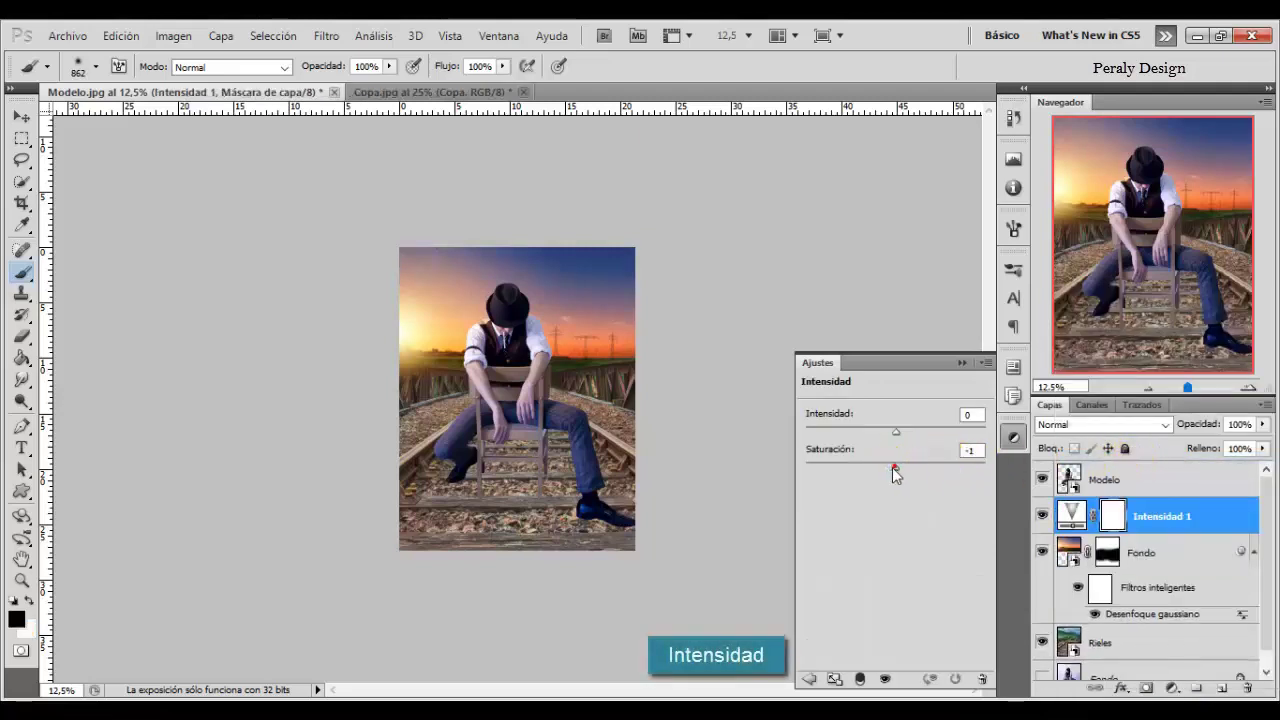
{"action": "left_click_drag", "start_coordinate": [895, 468], "coordinate": [850, 468]}
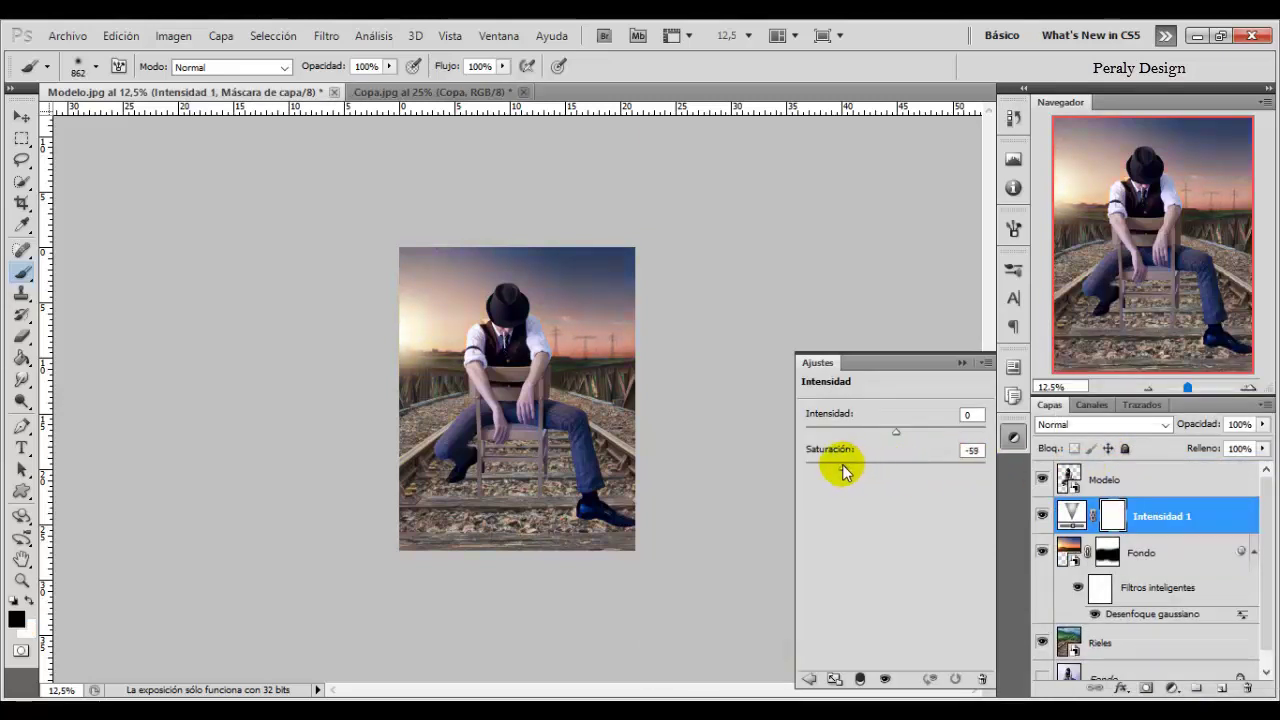
{"action": "left_click", "coordinate": [1173, 690]}
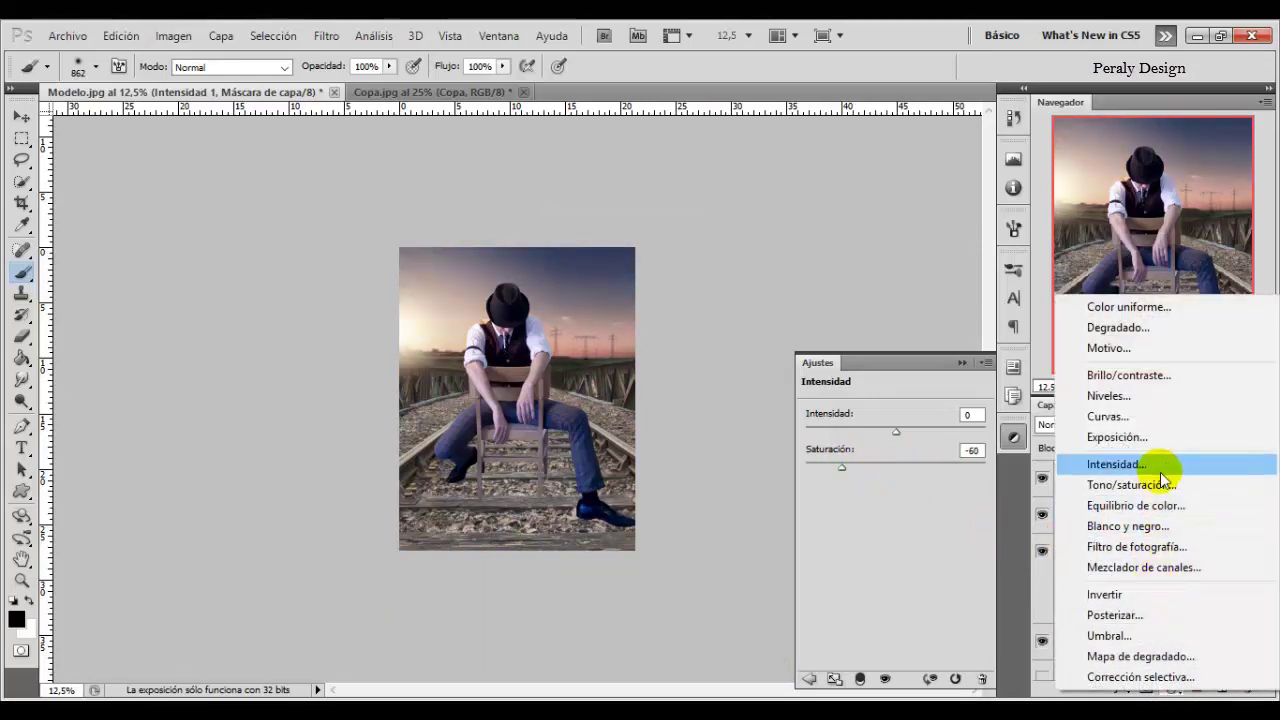
{"action": "left_click", "coordinate": [995, 462]}
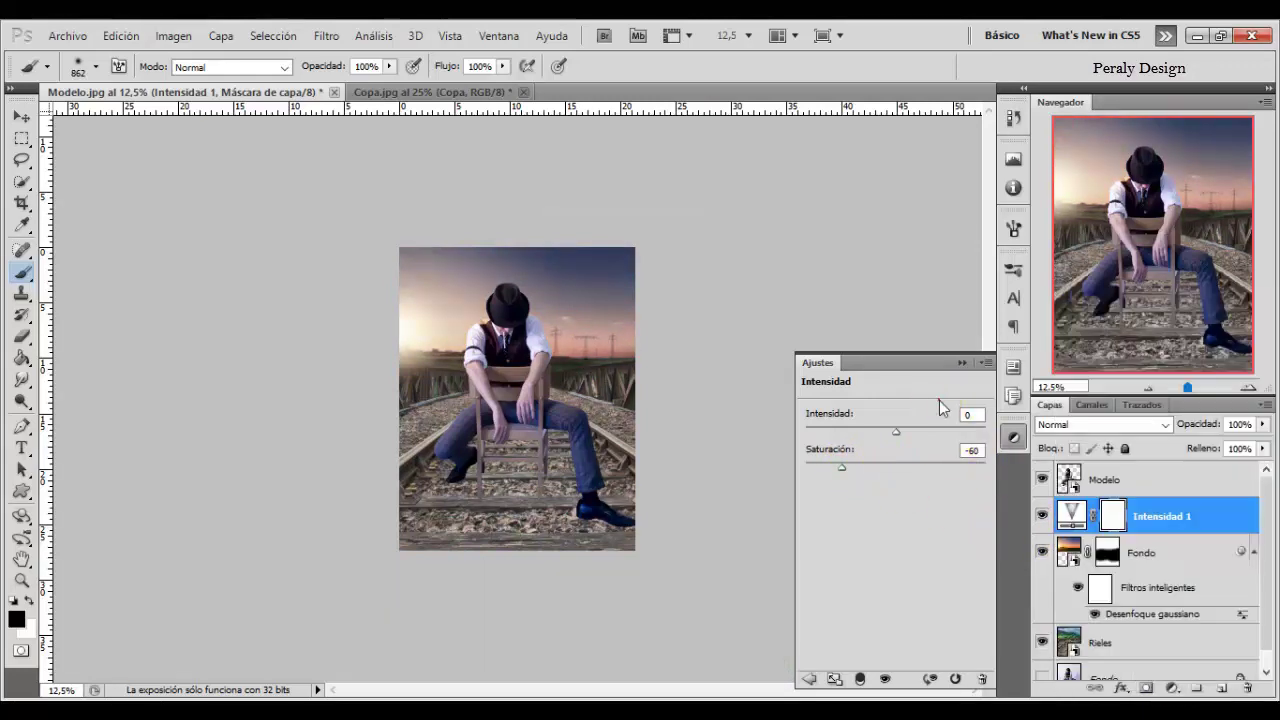
- Select the vibrance layer and set the foreground colour to white (ffffff)
{"action": "left_click", "coordinate": [1150, 518]}
{"action": "left_click", "coordinate": [181, 609]}
{"action": "left_click", "coordinate": [20, 625]}
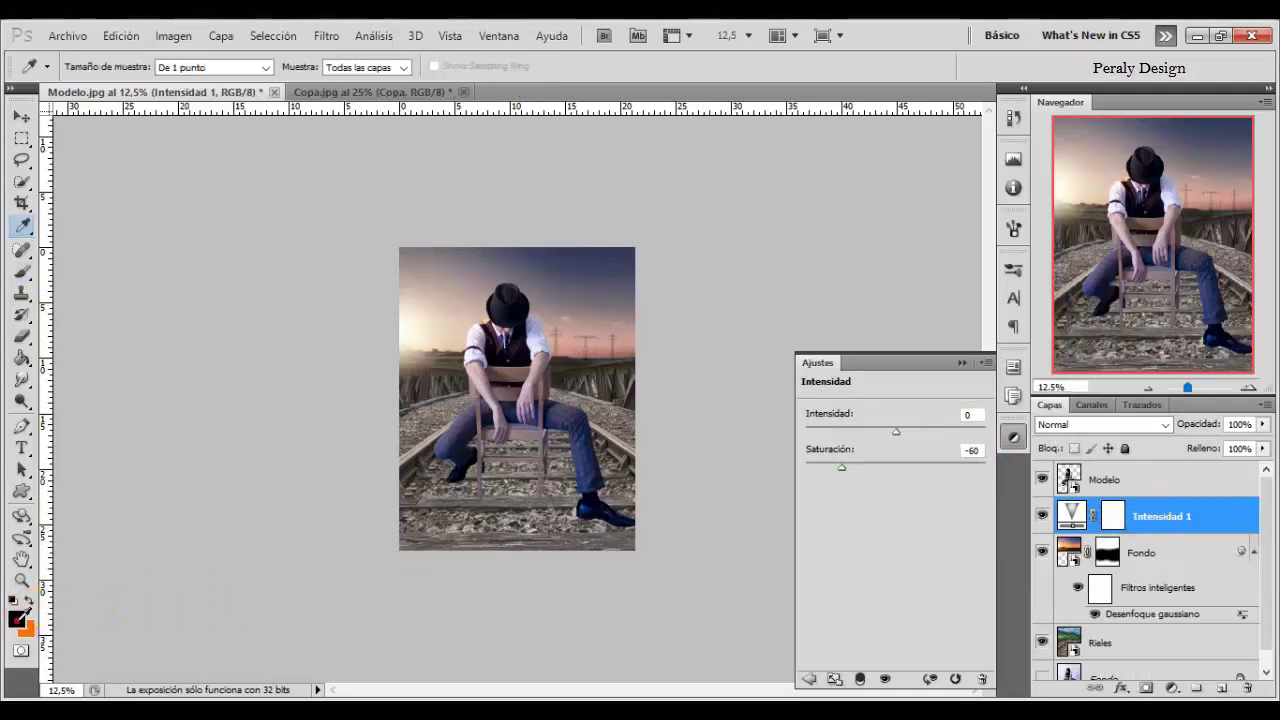
{"action": "left_click", "coordinate": [813, 127]}
{"action": "left_click_drag", "start_coordinate": [825, 135], "coordinate": [705, 57]}
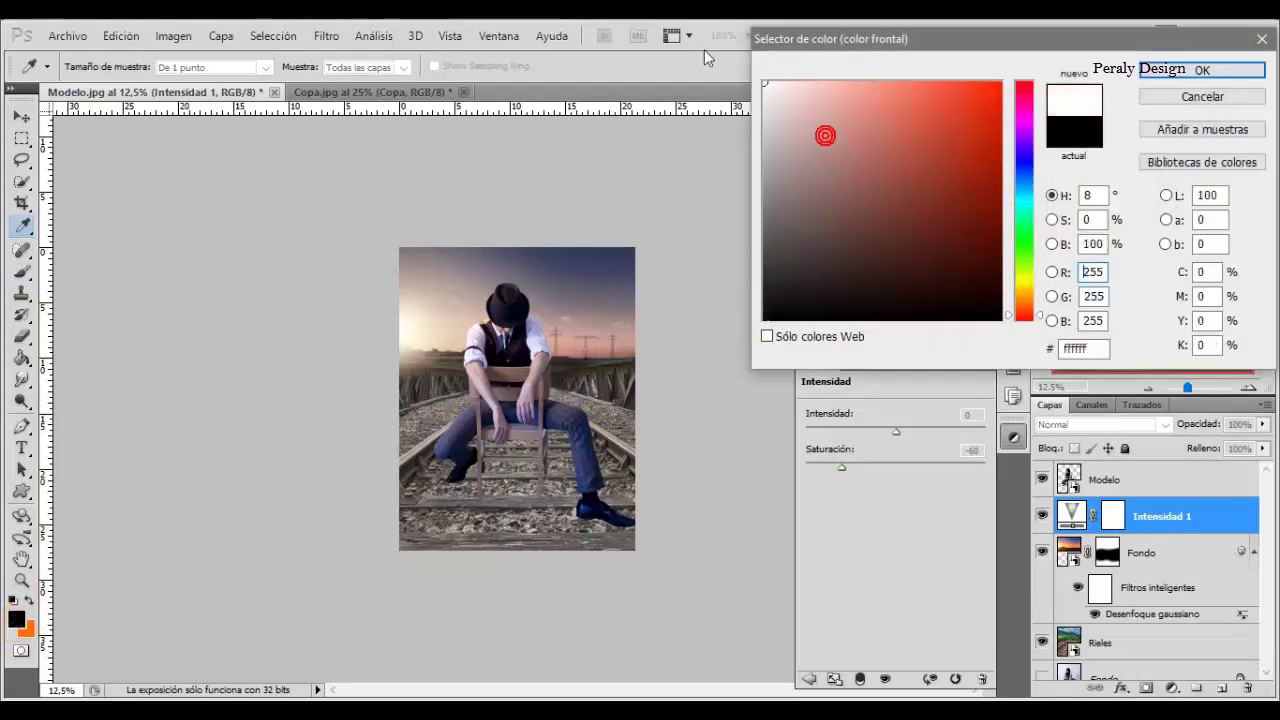
{"action": "left_click", "coordinate": [1224, 70]}
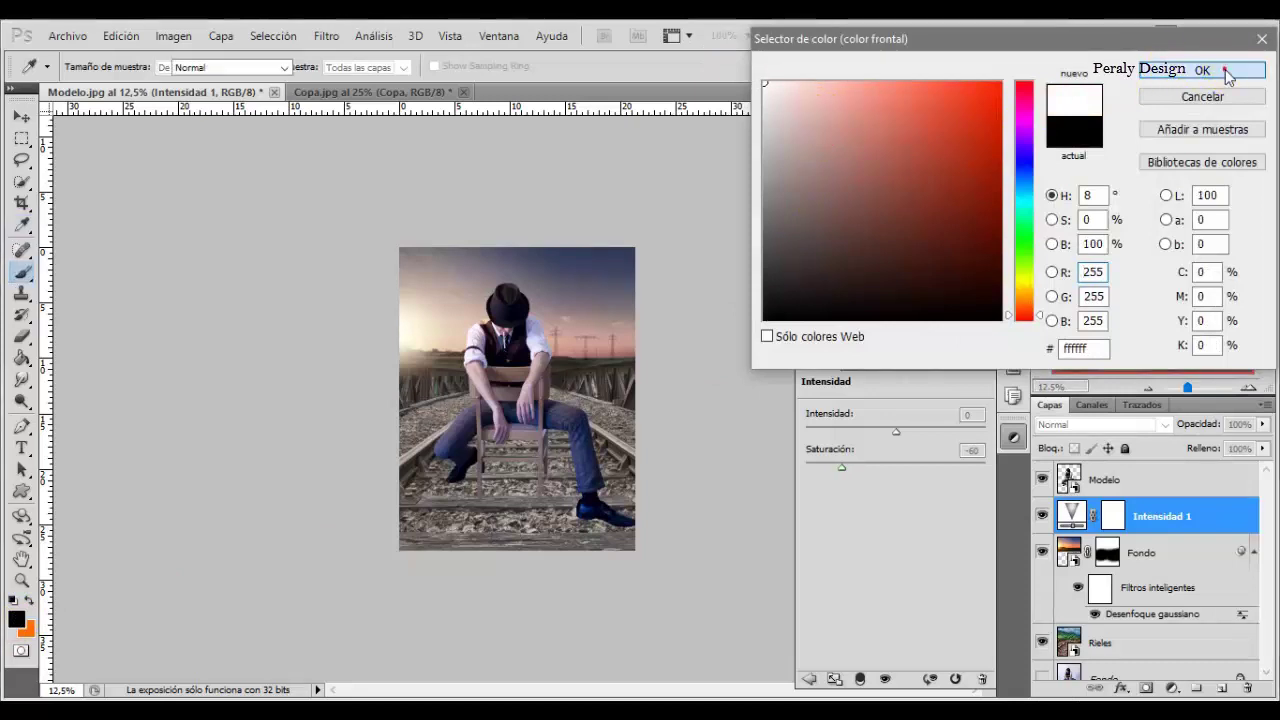
- Add an inverted gradient fill layer at 56% scale and set its opacity to 80%
{"action": "left_click", "coordinate": [1172, 688]}
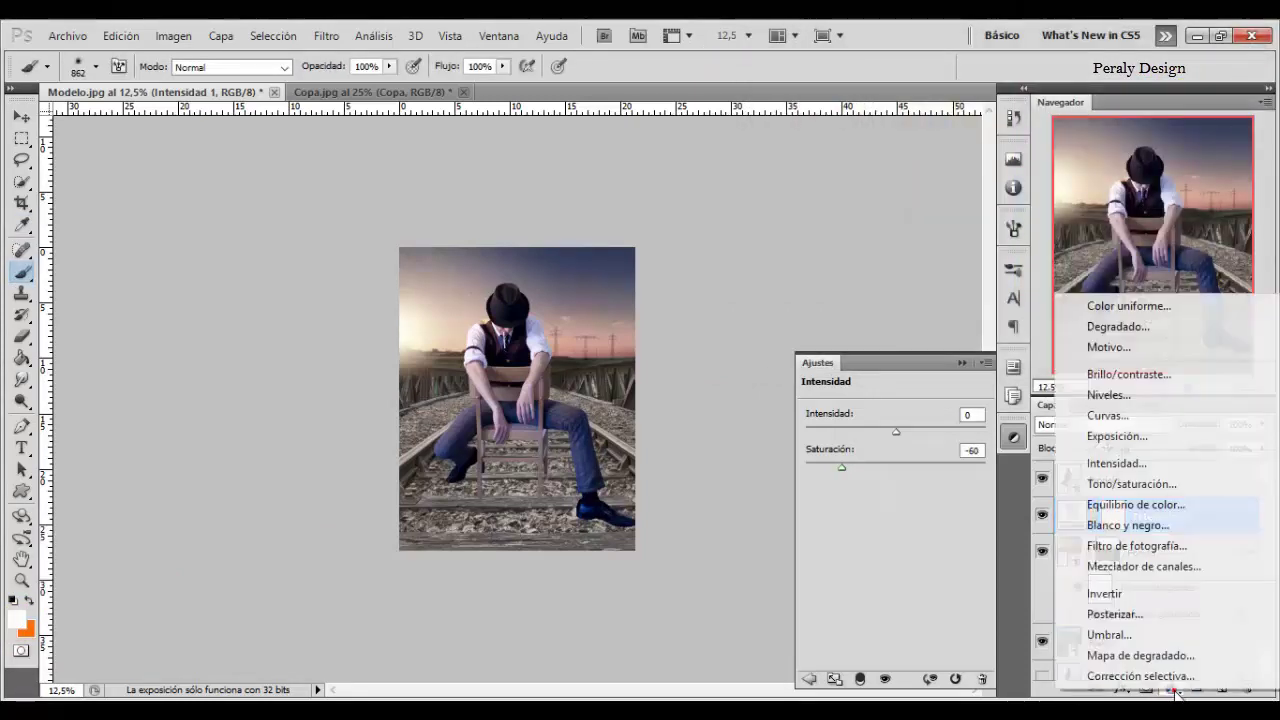
{"action": "left_click", "coordinate": [1118, 327]}
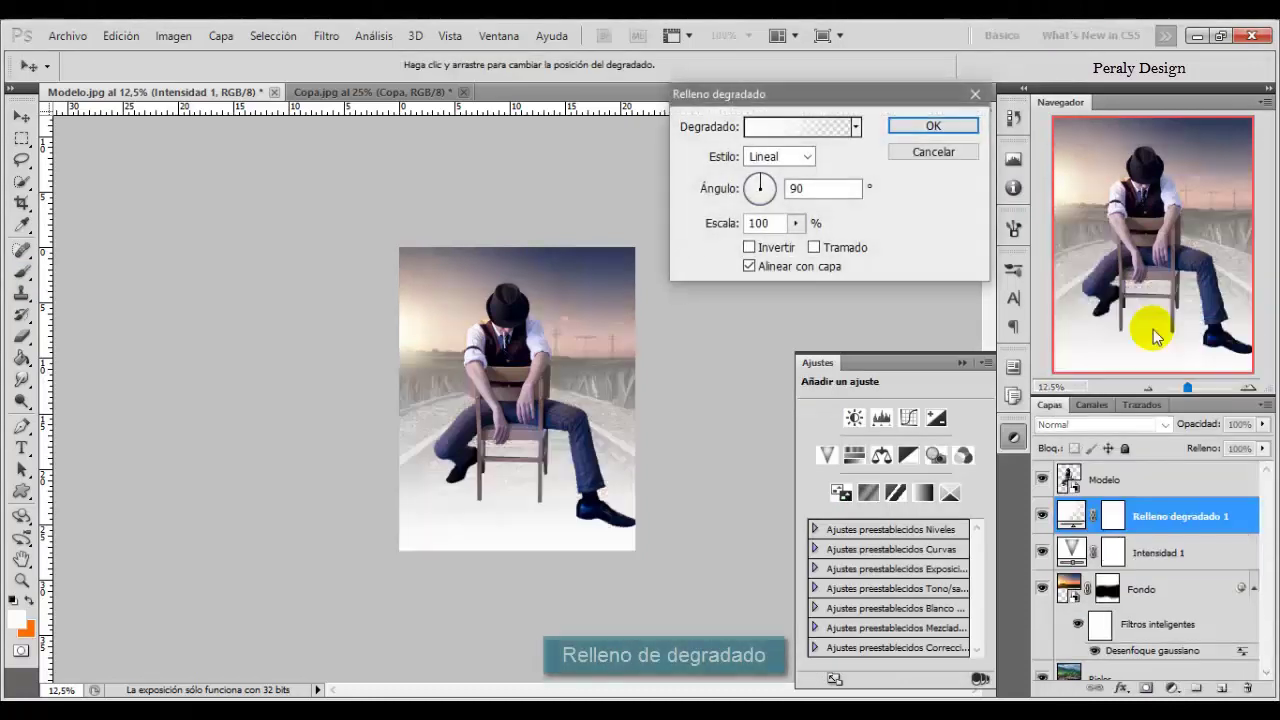
{"action": "left_click", "coordinate": [749, 247]}
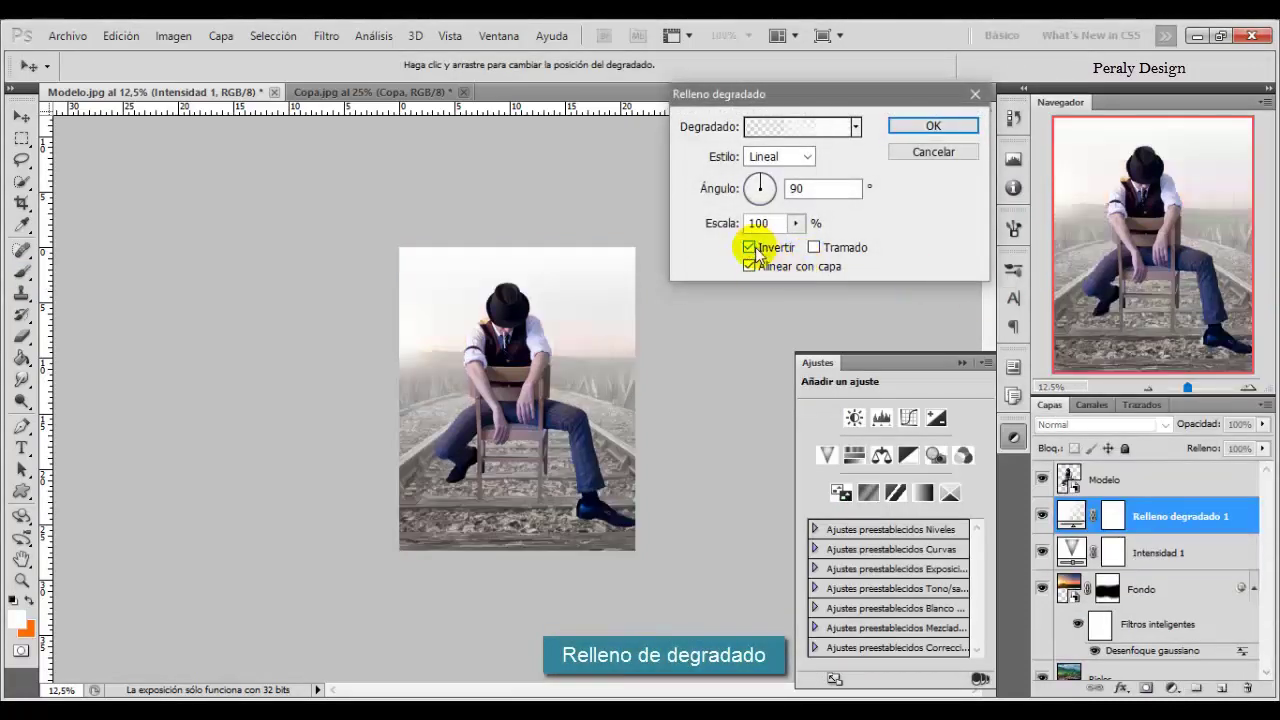
{"action": "left_click", "coordinate": [795, 223]}
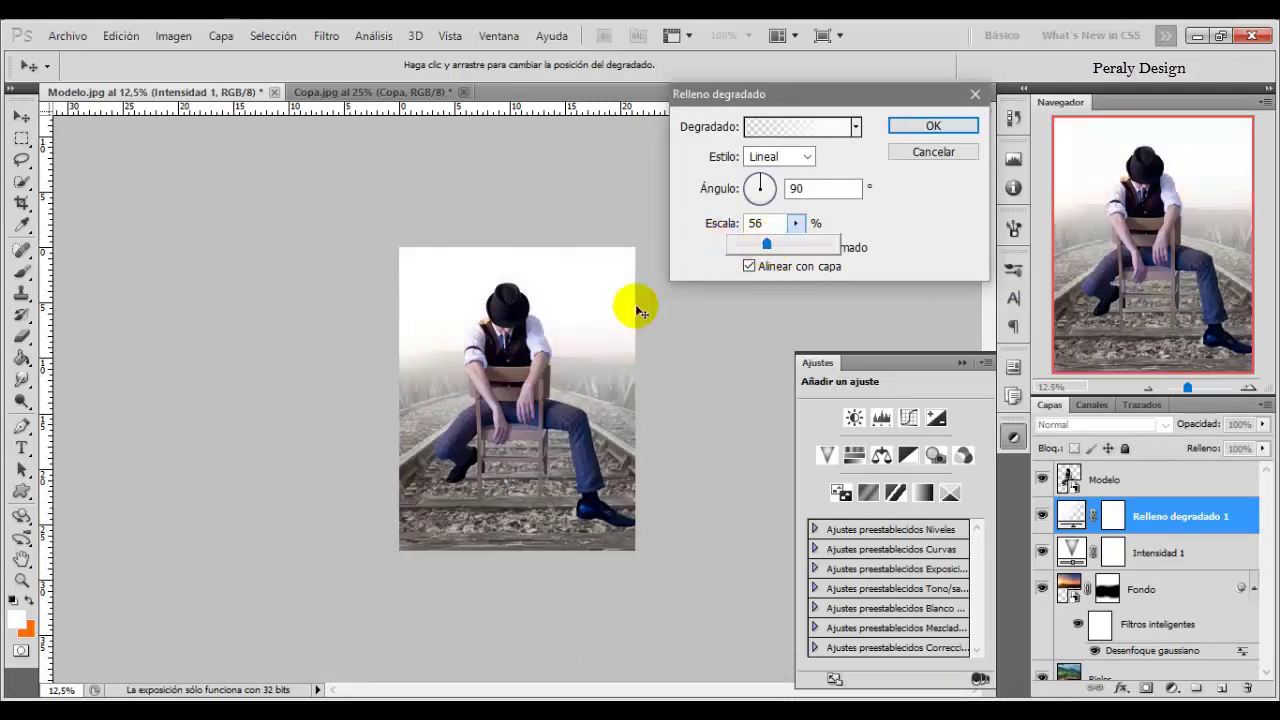
{"action": "mouse_move", "coordinate": [583, 330]}
{"action": "left_mouse_down"}
{"action": "mouse_move", "coordinate": [583, 266]}
{"action": "mouse_move", "coordinate": [577, 294]}
{"action": "left_mouse_up"}
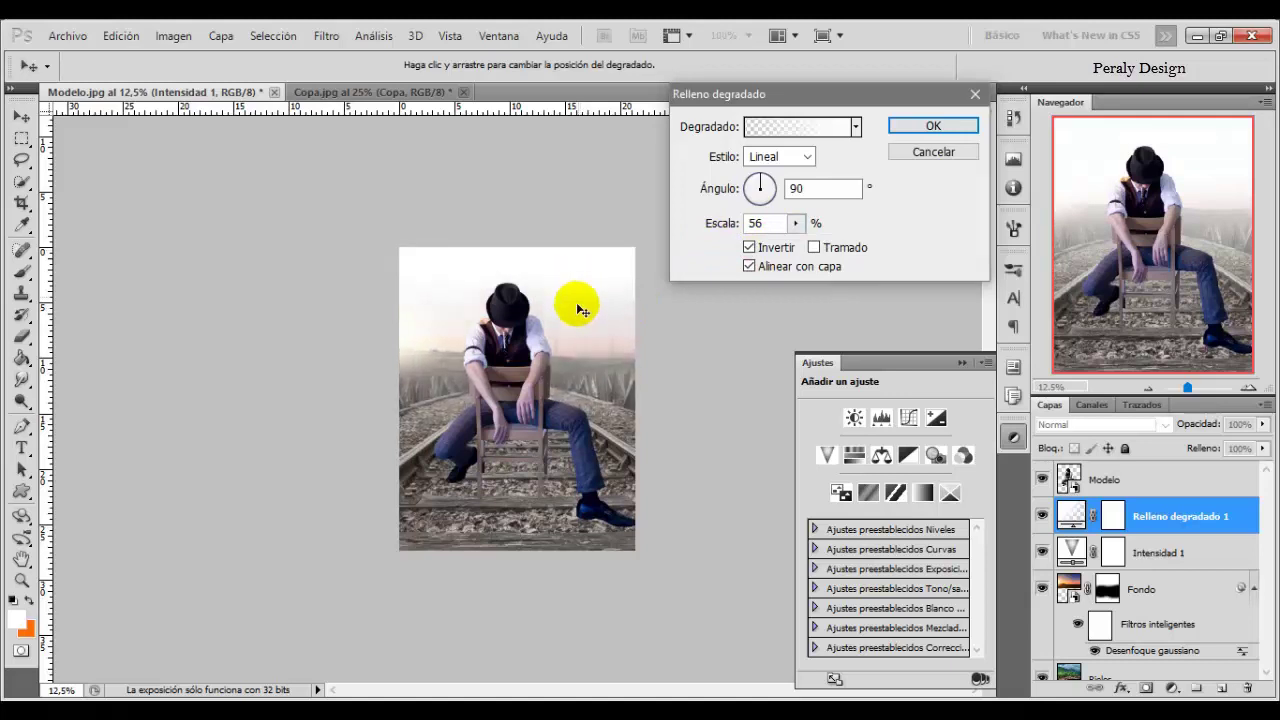
{"action": "left_click", "coordinate": [930, 126]}
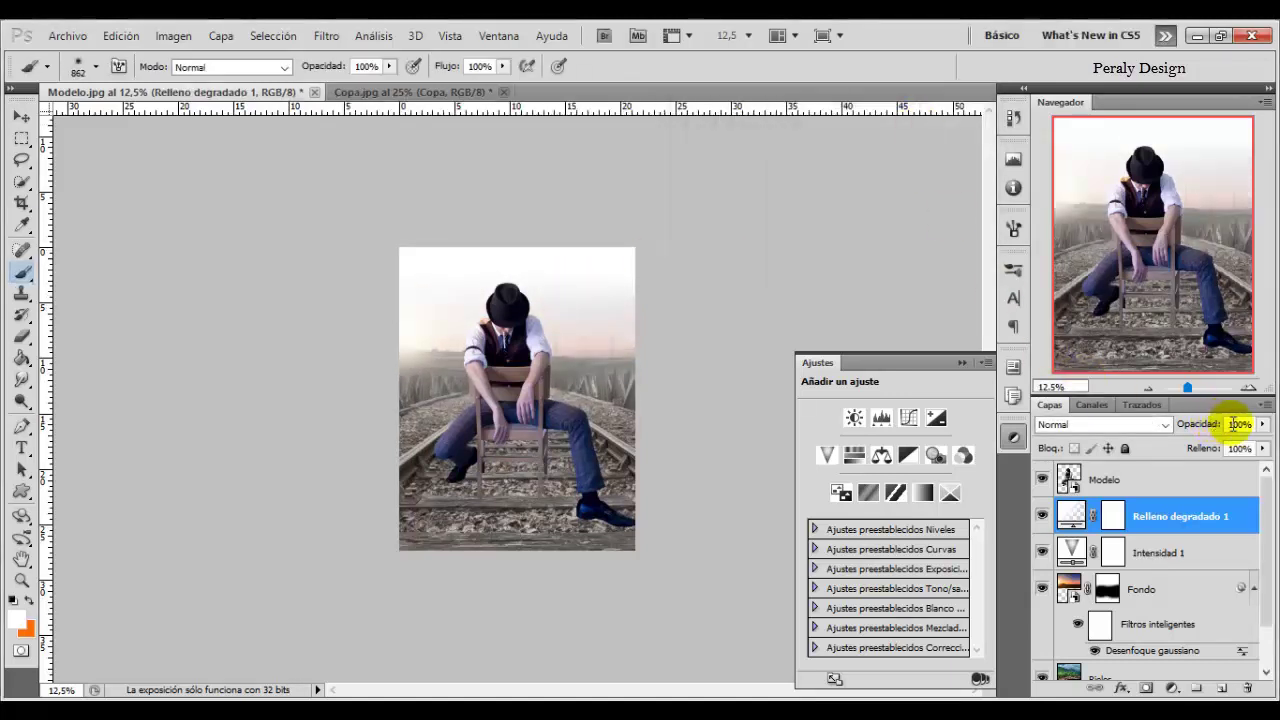
{"action": "left_click", "coordinate": [1238, 424]}
{"action": "type", "text": "80"}
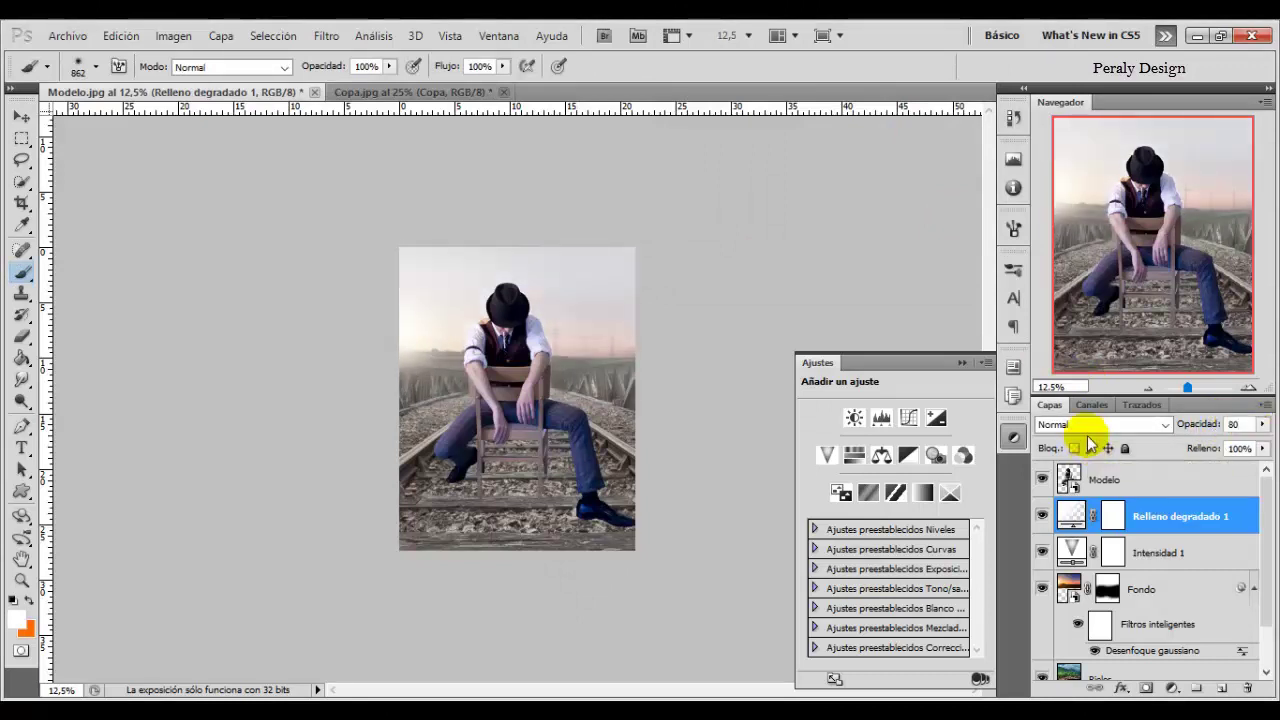
{"action": "left_click", "coordinate": [1042, 516]}
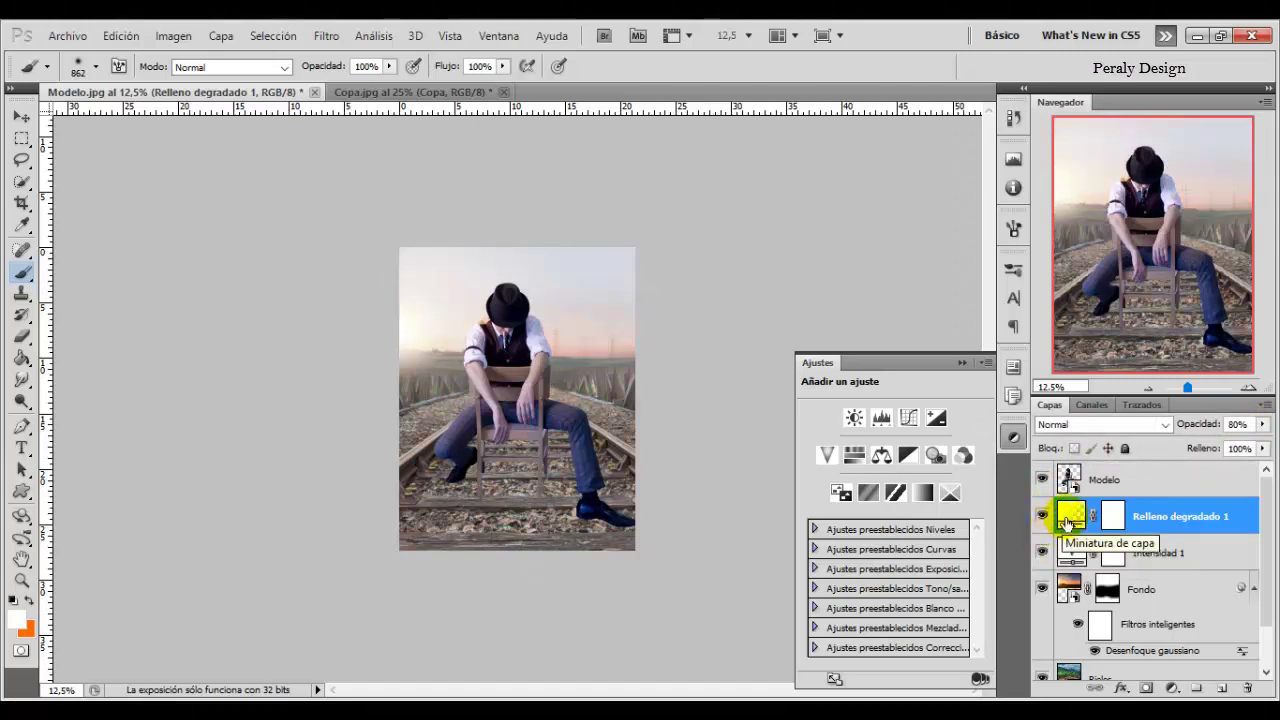
- Add a new Capa 1 layer and zoom in on the man and chair
{"action": "left_click", "coordinate": [1221, 690]}
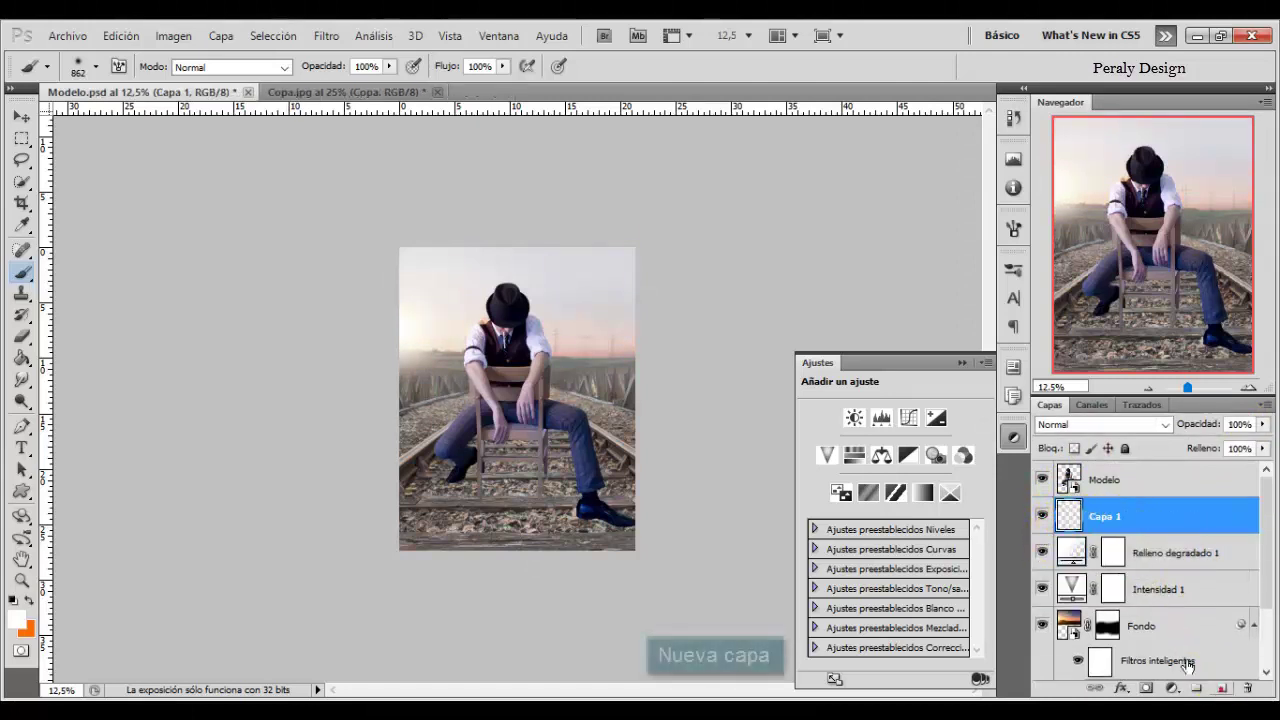
{"action": "double_click", "coordinate": [1150, 515]}
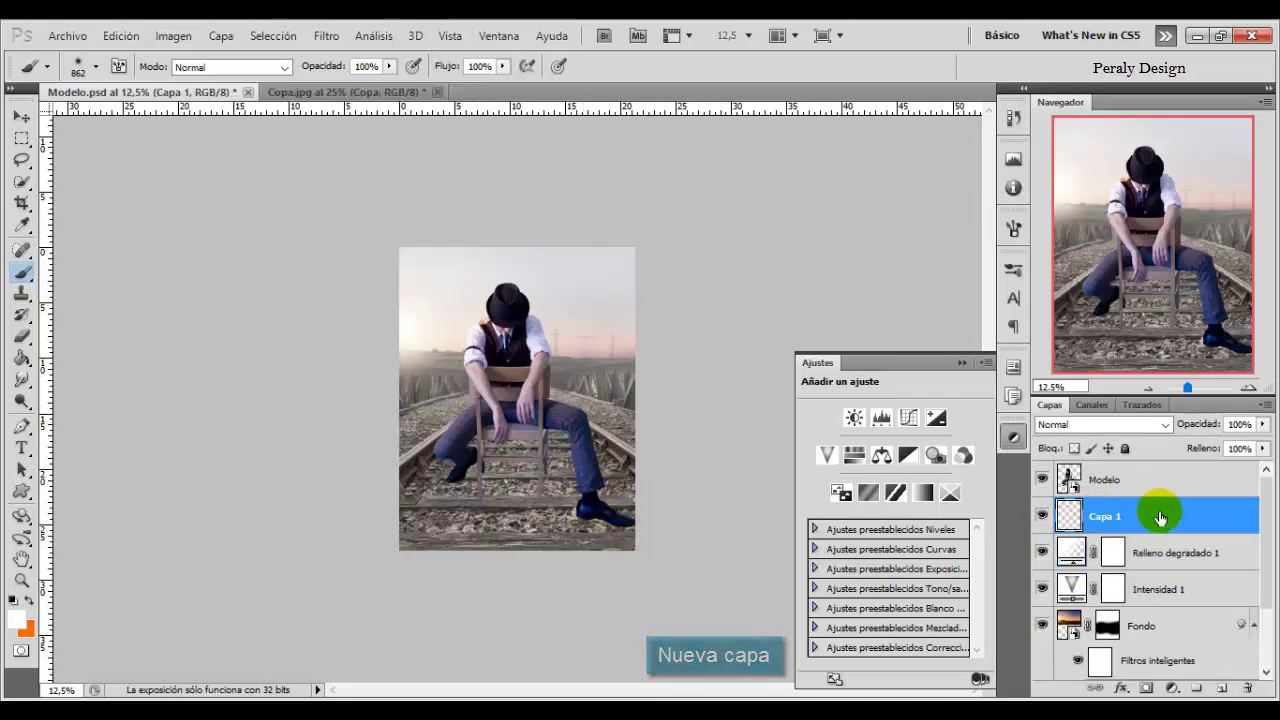
{"action": "left_click", "coordinate": [501, 566]}
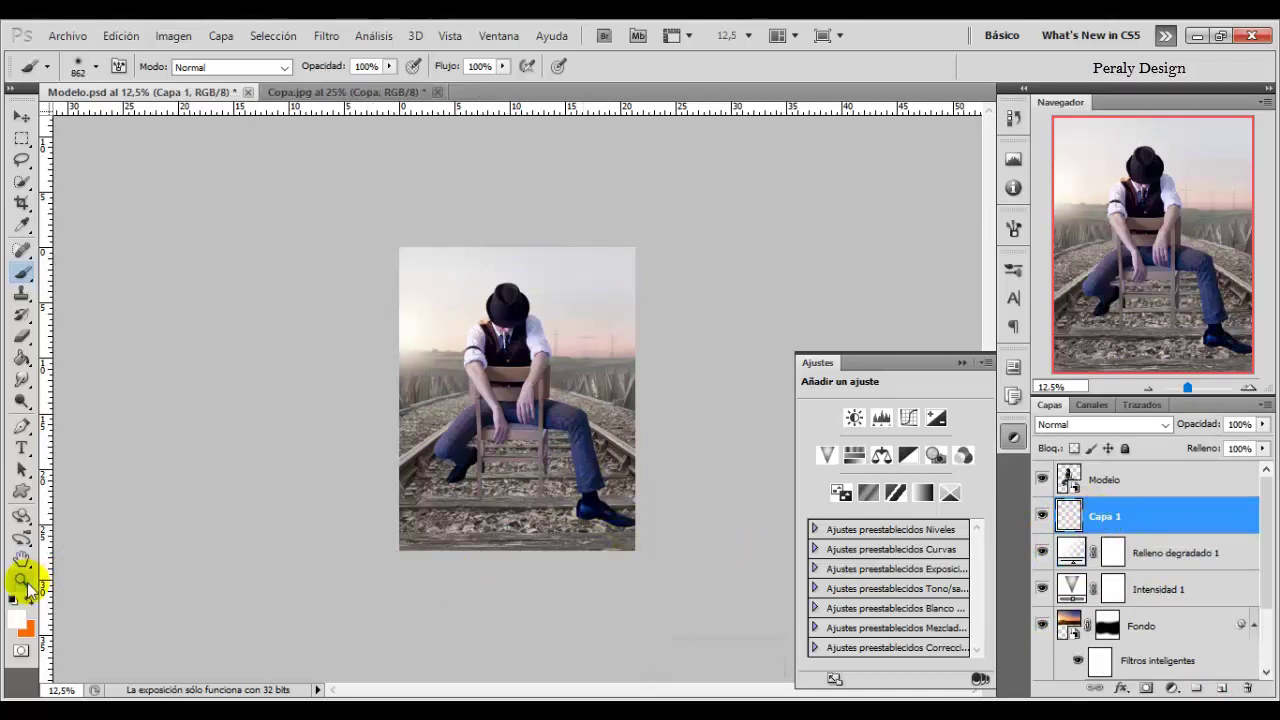
{"action": "left_click", "coordinate": [22, 582]}
{"action": "left_click", "coordinate": [536, 467]}
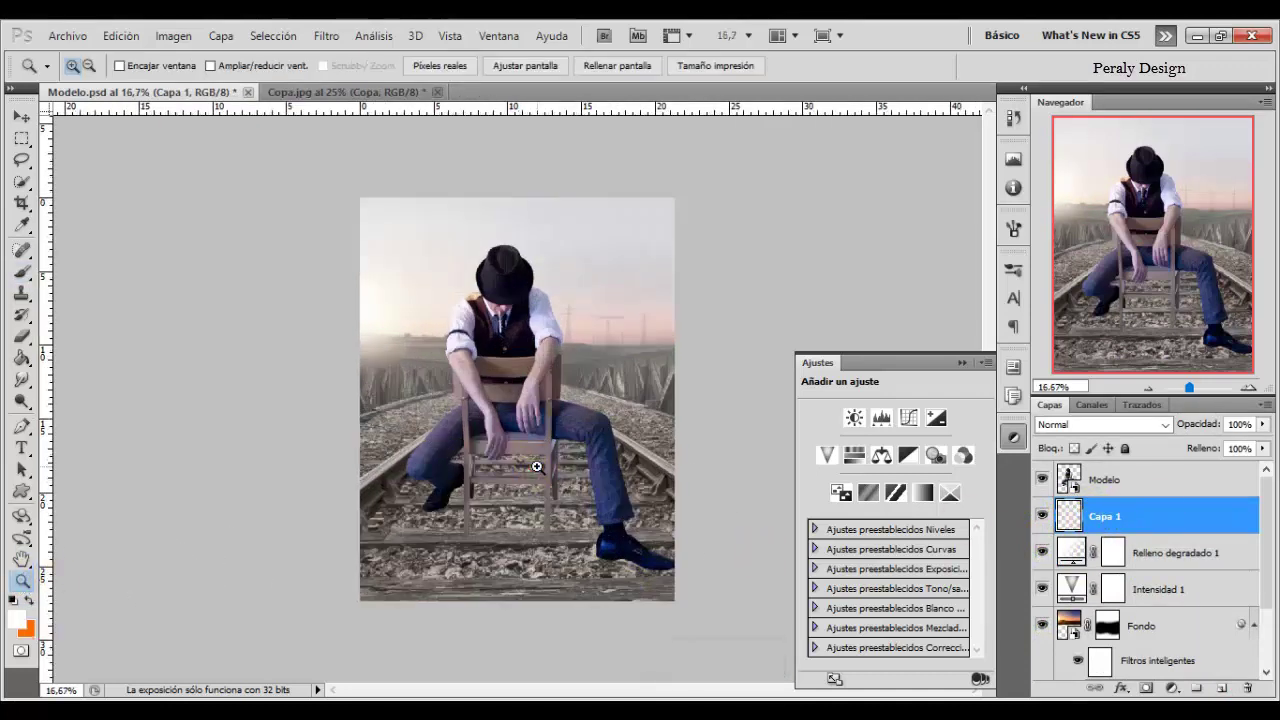
{"action": "left_click_drag", "start_coordinate": [520, 417], "coordinate": [515, 407]}
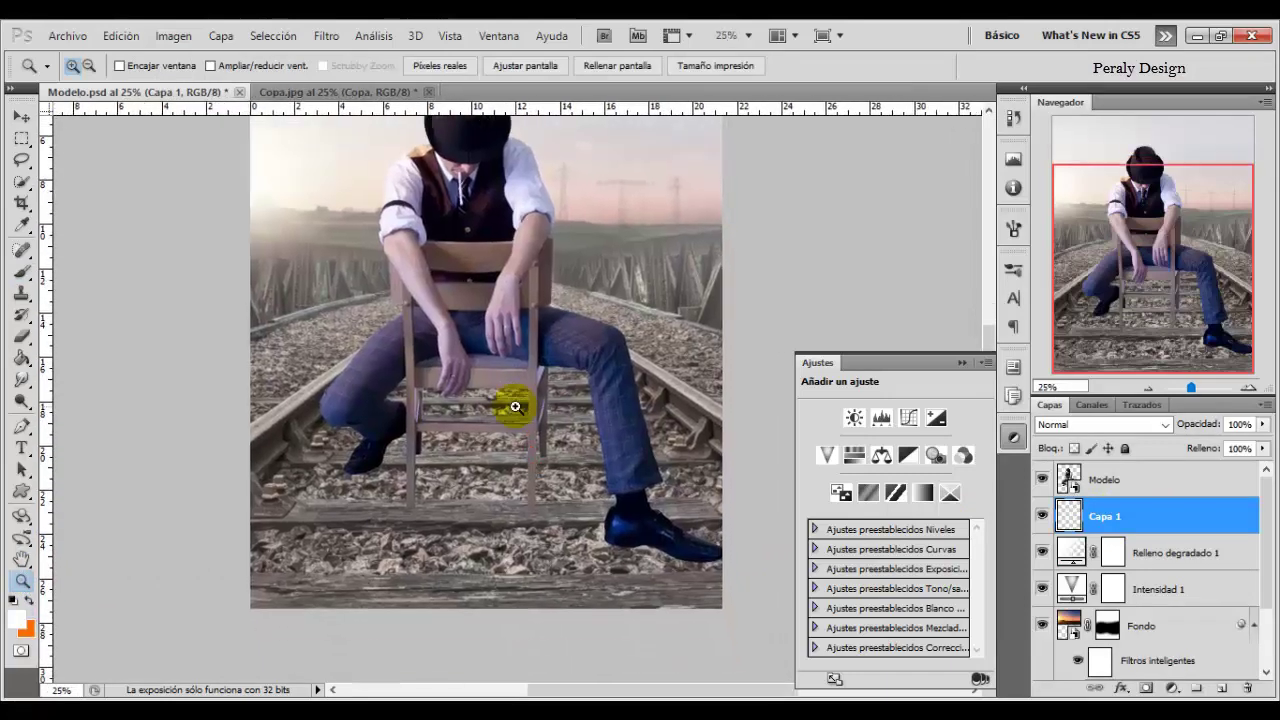
- Set the Brush to black at 20% opacity with a 308 px size
{"action": "left_click", "coordinate": [23, 274]}
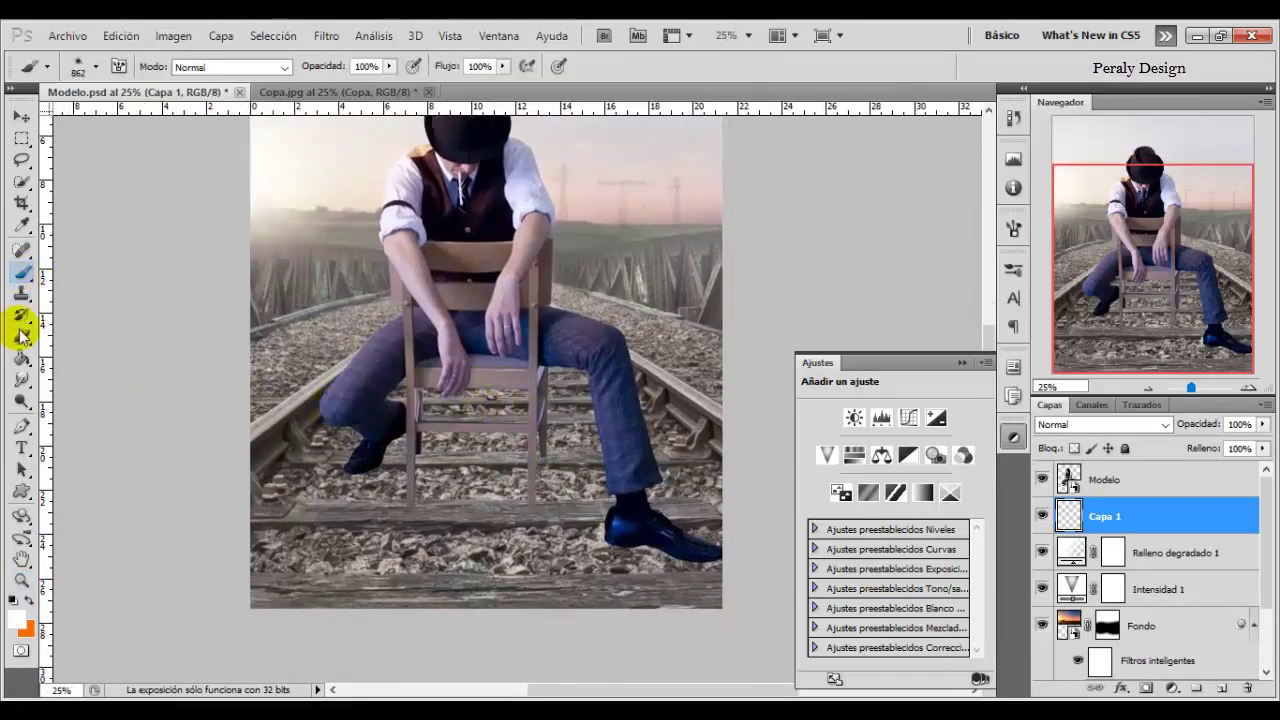
{"action": "left_click", "coordinate": [16, 619]}
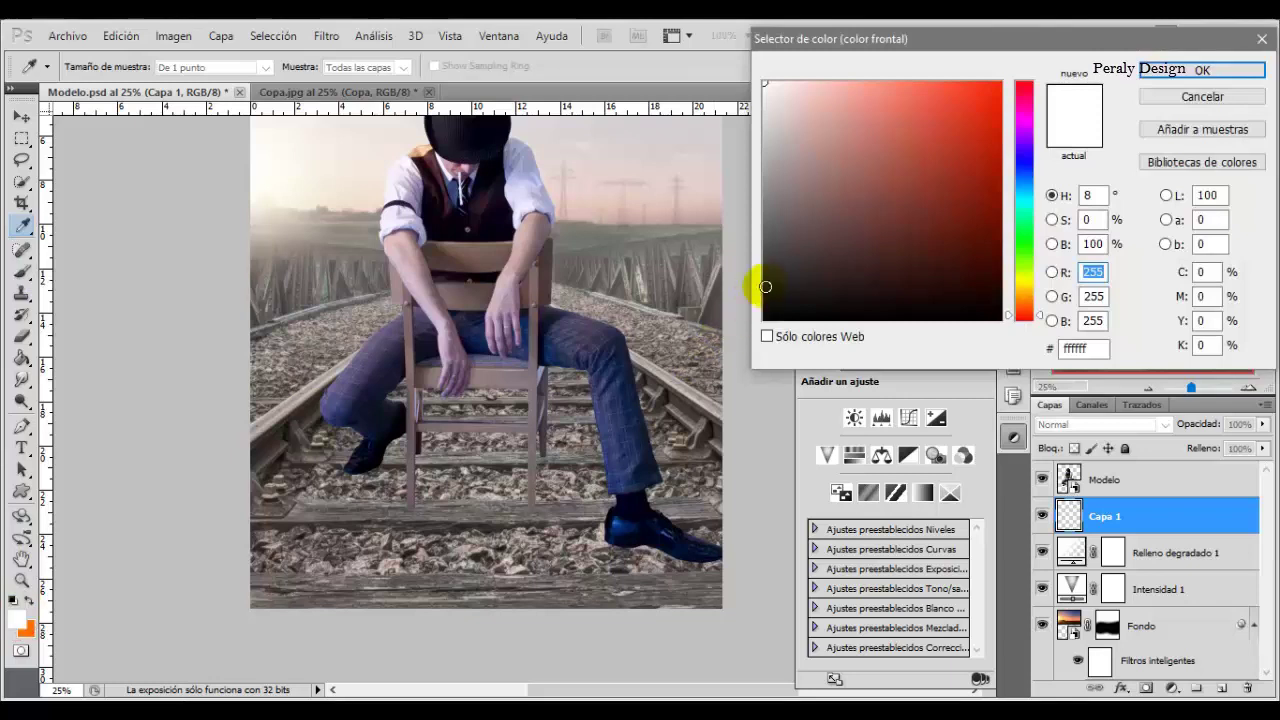
{"action": "left_click_drag", "start_coordinate": [765, 287], "coordinate": [743, 363]}
{"action": "left_click", "coordinate": [1230, 71]}
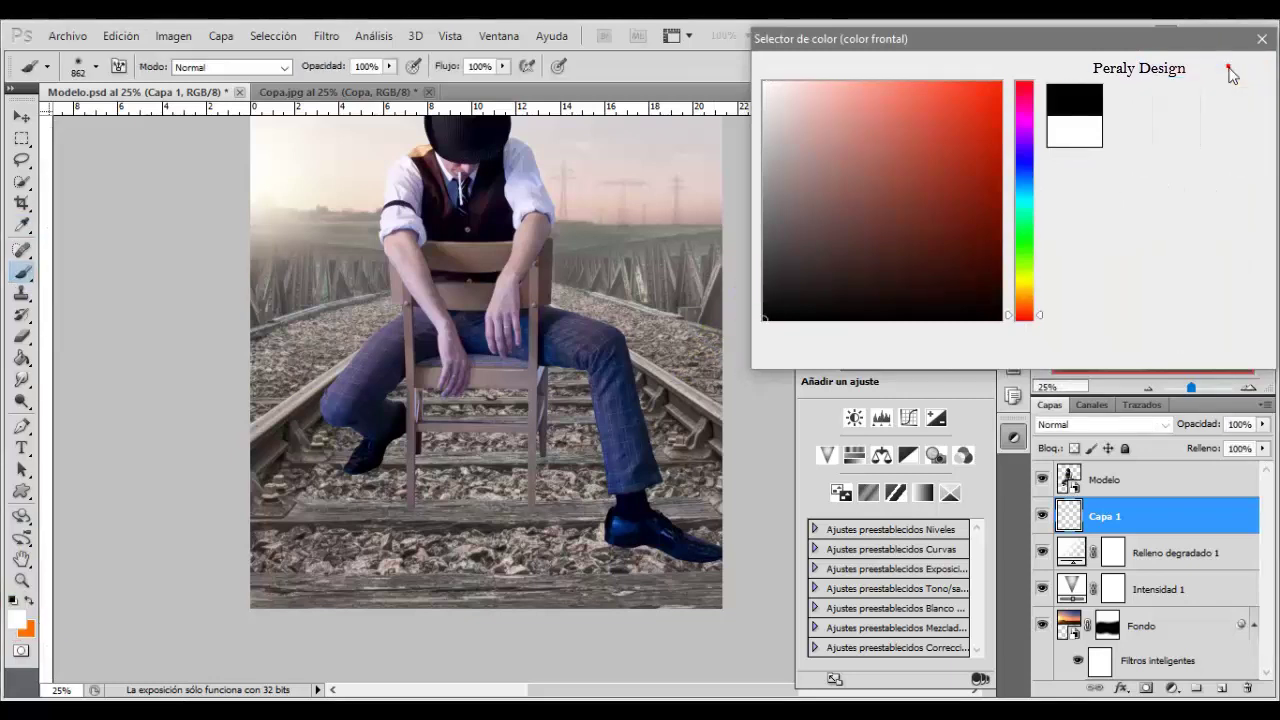
{"action": "left_click", "coordinate": [364, 66]}
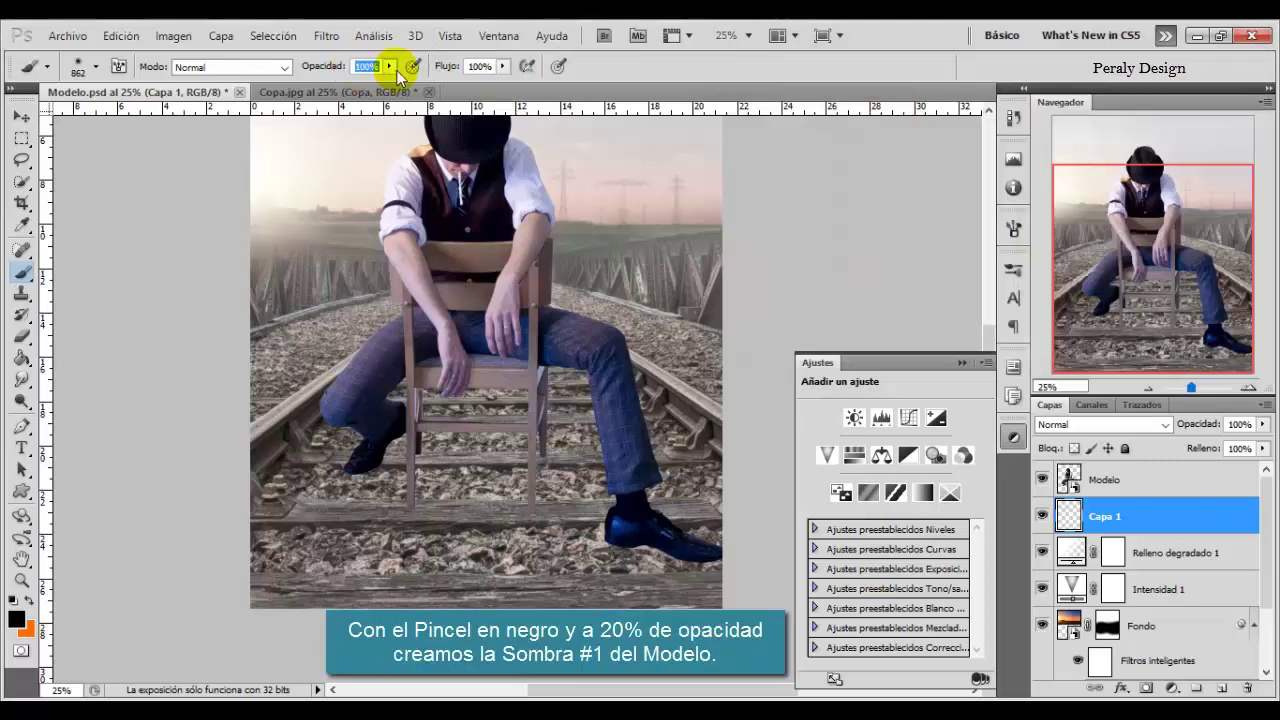
{"action": "type", "text": "20"}
{"action": "left_click", "coordinate": [608, 63]}
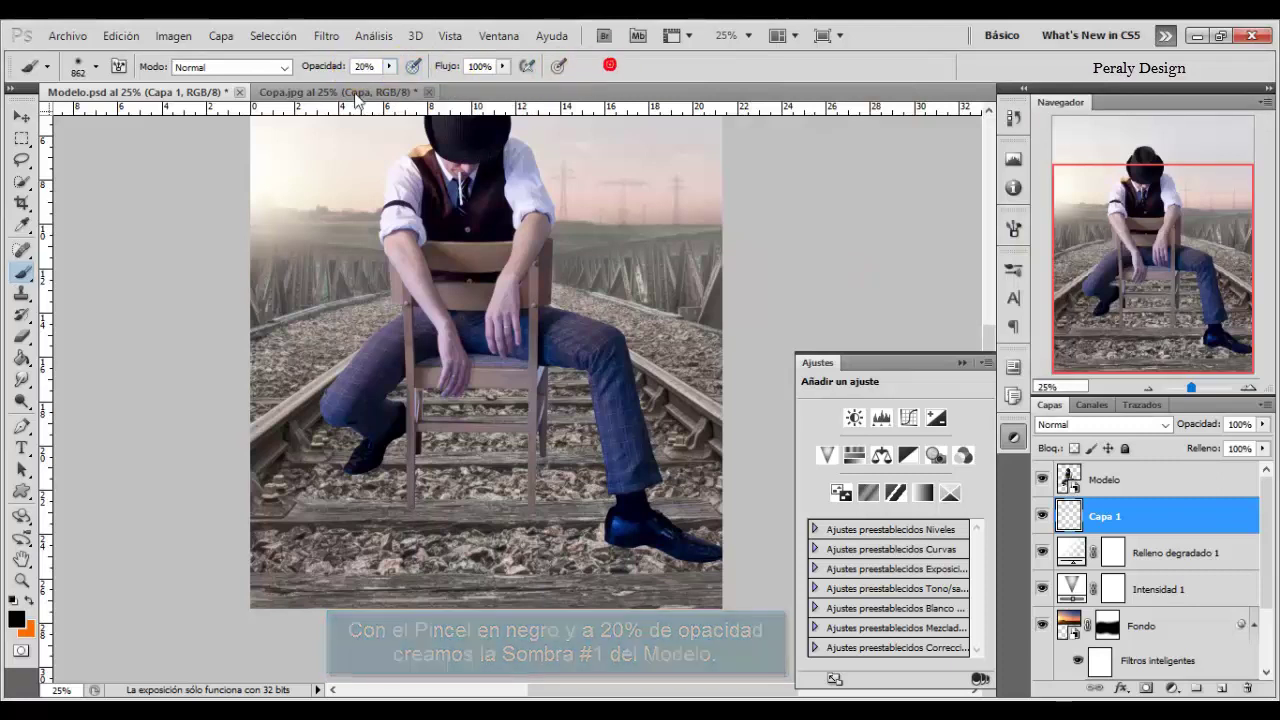
{"action": "right_click", "coordinate": [413, 401]}
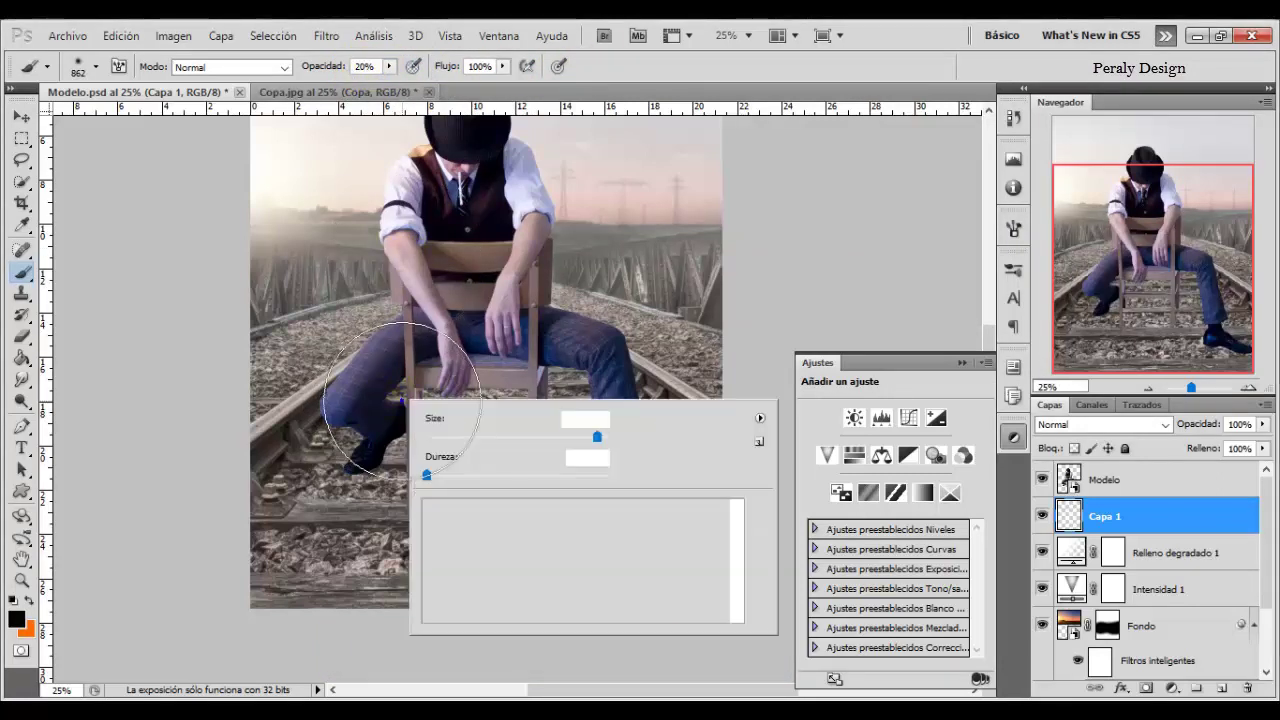
{"action": "key", "text": "Return"}
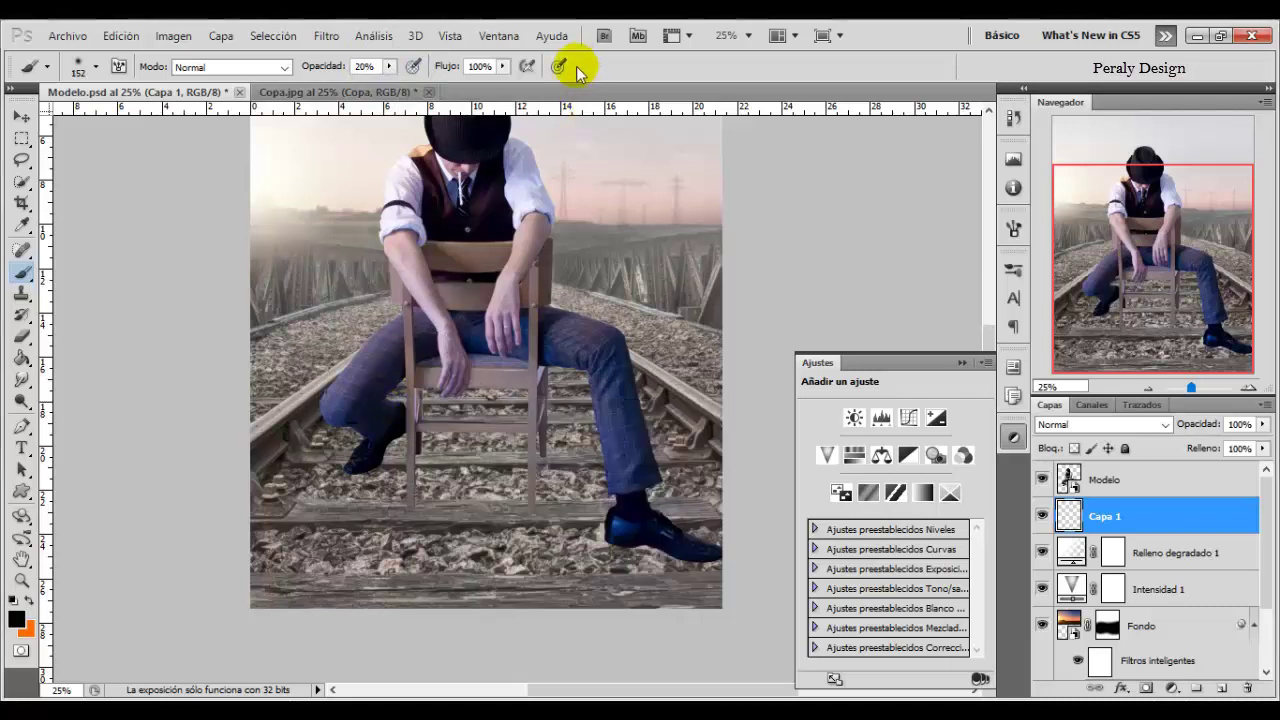
{"action": "right_click", "coordinate": [394, 450]}
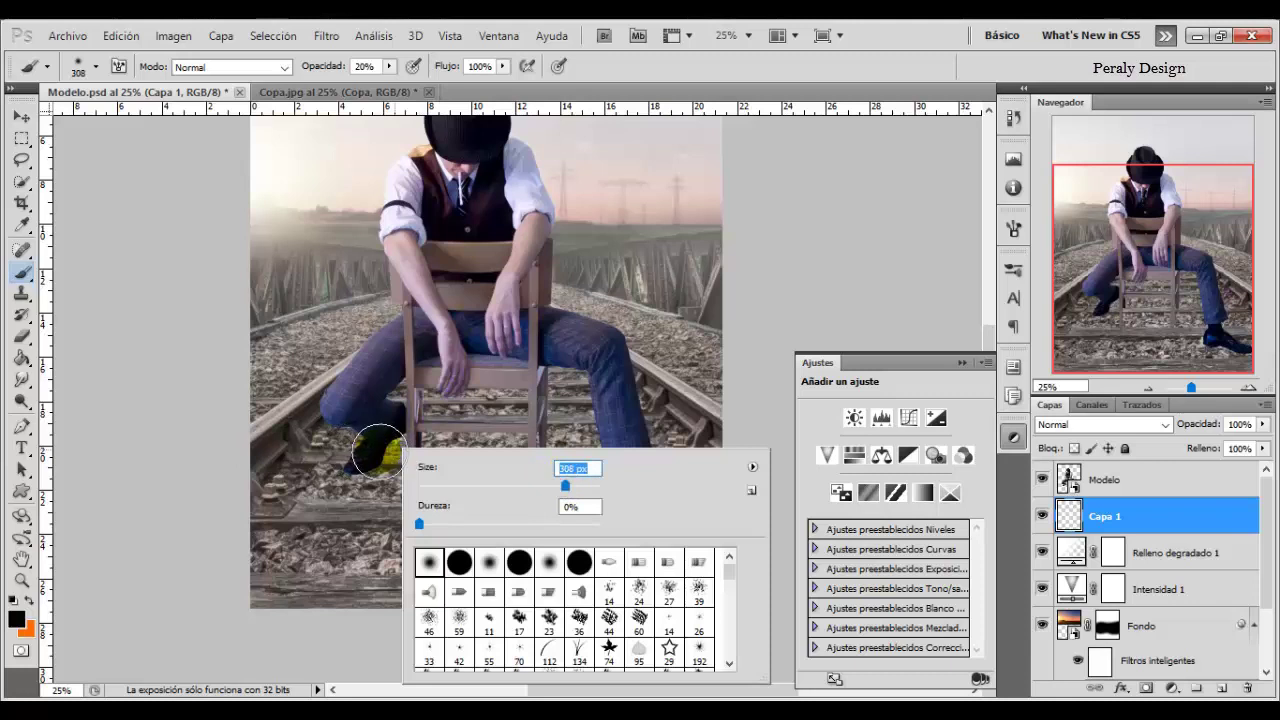
{"action": "key", "text": "Return"}
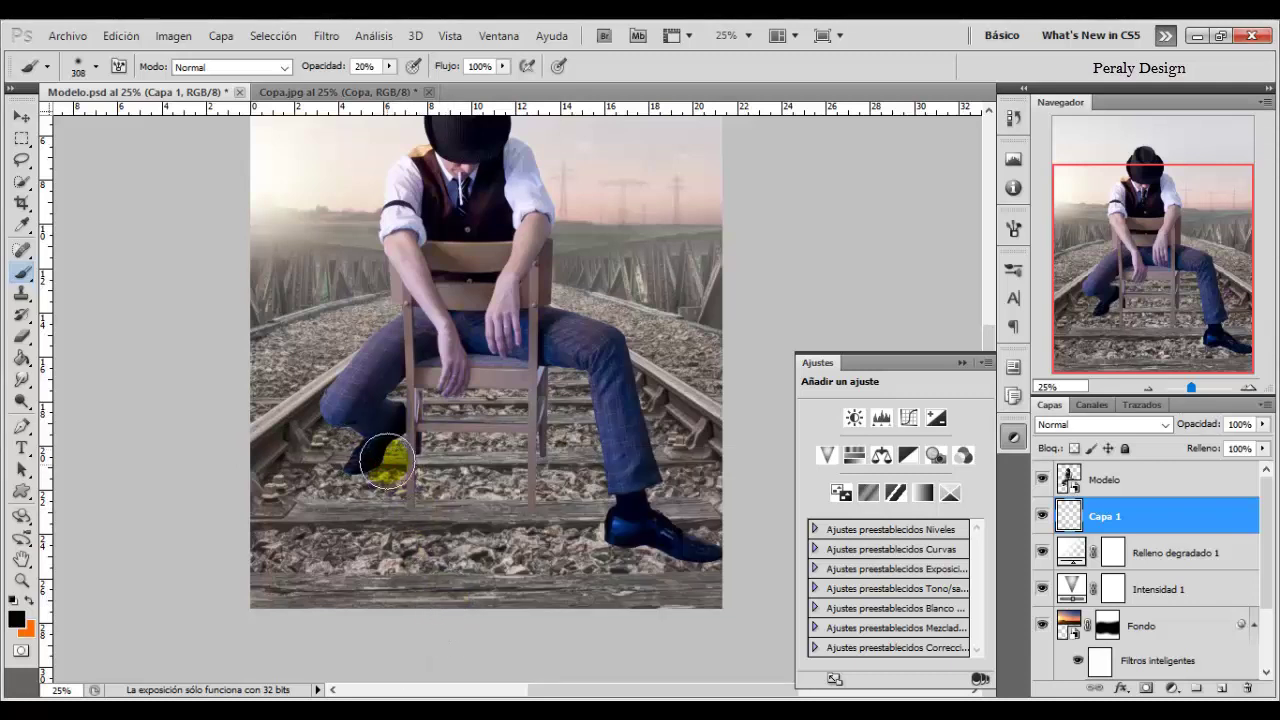
- Paint soft shadows under the left and right shoes
{"action": "left_click_drag", "start_coordinate": [371, 478], "coordinate": [366, 463]}
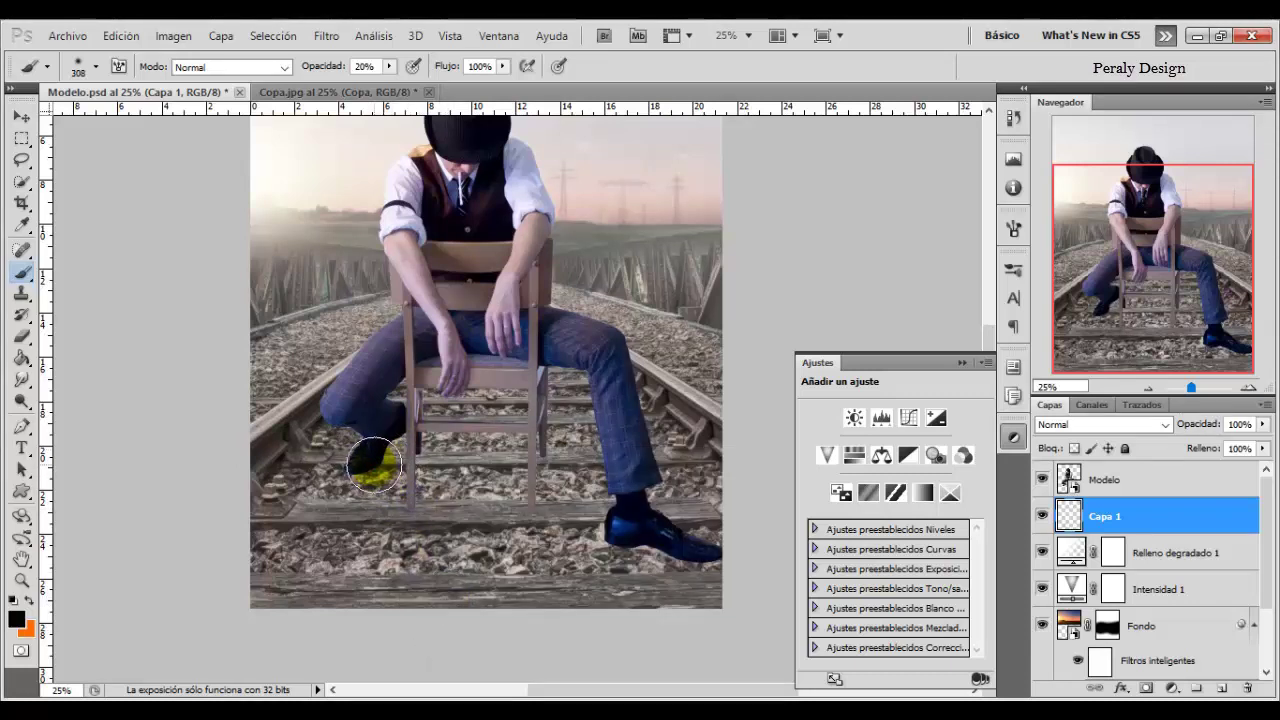
{"action": "left_click", "coordinate": [476, 630]}
{"action": "left_click", "coordinate": [390, 492]}
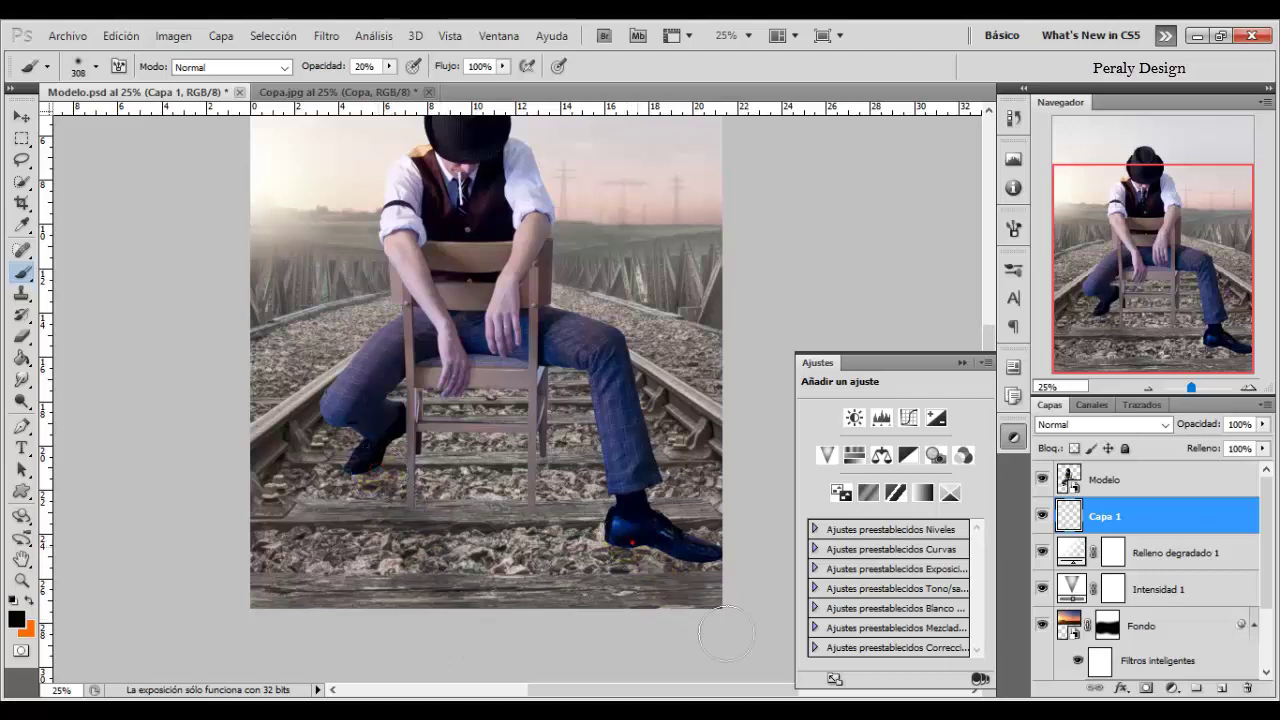
{"action": "left_click_drag", "start_coordinate": [623, 531], "coordinate": [638, 554]}
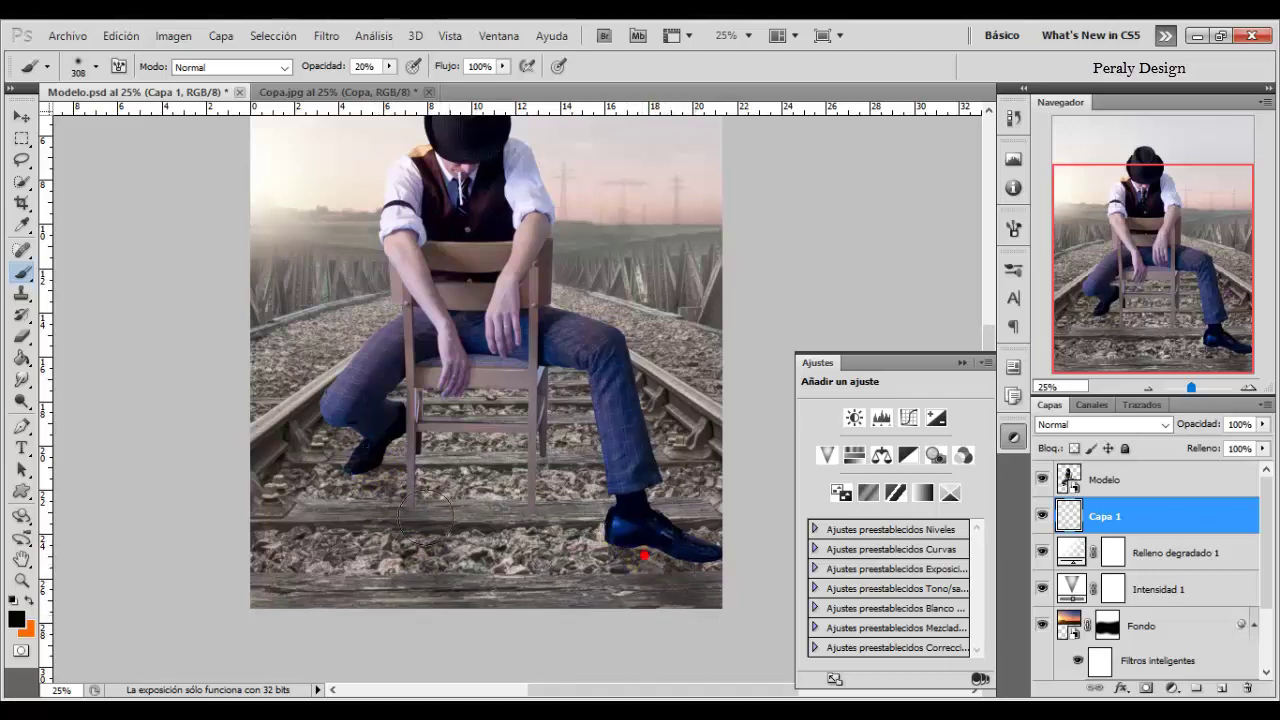
{"action": "left_click", "coordinate": [490, 615]}
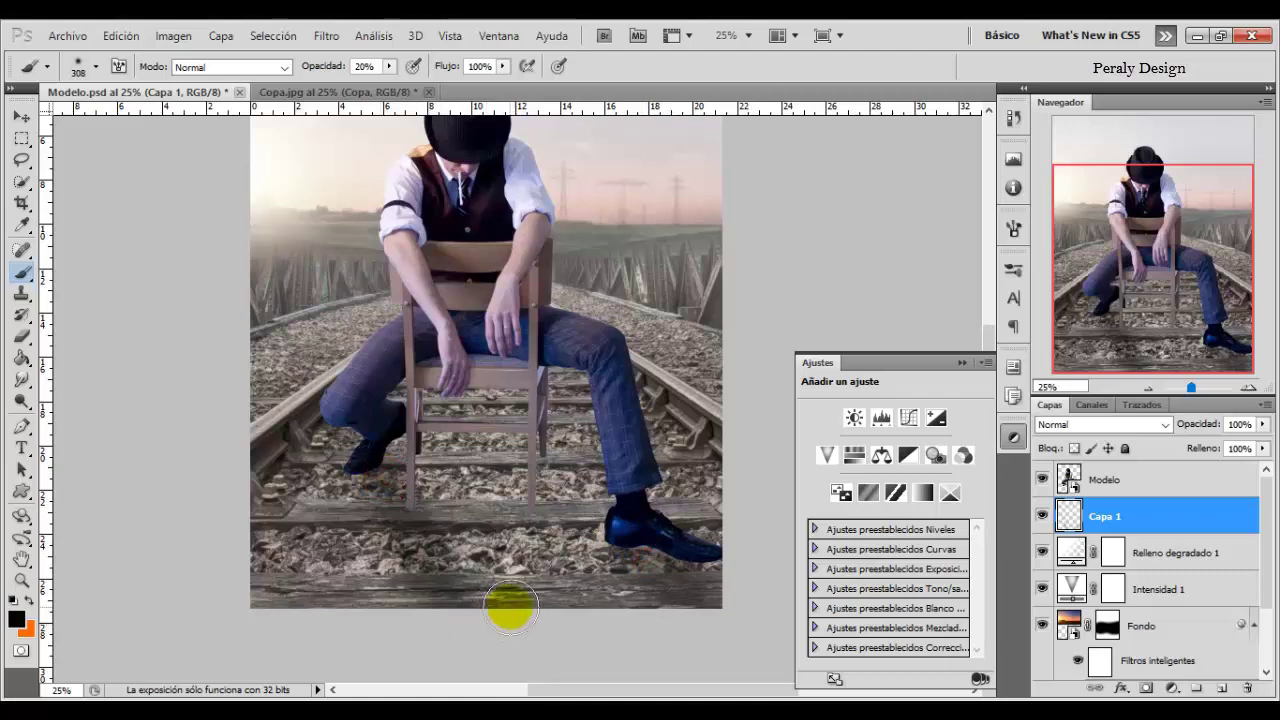
{"action": "right_click", "coordinate": [557, 508]}
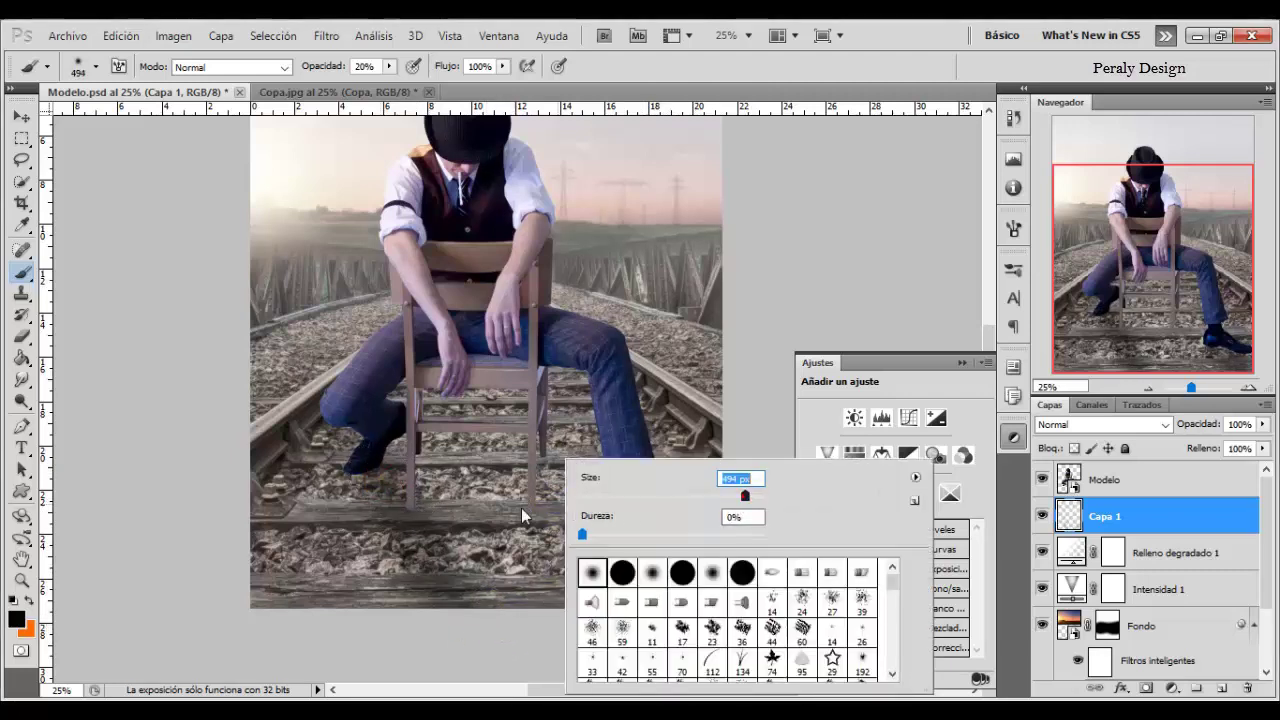
{"action": "left_click", "coordinate": [385, 480]}
{"action": "left_click", "coordinate": [623, 565]}
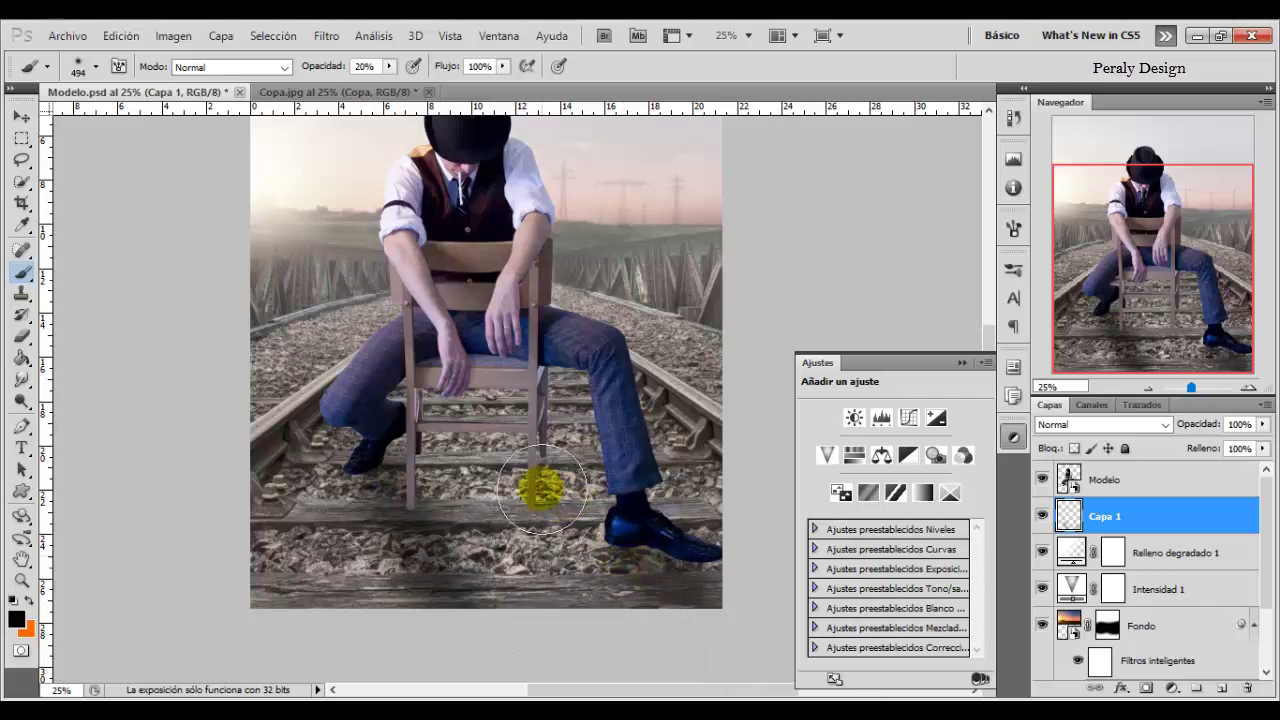
- Paint a broad shadow under the chair with a 960 px brush, then set the layer opacity to 90%
{"action": "right_click", "coordinate": [541, 488]}
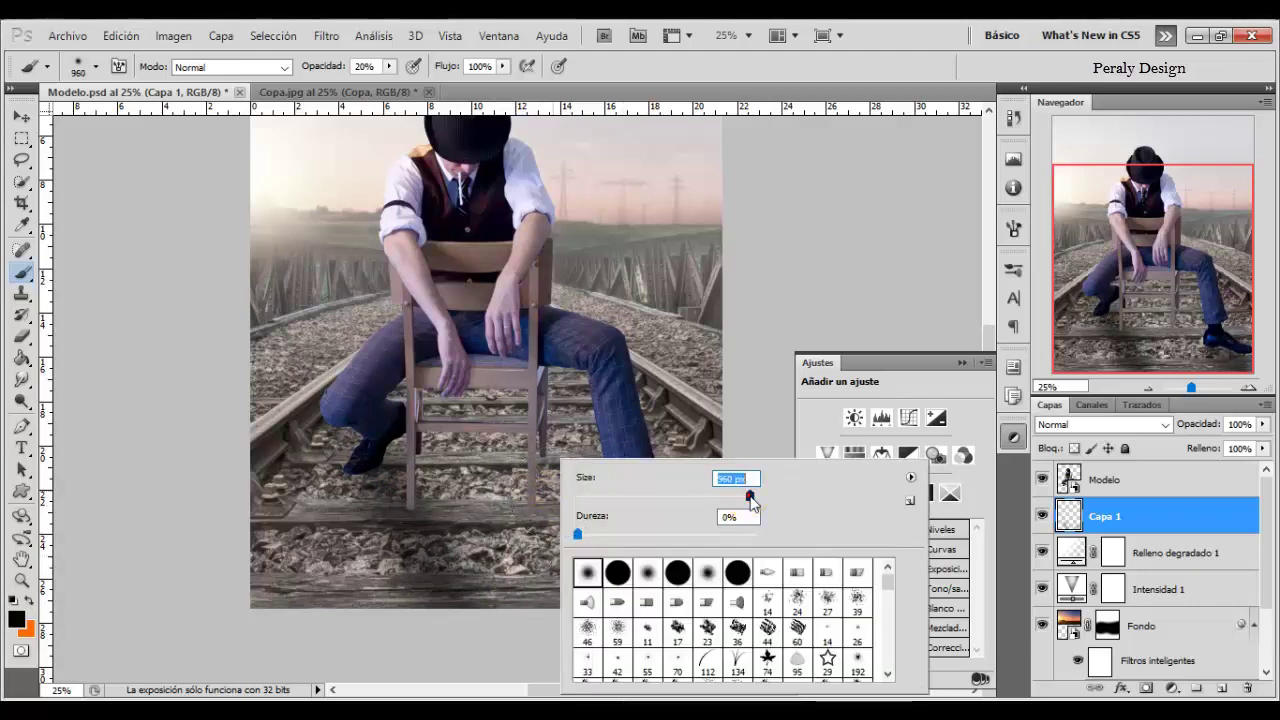
{"action": "left_click", "coordinate": [750, 497]}
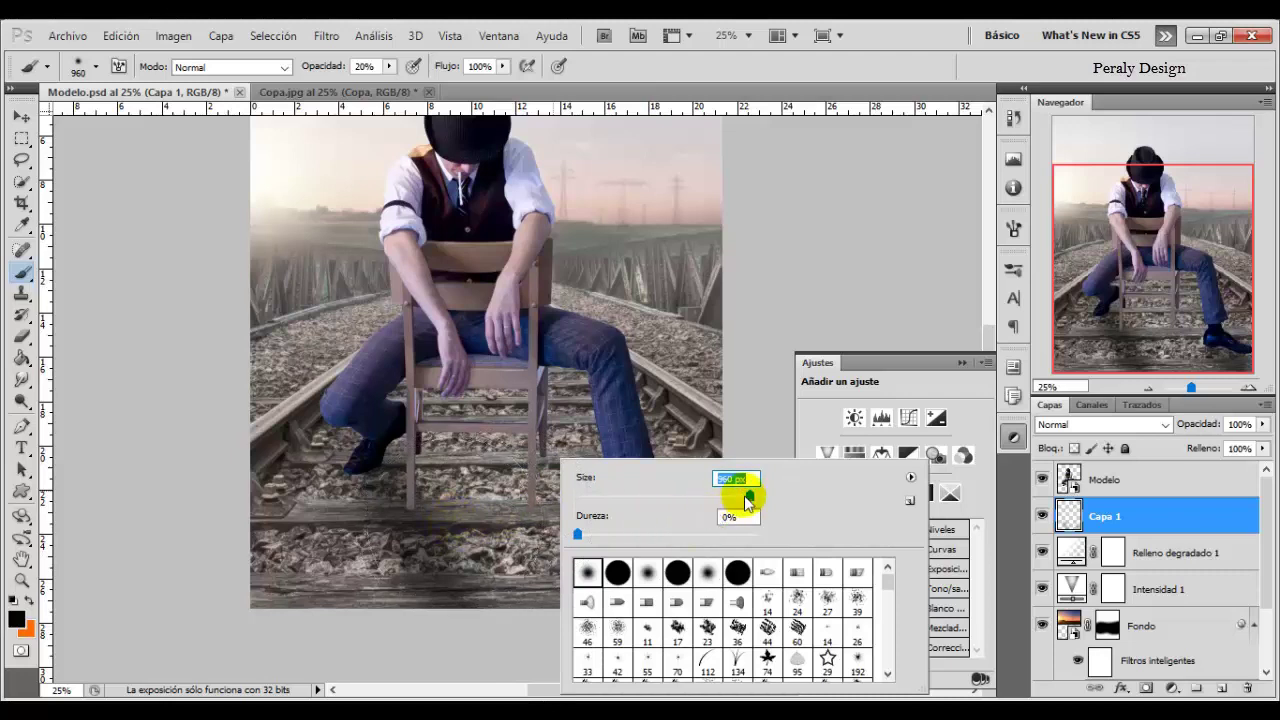
{"action": "mouse_move", "coordinate": [523, 503]}
{"action": "left_mouse_down"}
{"action": "mouse_move", "coordinate": [515, 546]}
{"action": "mouse_move", "coordinate": [555, 561]}
{"action": "left_mouse_up"}
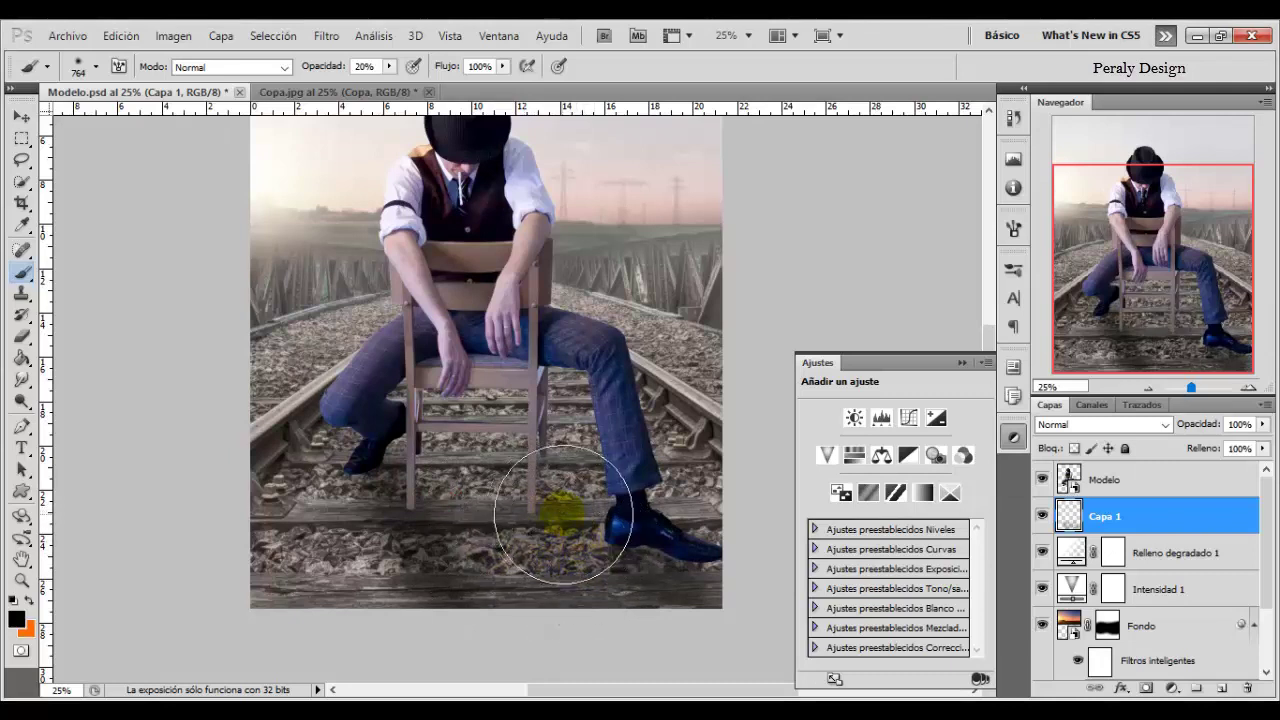
{"action": "mouse_move", "coordinate": [563, 514]}
{"action": "left_mouse_down"}
{"action": "mouse_move", "coordinate": [449, 518]}
{"action": "mouse_move", "coordinate": [522, 574]}
{"action": "mouse_move", "coordinate": [643, 614]}
{"action": "mouse_move", "coordinate": [470, 545]}
{"action": "mouse_move", "coordinate": [523, 512]}
{"action": "mouse_move", "coordinate": [580, 537]}
{"action": "mouse_move", "coordinate": [643, 610]}
{"action": "mouse_move", "coordinate": [557, 600]}
{"action": "mouse_move", "coordinate": [509, 614]}
{"action": "mouse_move", "coordinate": [529, 623]}
{"action": "mouse_move", "coordinate": [403, 500]}
{"action": "mouse_move", "coordinate": [414, 495]}
{"action": "mouse_move", "coordinate": [403, 500]}
{"action": "mouse_move", "coordinate": [510, 595]}
{"action": "mouse_move", "coordinate": [503, 531]}
{"action": "mouse_move", "coordinate": [537, 600]}
{"action": "mouse_move", "coordinate": [429, 551]}
{"action": "mouse_move", "coordinate": [438, 565]}
{"action": "mouse_move", "coordinate": [472, 534]}
{"action": "mouse_move", "coordinate": [560, 566]}
{"action": "mouse_move", "coordinate": [674, 643]}
{"action": "mouse_move", "coordinate": [563, 580]}
{"action": "mouse_move", "coordinate": [586, 571]}
{"action": "left_mouse_up"}
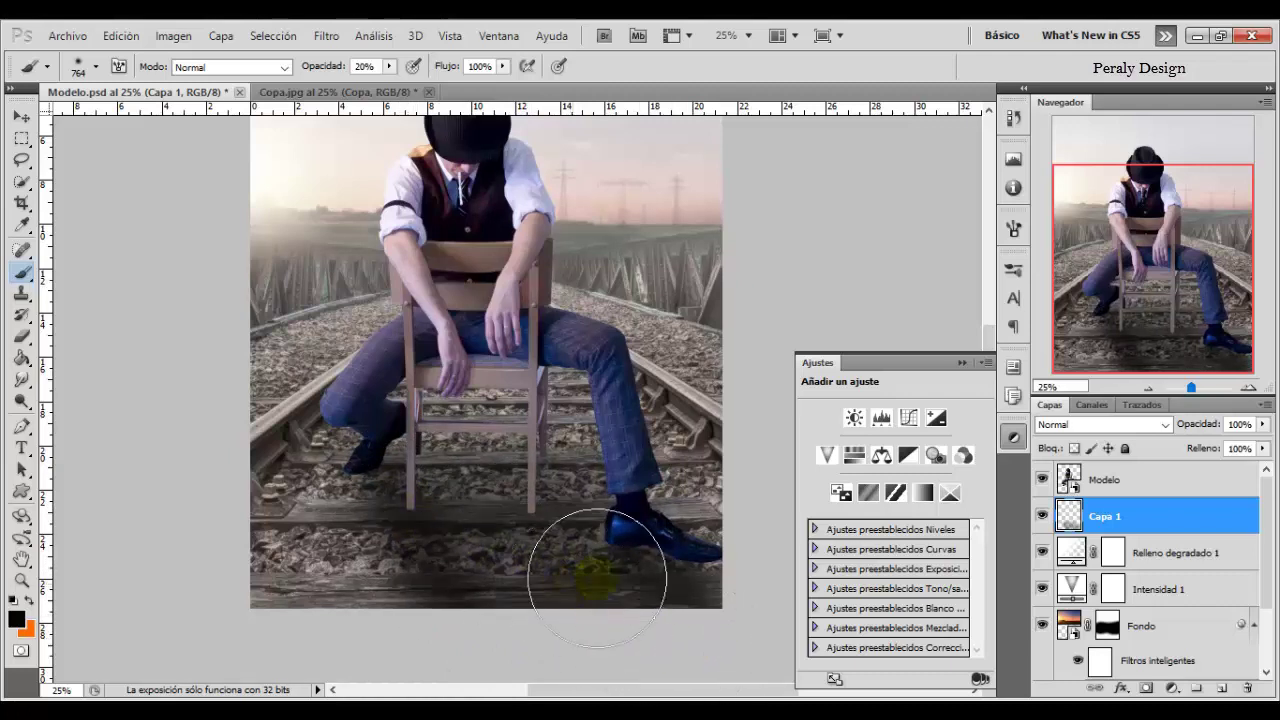
{"action": "right_click", "coordinate": [588, 548]}
{"action": "type", "text": "90"}
{"action": "key", "text": "Return"}
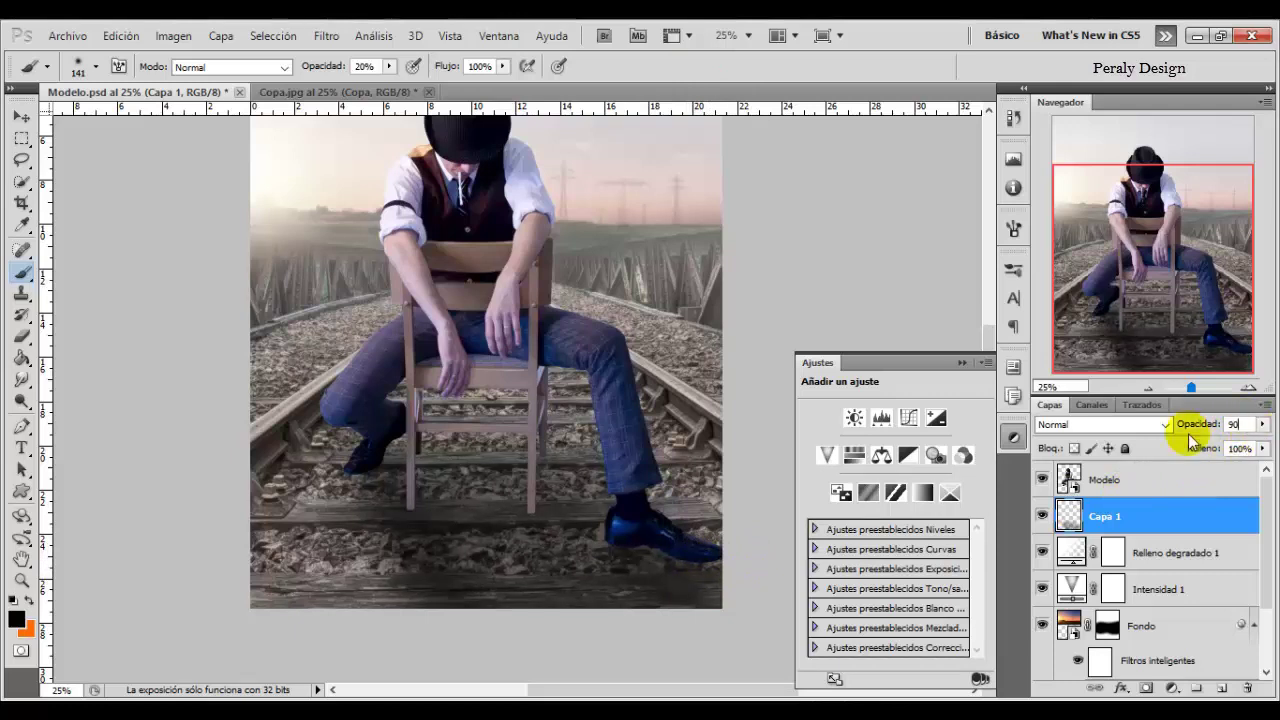
{"action": "left_click", "coordinate": [1041, 516]}
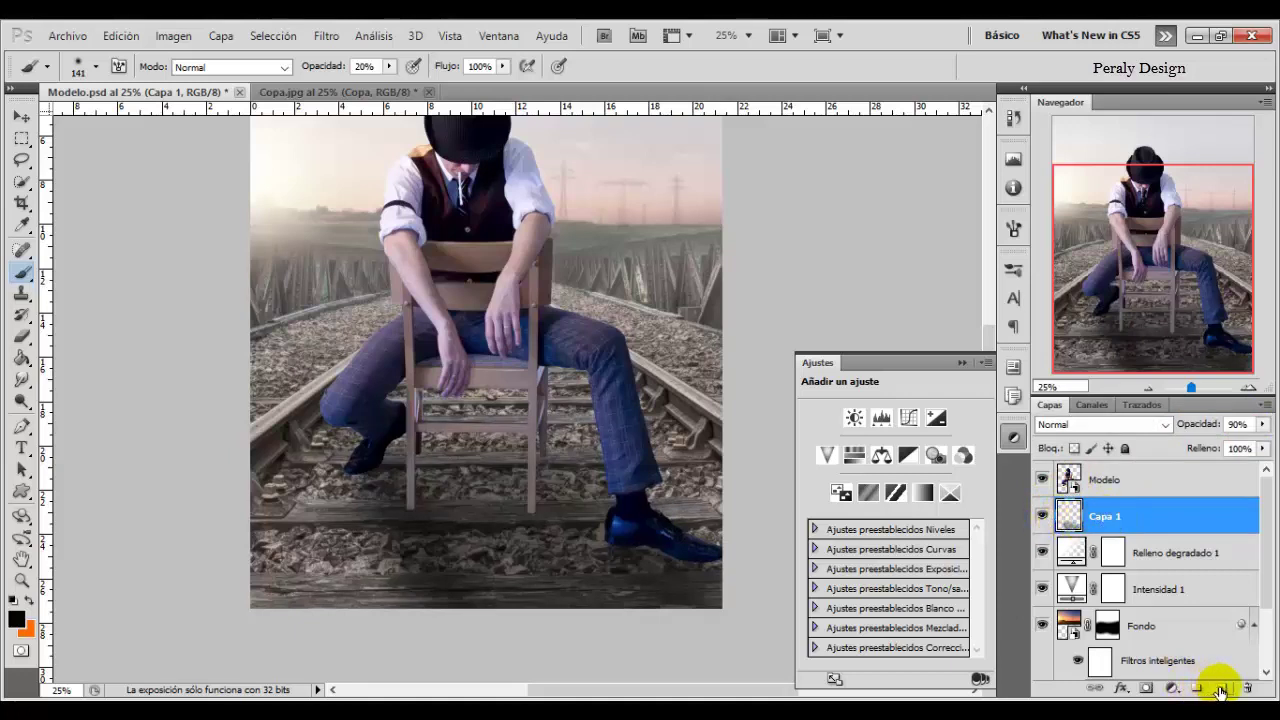
- Add a new Capa 2 layer and paint shadow beside the chair leg with a smaller brush
{"action": "left_click", "coordinate": [1221, 689]}
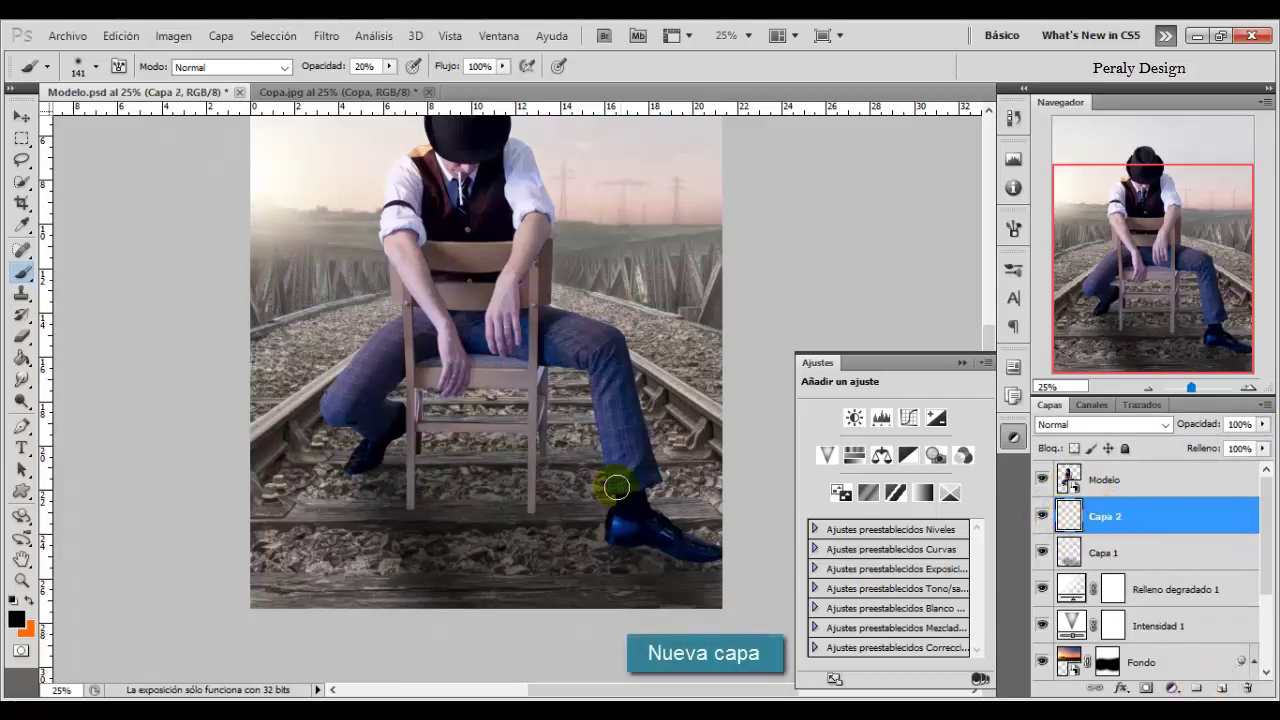
{"action": "right_click", "coordinate": [575, 485]}
{"action": "left_click_drag", "start_coordinate": [686, 495], "coordinate": [622, 495]}
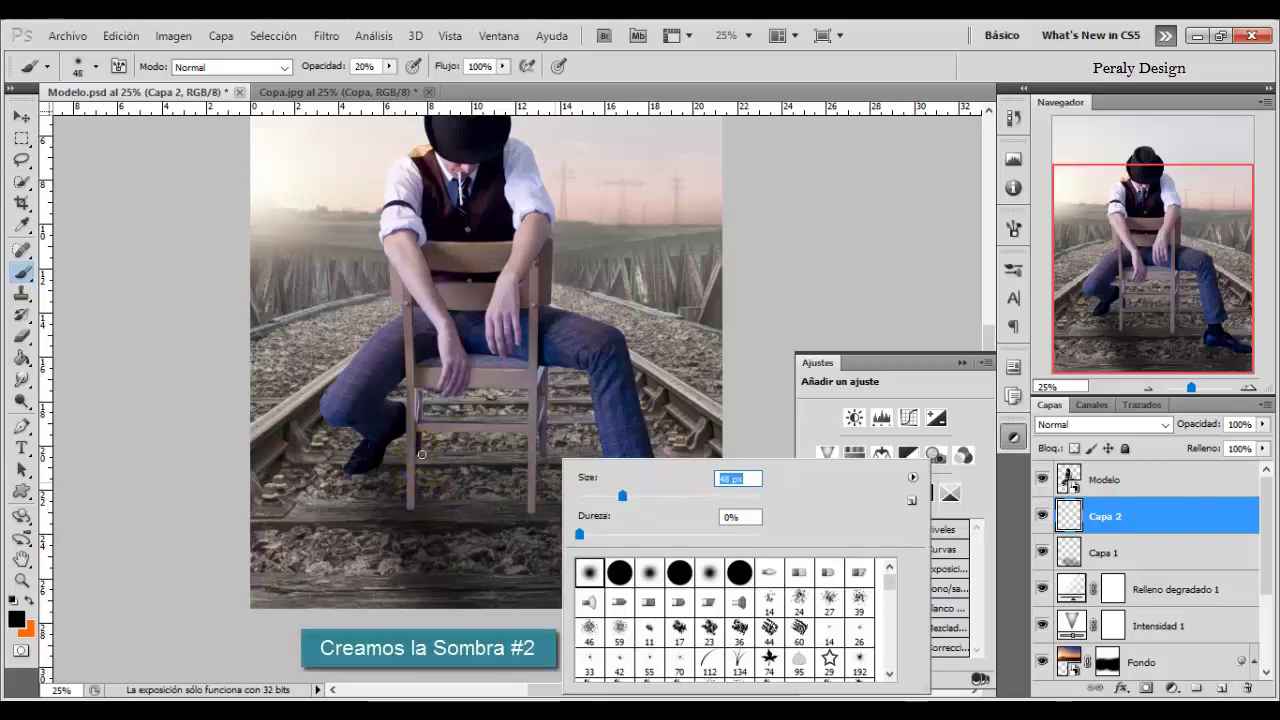
{"action": "key", "text": "Return"}
{"action": "right_click", "coordinate": [433, 458]}
{"action": "left_click_drag", "start_coordinate": [494, 495], "coordinate": [491, 496]}
{"action": "key", "text": "Return"}
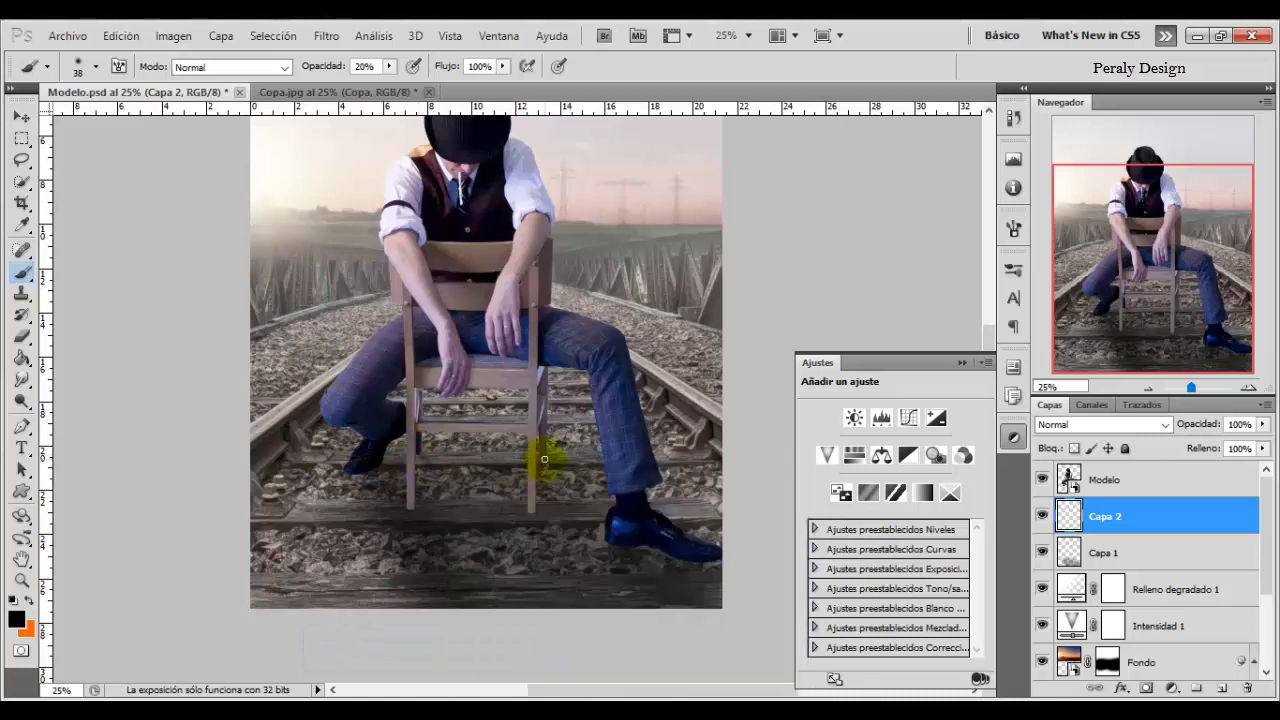
{"action": "left_click_drag", "start_coordinate": [574, 481], "coordinate": [560, 487]}
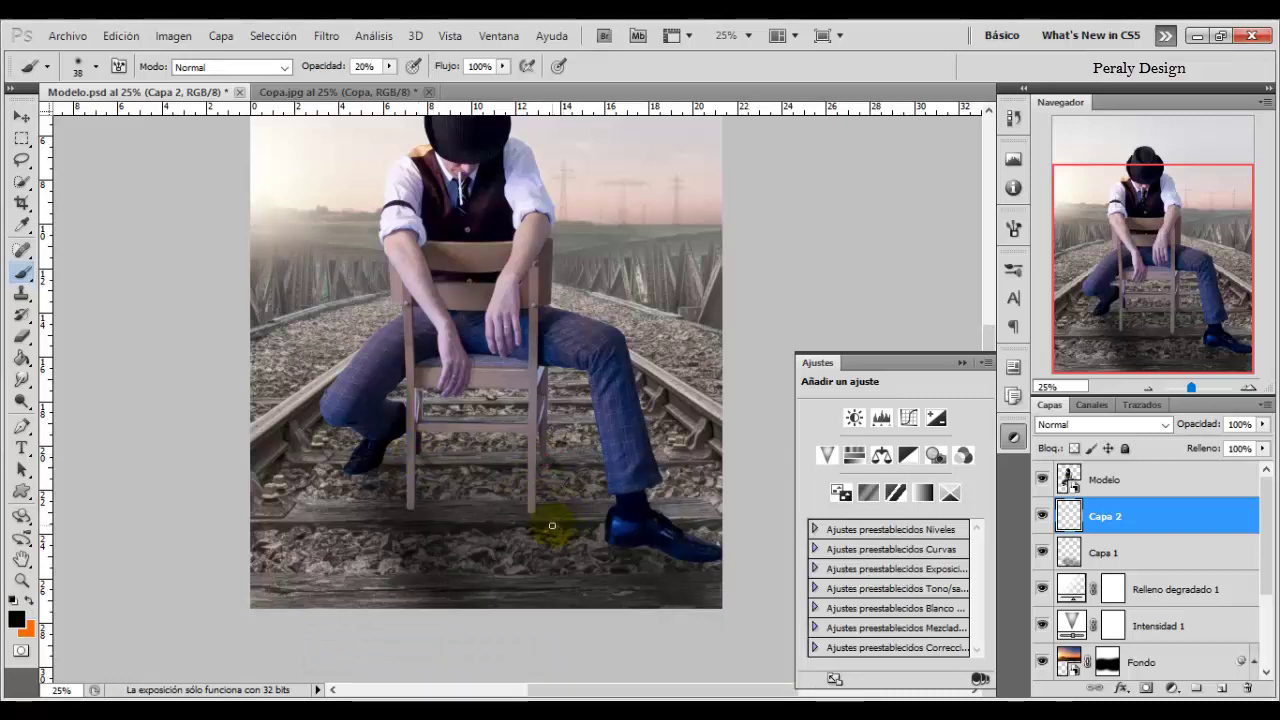
- Paint extra shadow under the right shoe with an 83 px brush
{"action": "right_click", "coordinate": [558, 534]}
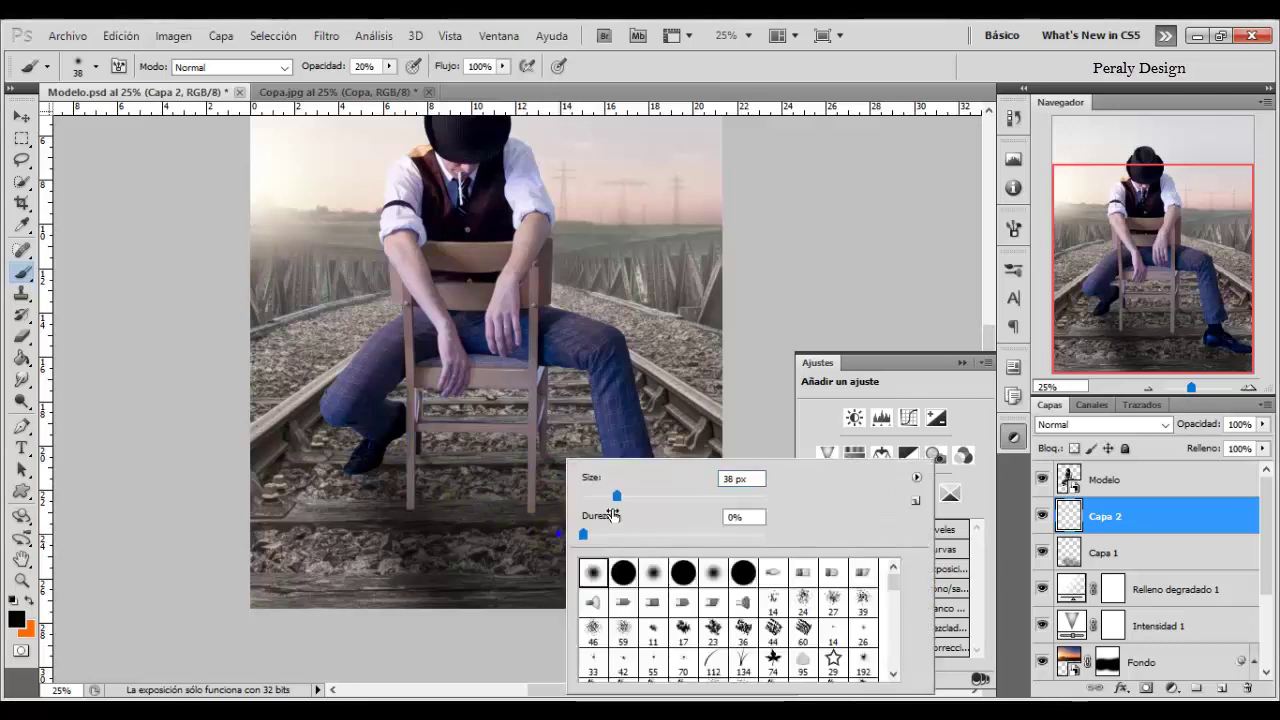
{"action": "left_click_drag", "start_coordinate": [688, 508], "coordinate": [655, 492]}
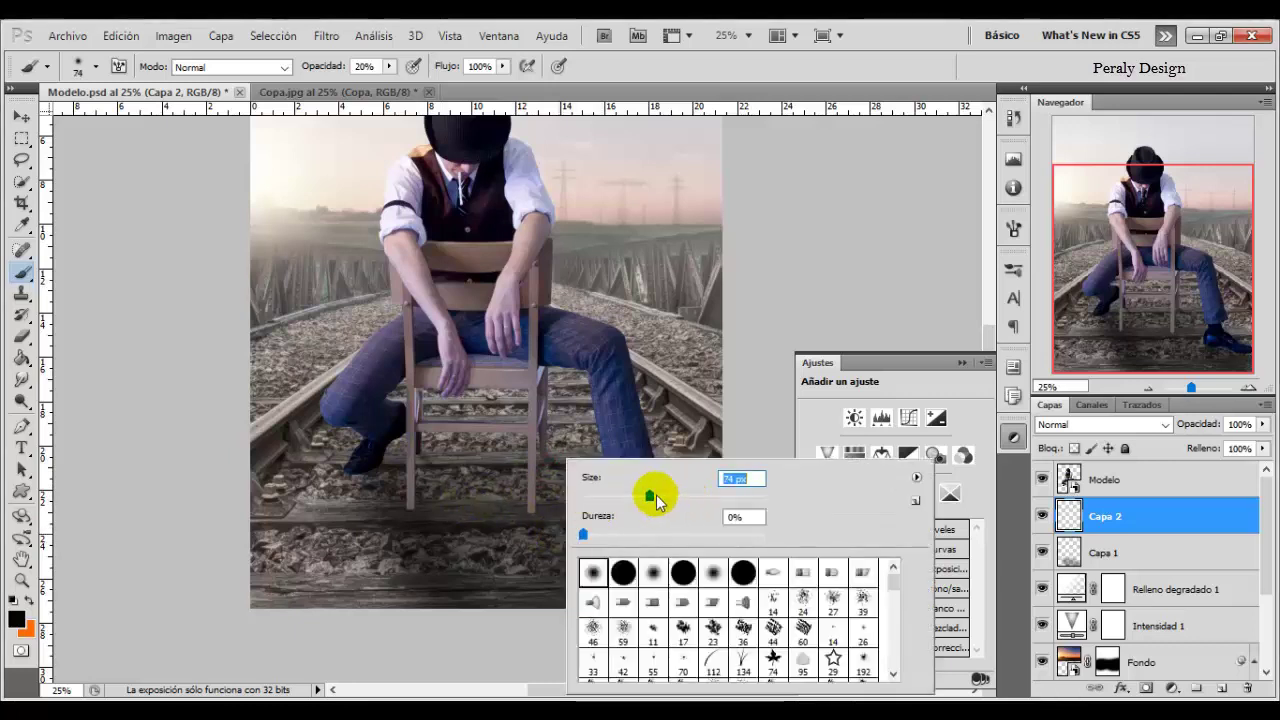
{"action": "left_click", "coordinate": [620, 77]}
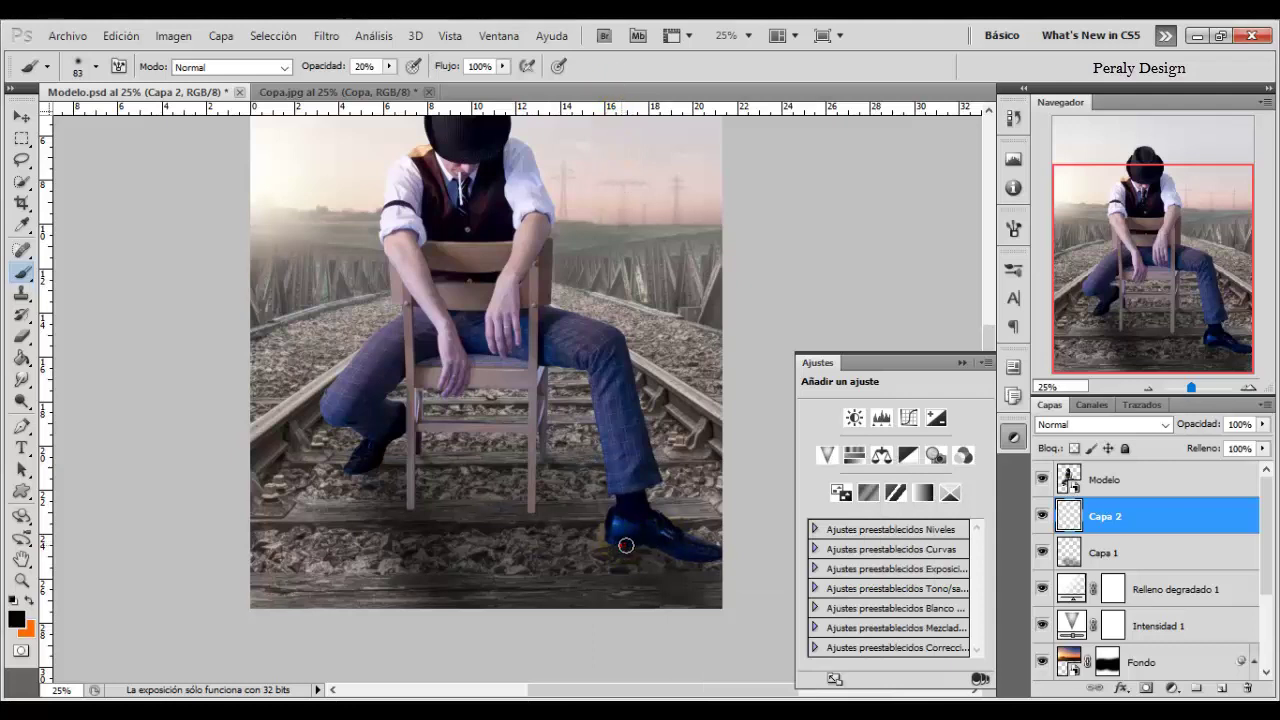
{"action": "left_click_drag", "start_coordinate": [620, 540], "coordinate": [628, 542]}
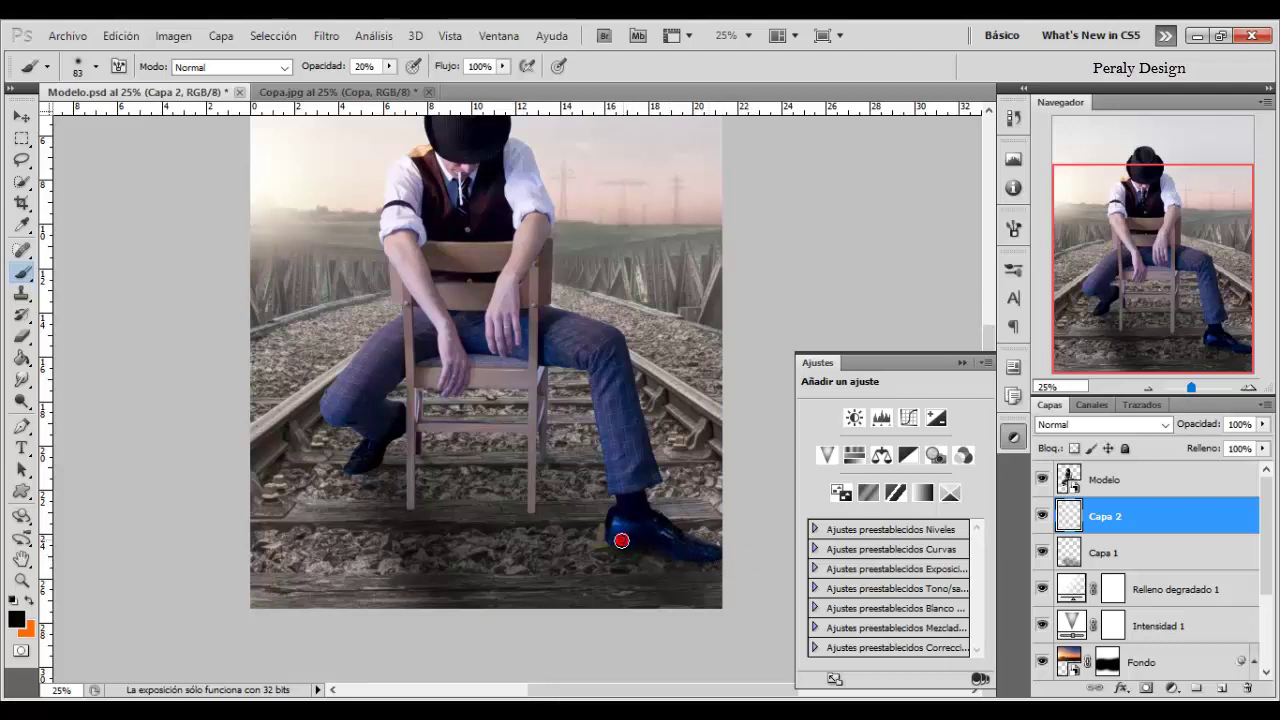
{"action": "left_click_drag", "start_coordinate": [621, 540], "coordinate": [606, 543]}
- Resize the brush from 46 px up to 141 px
{"action": "right_click", "coordinate": [475, 458]}
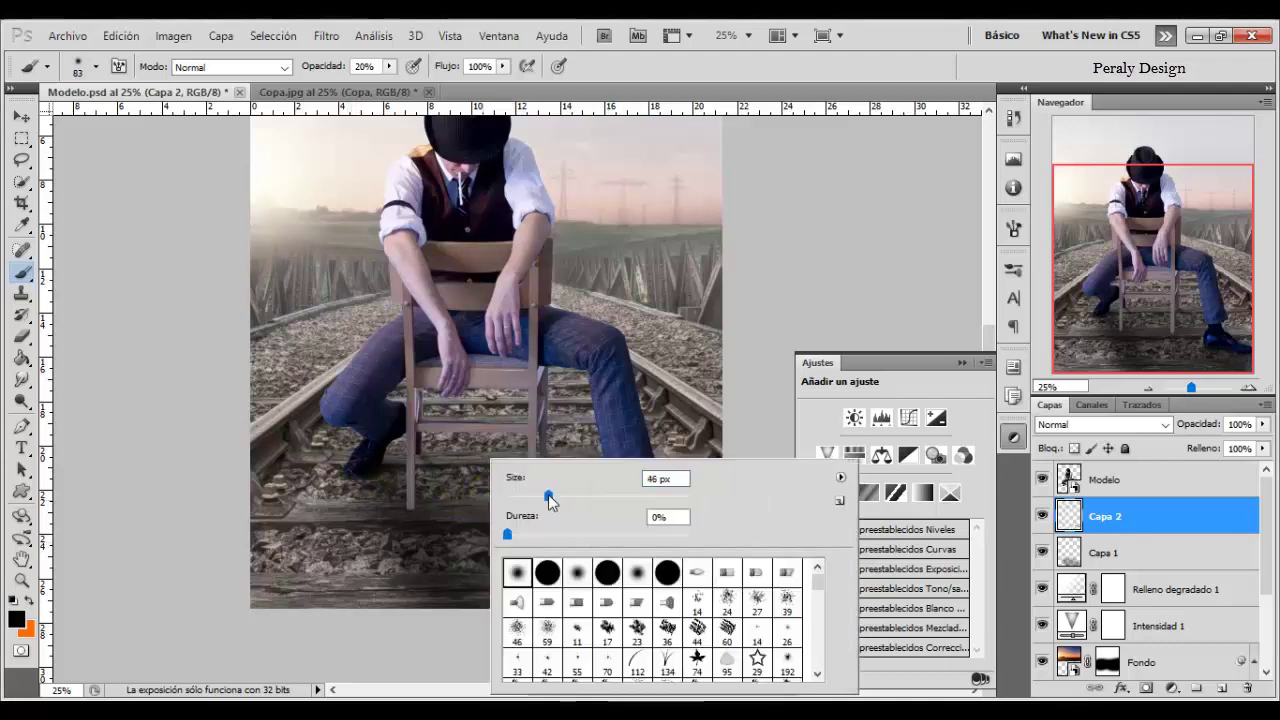
{"action": "key", "text": "Return"}
{"action": "mouse_move", "coordinate": [565, 497]}
{"action": "left_mouse_down"}
{"action": "mouse_move", "coordinate": [402, 495]}
{"action": "mouse_move", "coordinate": [522, 510]}
{"action": "left_mouse_up"}
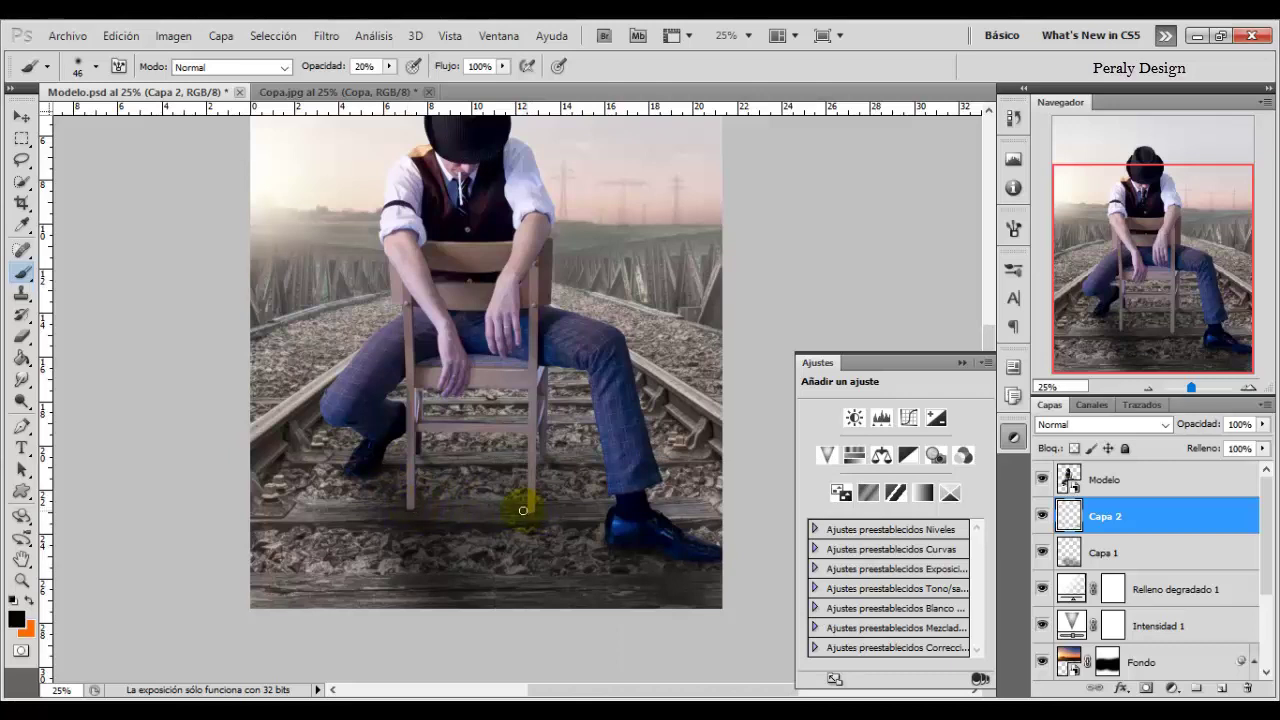
{"action": "right_click", "coordinate": [700, 505]}
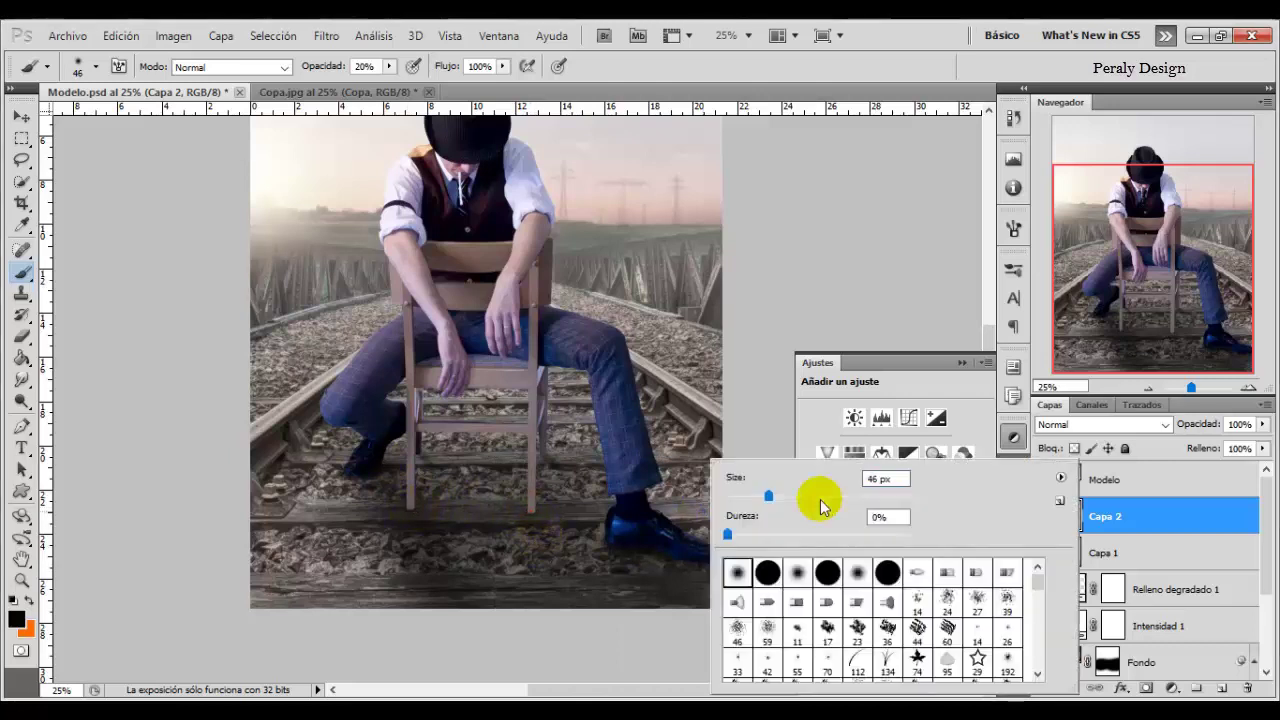
{"action": "left_click_drag", "start_coordinate": [820, 495], "coordinate": [862, 495]}
{"action": "key", "text": "Return"}
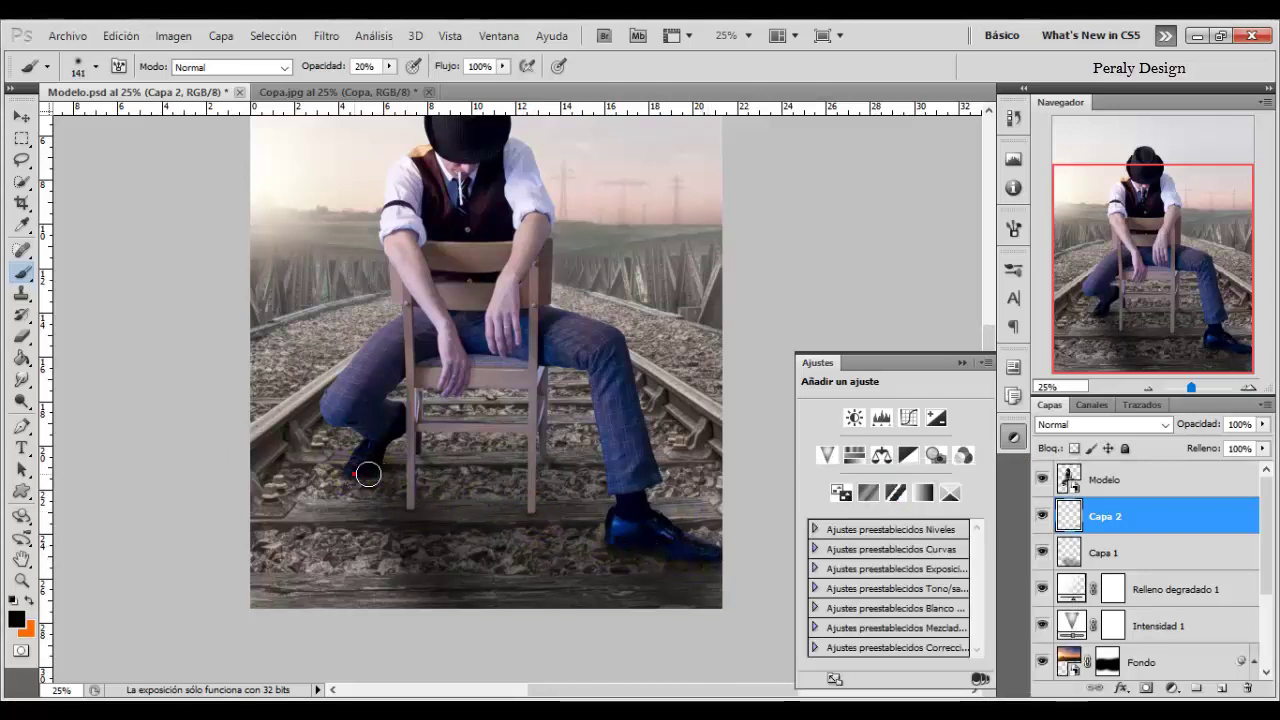
{"action": "left_click", "coordinate": [18, 582]}
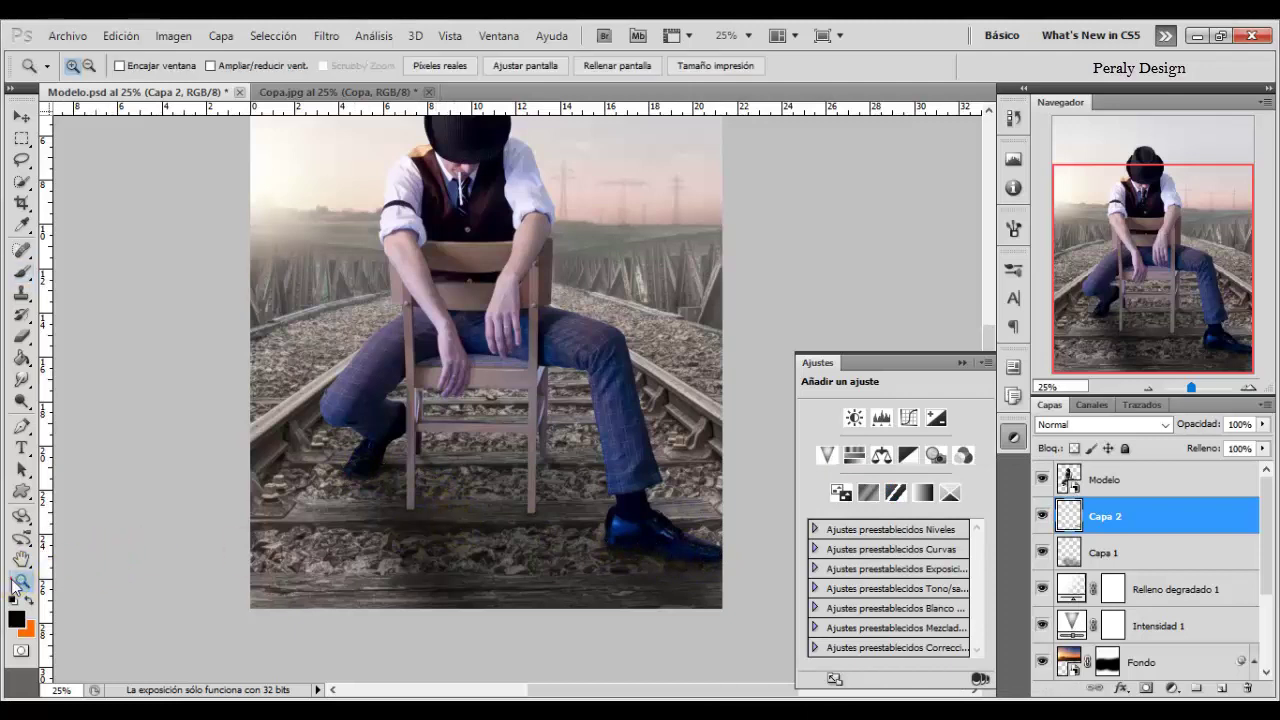
{"action": "left_click", "coordinate": [541, 466]}
{"action": "left_click", "coordinate": [543, 468]}
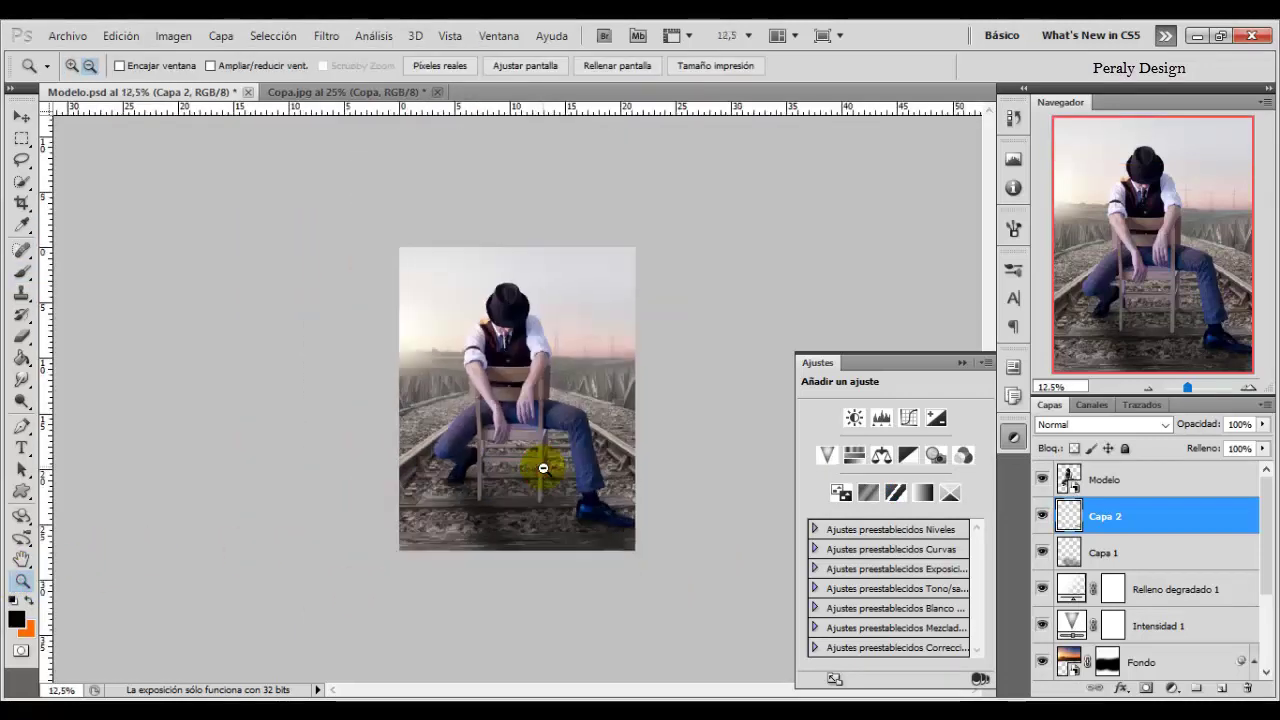
{"action": "left_click", "coordinate": [1042, 516]}
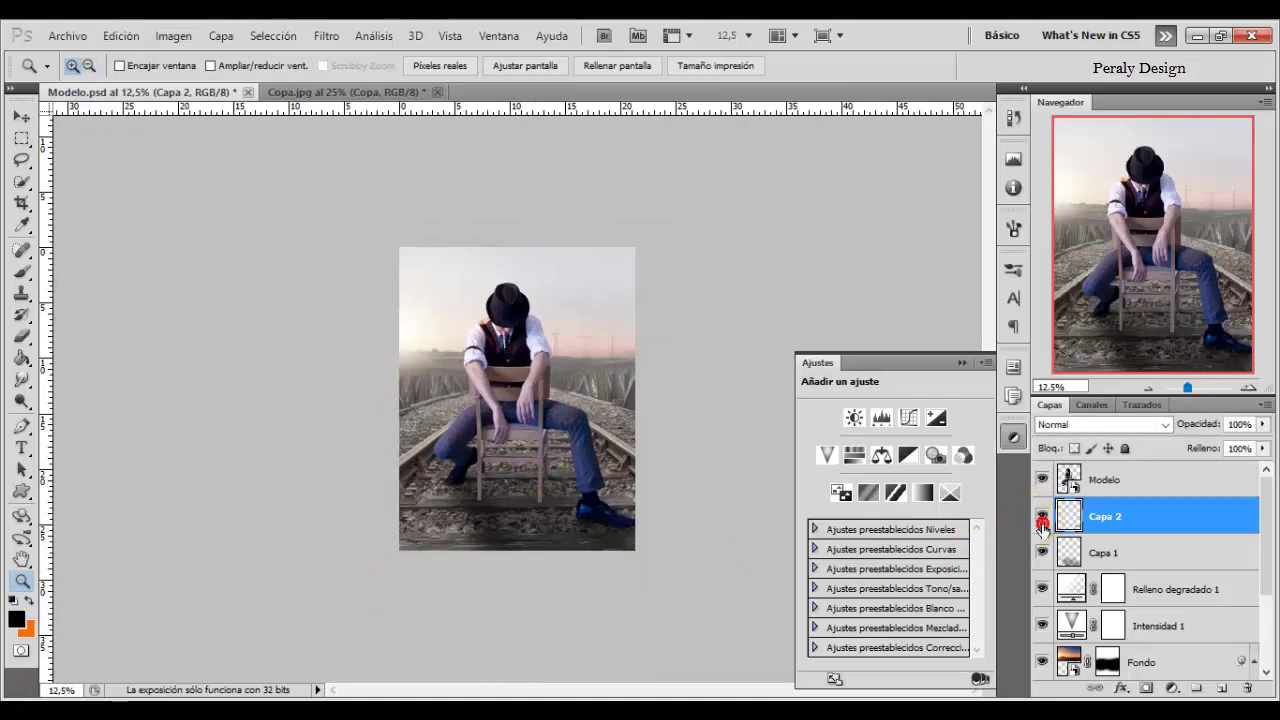
{"action": "left_click", "coordinate": [1042, 555]}
{"action": "left_click", "coordinate": [1042, 558]}
{"action": "left_click", "coordinate": [1077, 557]}
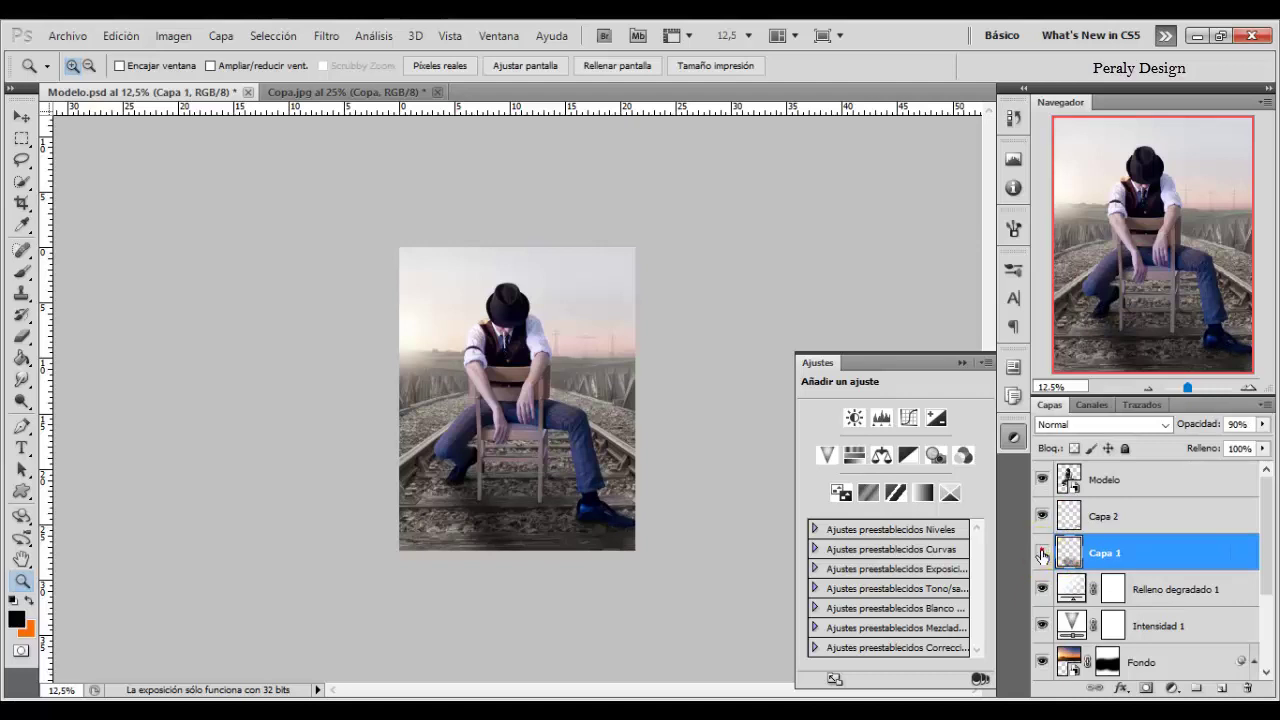
{"action": "left_click", "coordinate": [1042, 552]}
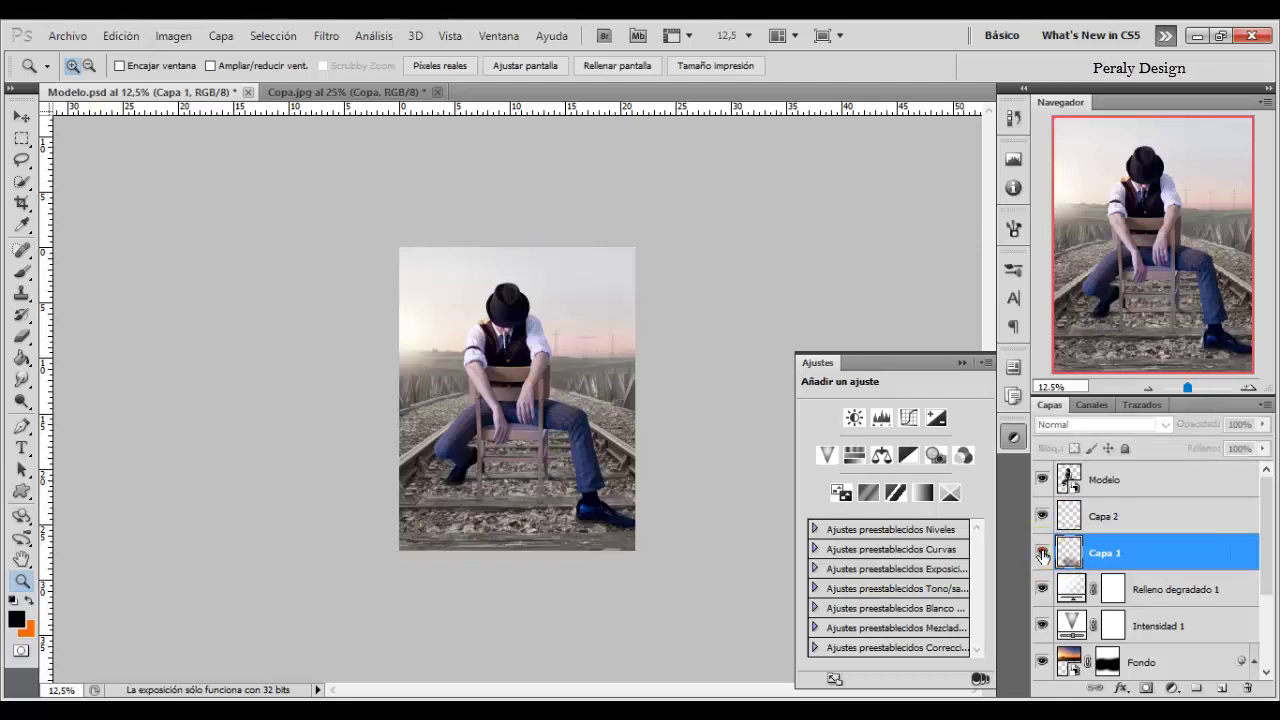
{"action": "left_click", "coordinate": [21, 271]}
{"action": "right_click", "coordinate": [586, 486]}
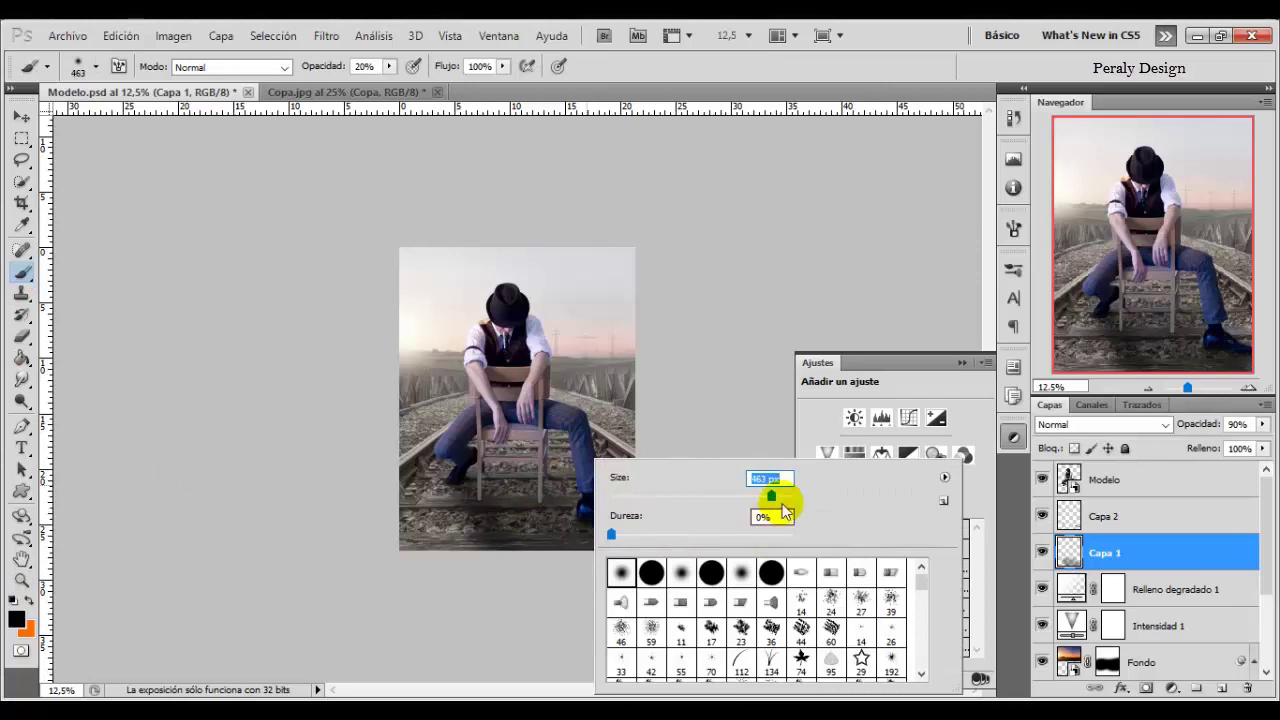
{"action": "left_click_drag", "start_coordinate": [771, 495], "coordinate": [785, 495]}
{"action": "key", "text": "Return"}
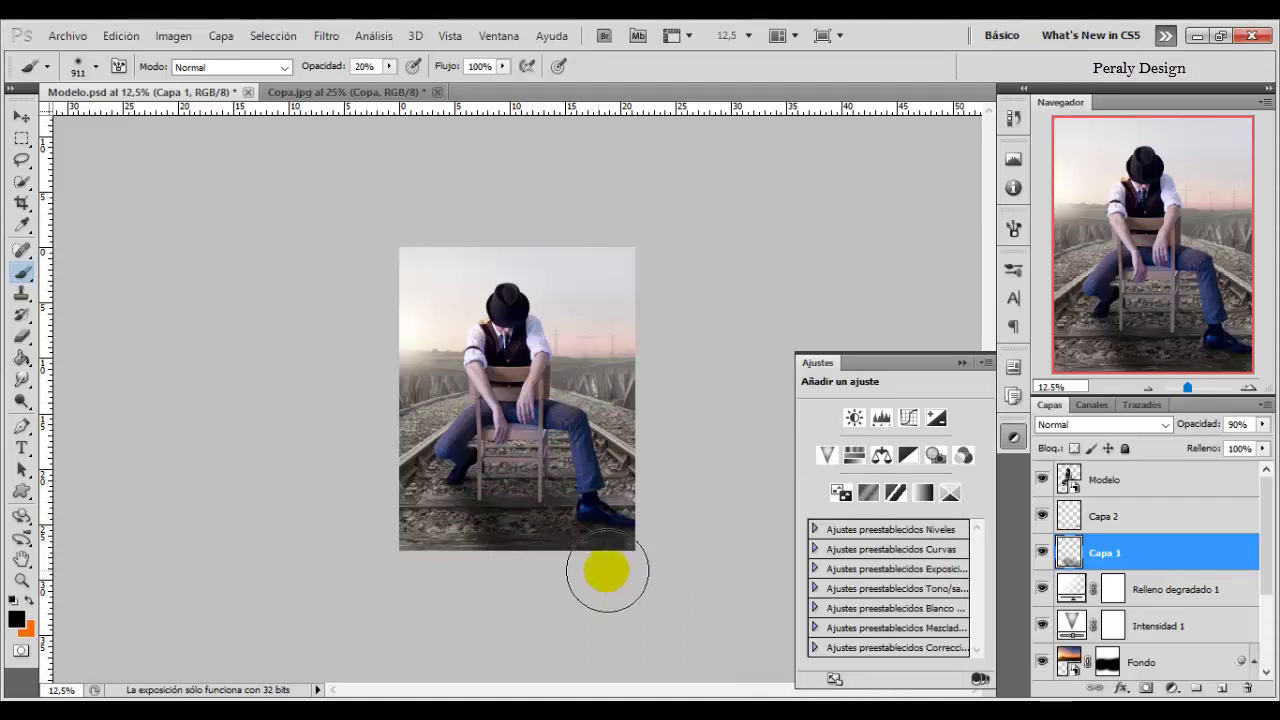
- Add a Brillo/contraste adjustment clipped to Modelo with Brillo at -51
{"action": "left_click", "coordinate": [1106, 485]}
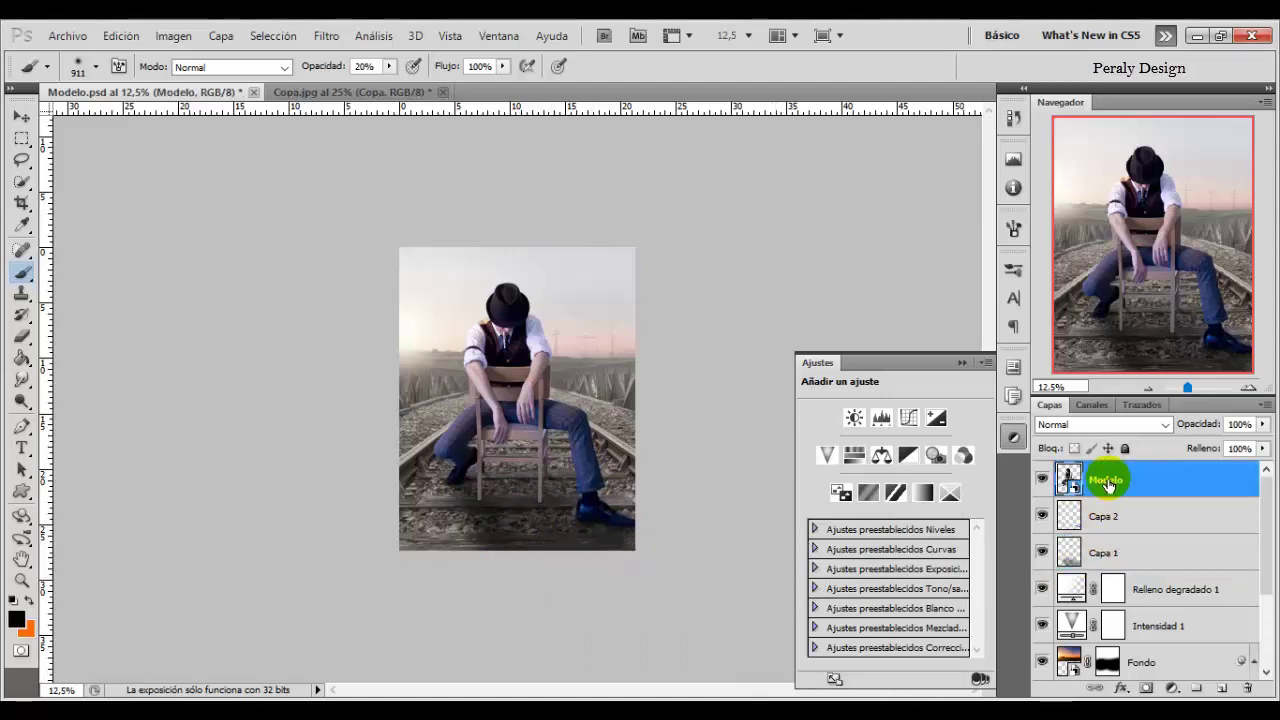
{"action": "left_click", "coordinate": [1172, 688]}
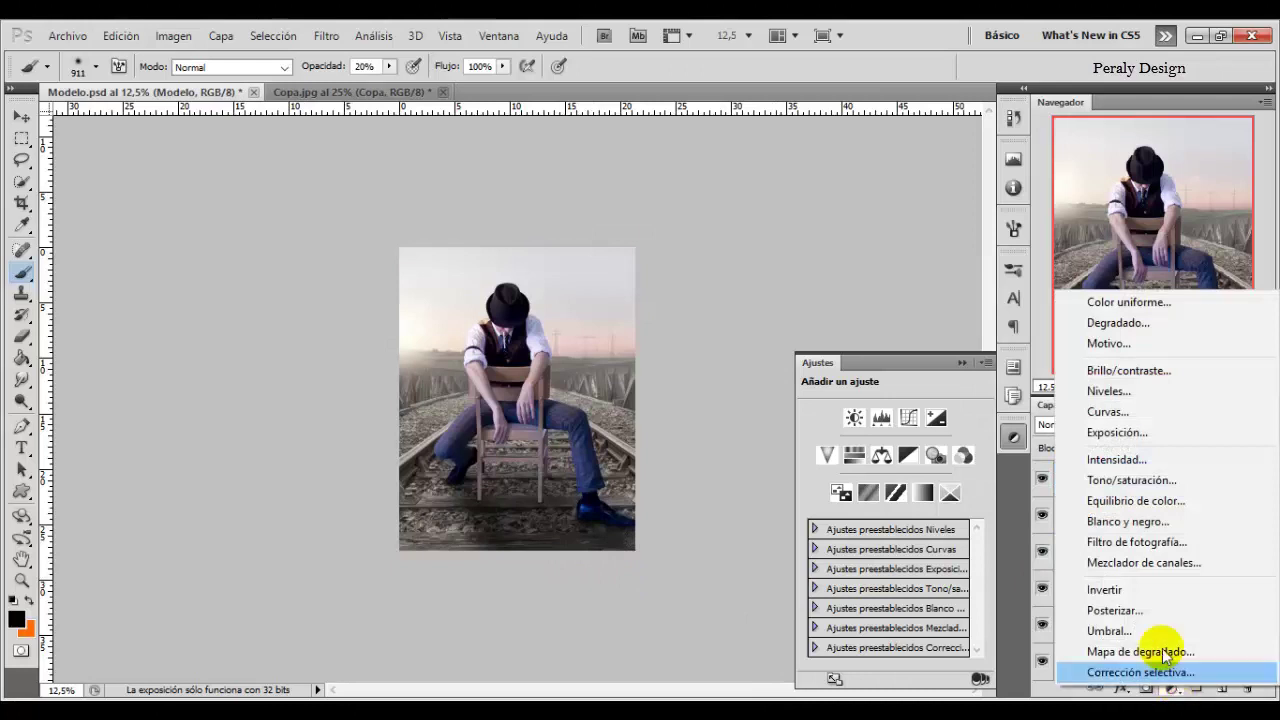
{"action": "left_click", "coordinate": [1162, 372]}
{"action": "right_click", "coordinate": [1159, 478]}
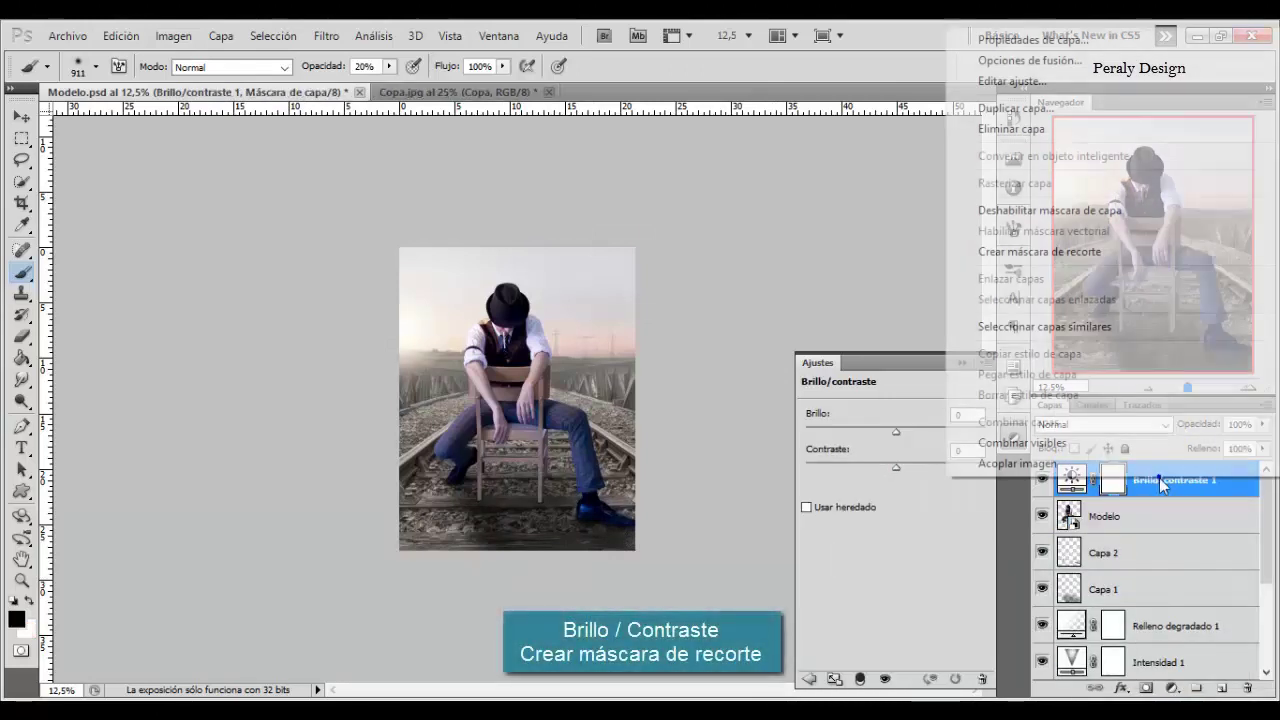
{"action": "left_click", "coordinate": [1037, 260]}
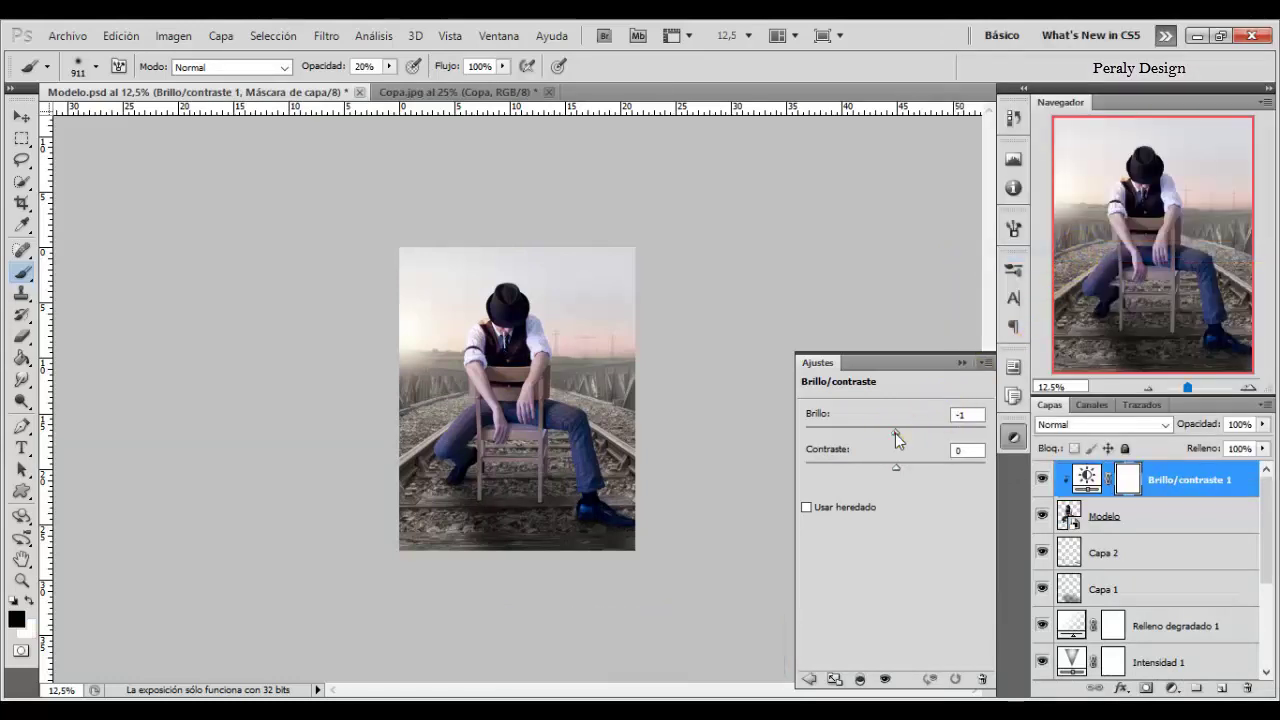
{"action": "left_click_drag", "start_coordinate": [895, 433], "coordinate": [863, 431]}
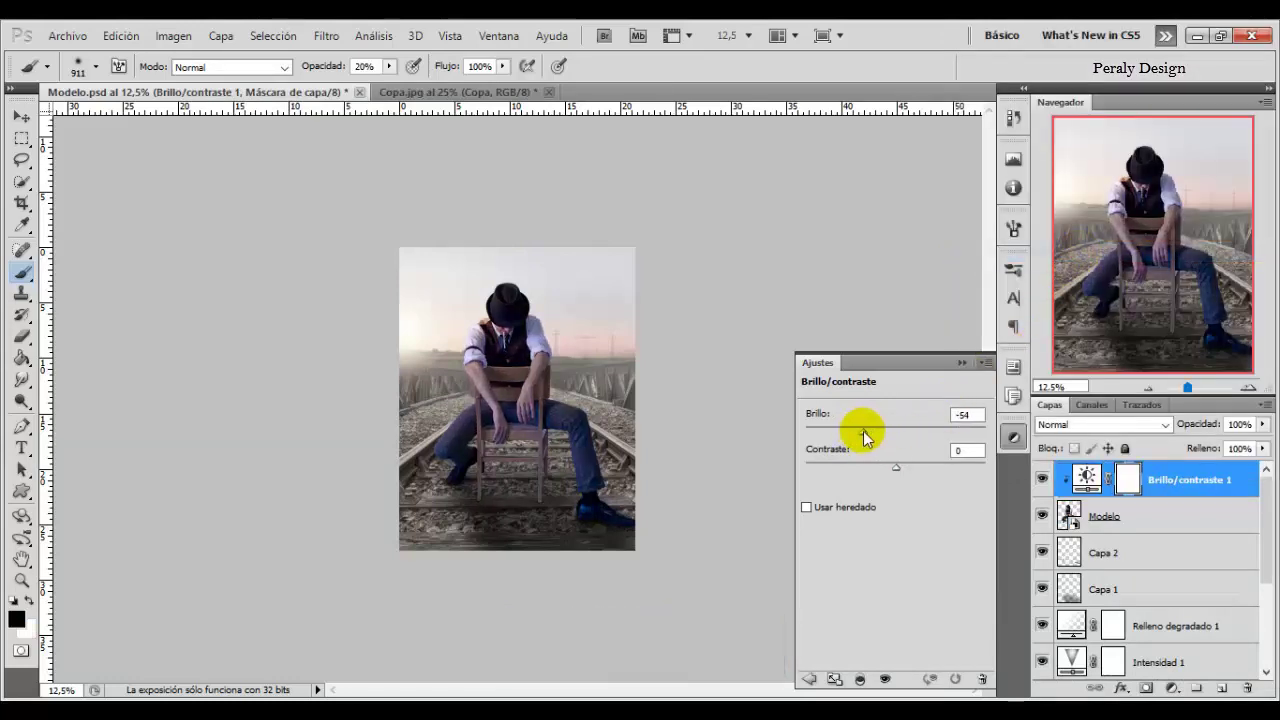
{"action": "left_click", "coordinate": [1041, 481]}
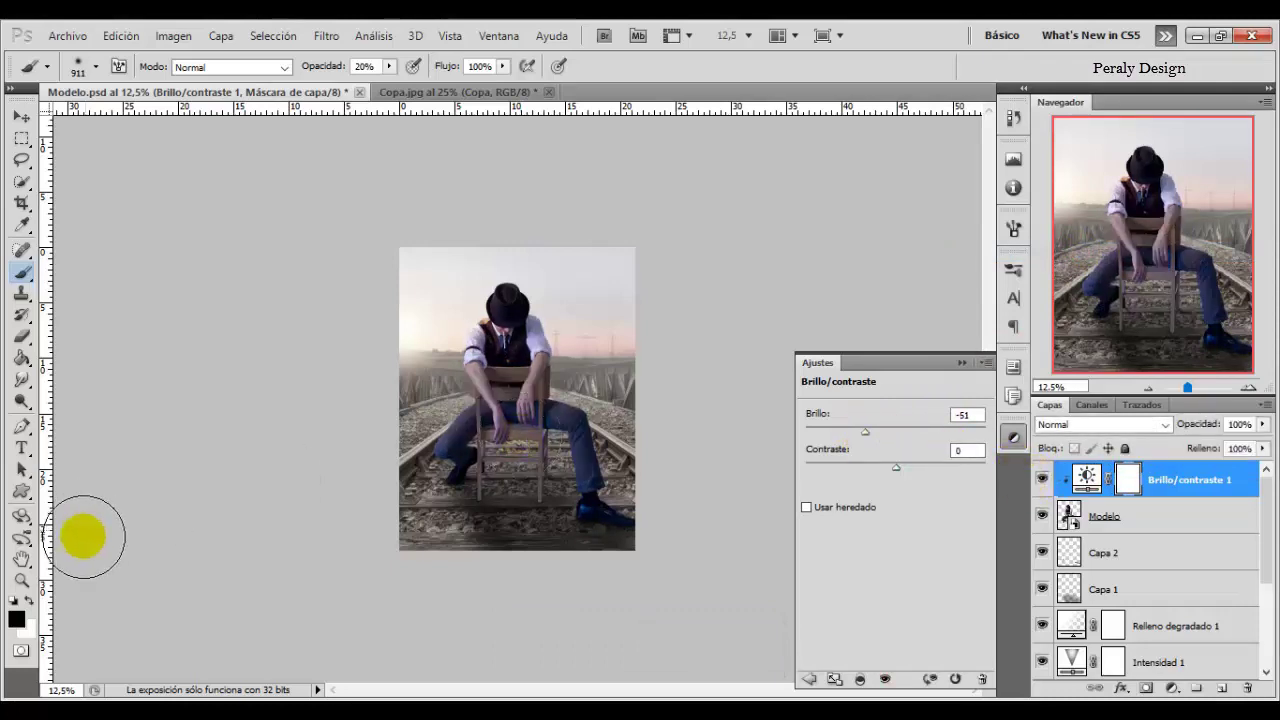
- Zoom in on the man and select the adjustment's layer mask with the Brush tool
{"action": "left_click", "coordinate": [21, 580]}
{"action": "left_click", "coordinate": [545, 355]}
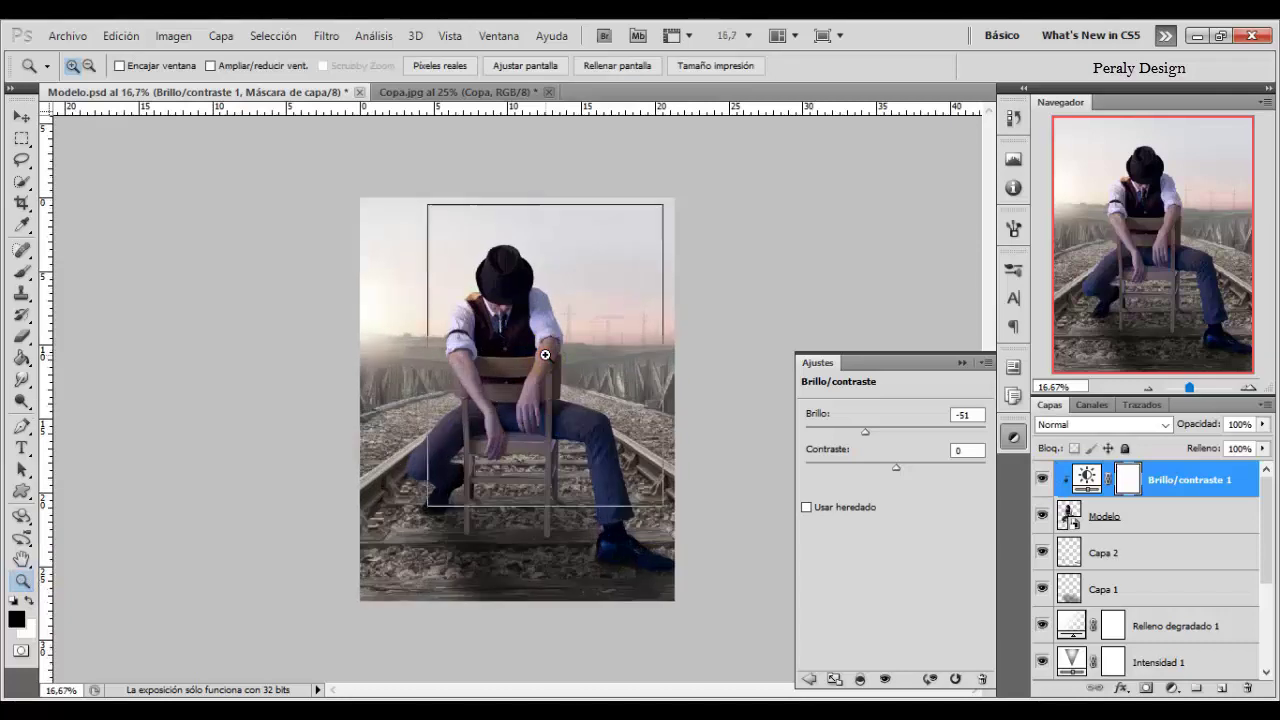
{"action": "left_click_drag", "start_coordinate": [545, 355], "coordinate": [566, 363]}
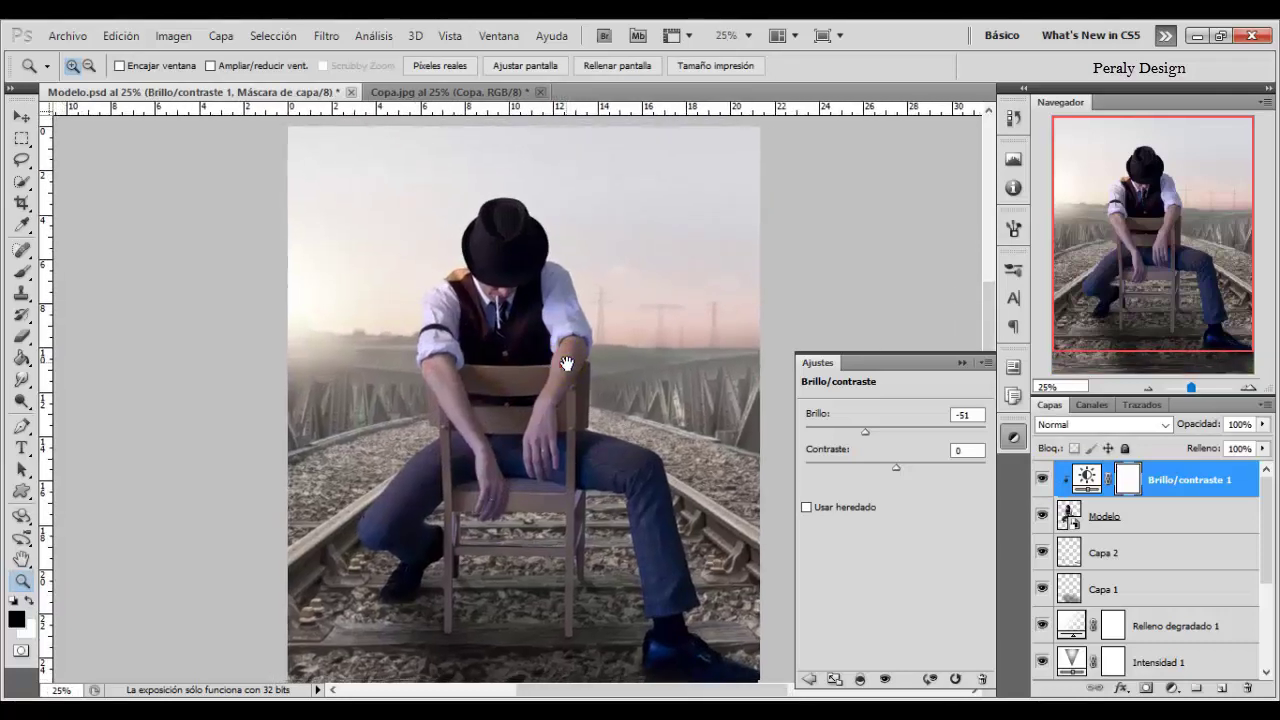
{"action": "left_click", "coordinate": [1133, 481]}
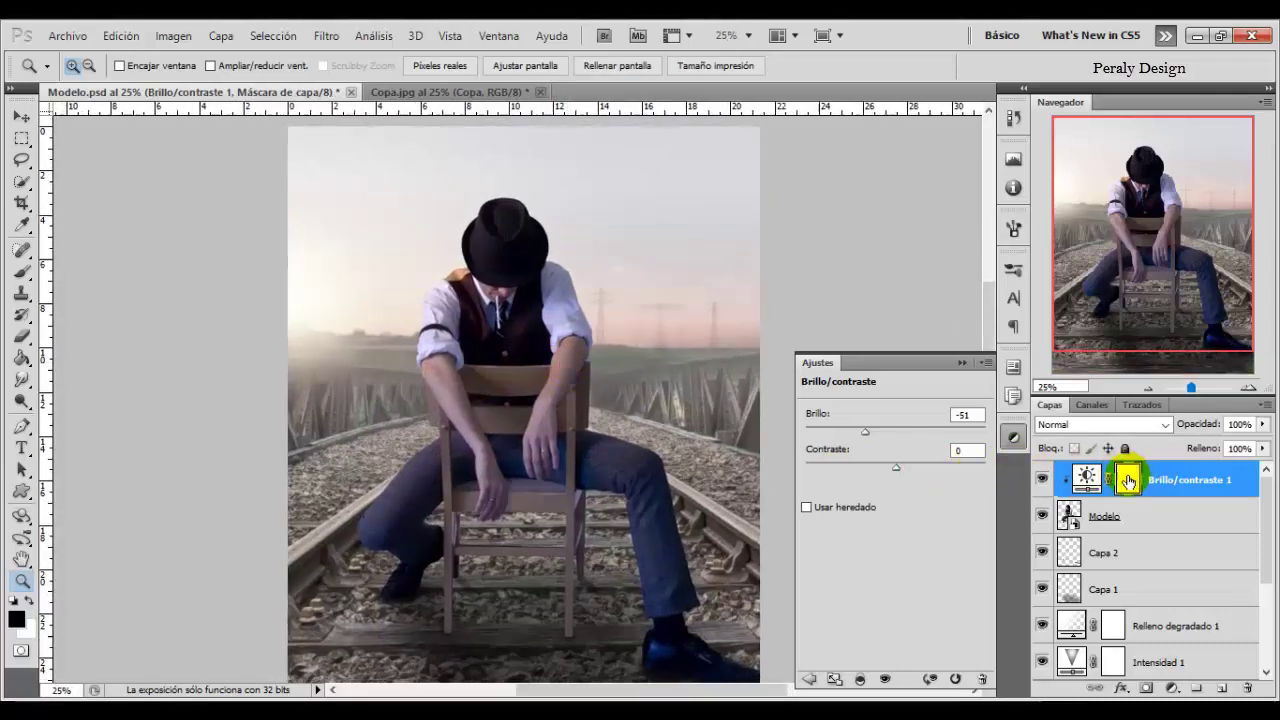
{"action": "left_click", "coordinate": [21, 270]}
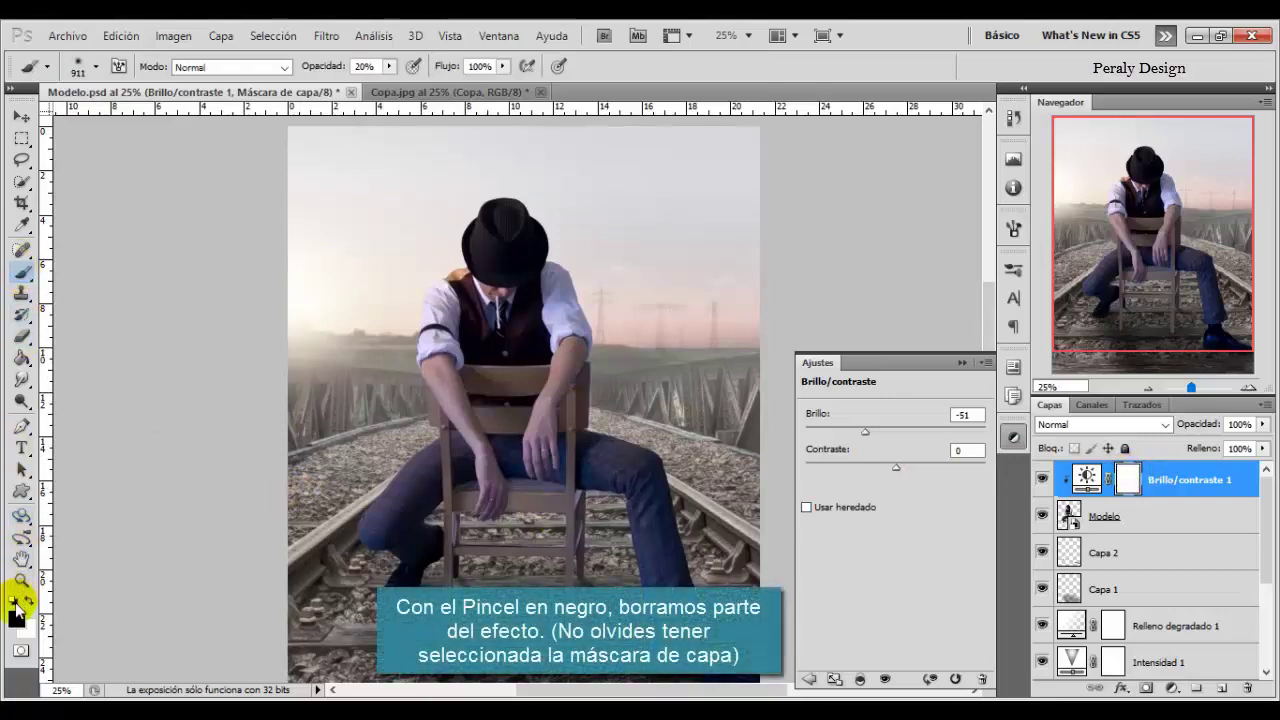
- With a smaller soft brush, paint black on the Brillo/contraste 1 mask beside and above the hat
{"action": "right_click", "coordinate": [495, 290]}
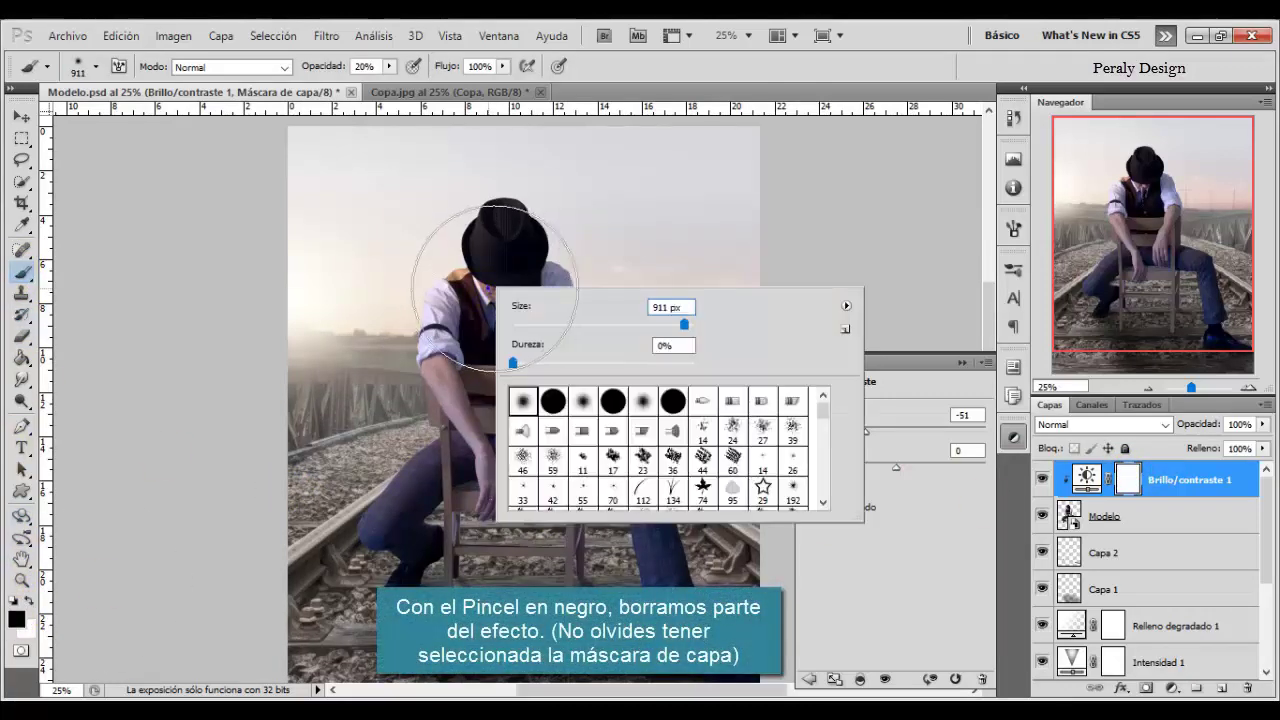
{"action": "left_click_drag", "start_coordinate": [684, 324], "coordinate": [659, 324]}
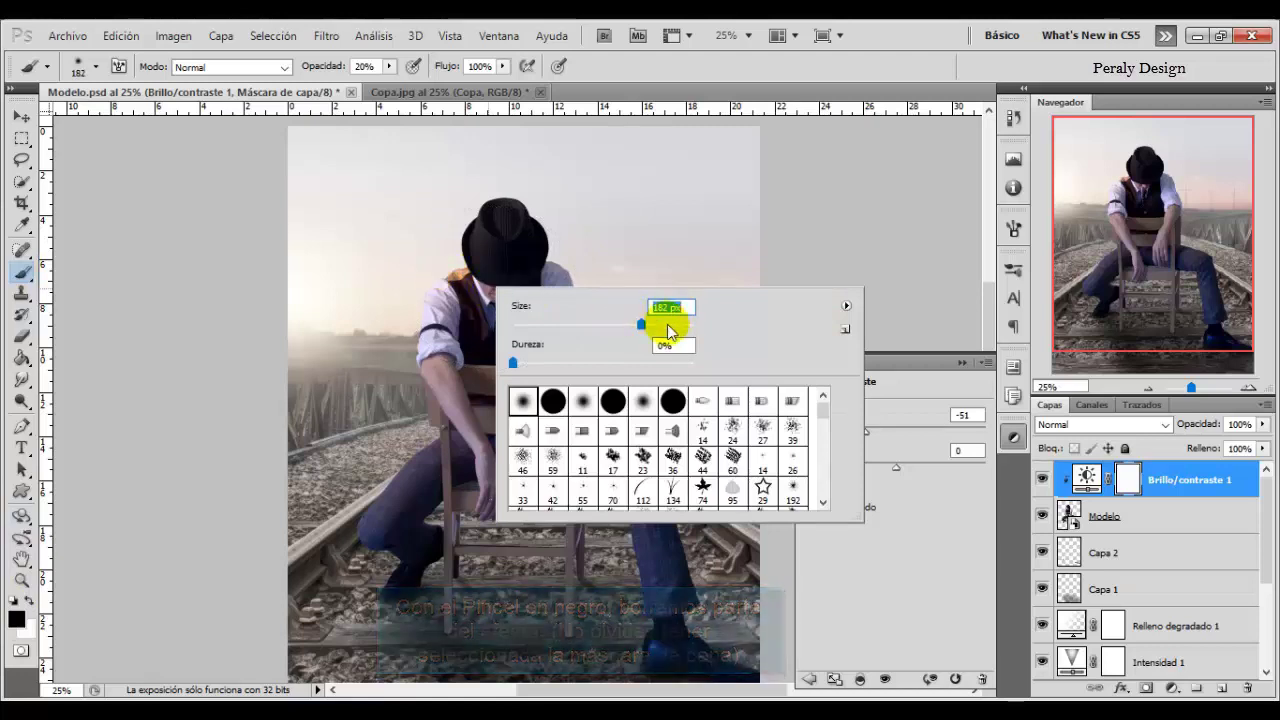
{"action": "left_click", "coordinate": [440, 220]}
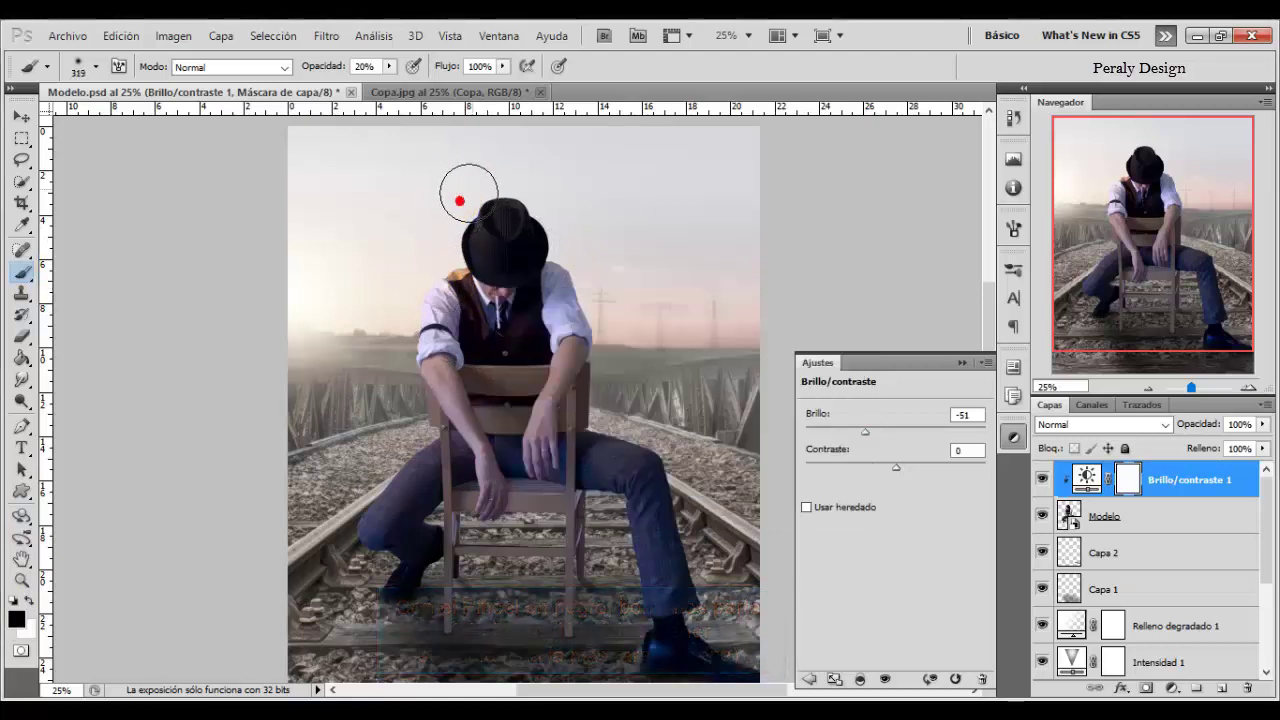
{"action": "left_click_drag", "start_coordinate": [468, 193], "coordinate": [455, 213]}
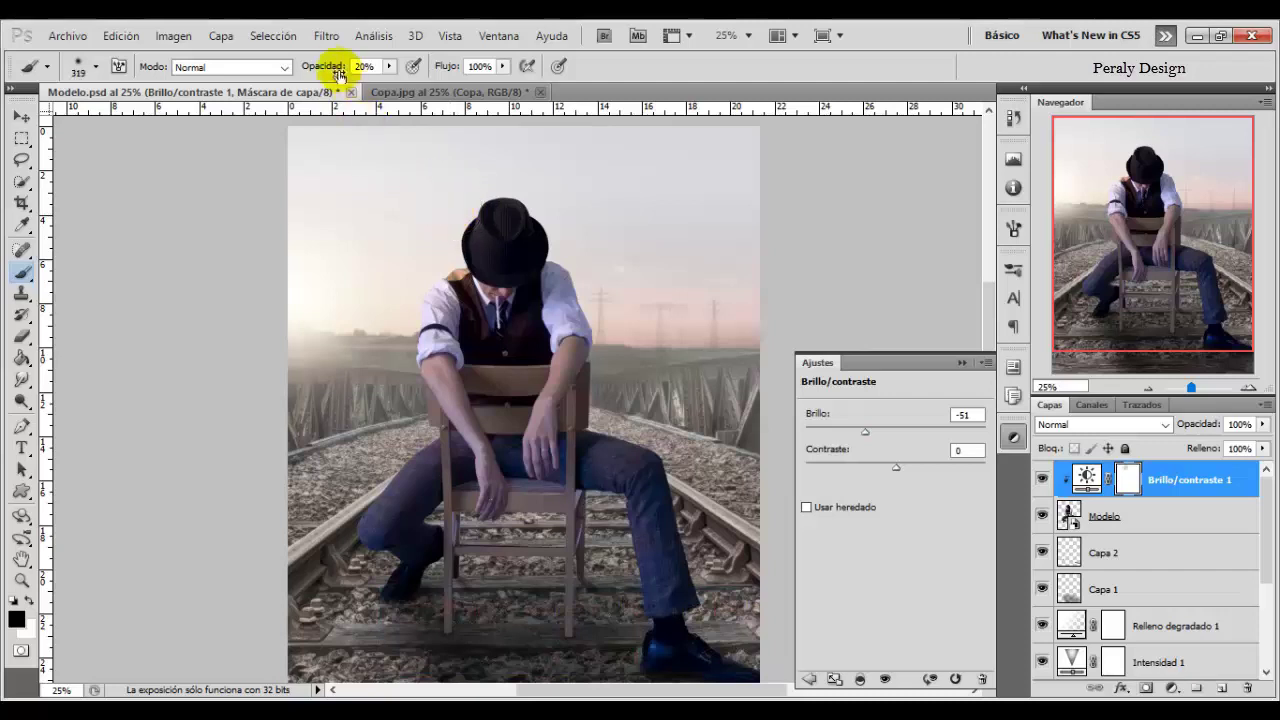
{"action": "type", "text": "100"}
{"action": "left_click", "coordinate": [485, 206]}
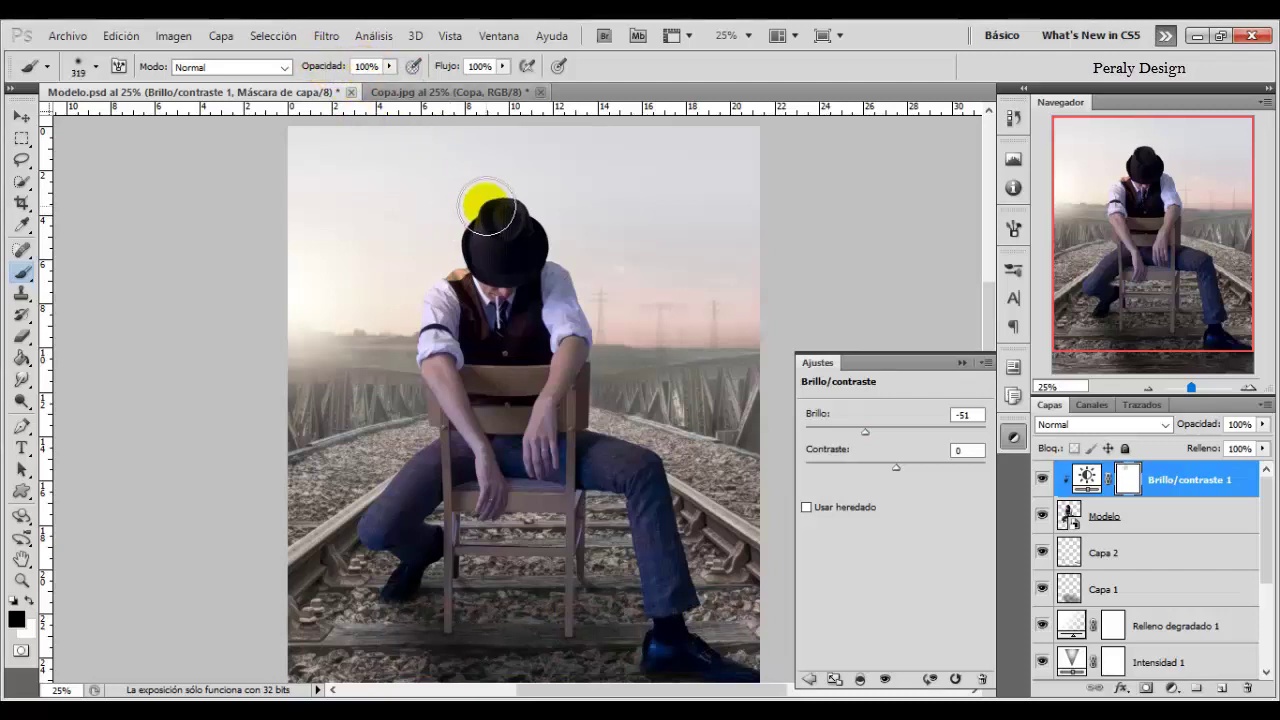
{"action": "left_click", "coordinate": [431, 257]}
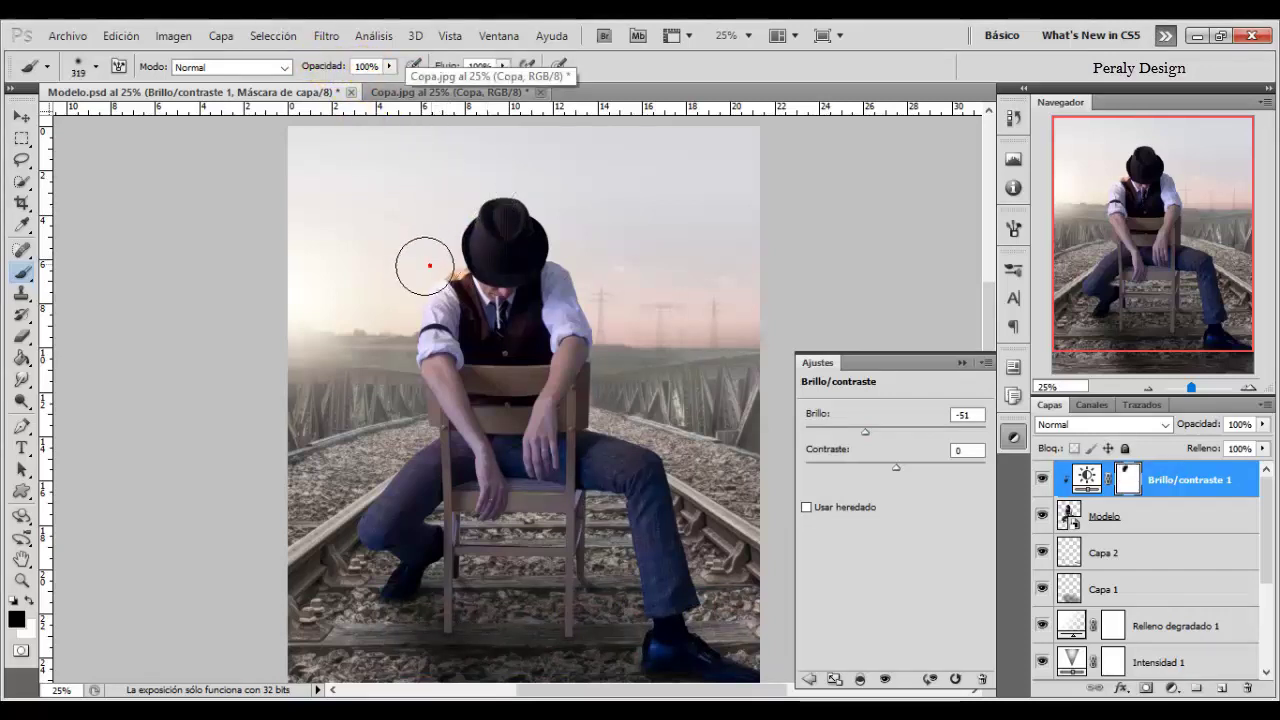
- Toggle the adjustment to compare, then paint out the darkening from the hat down toward the rails
{"action": "left_click", "coordinate": [1041, 482]}
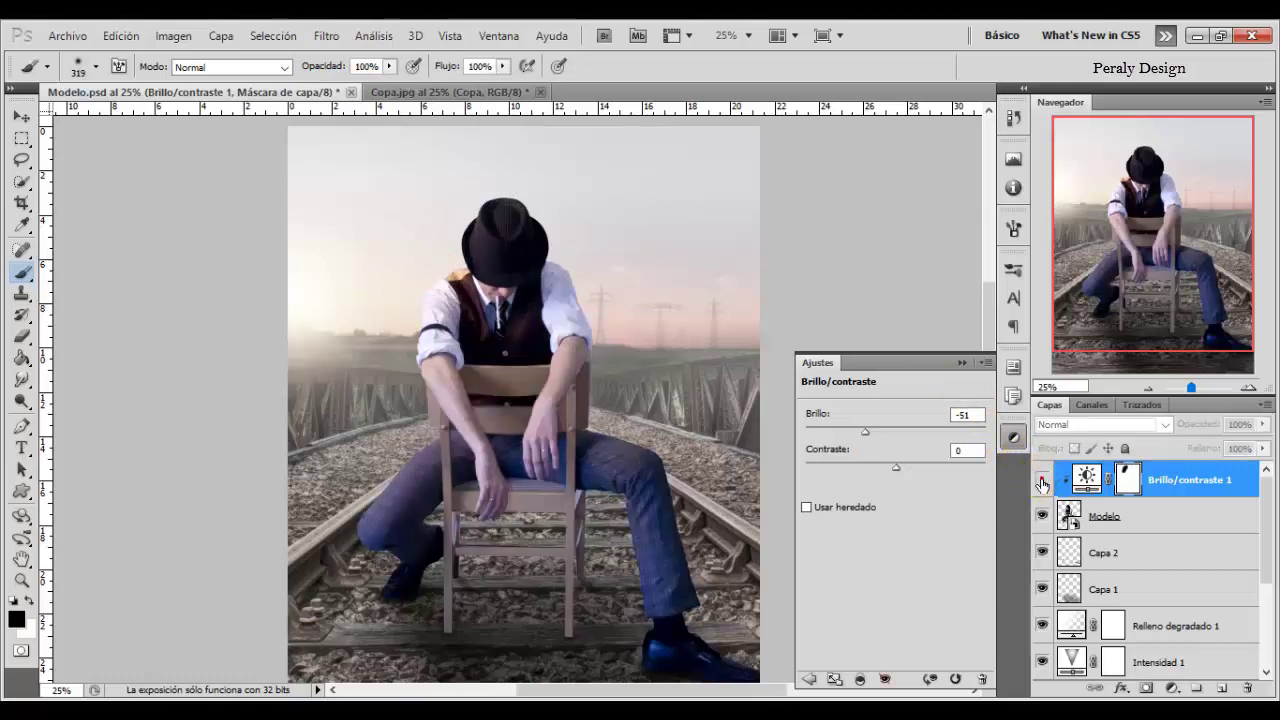
{"action": "left_click", "coordinate": [1041, 482]}
{"action": "mouse_move", "coordinate": [474, 266]}
{"action": "left_mouse_down"}
{"action": "mouse_move", "coordinate": [432, 236]}
{"action": "mouse_move", "coordinate": [404, 188]}
{"action": "mouse_move", "coordinate": [405, 300]}
{"action": "mouse_move", "coordinate": [389, 301]}
{"action": "mouse_move", "coordinate": [403, 403]}
{"action": "left_mouse_up"}
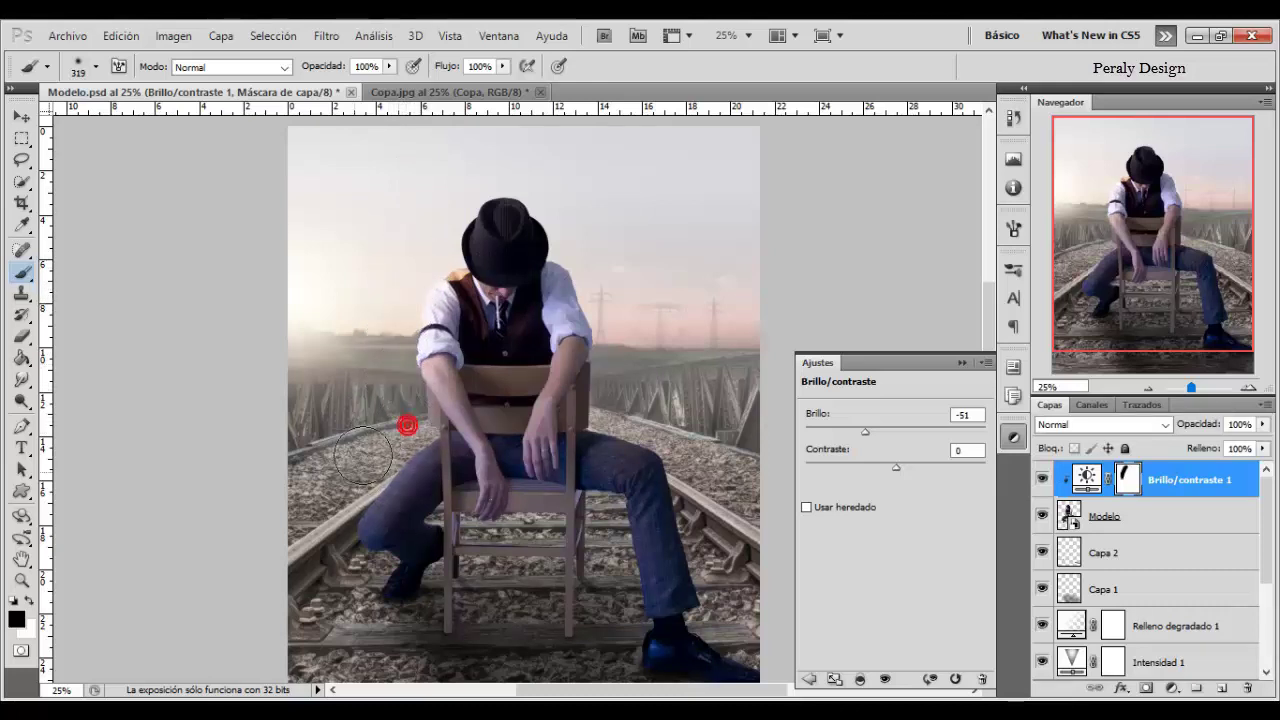
{"action": "mouse_move", "coordinate": [335, 515]}
{"action": "left_mouse_down"}
{"action": "mouse_move", "coordinate": [318, 527]}
{"action": "mouse_move", "coordinate": [509, 366]}
{"action": "left_mouse_up"}
- Resize the brush to 89 px, then to 494 px, and paint out the darkening on the left side
{"action": "right_click", "coordinate": [509, 366]}
{"action": "left_click", "coordinate": [617, 410]}
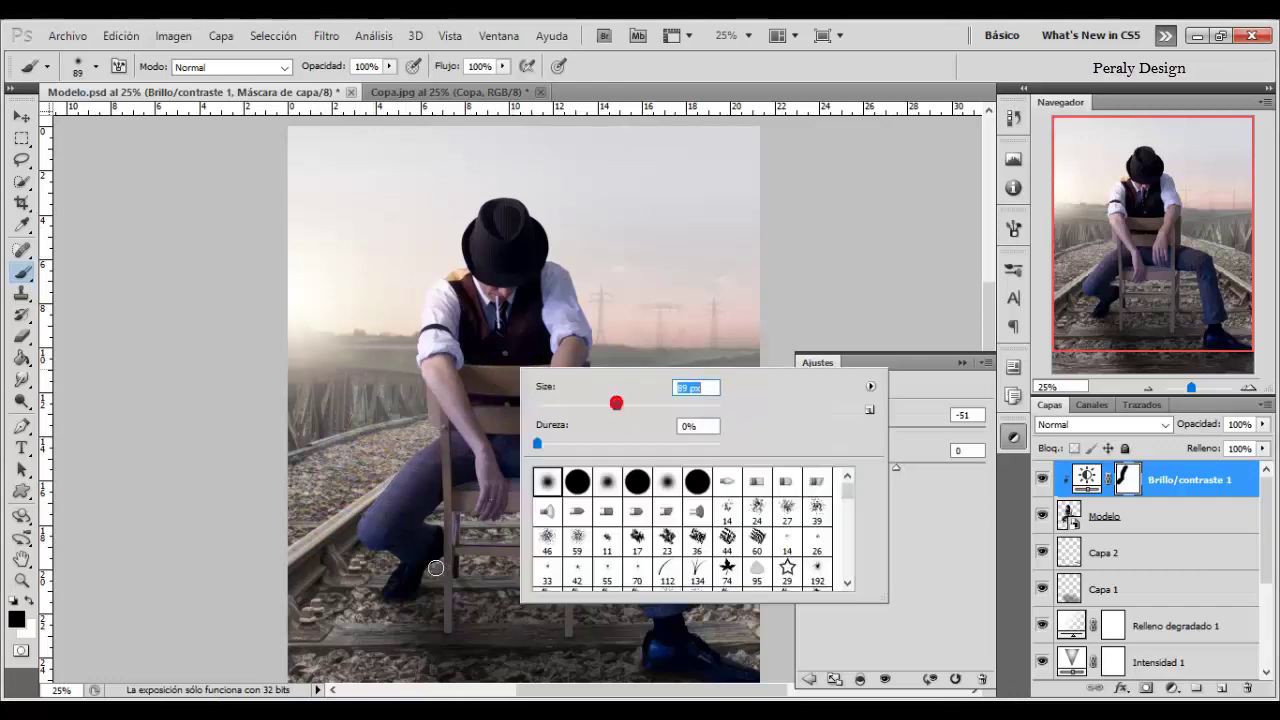
{"action": "left_click", "coordinate": [382, 566]}
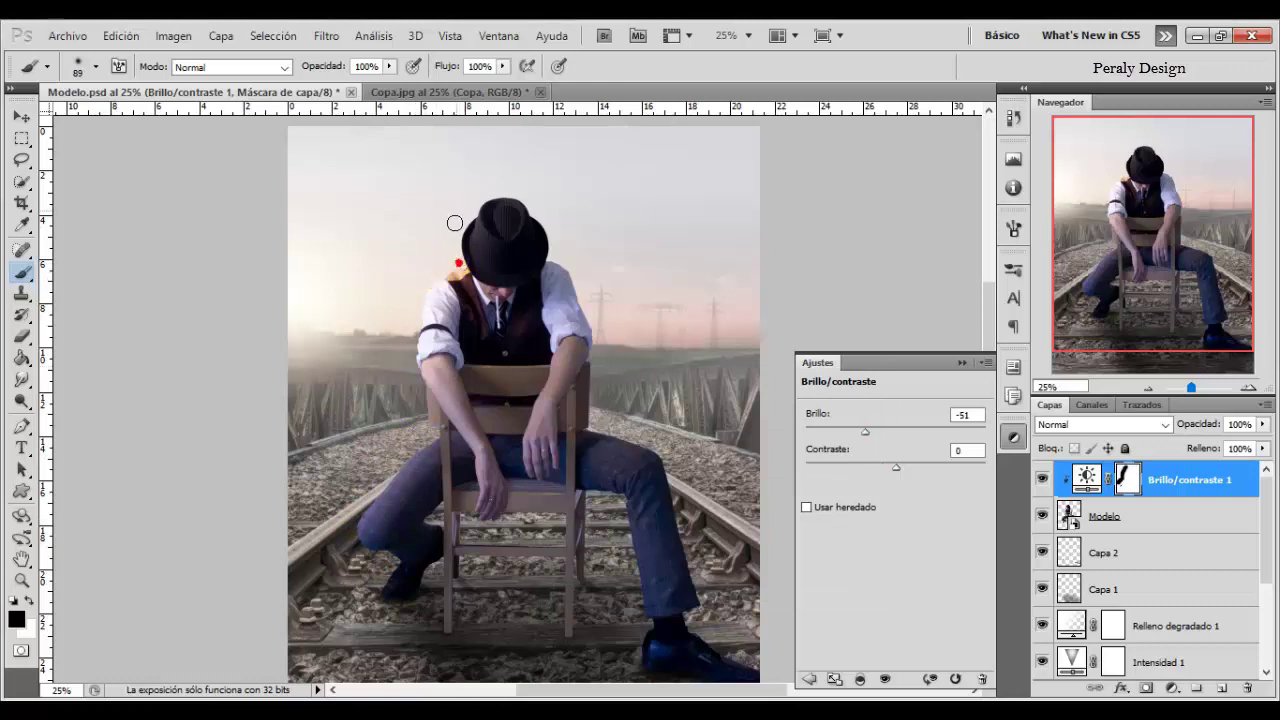
{"action": "right_click", "coordinate": [488, 205]}
{"action": "left_click_drag", "start_coordinate": [609, 245], "coordinate": [718, 245]}
{"action": "left_click", "coordinate": [398, 252]}
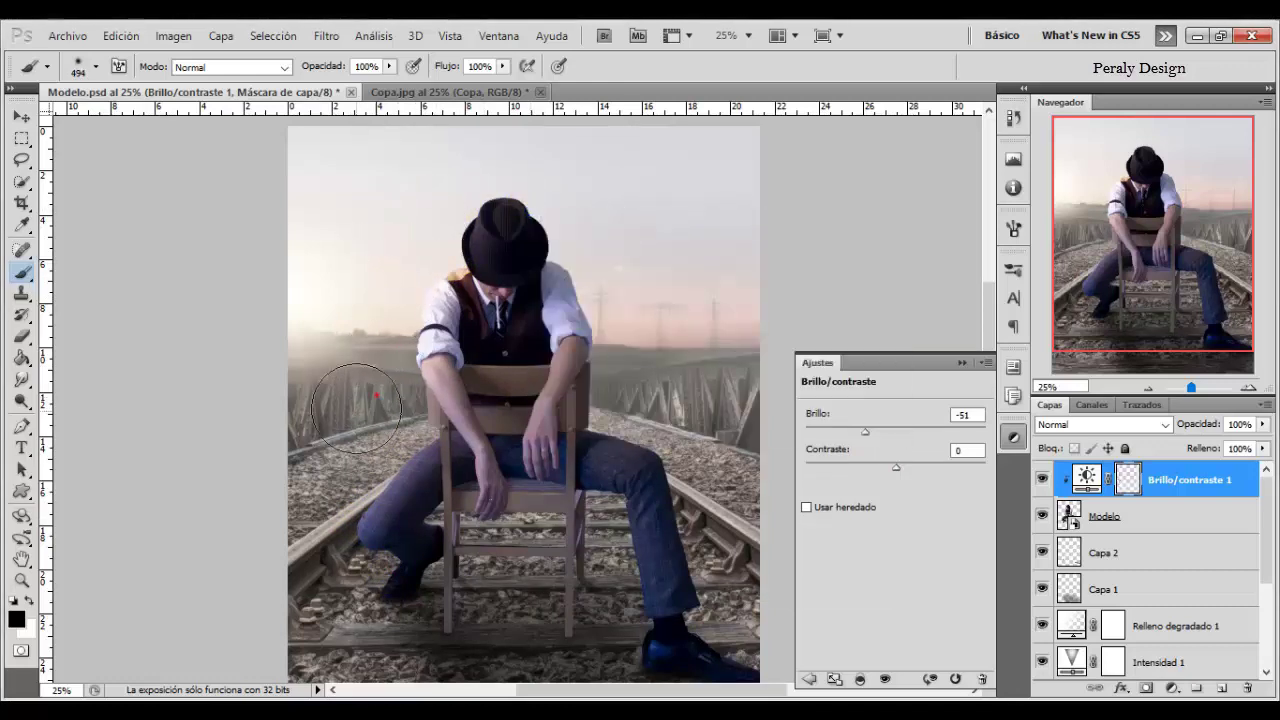
{"action": "left_click_drag", "start_coordinate": [356, 408], "coordinate": [312, 424]}
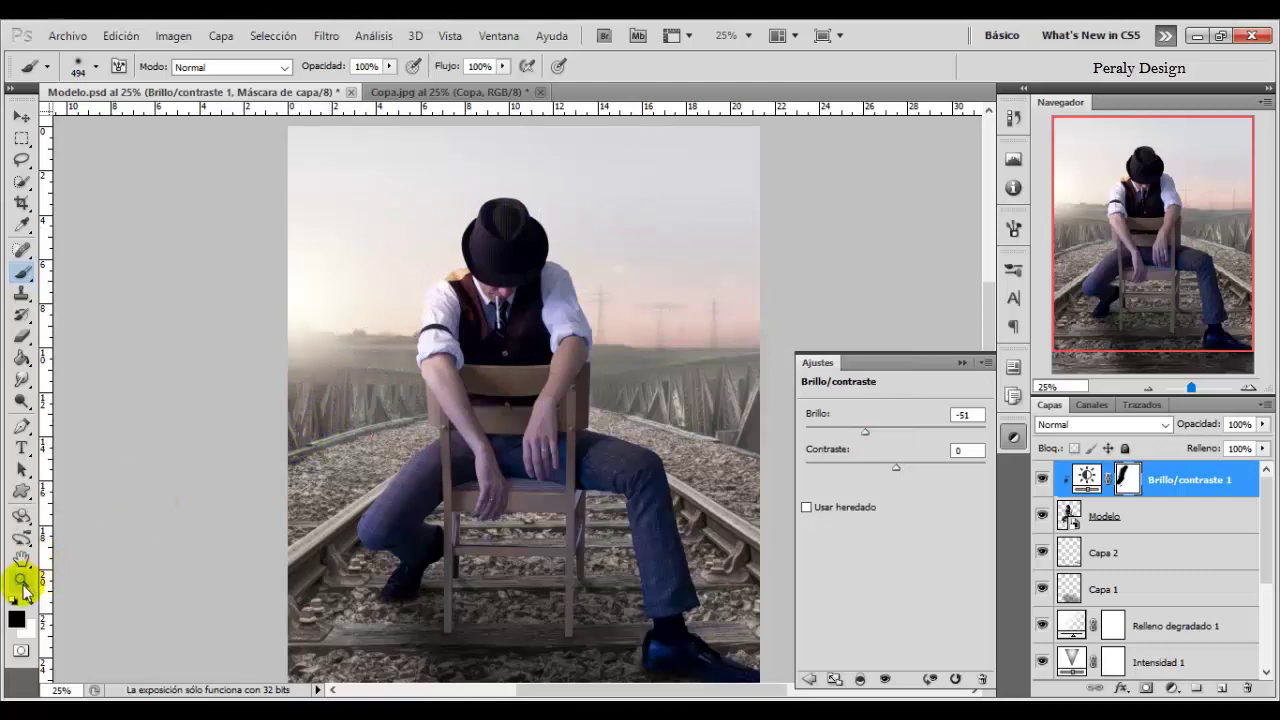
- Zoom out to 12.5% to see the whole image and compare with the adjustment on and off
{"action": "left_click", "coordinate": [21, 580]}
{"action": "left_click", "coordinate": [535, 437], "text": "alt"}
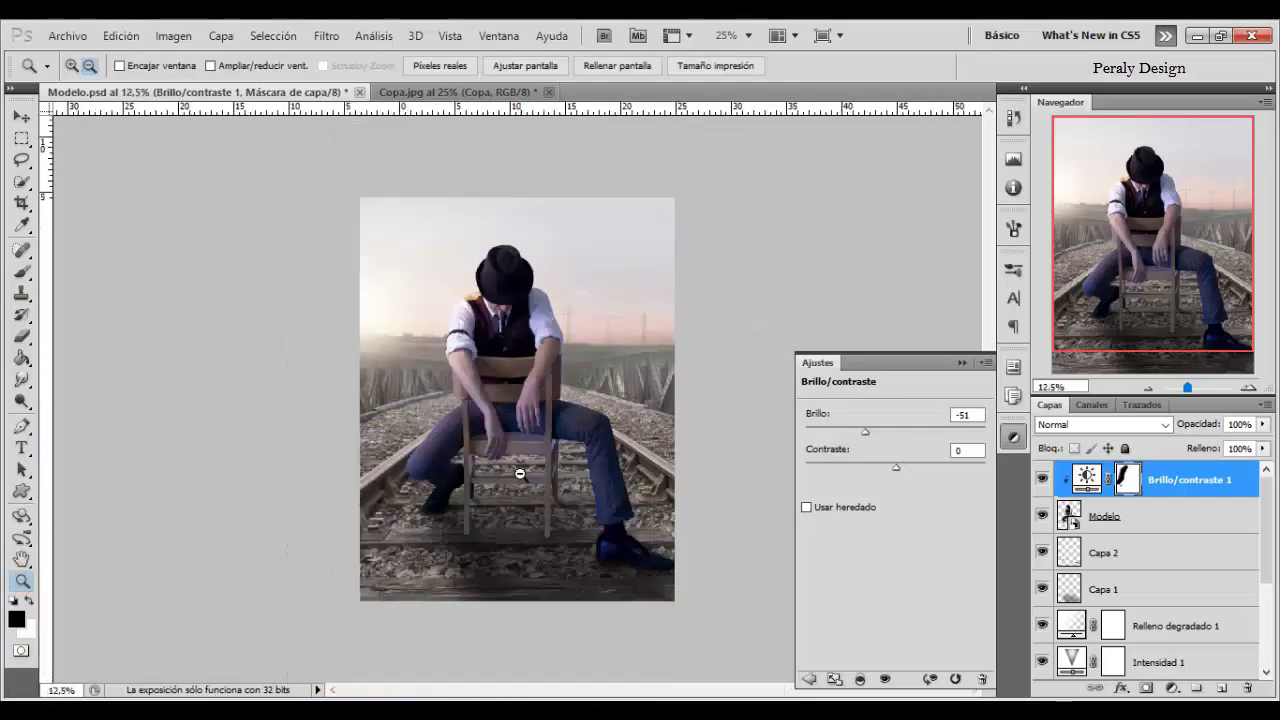
{"action": "left_click", "coordinate": [1041, 483]}
{"action": "left_click", "coordinate": [1041, 483]}
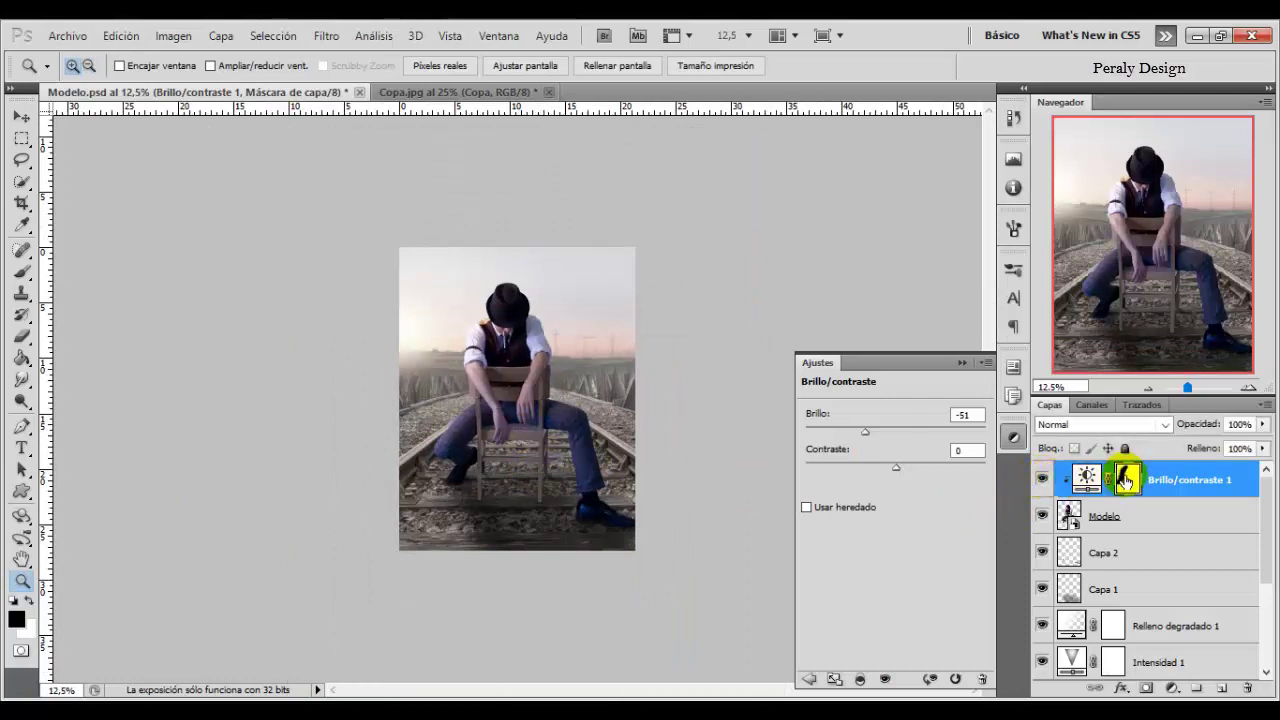
- In Copa.jpg, hide the white Fondo background behind the wine glass
{"action": "left_click", "coordinate": [464, 96]}
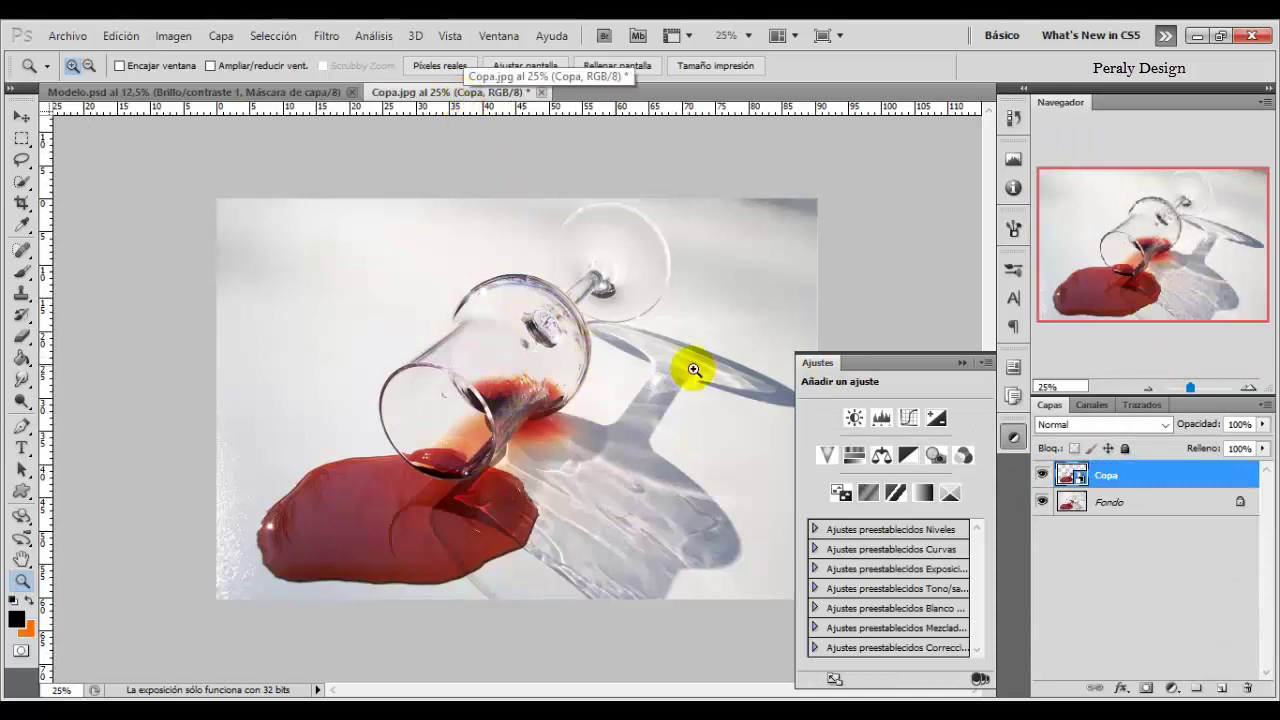
{"action": "left_click", "coordinate": [960, 364]}
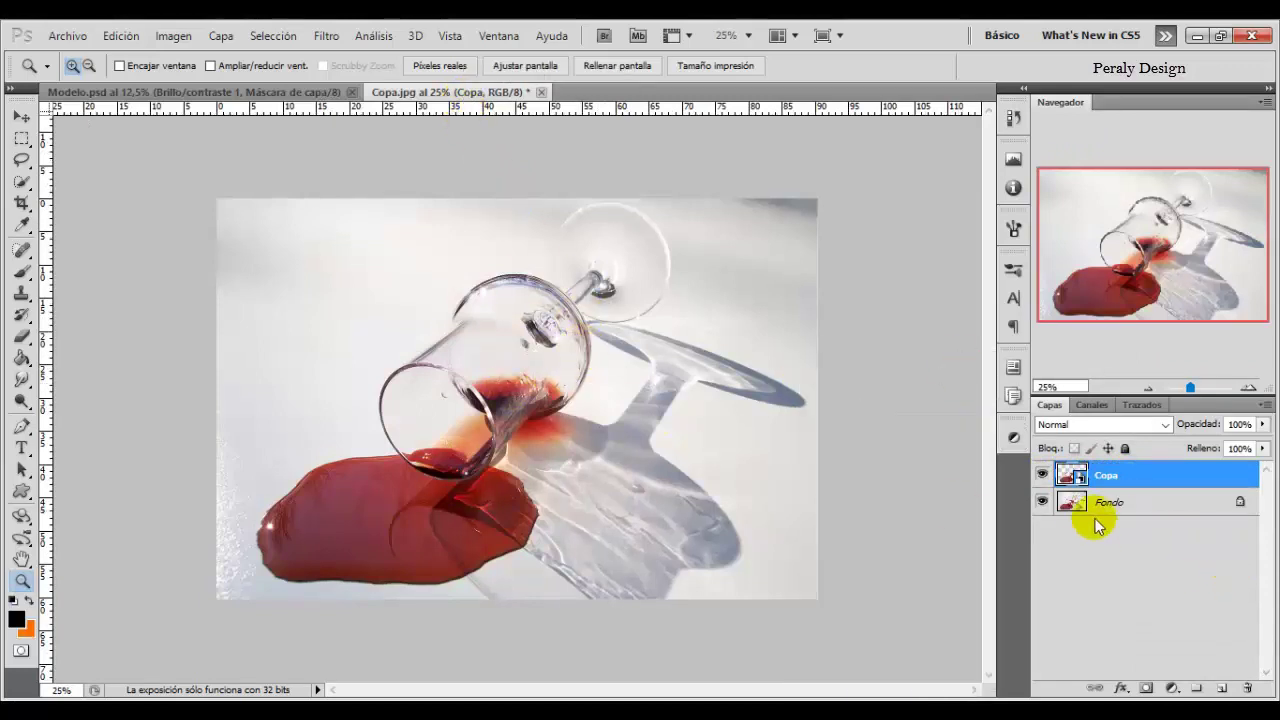
{"action": "left_click", "coordinate": [1042, 501]}
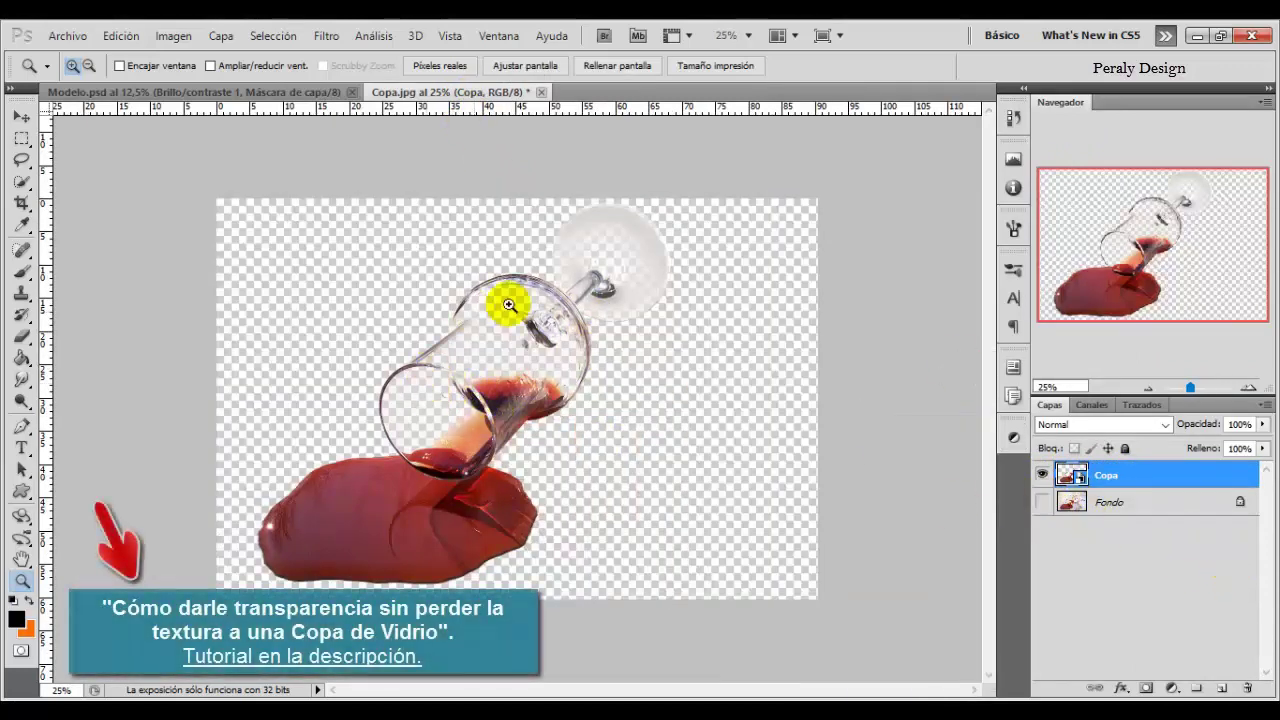
{"action": "left_click", "coordinate": [1041, 502]}
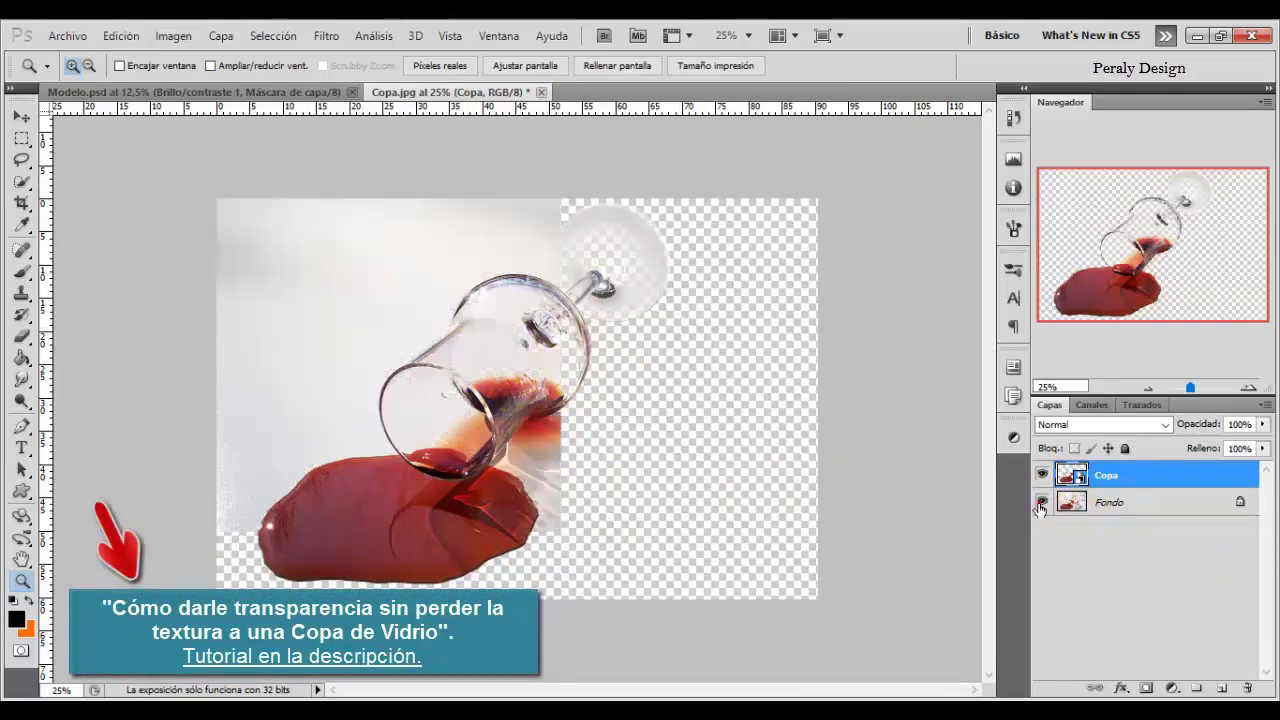
{"action": "left_click", "coordinate": [1041, 502]}
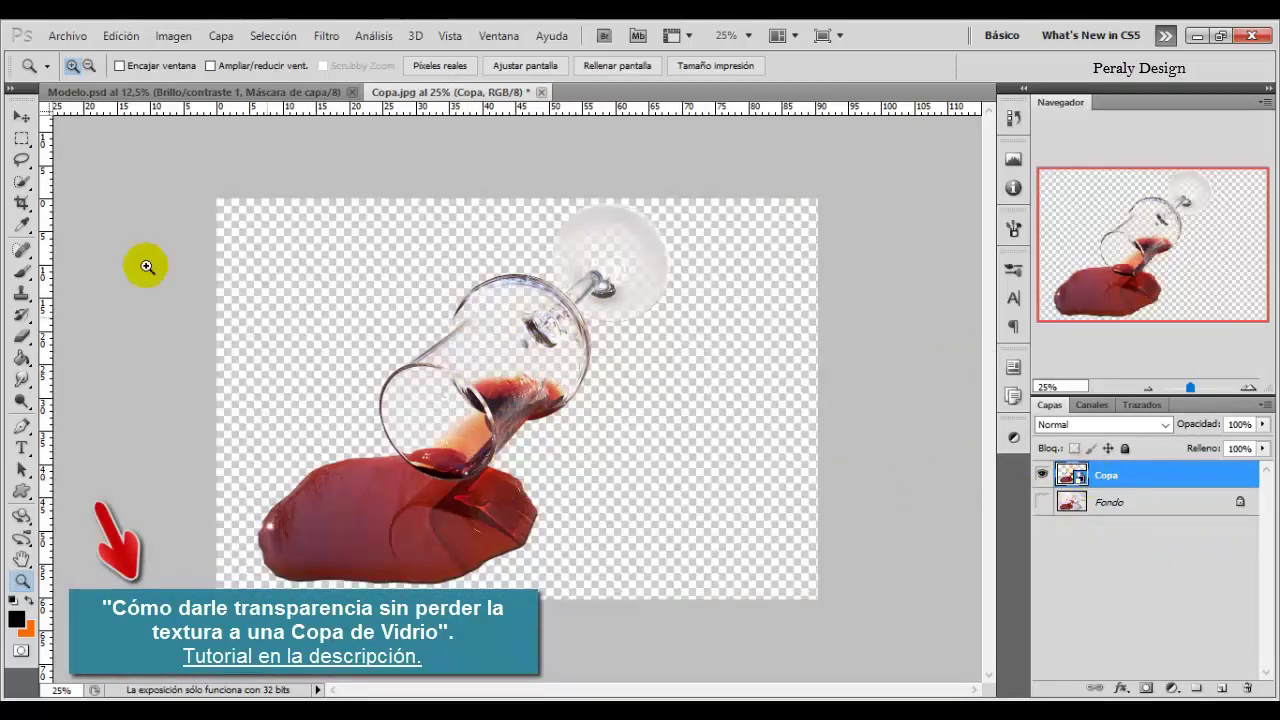
- Drag the Copa layer into Modelo.psd and release it from the clipping mask
{"action": "left_click", "coordinate": [21, 117]}
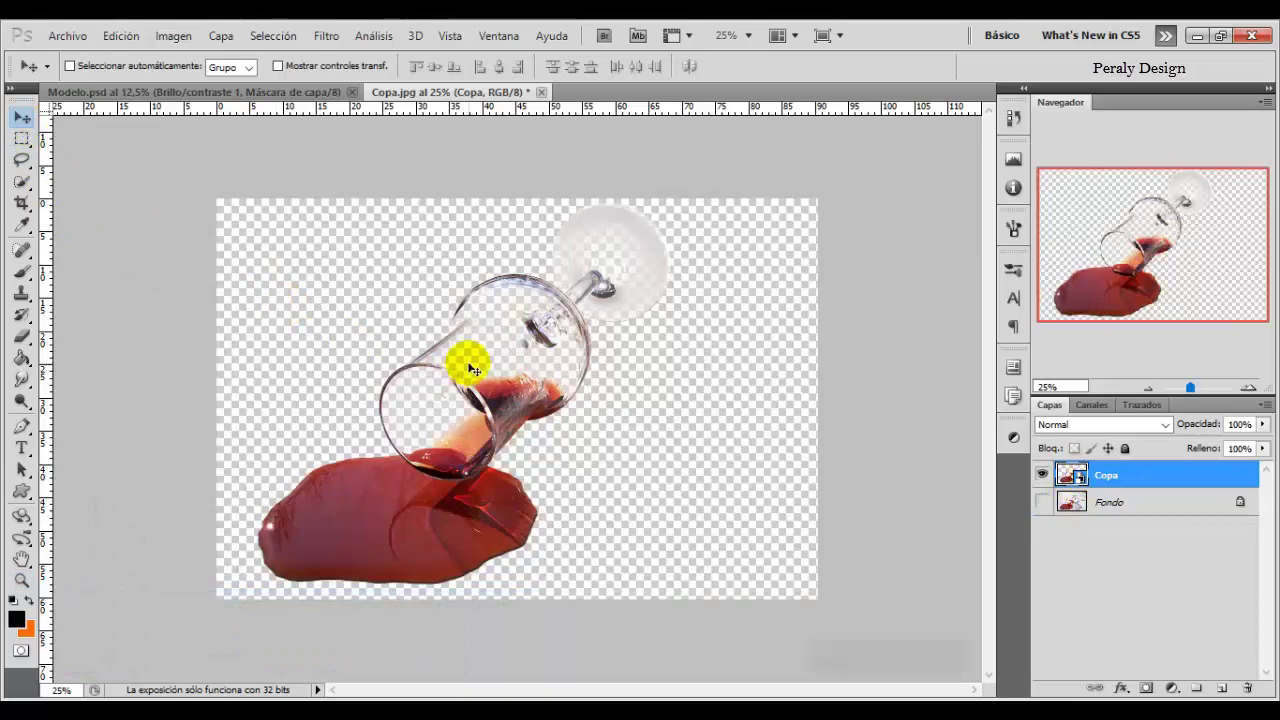
{"action": "left_click_drag", "start_coordinate": [463, 357], "coordinate": [335, 185]}
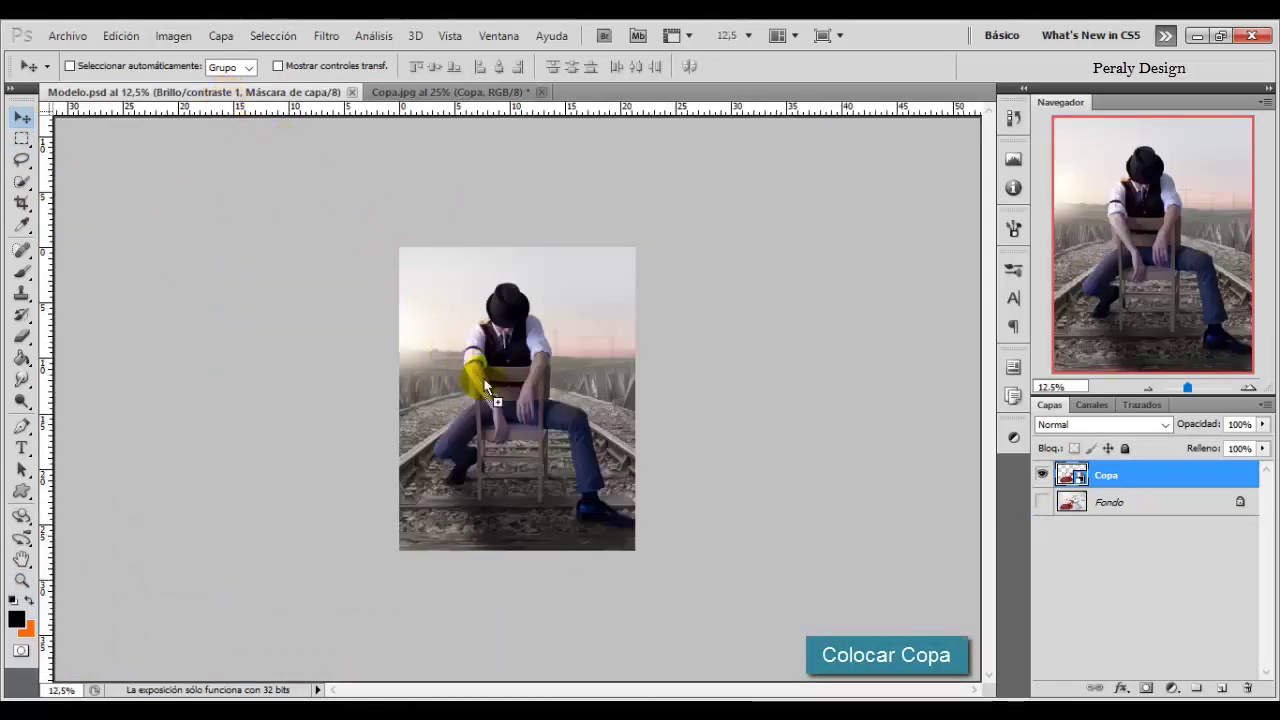
{"action": "left_click_drag", "start_coordinate": [485, 382], "coordinate": [487, 384]}
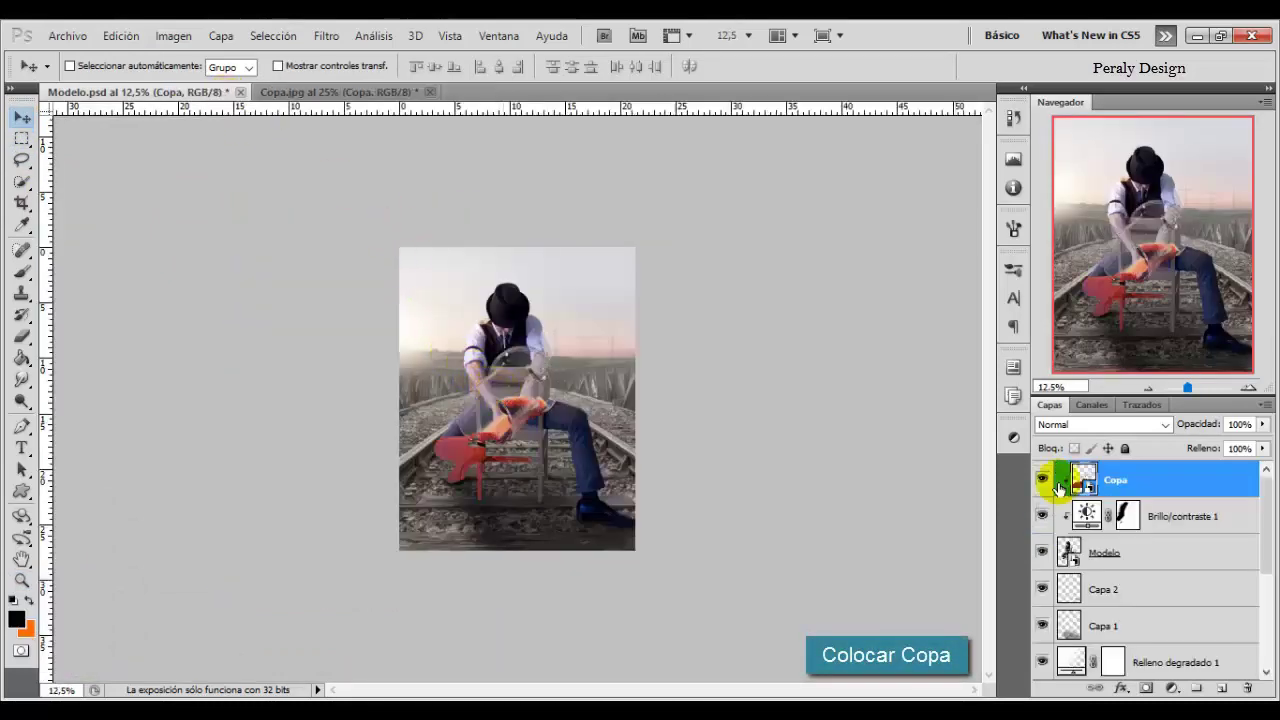
{"action": "right_click", "coordinate": [1120, 480]}
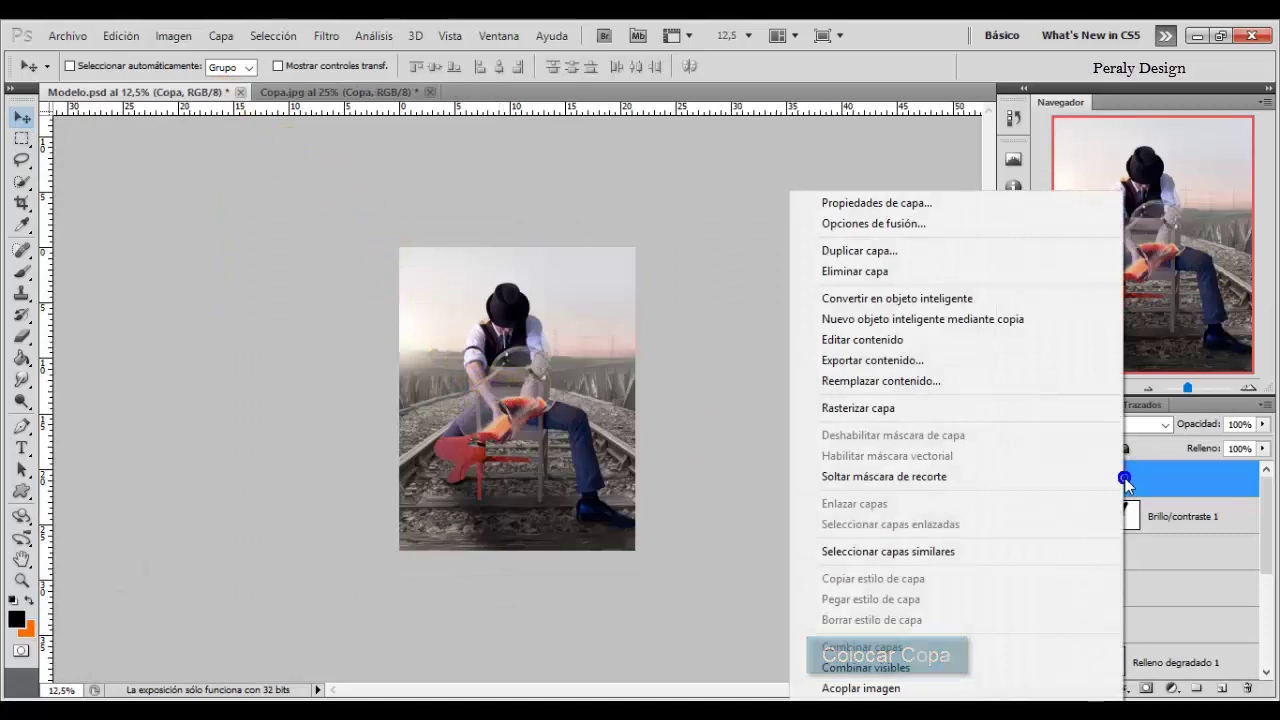
{"action": "left_click", "coordinate": [940, 478]}
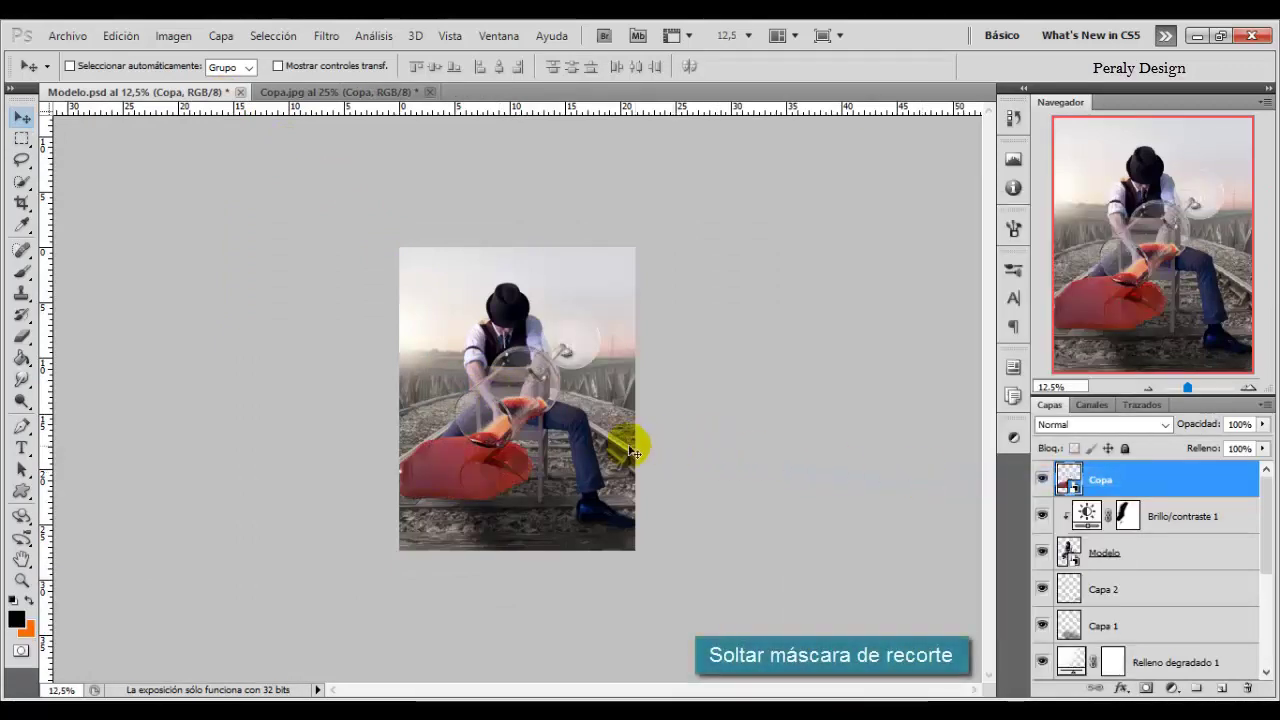
- Scale the Copa glass down to 5.88% and place it on the tracks between the man's feet
{"action": "key", "text": "ctrl+t"}
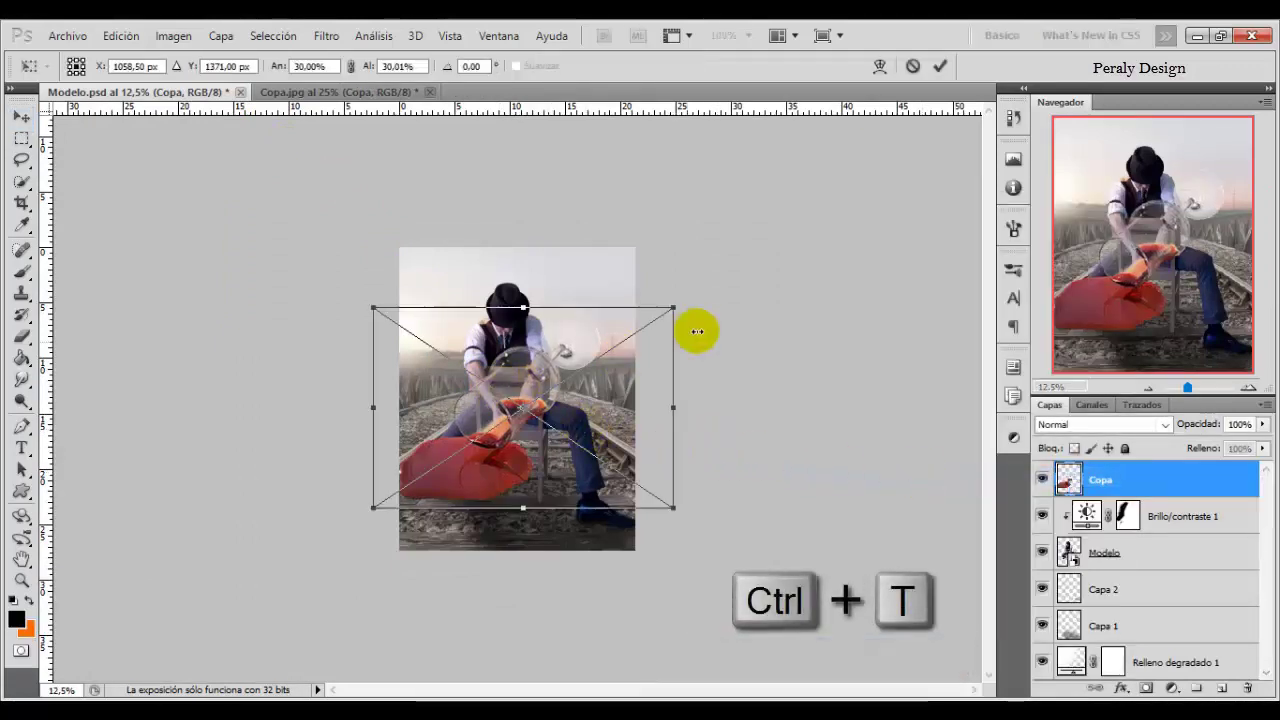
{"action": "mouse_move", "coordinate": [673, 302]}
{"action": "left_mouse_down"}
{"action": "mouse_move", "coordinate": [455, 455]}
{"action": "mouse_move", "coordinate": [507, 505]}
{"action": "left_mouse_up"}
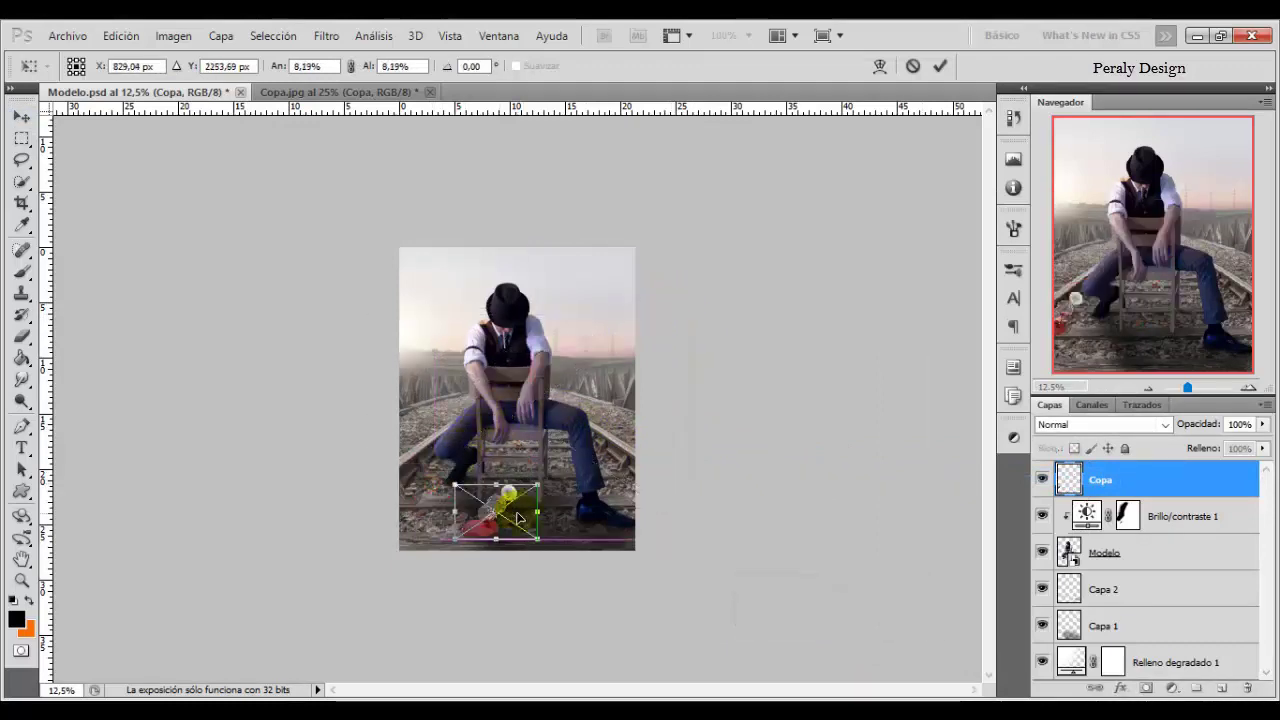
{"action": "mouse_move", "coordinate": [497, 510]}
{"action": "left_mouse_down"}
{"action": "mouse_move", "coordinate": [529, 525]}
{"action": "mouse_move", "coordinate": [535, 510]}
{"action": "left_mouse_up"}
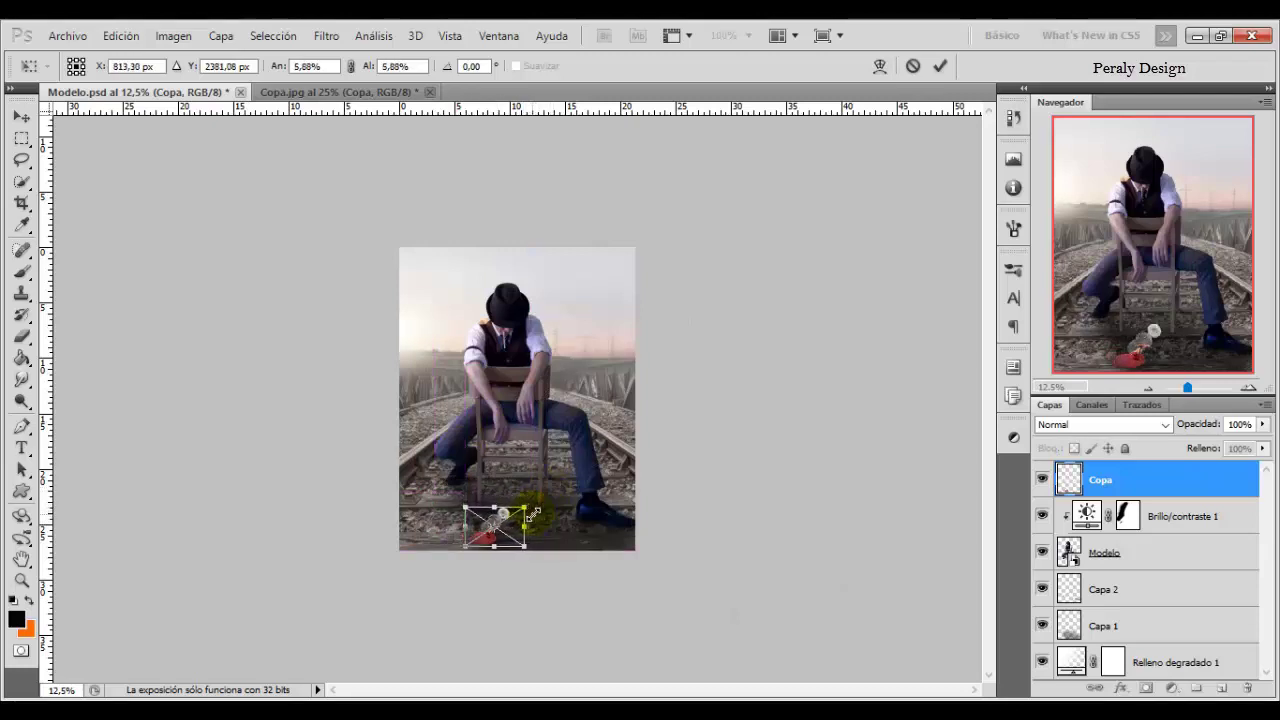
{"action": "left_click", "coordinate": [940, 66]}
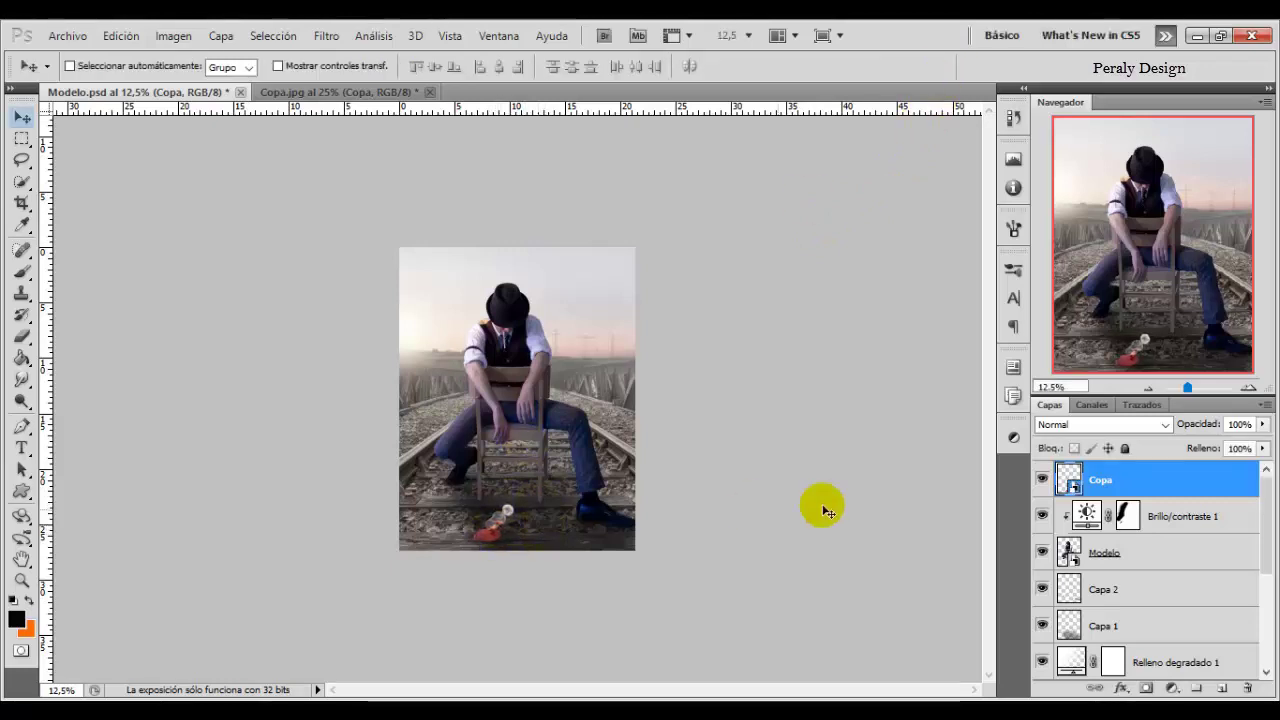
{"action": "left_click", "coordinate": [1157, 518]}
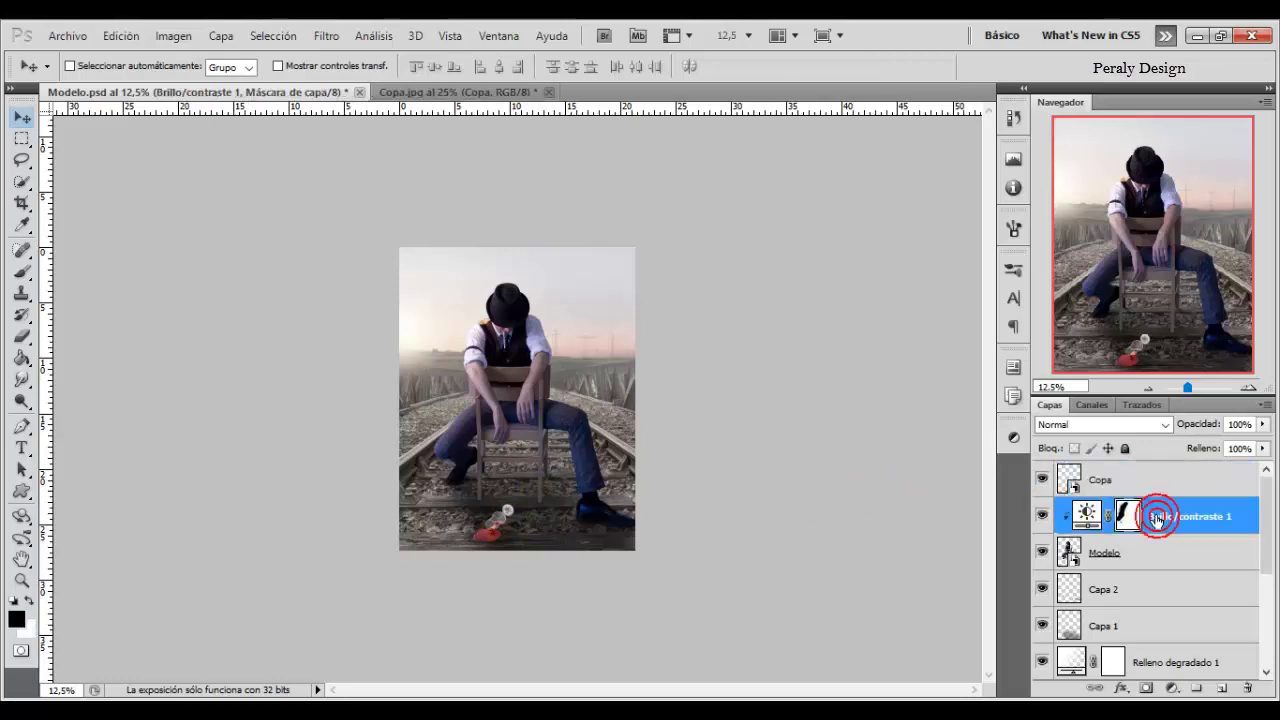
- Add a new layer Capa 3 and zoom in on the wine glass
{"action": "left_click", "coordinate": [1222, 690]}
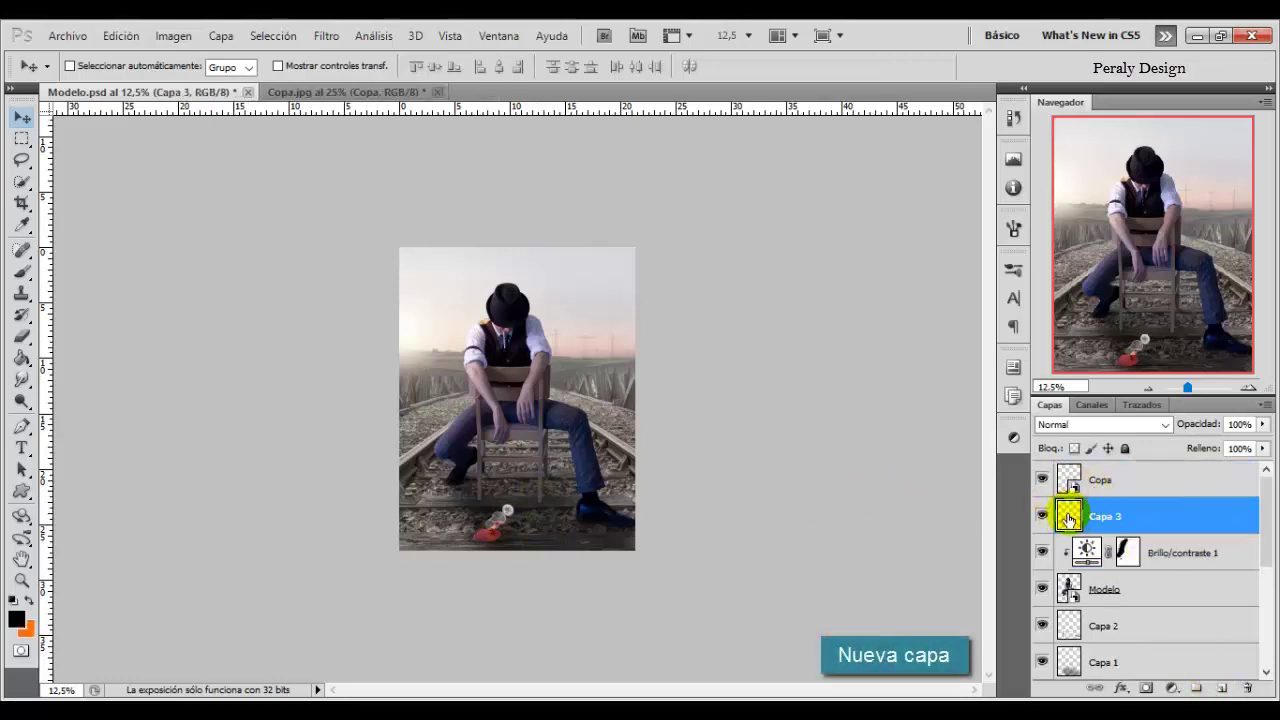
{"action": "left_click", "coordinate": [23, 272]}
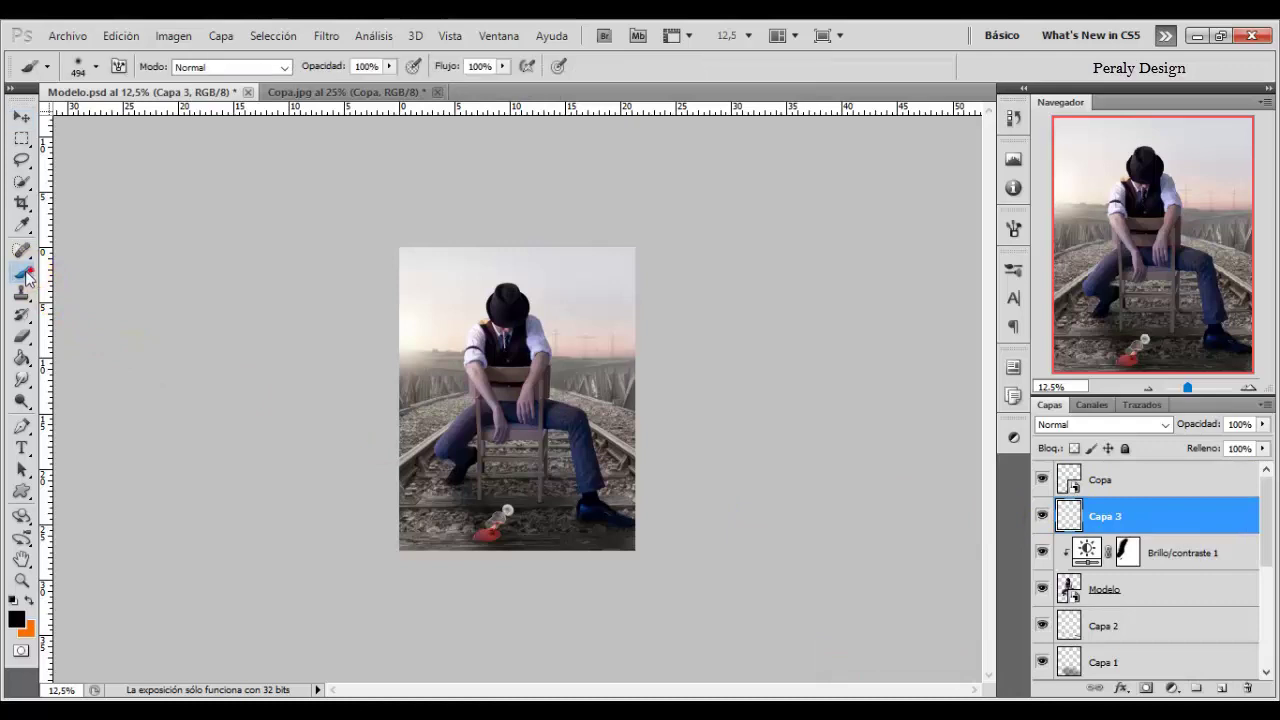
{"action": "double_click", "coordinate": [362, 66]}
{"action": "type", "text": "20"}
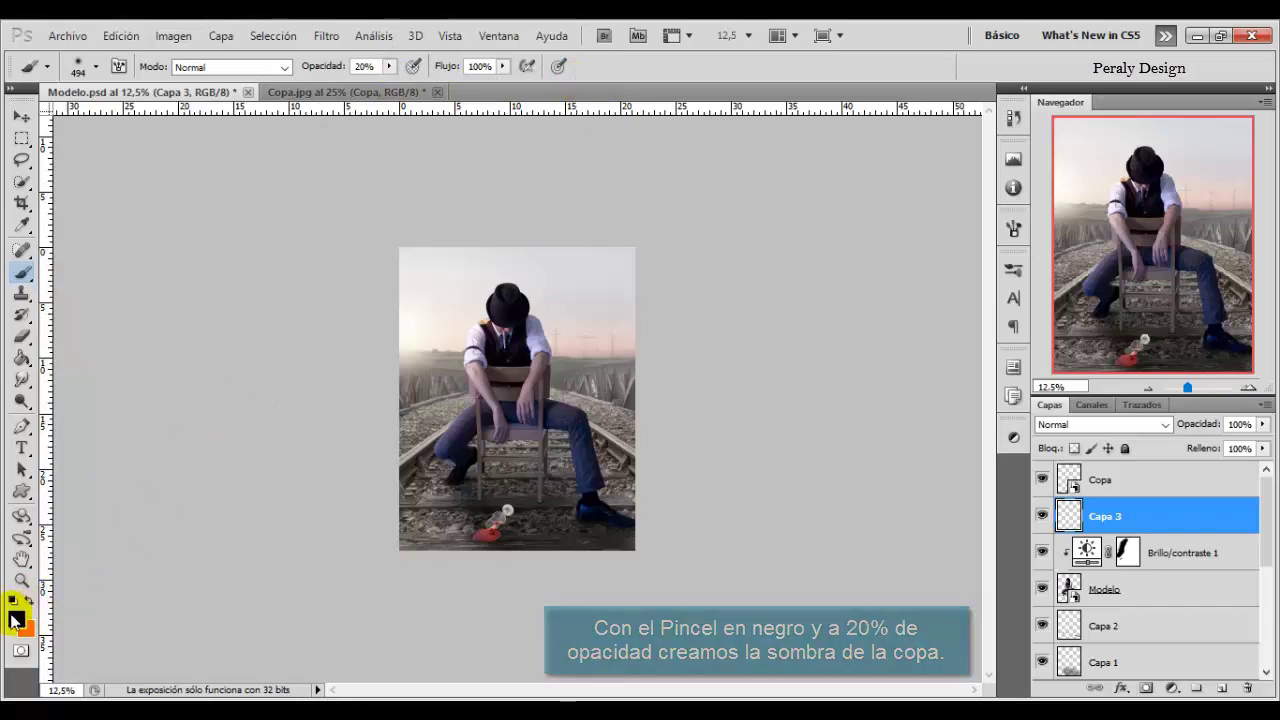
{"action": "left_click", "coordinate": [21, 581]}
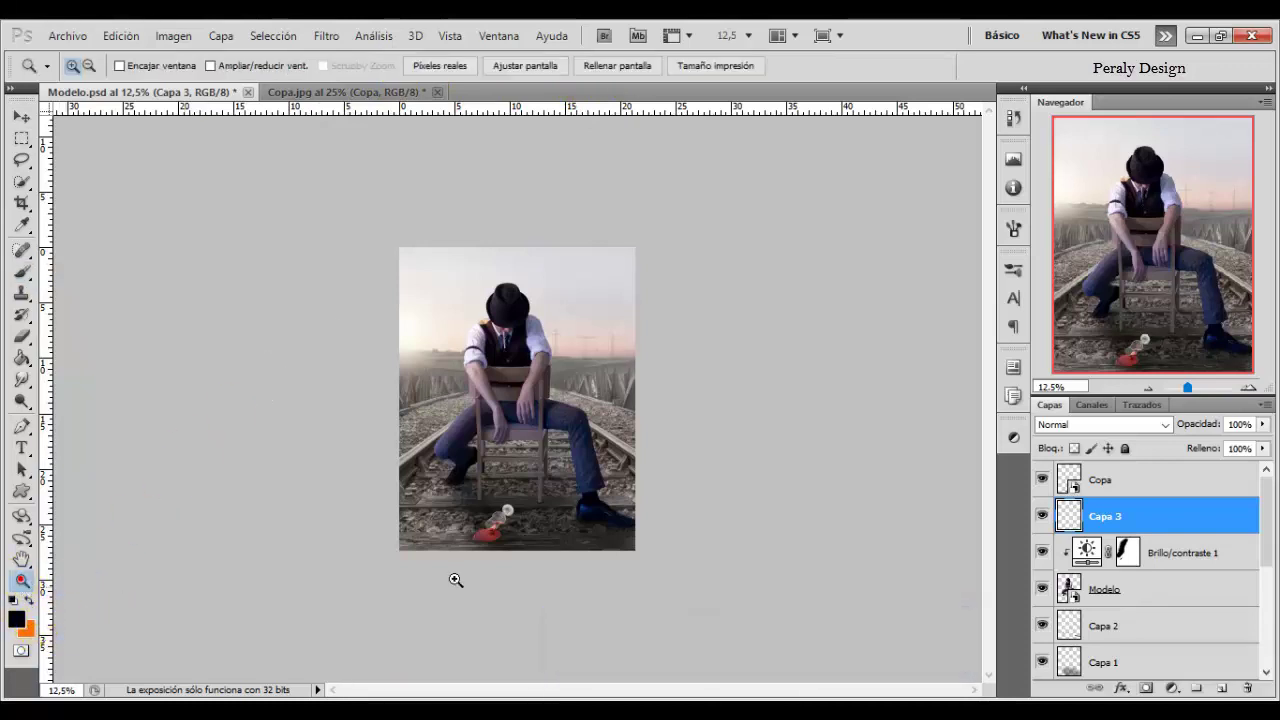
{"action": "left_click", "coordinate": [523, 519]}
{"action": "left_click", "coordinate": [517, 531]}
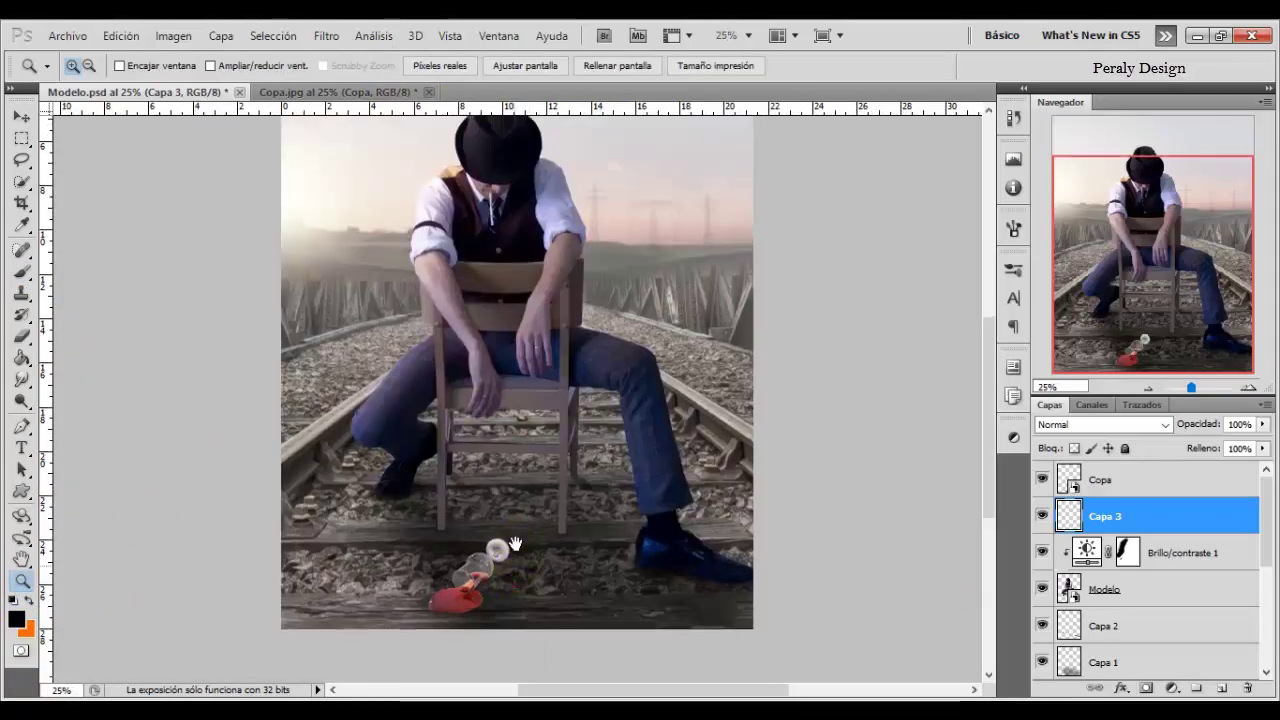
{"action": "left_click_drag", "start_coordinate": [514, 587], "coordinate": [514, 513]}
- Set the brush to 160 px with 0% hardness
{"action": "left_click", "coordinate": [21, 271]}
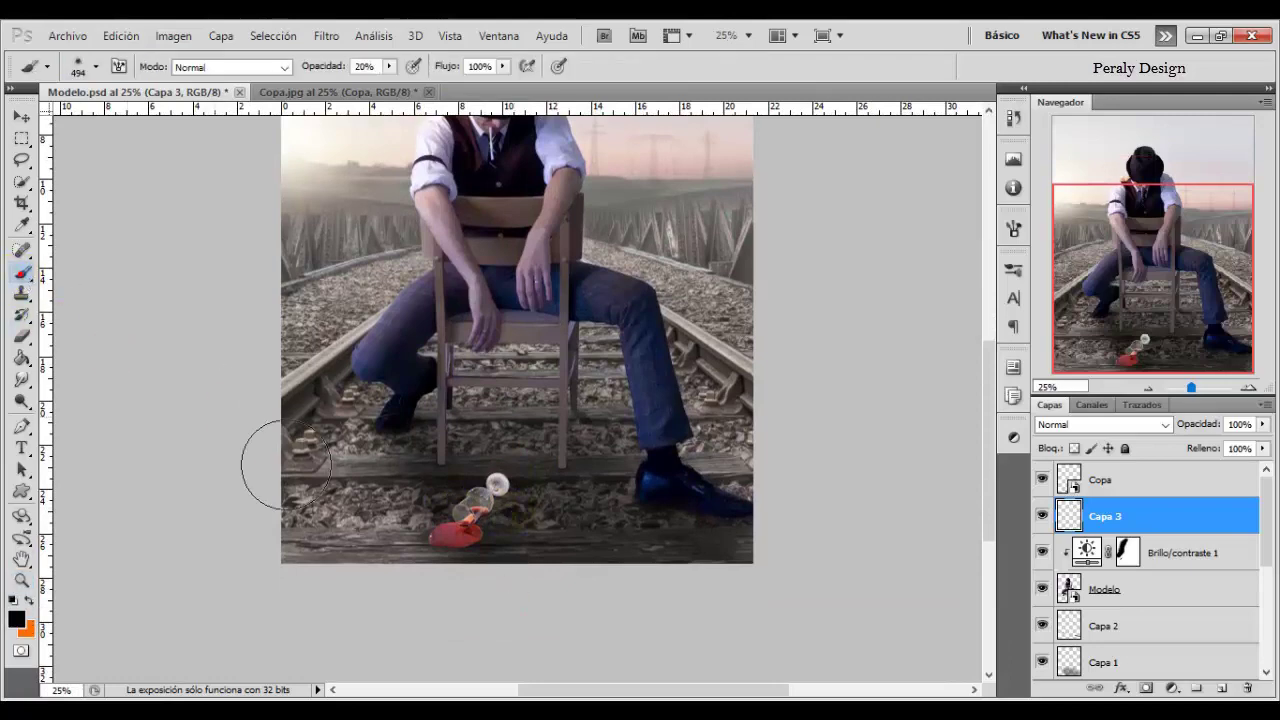
{"action": "right_click", "coordinate": [565, 478]}
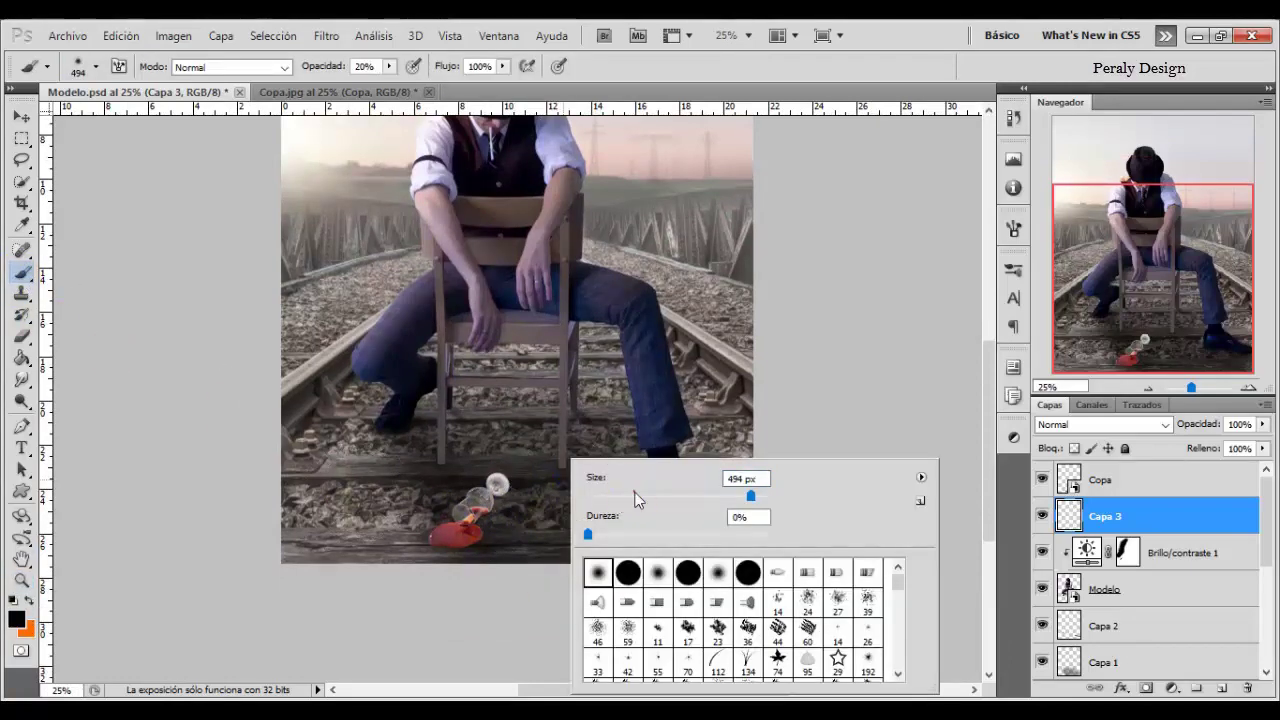
{"action": "left_click", "coordinate": [470, 527]}
{"action": "right_click", "coordinate": [477, 527]}
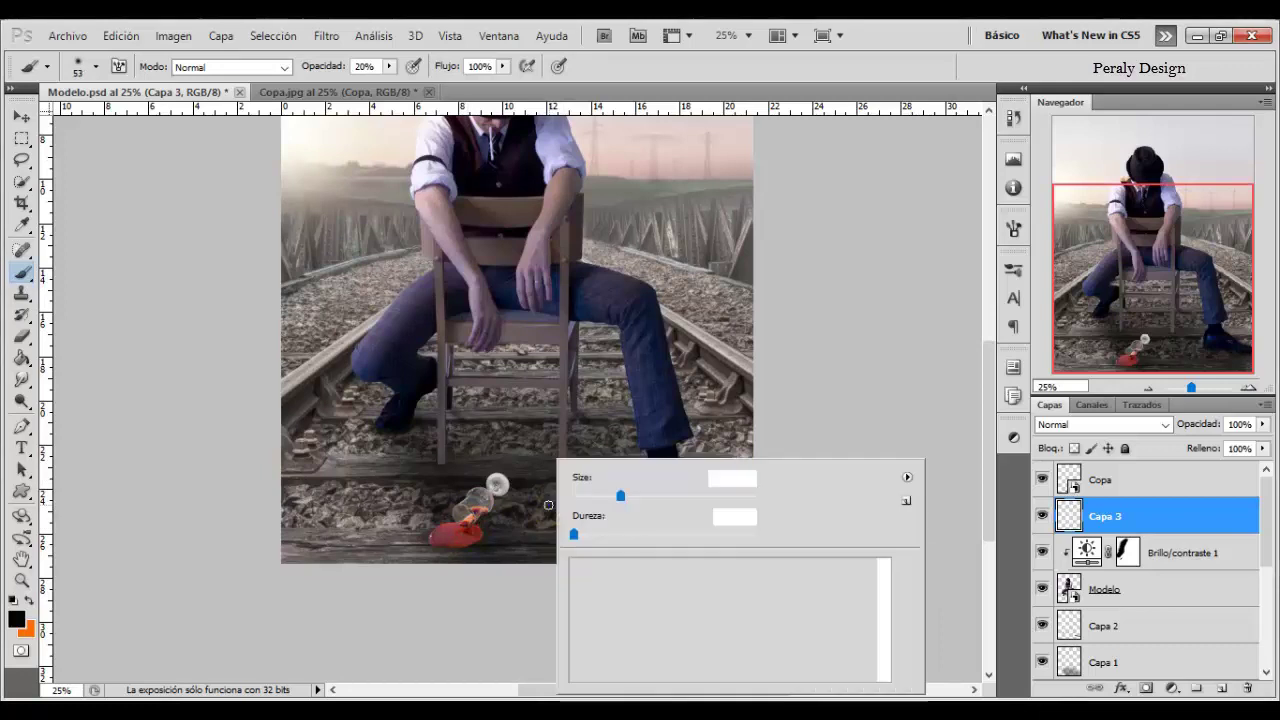
{"action": "left_click", "coordinate": [487, 510]}
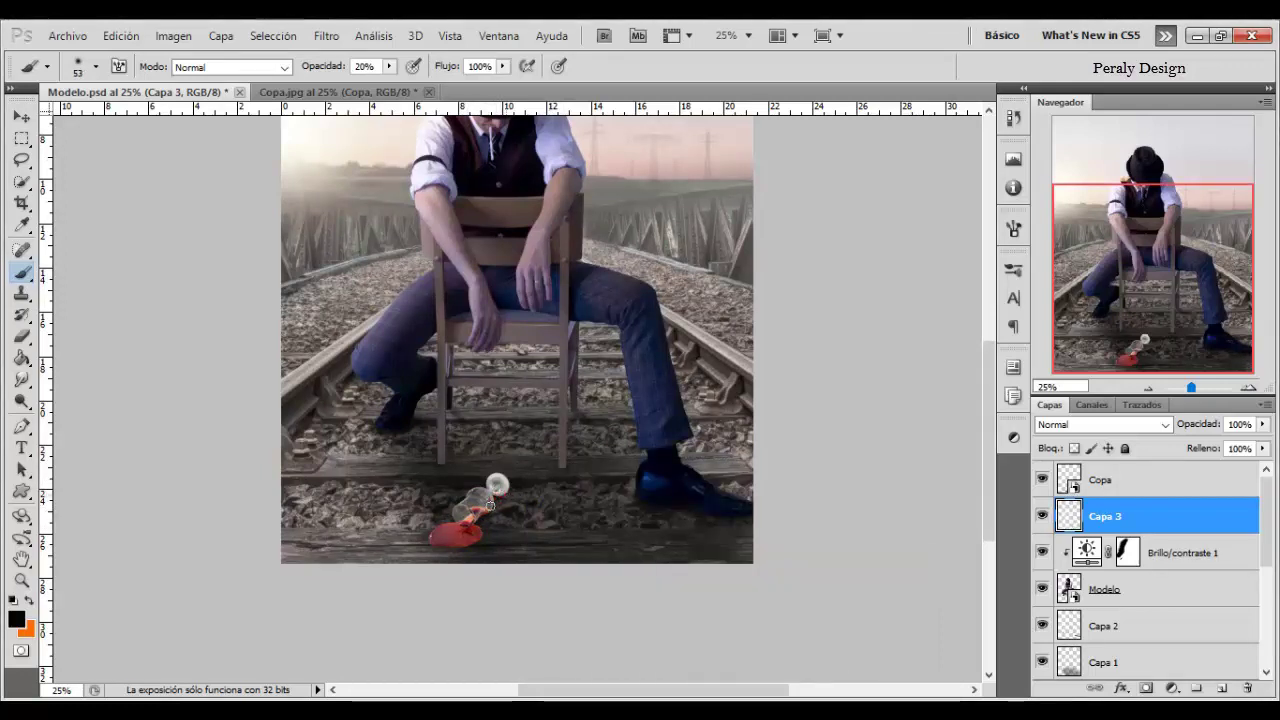
{"action": "right_click", "coordinate": [568, 503]}
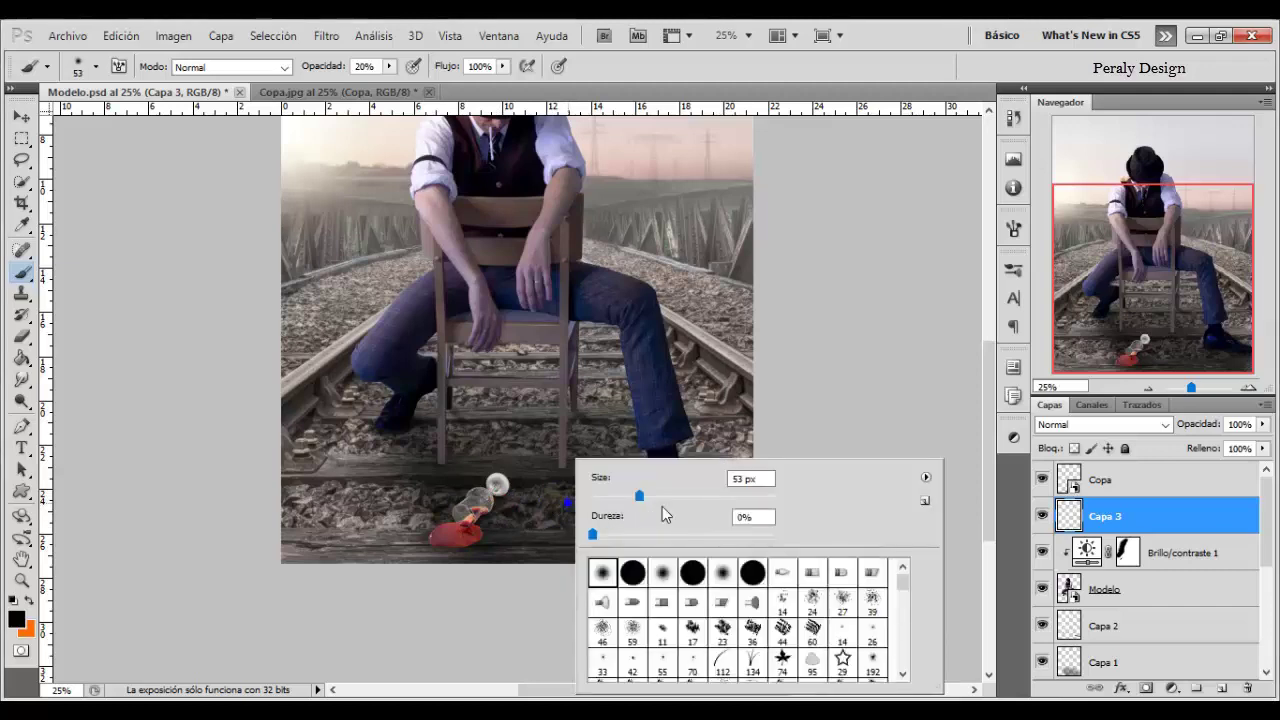
{"action": "left_click_drag", "start_coordinate": [676, 494], "coordinate": [710, 494]}
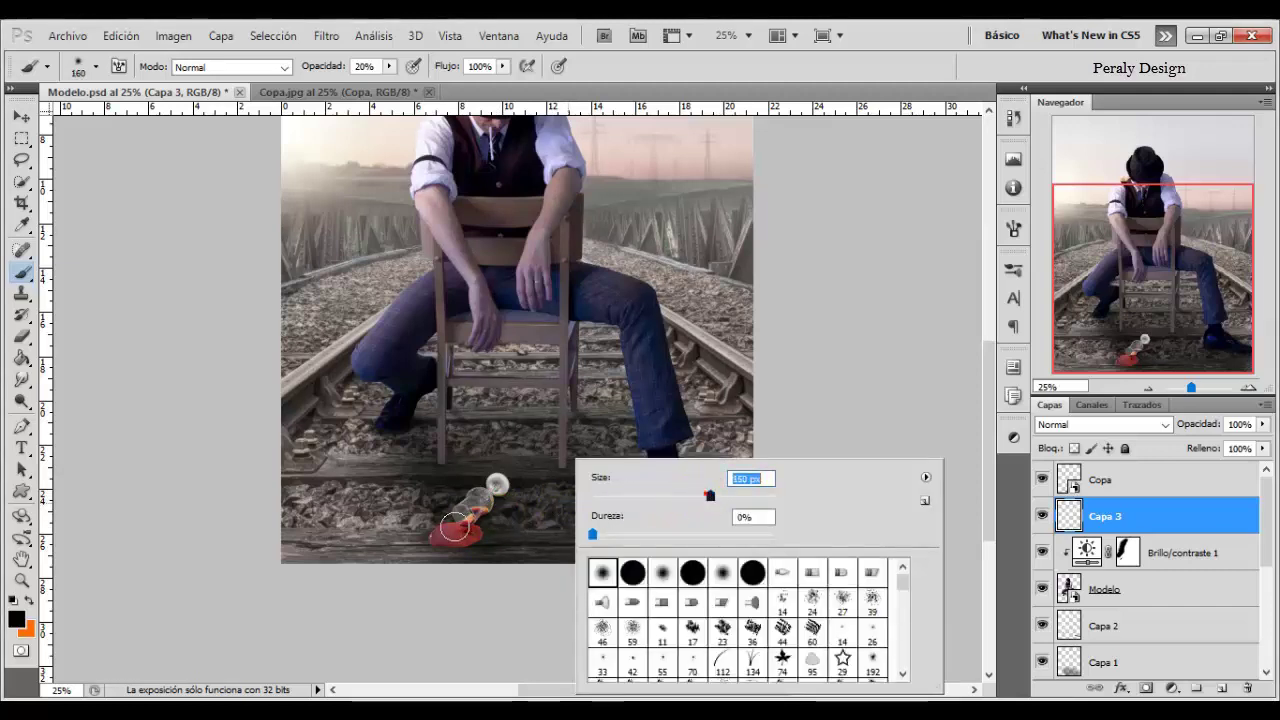
{"action": "left_click", "coordinate": [491, 507]}
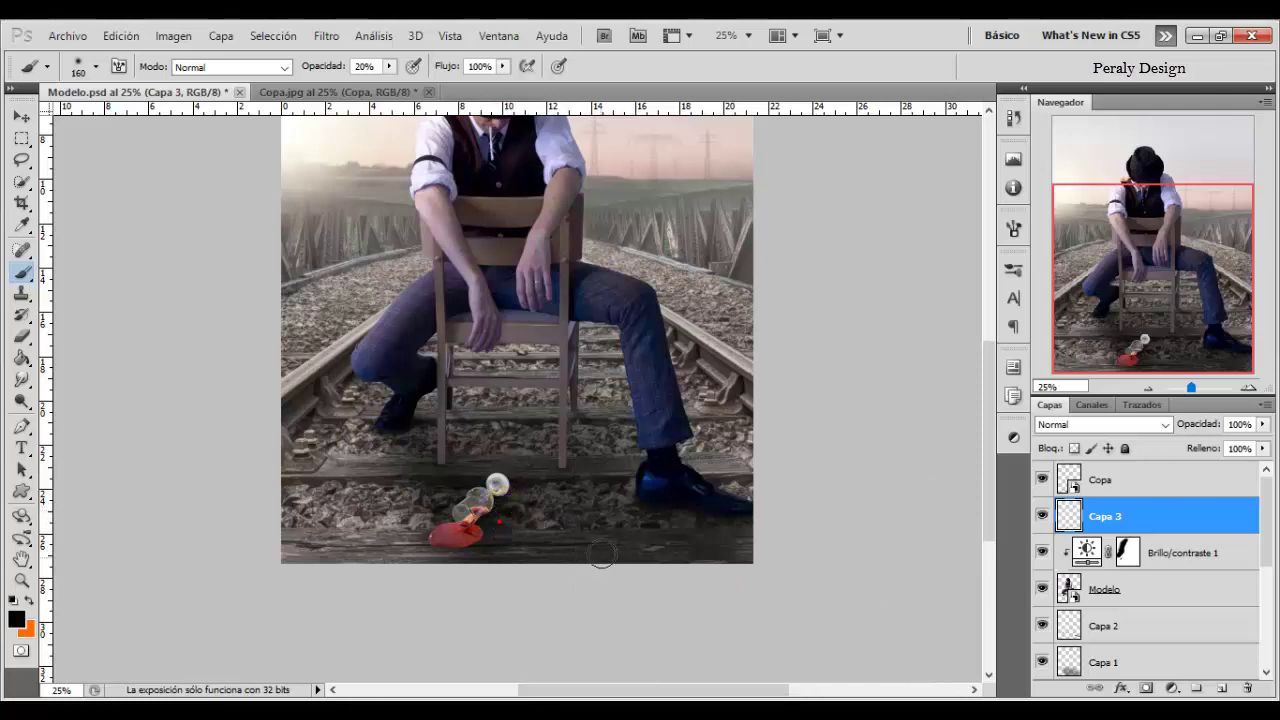
- Paint a soft dark shadow under the glass and lower Capa 3's opacity to 88%
{"action": "left_click_drag", "start_coordinate": [601, 555], "coordinate": [583, 513]}
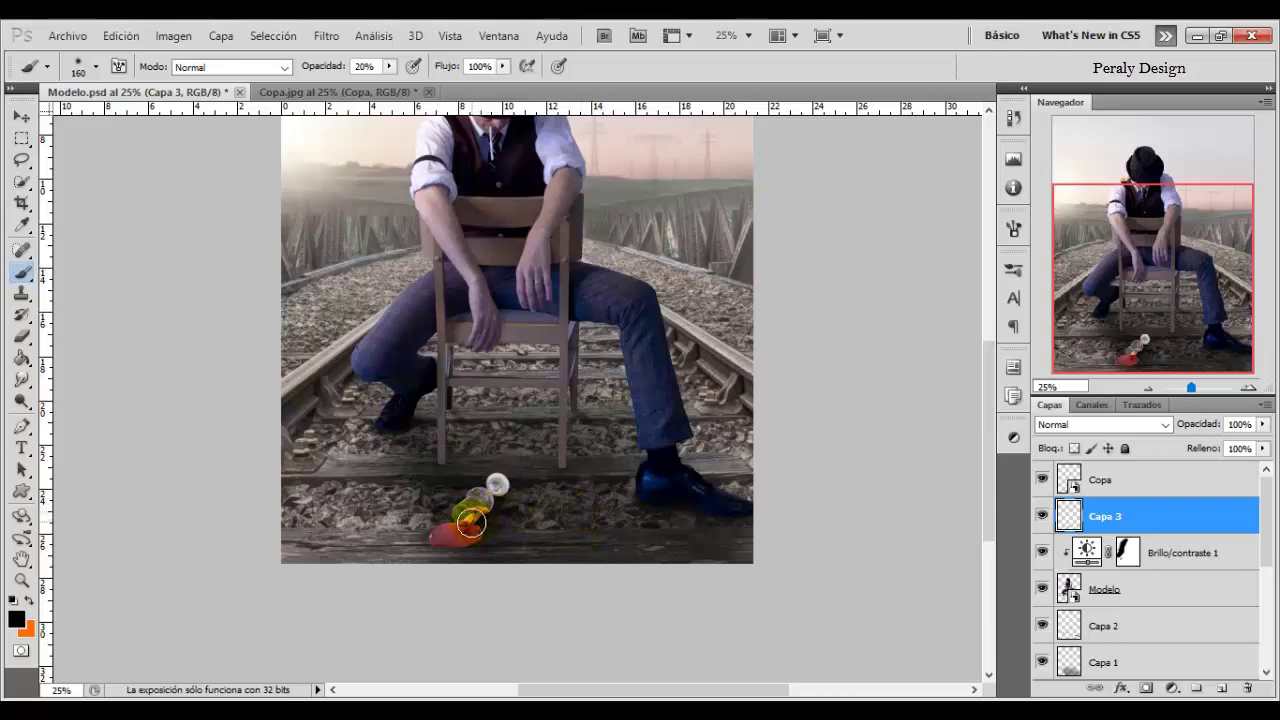
{"action": "mouse_move", "coordinate": [517, 507]}
{"action": "left_mouse_down"}
{"action": "mouse_move", "coordinate": [529, 480]}
{"action": "mouse_move", "coordinate": [571, 527]}
{"action": "left_mouse_up"}
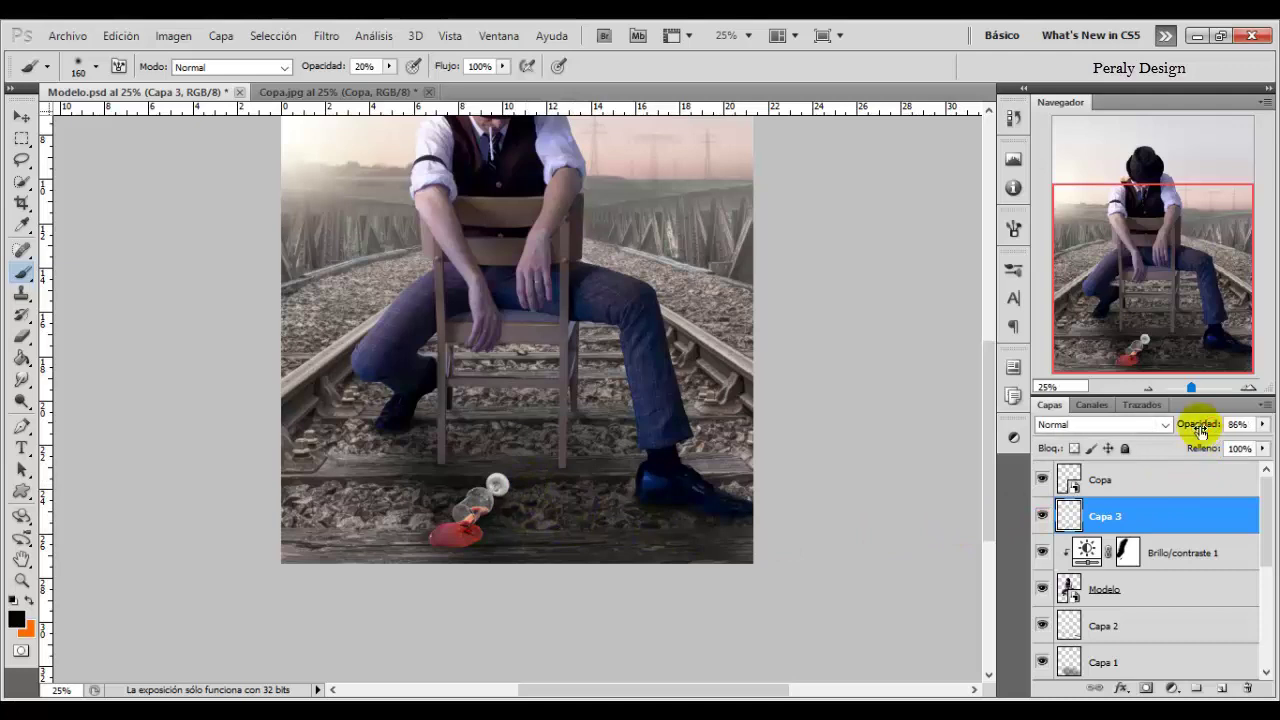
{"action": "left_click_drag", "start_coordinate": [1201, 430], "coordinate": [1203, 431]}
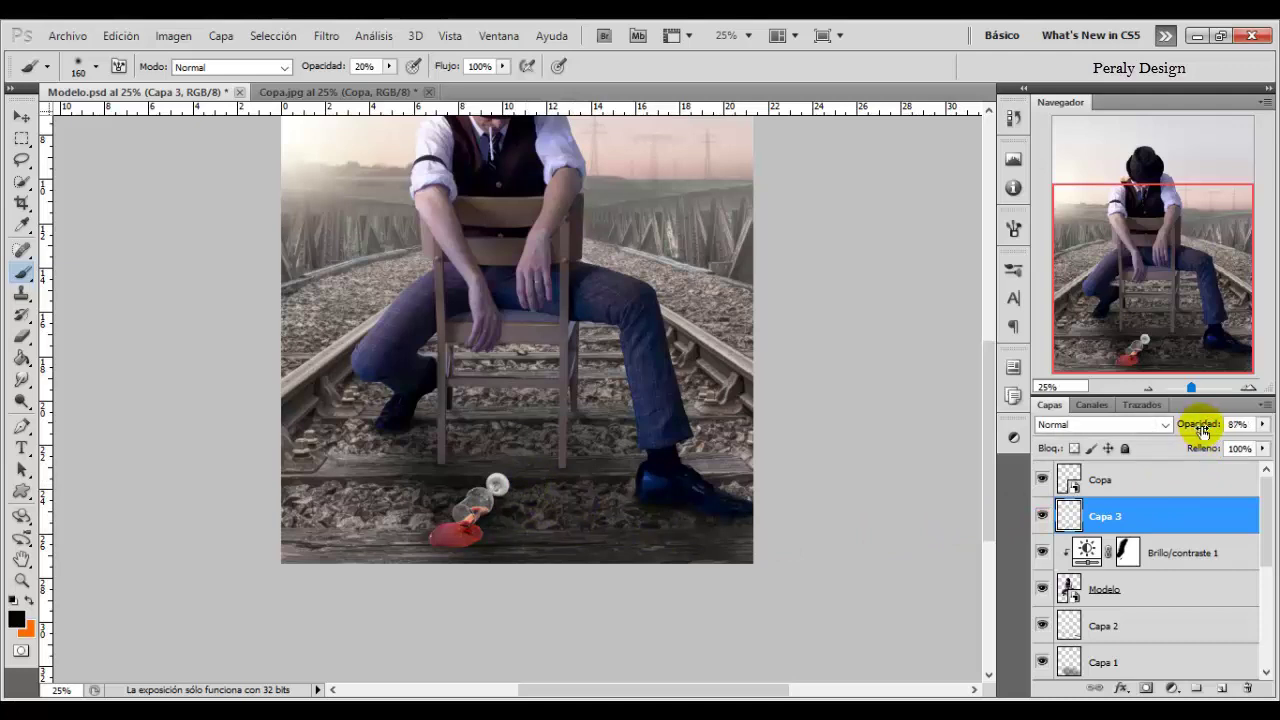
{"action": "left_click", "coordinate": [1112, 481]}
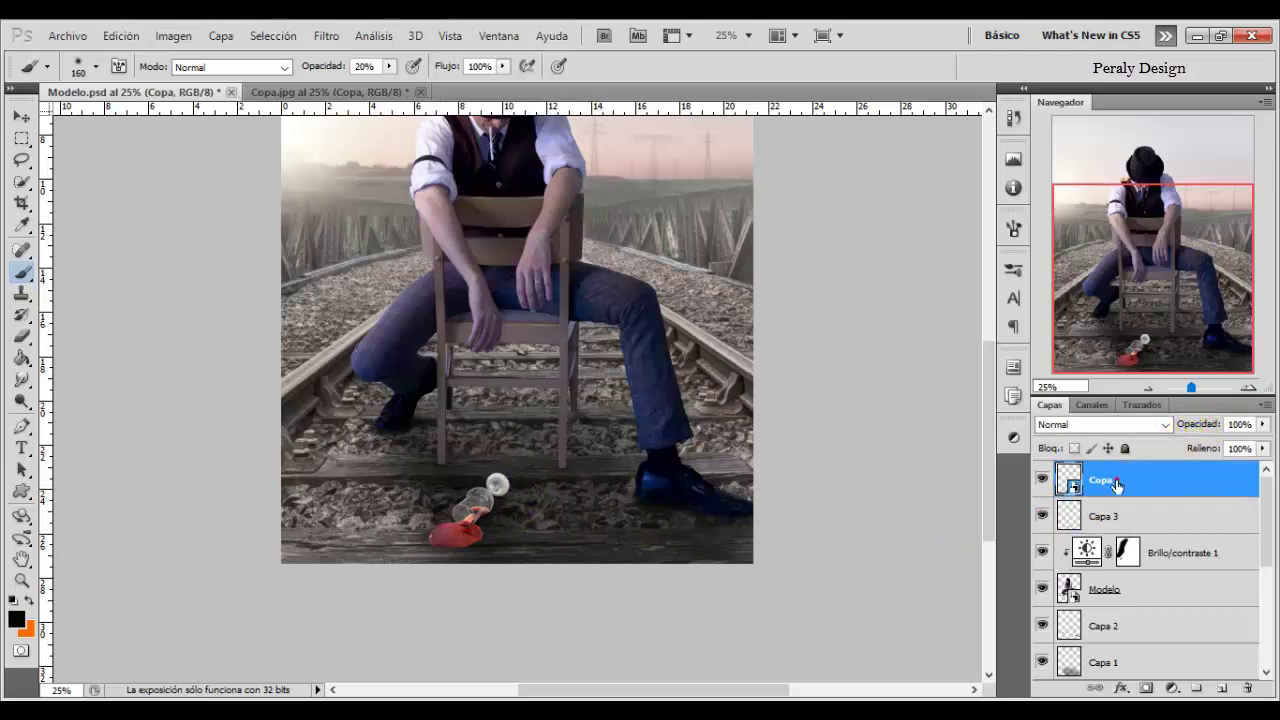
- Add Brillo/contraste 2 clipped to Copa and lower brightness to about -111, then compare
{"action": "left_click", "coordinate": [1172, 688]}
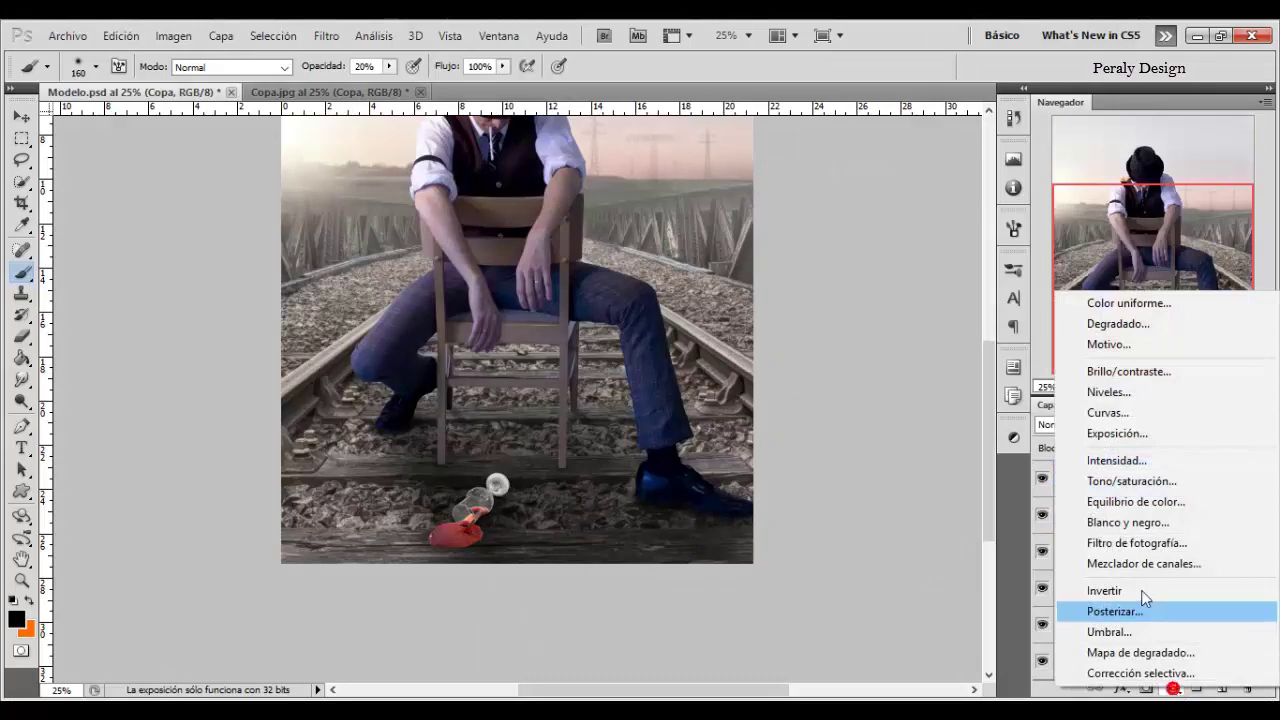
{"action": "left_click", "coordinate": [1158, 373]}
{"action": "right_click", "coordinate": [1152, 476]}
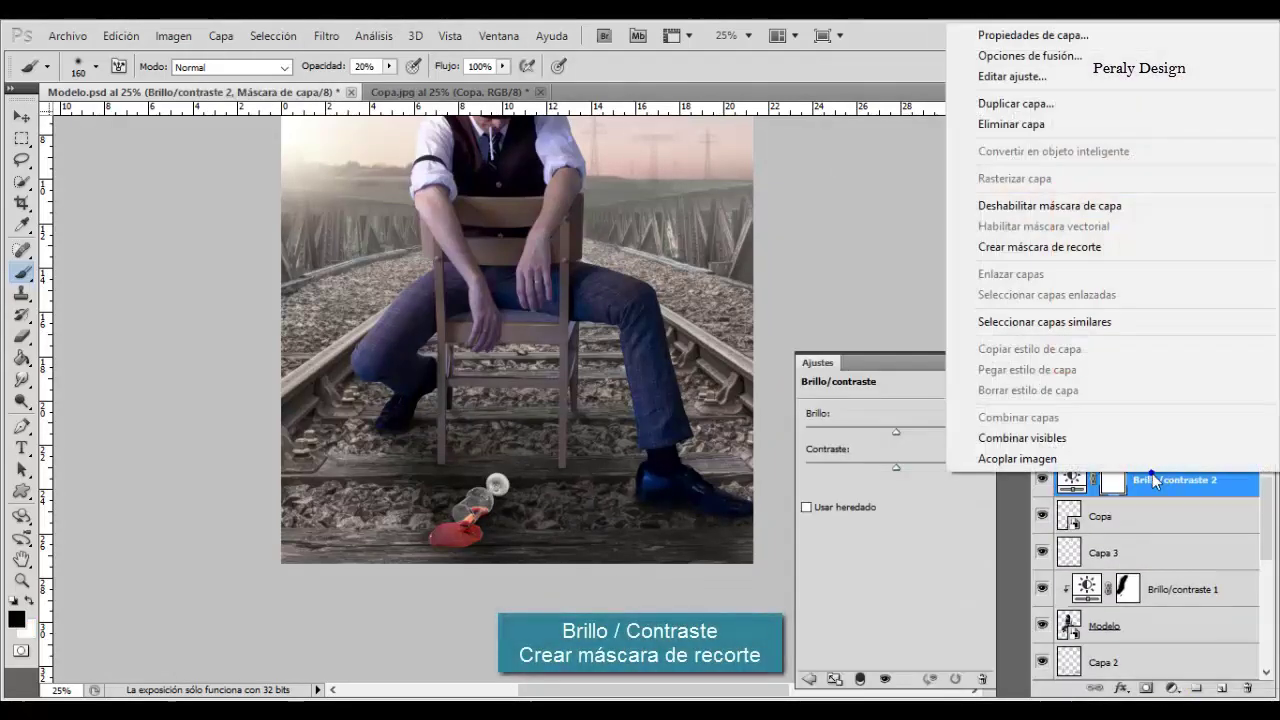
{"action": "left_click", "coordinate": [1046, 251]}
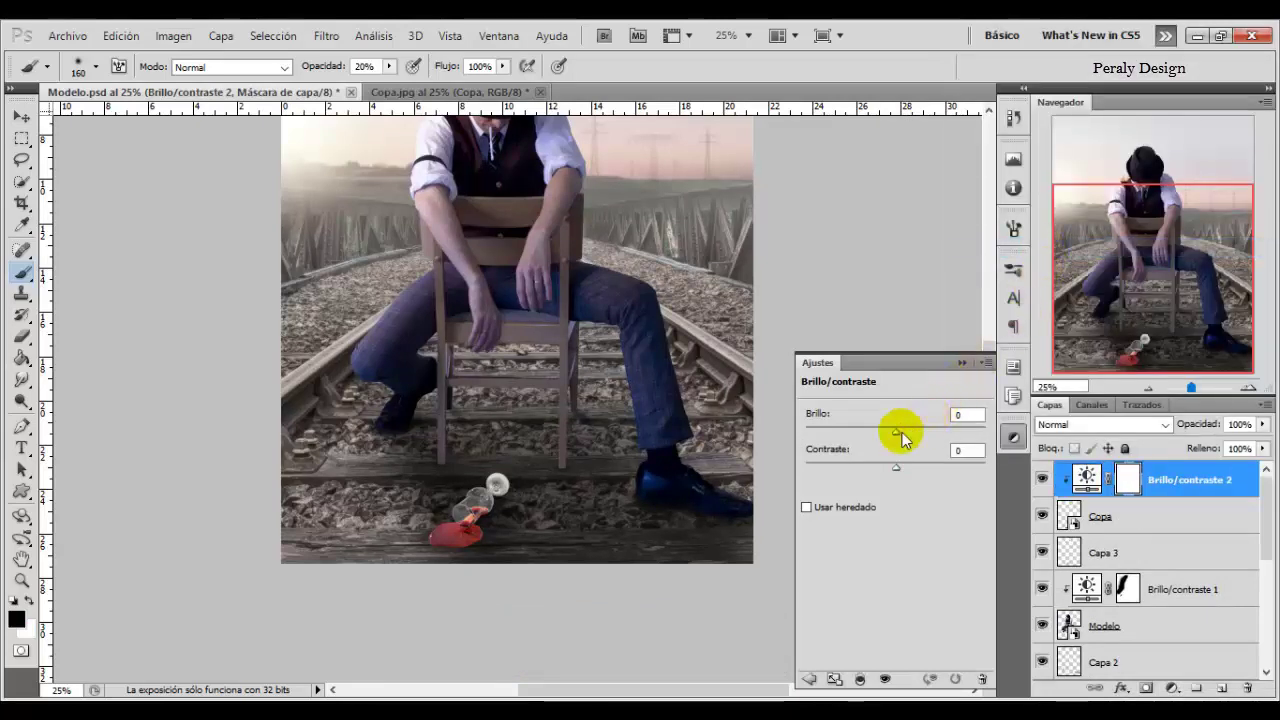
{"action": "left_click_drag", "start_coordinate": [888, 441], "coordinate": [829, 444]}
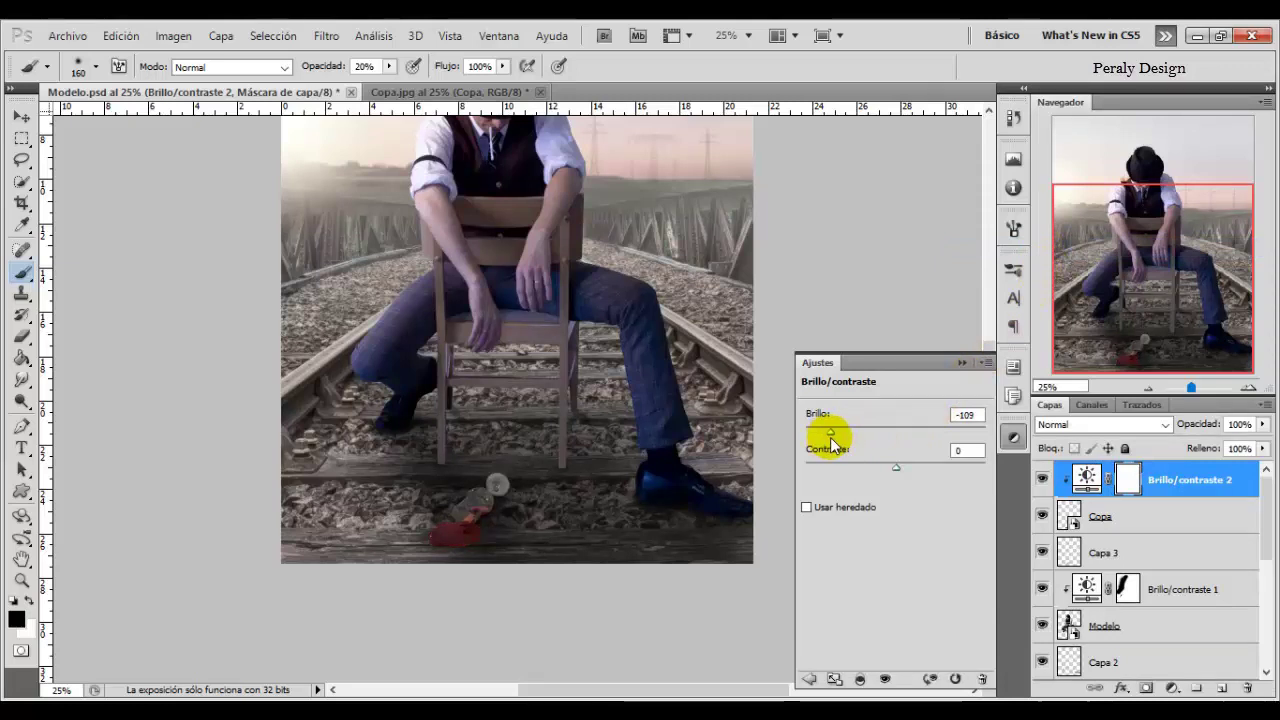
{"action": "left_click_drag", "start_coordinate": [829, 443], "coordinate": [831, 438]}
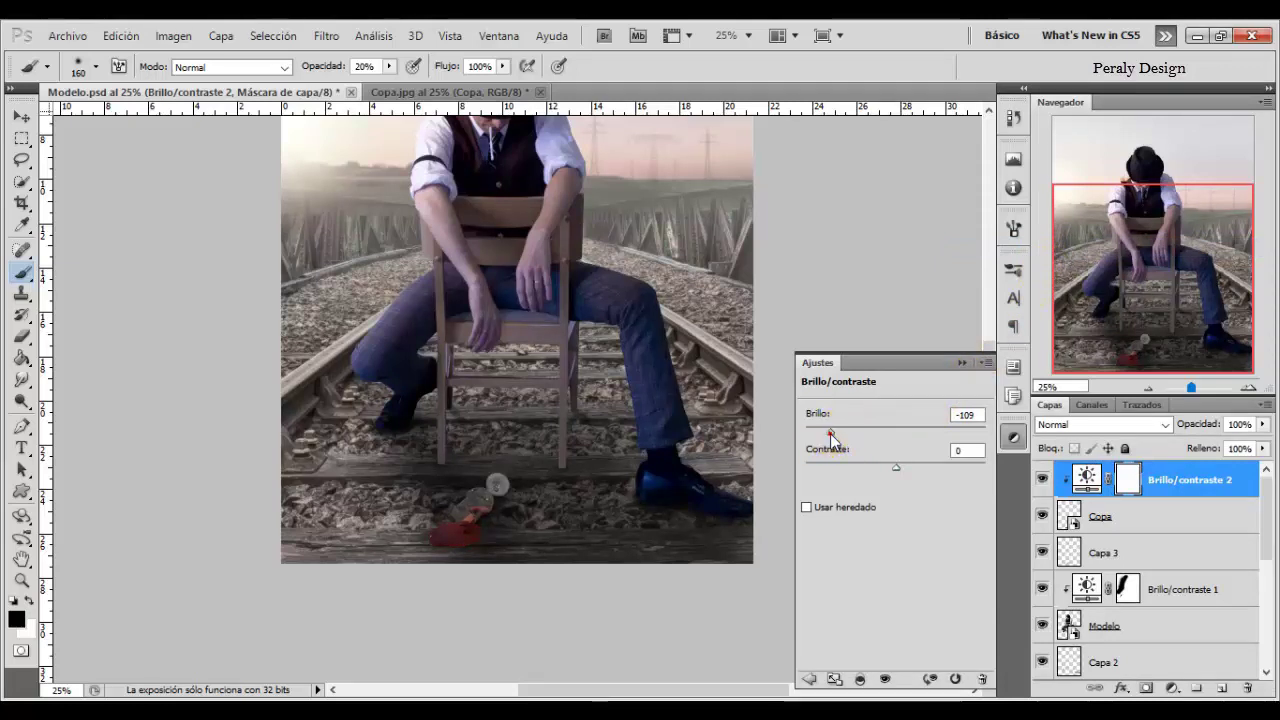
{"action": "left_click", "coordinate": [1040, 481]}
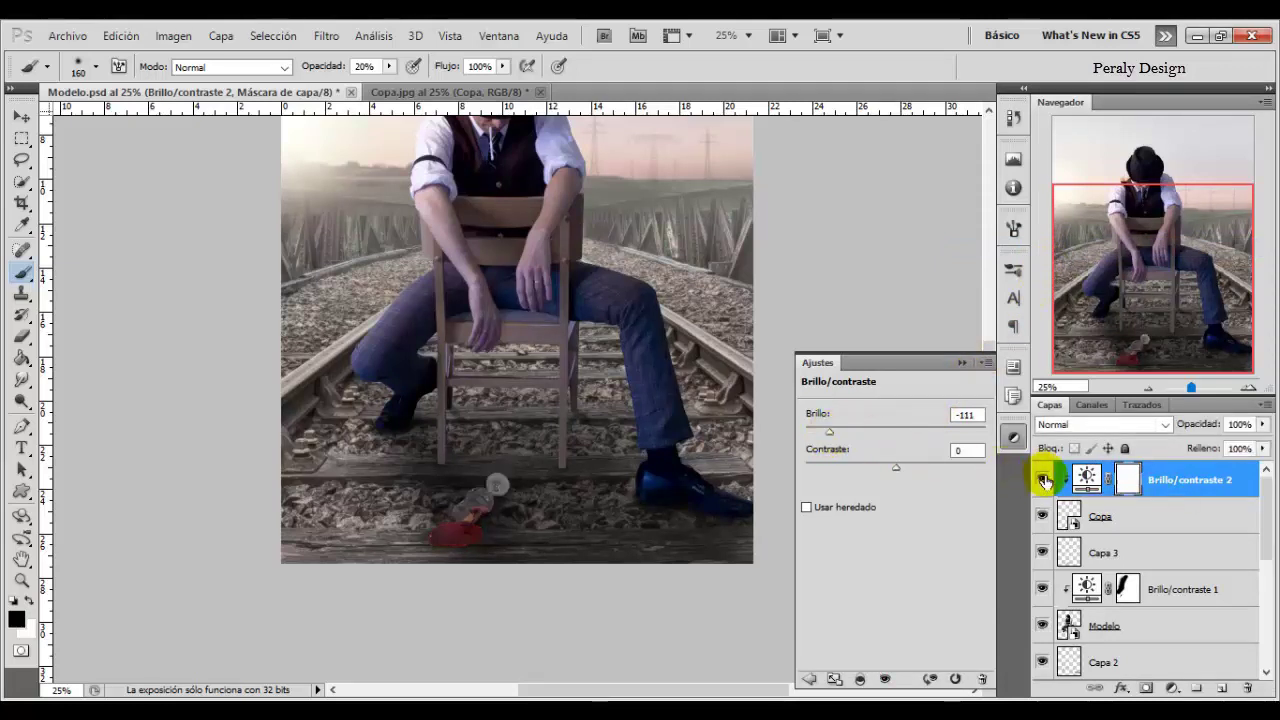
- Add a new layer Capa 4 and zoom to 50% on the man's face and cigarette
{"action": "left_click", "coordinate": [1222, 689]}
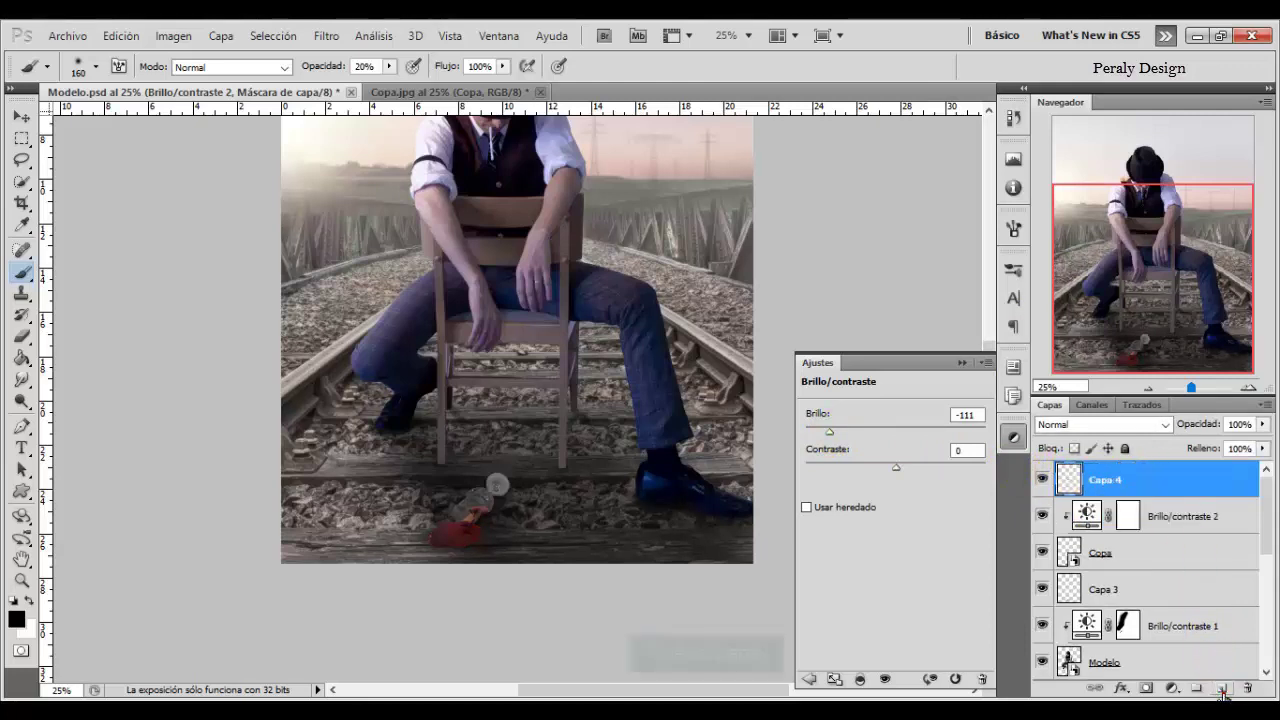
{"action": "left_click", "coordinate": [20, 581]}
{"action": "left_click", "coordinate": [506, 140]}
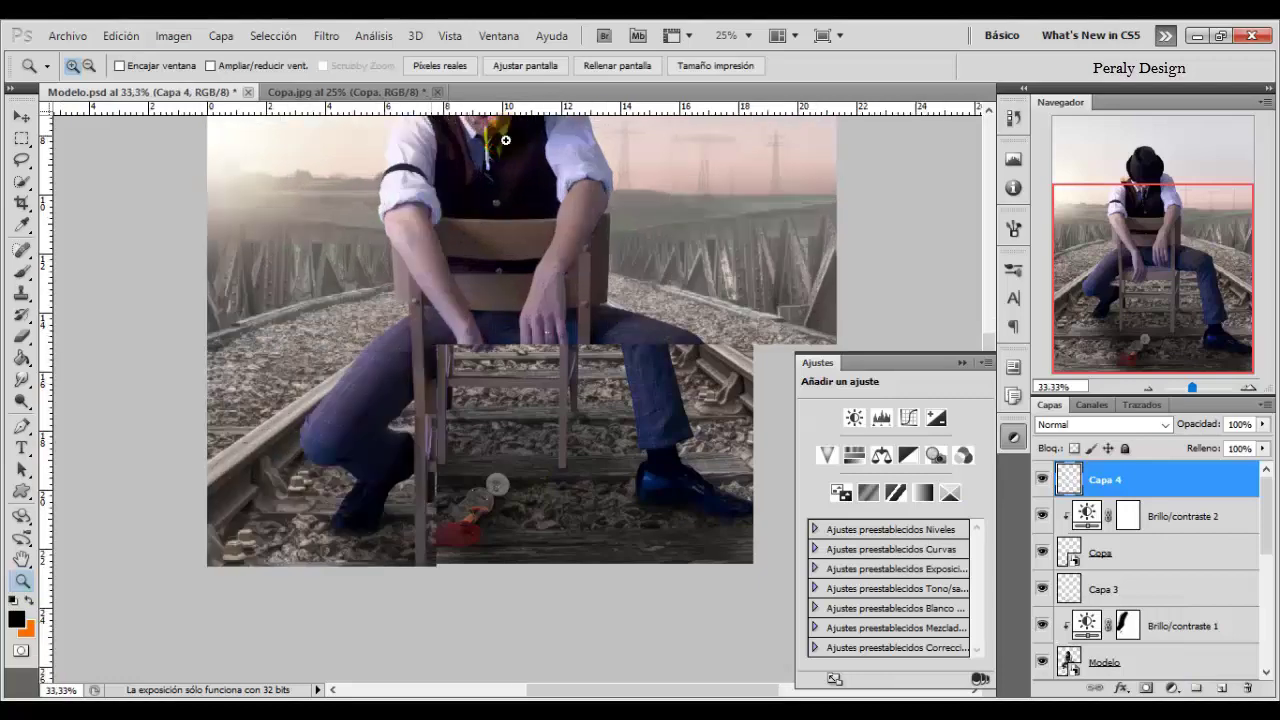
{"action": "scroll", "coordinate": [506, 140], "scroll_direction": "up", "scroll_amount": 3}
{"action": "left_click", "coordinate": [503, 130]}
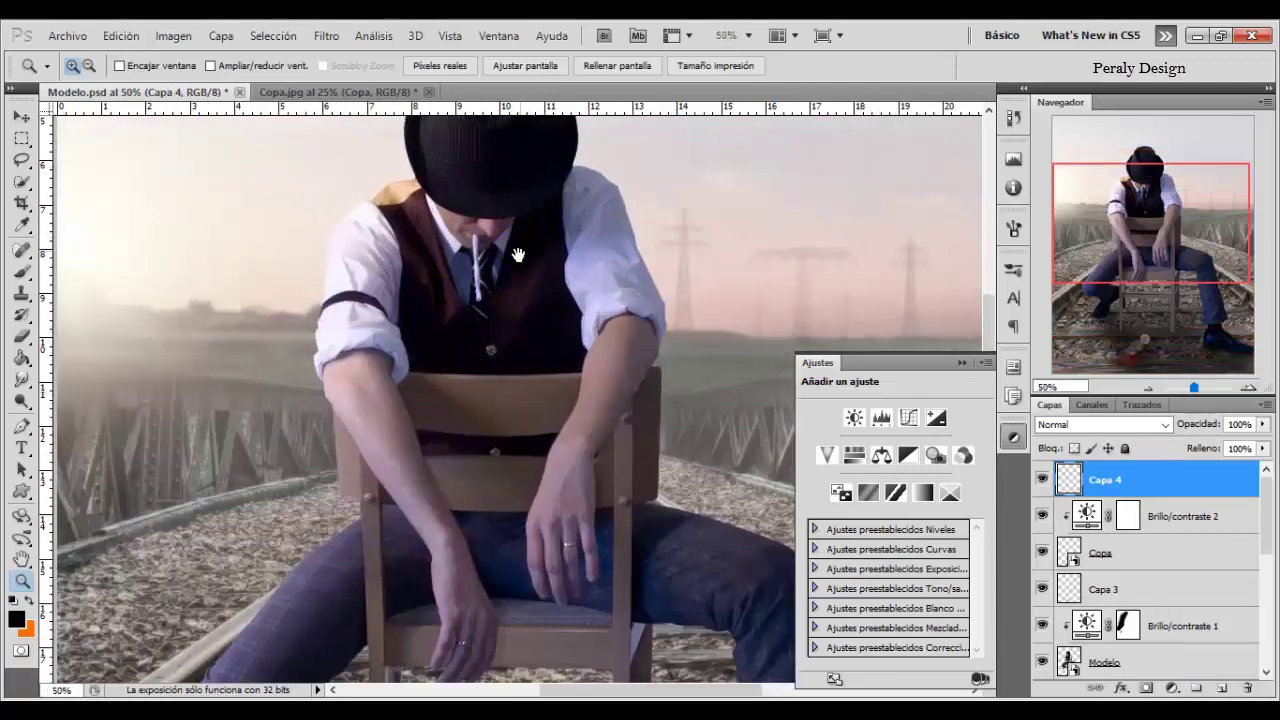
{"action": "left_click_drag", "start_coordinate": [519, 247], "coordinate": [480, 300]}
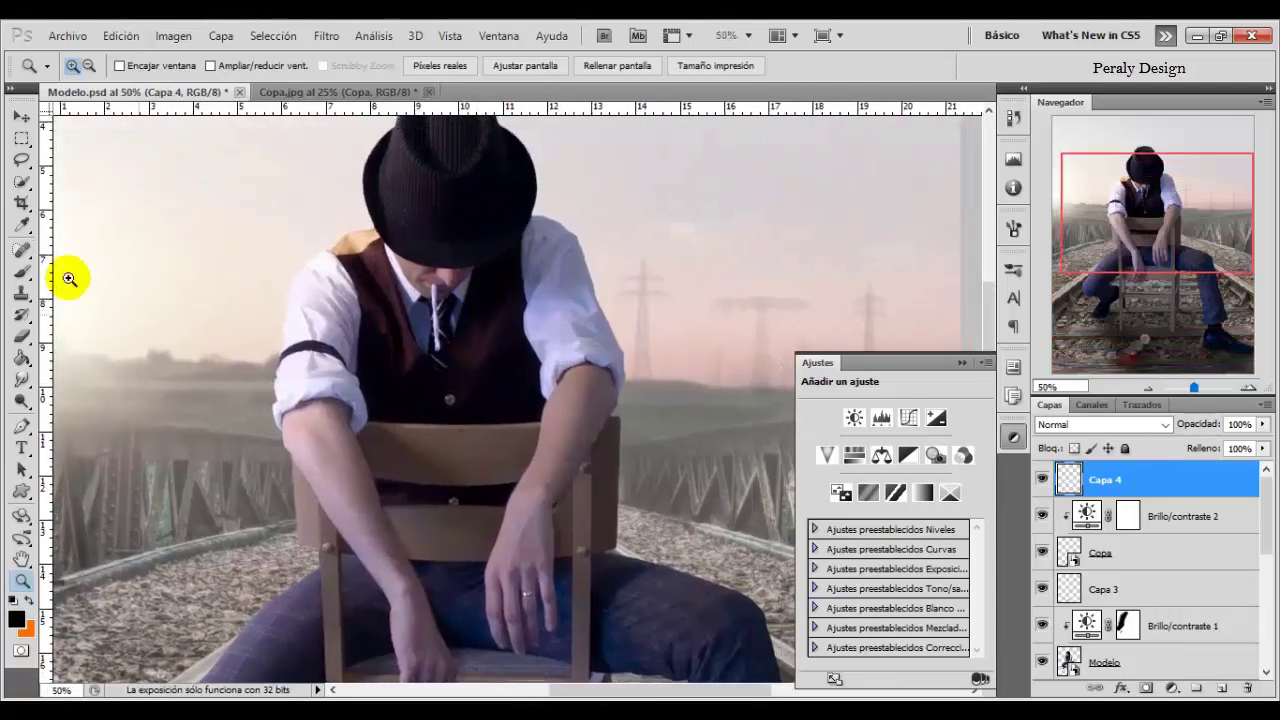
- Set the foreground colour to #e42a0c
{"action": "left_click", "coordinate": [22, 273]}
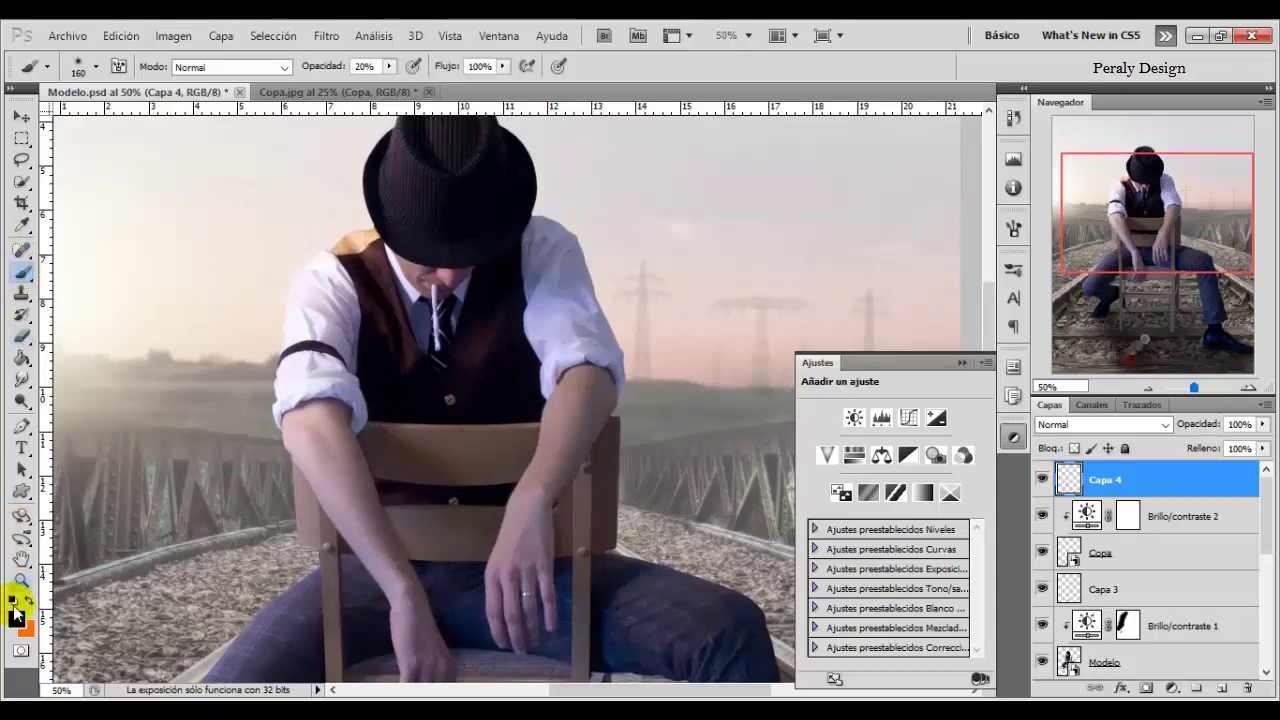
{"action": "left_click", "coordinate": [16, 617]}
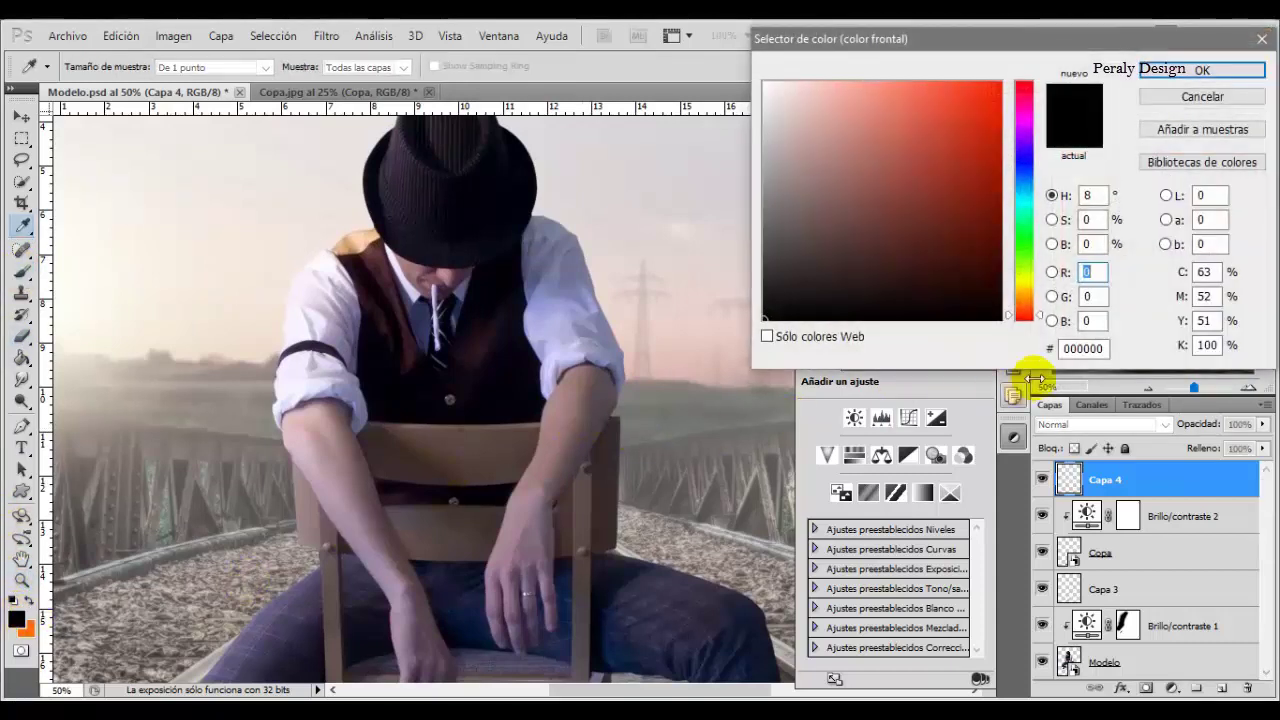
{"action": "left_click", "coordinate": [1100, 348]}
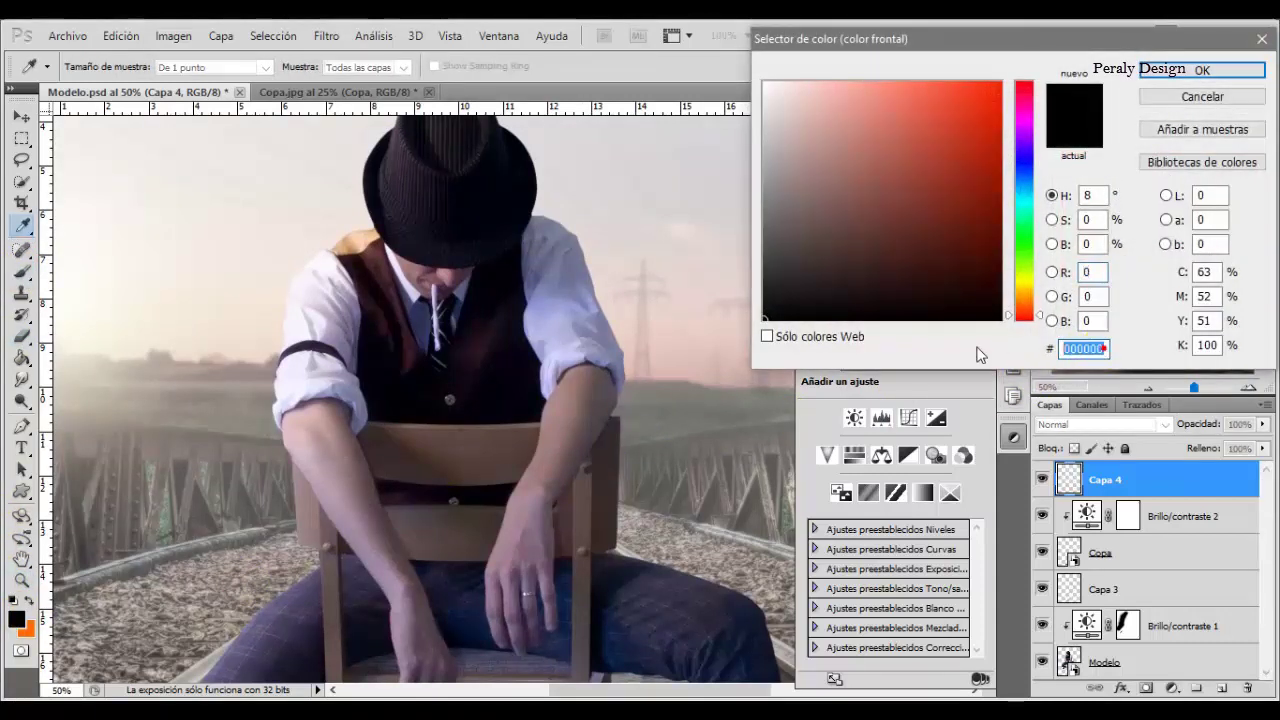
{"action": "type", "text": "e"}
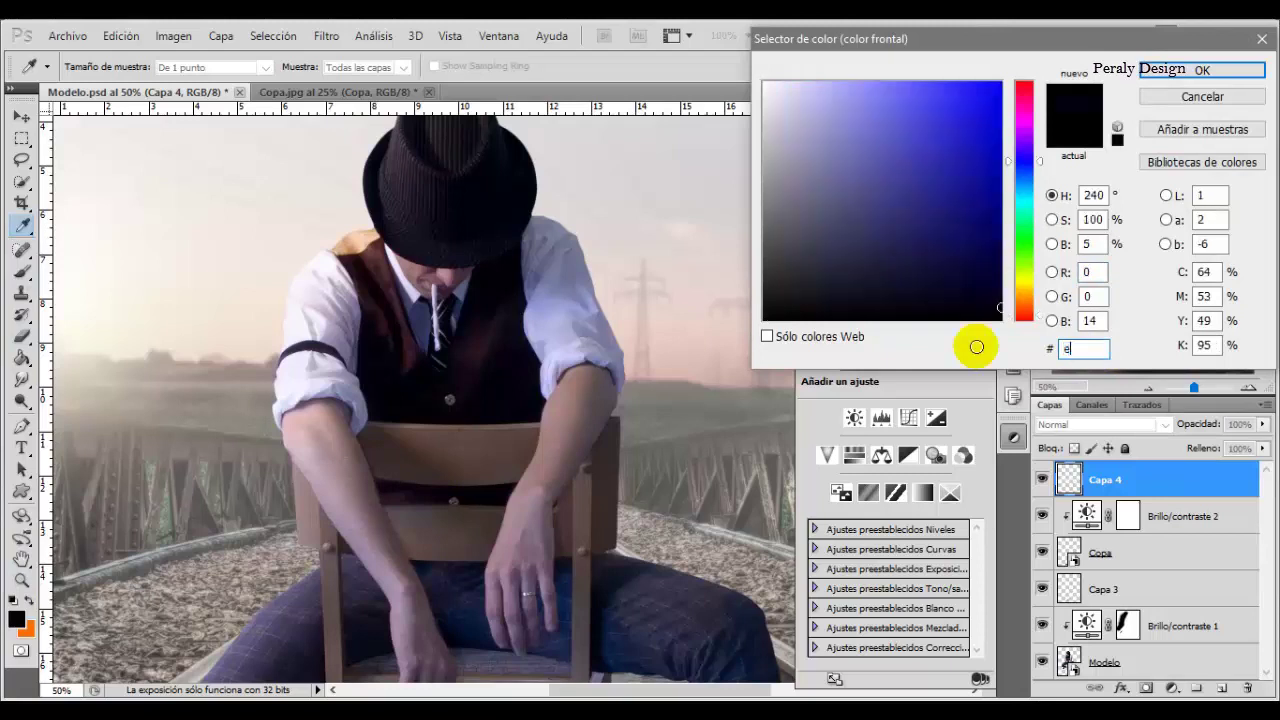
{"action": "type", "text": "42"}
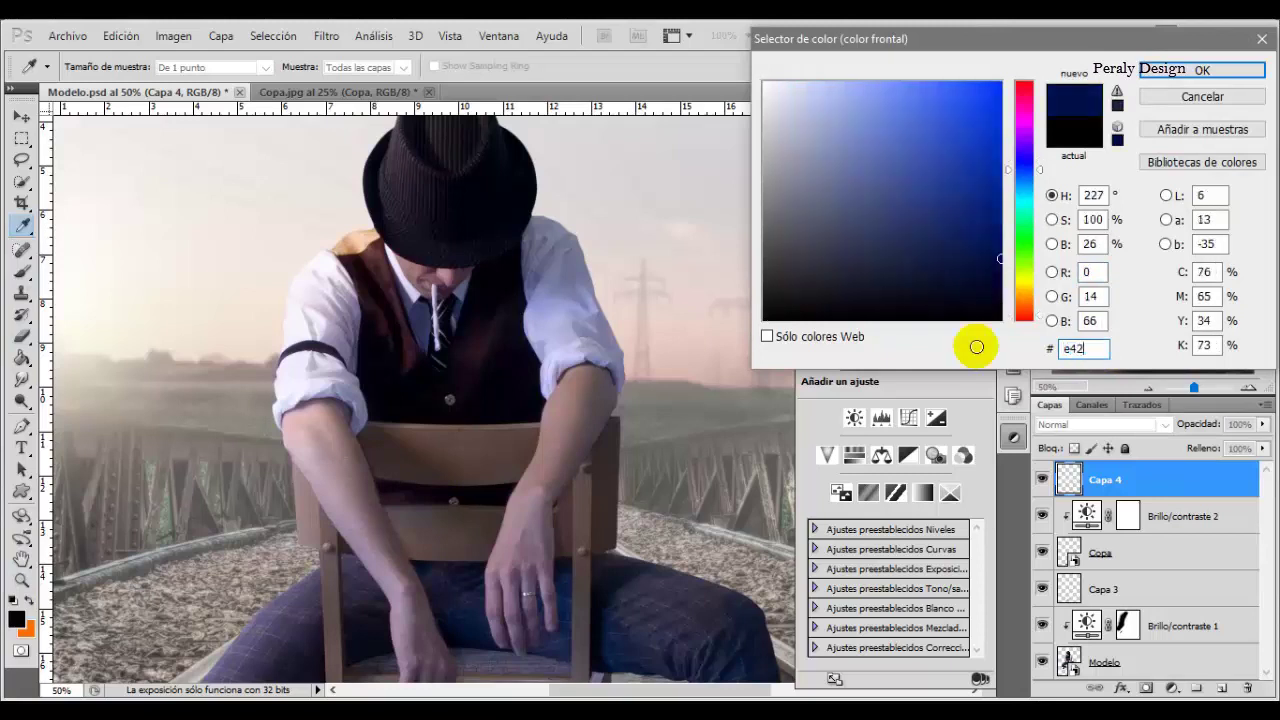
{"action": "type", "text": "a0c"}
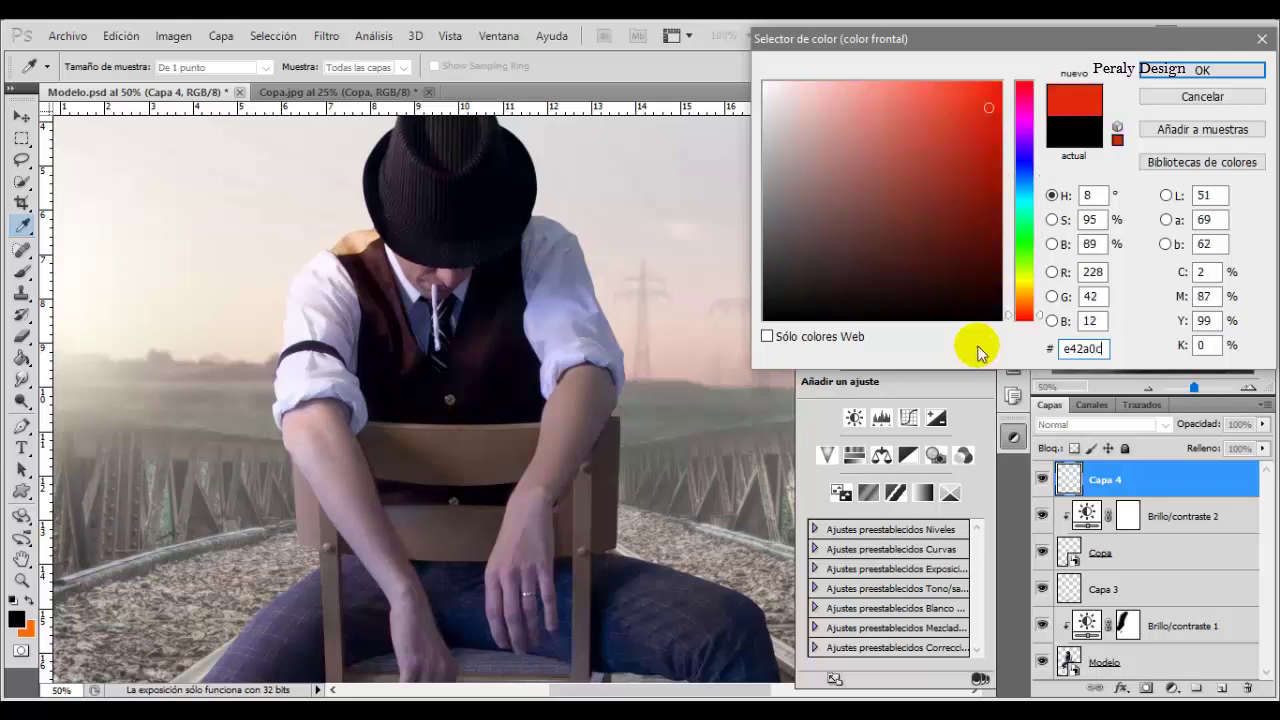
{"action": "left_click", "coordinate": [1201, 70]}
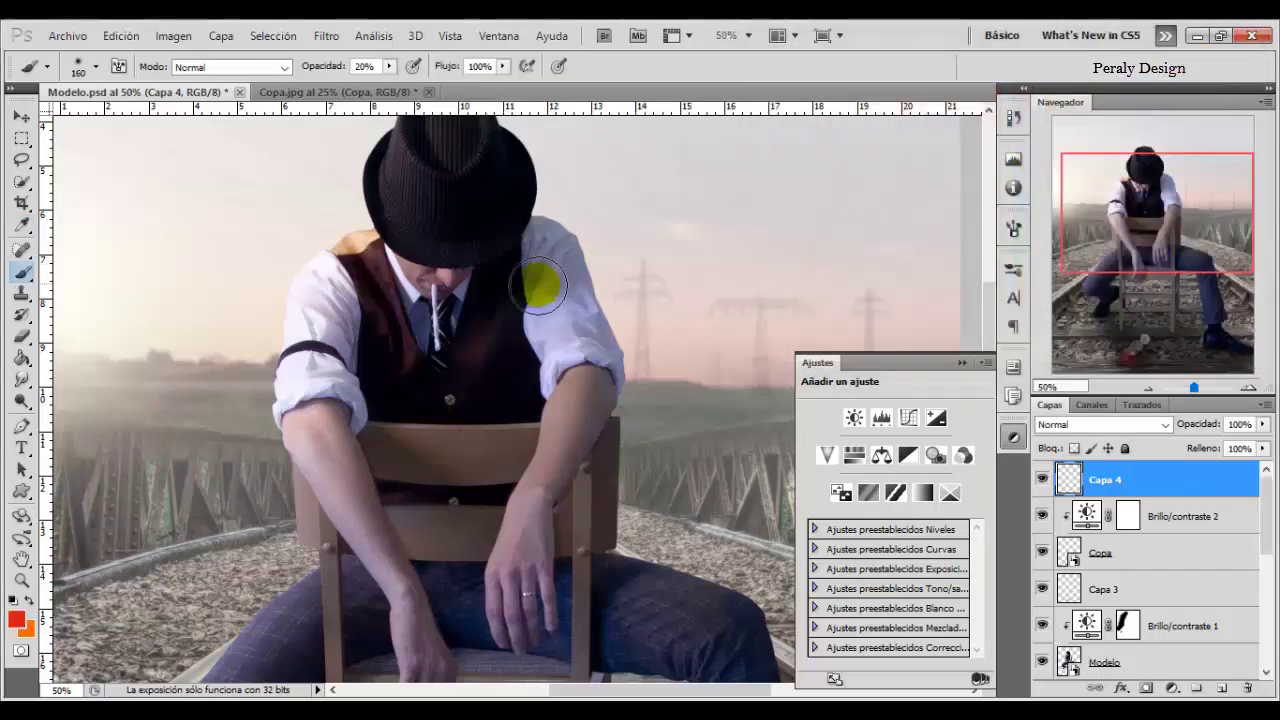
- Paint a red ember on the cigarette tip with a 12 px brush
{"action": "right_click", "coordinate": [543, 288]}
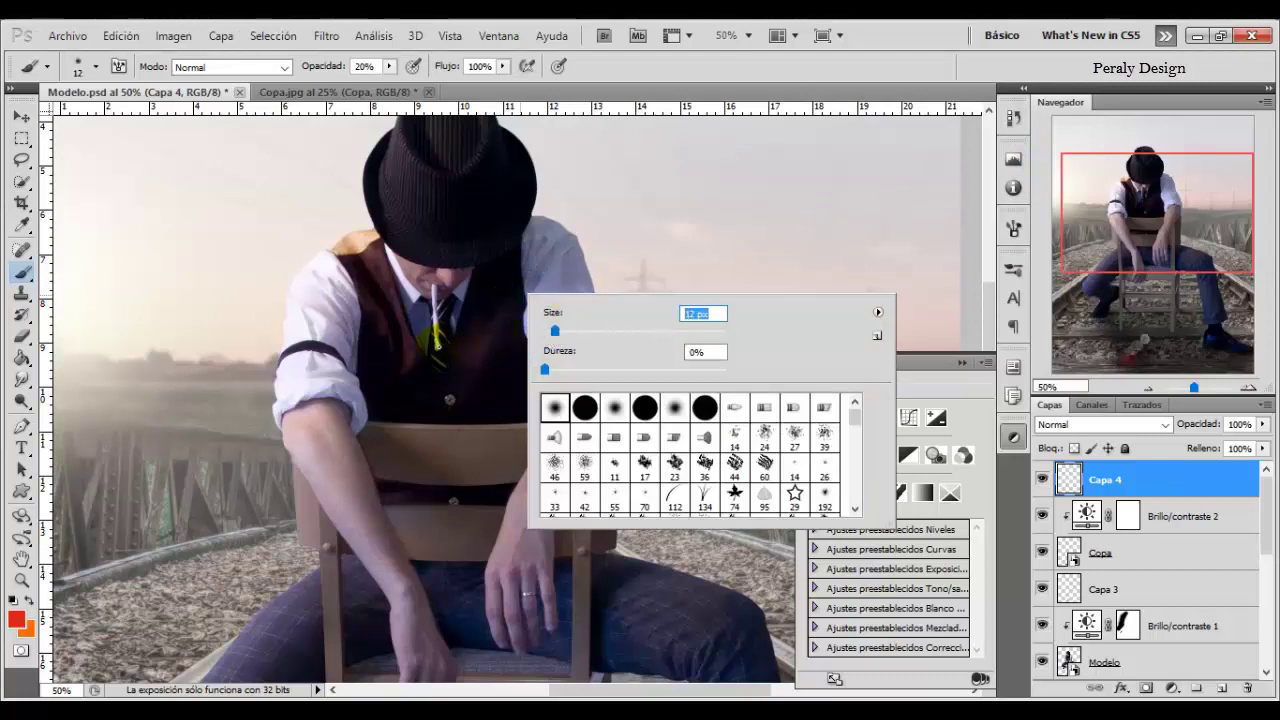
{"action": "key", "text": "Return"}
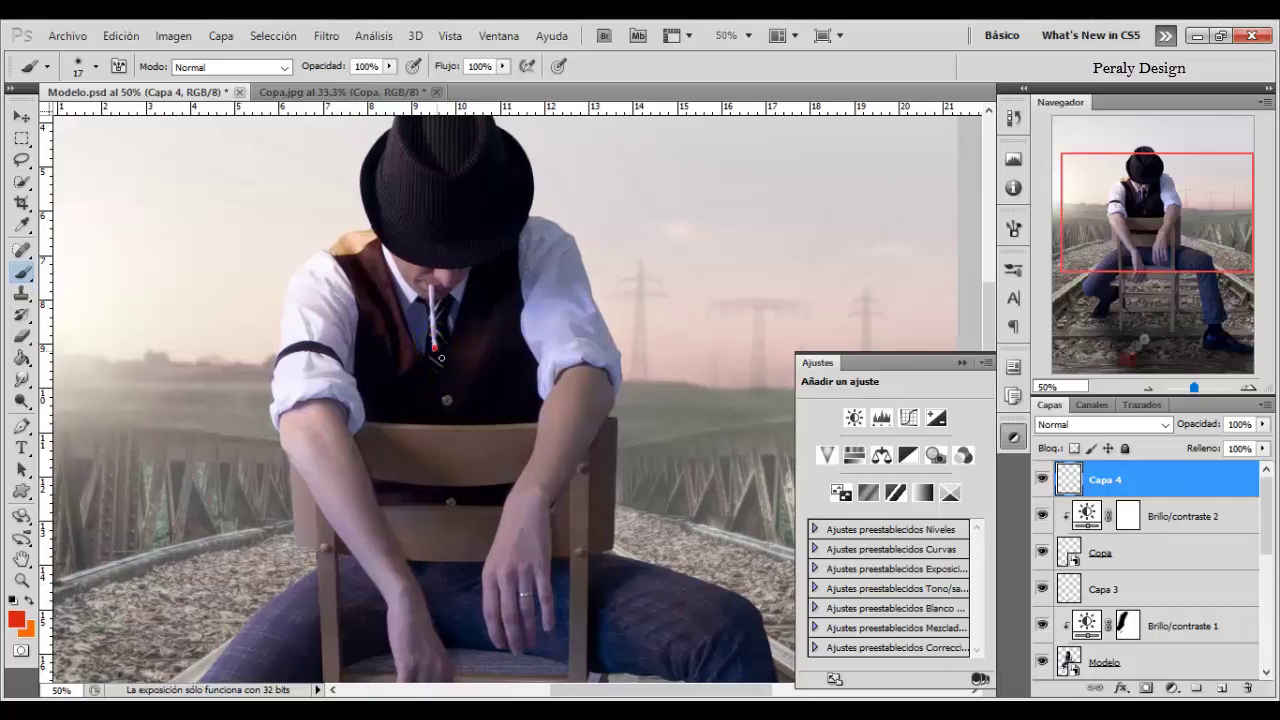
{"action": "left_click", "coordinate": [433, 348]}
{"action": "scroll", "coordinate": [453, 372], "scroll_direction": "up", "scroll_amount": 2}
{"action": "scroll", "coordinate": [453, 372], "scroll_direction": "right", "scroll_amount": 2}
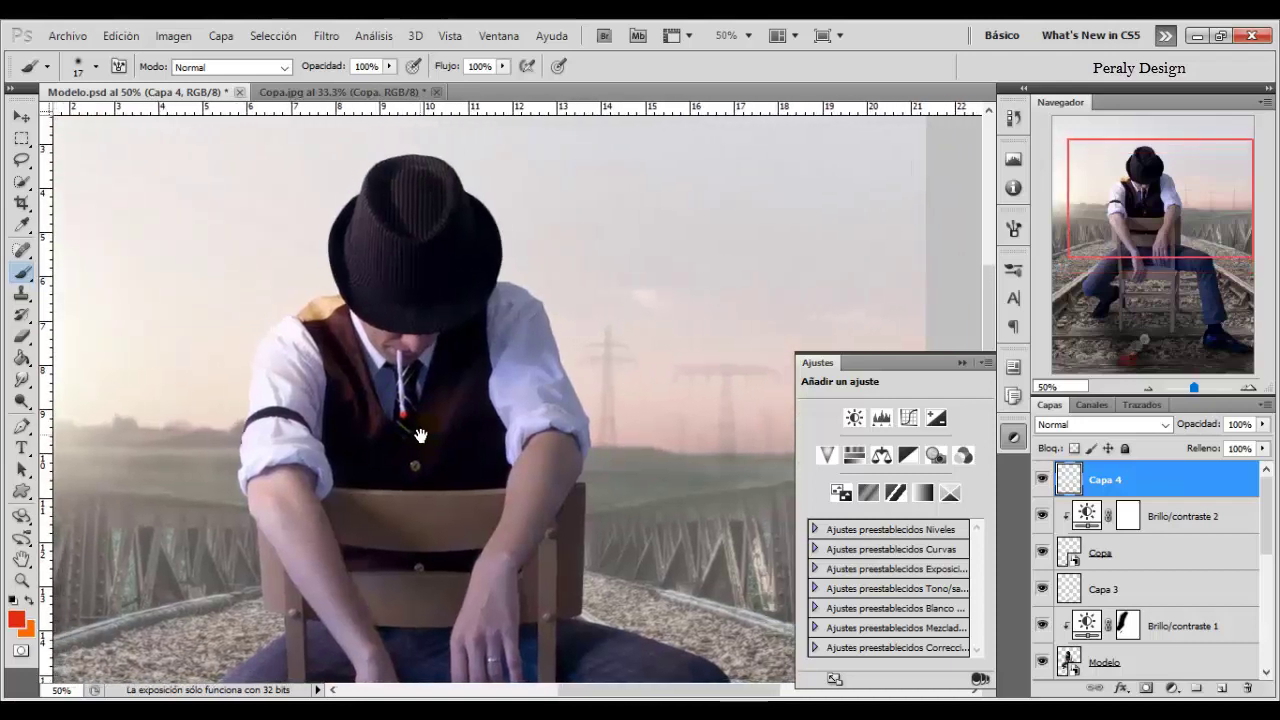
- Add a new layer Capa 5 and set the foreground colour to light grey c8c8c8
{"action": "left_click", "coordinate": [1222, 688]}
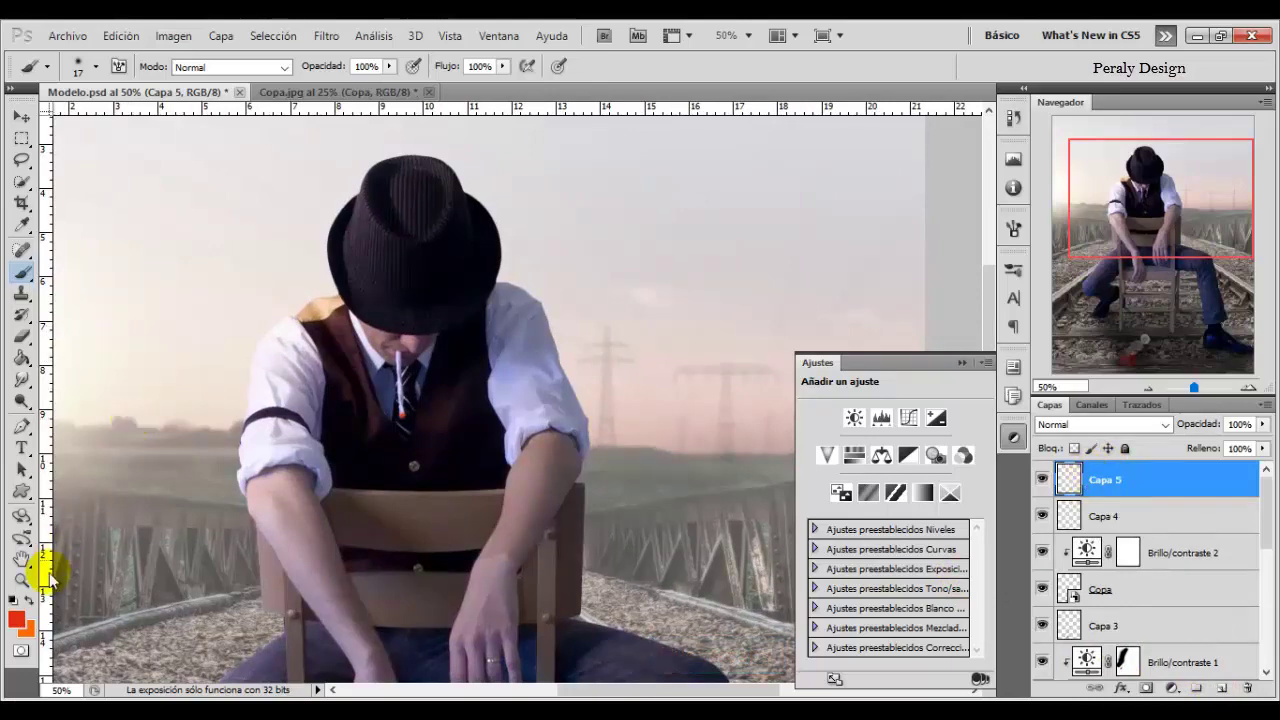
{"action": "left_click", "coordinate": [16, 619]}
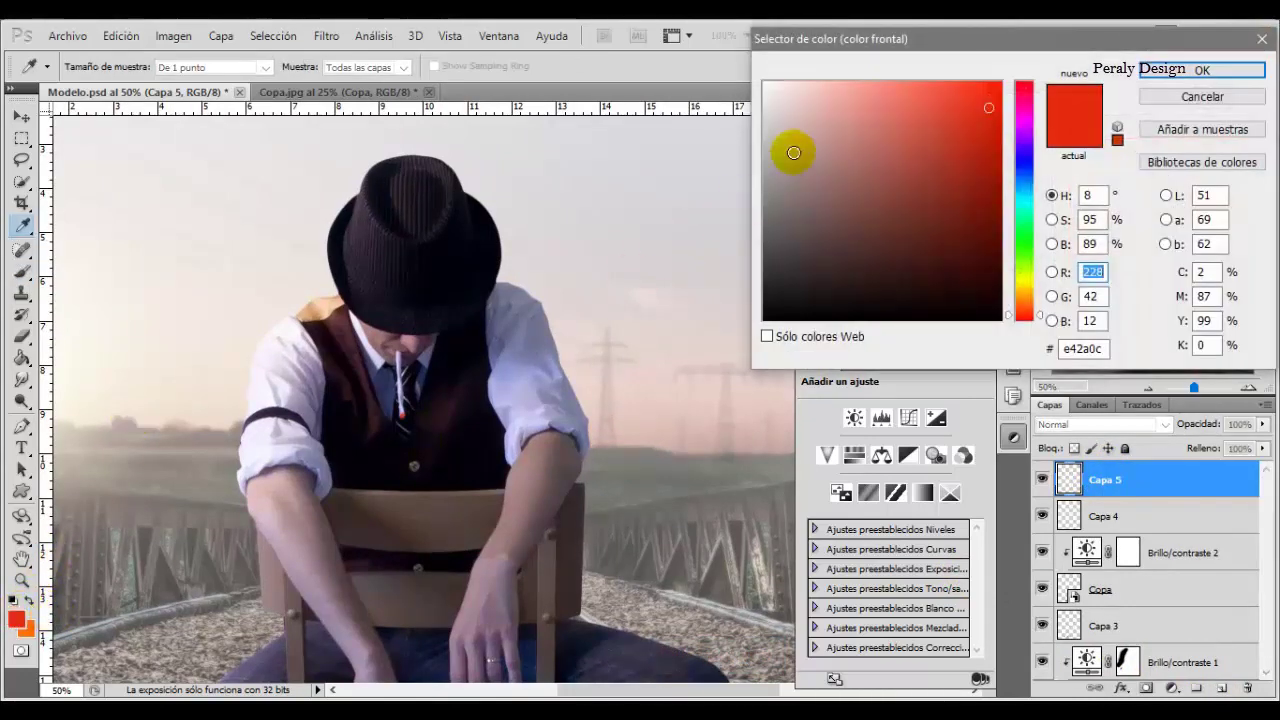
{"action": "left_click_drag", "start_coordinate": [791, 149], "coordinate": [744, 132]}
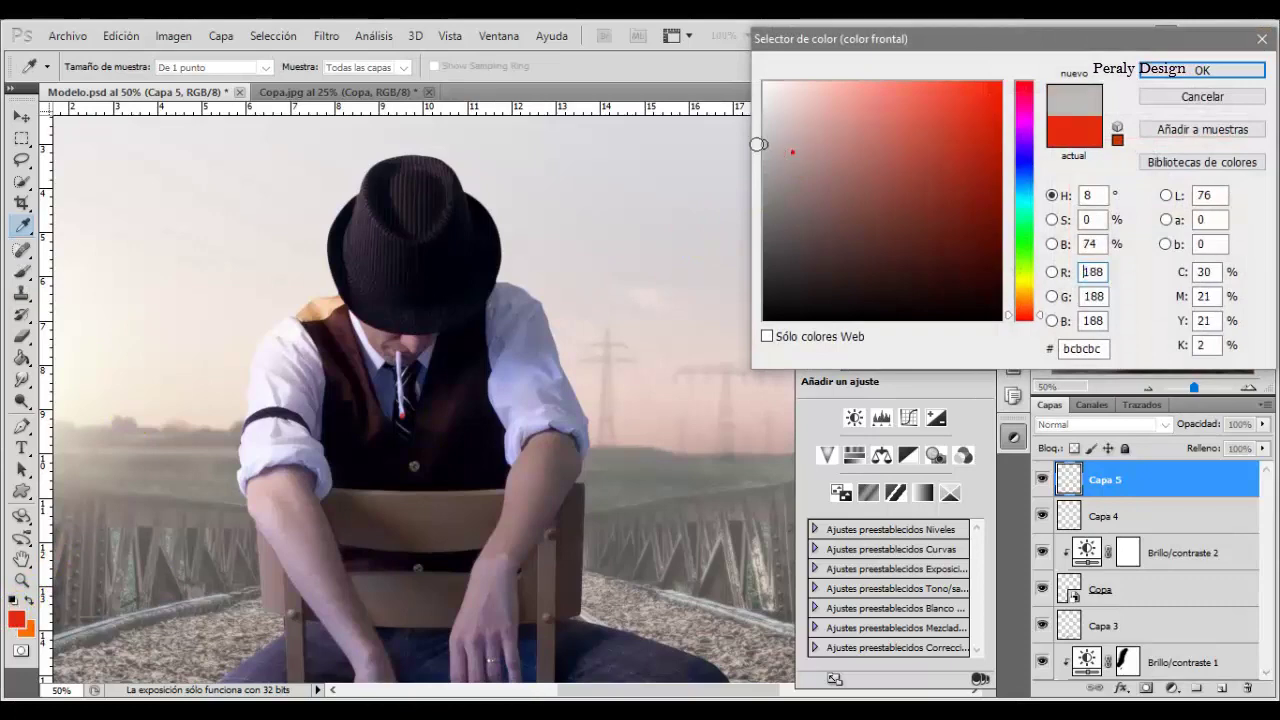
{"action": "left_click", "coordinate": [1198, 70]}
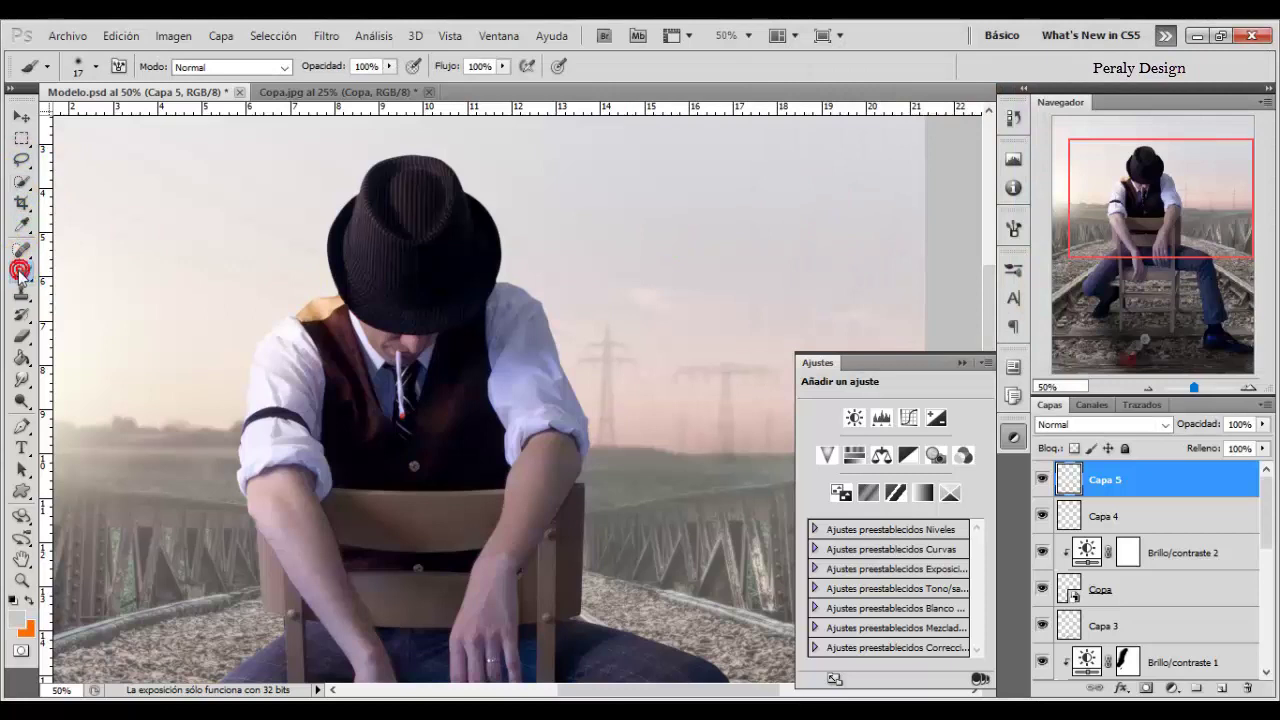
- Stamp grey smoke on the picture's left side with a 1024 px smoke brush
{"action": "right_click", "coordinate": [270, 274]}
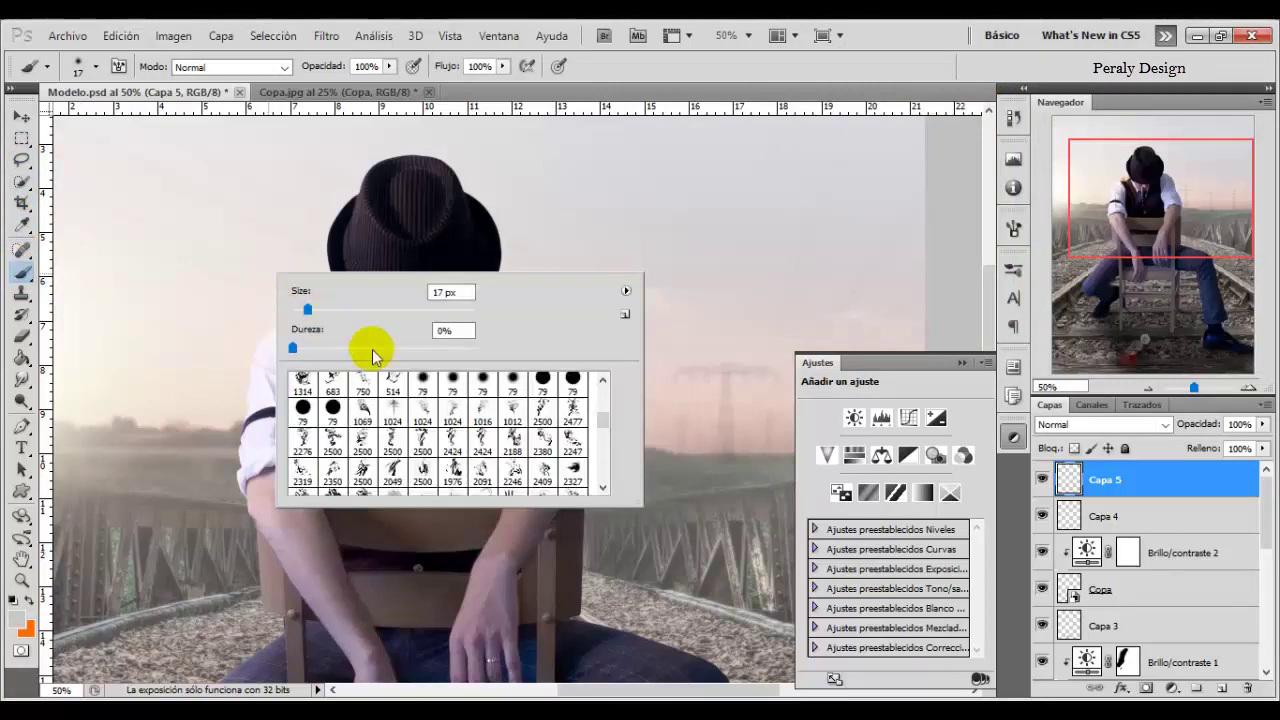
{"action": "left_click", "coordinate": [452, 412]}
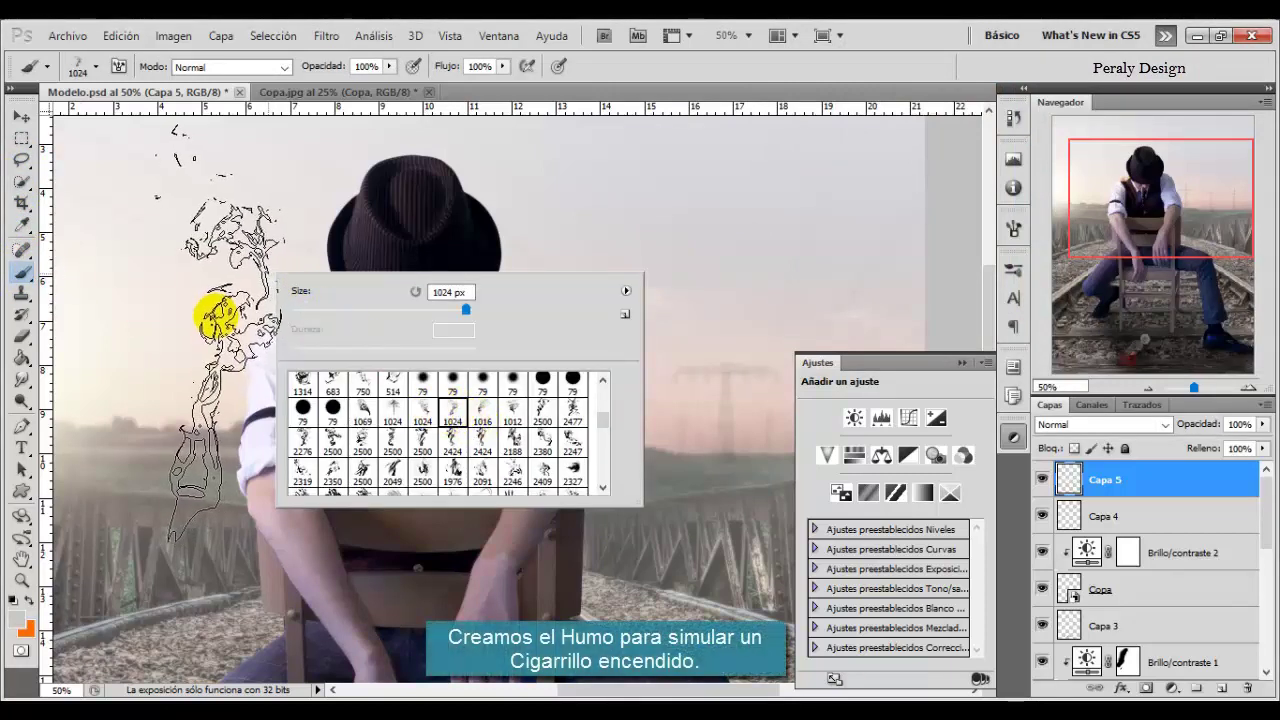
{"action": "left_click", "coordinate": [422, 410]}
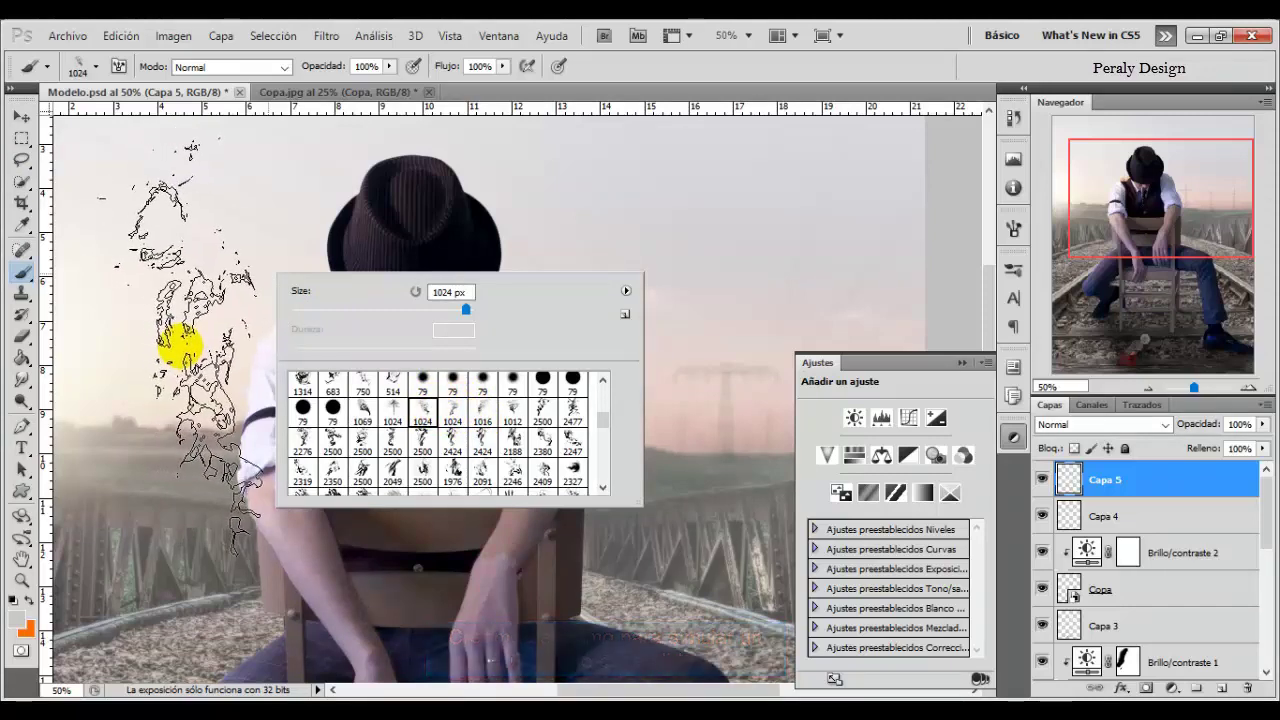
{"action": "left_click", "coordinate": [178, 345]}
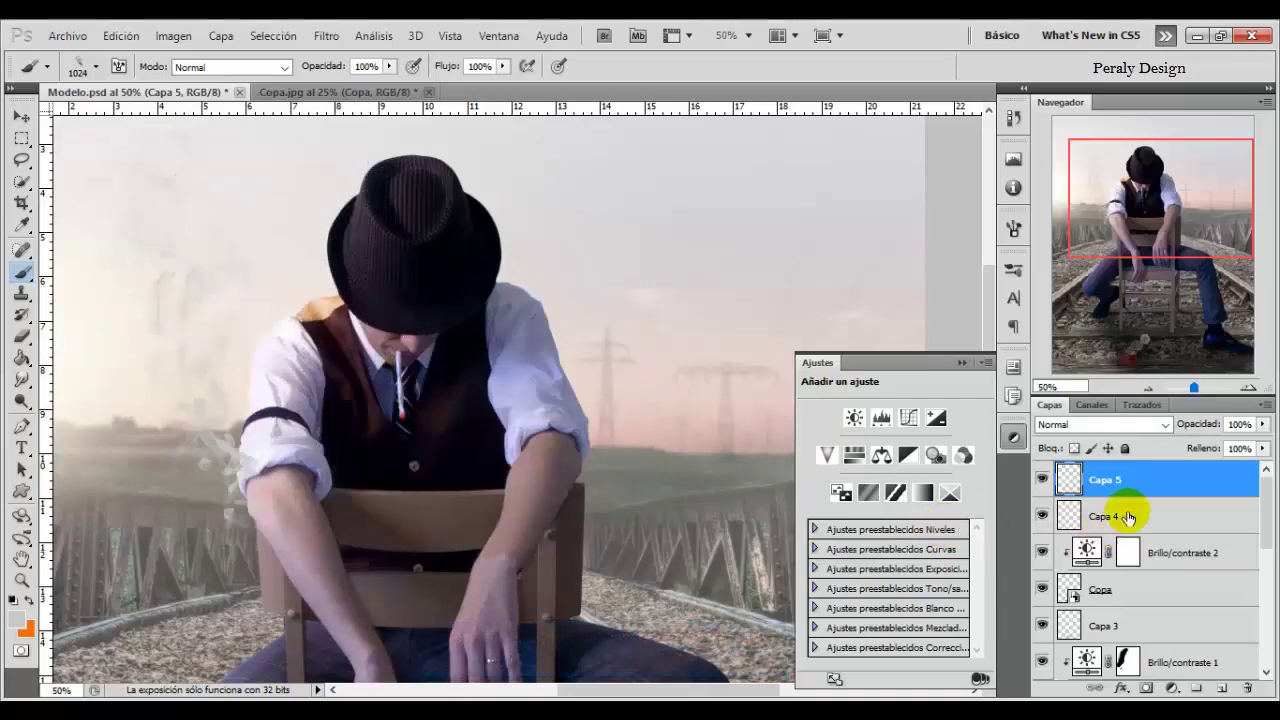
- Make Capa 5 a smart object, scale it to 40.63%, rotate 46.43°, and set it on the cigarette tip
{"action": "right_click", "coordinate": [1108, 484]}
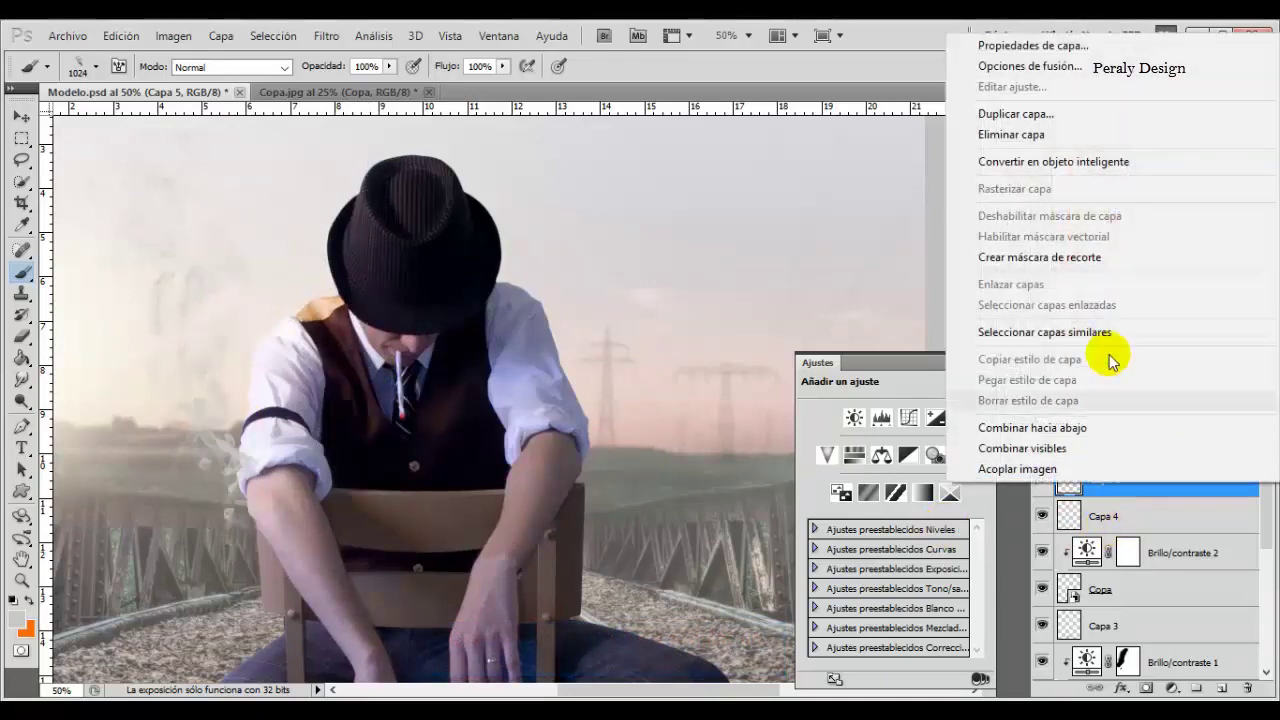
{"action": "left_click", "coordinate": [1108, 162]}
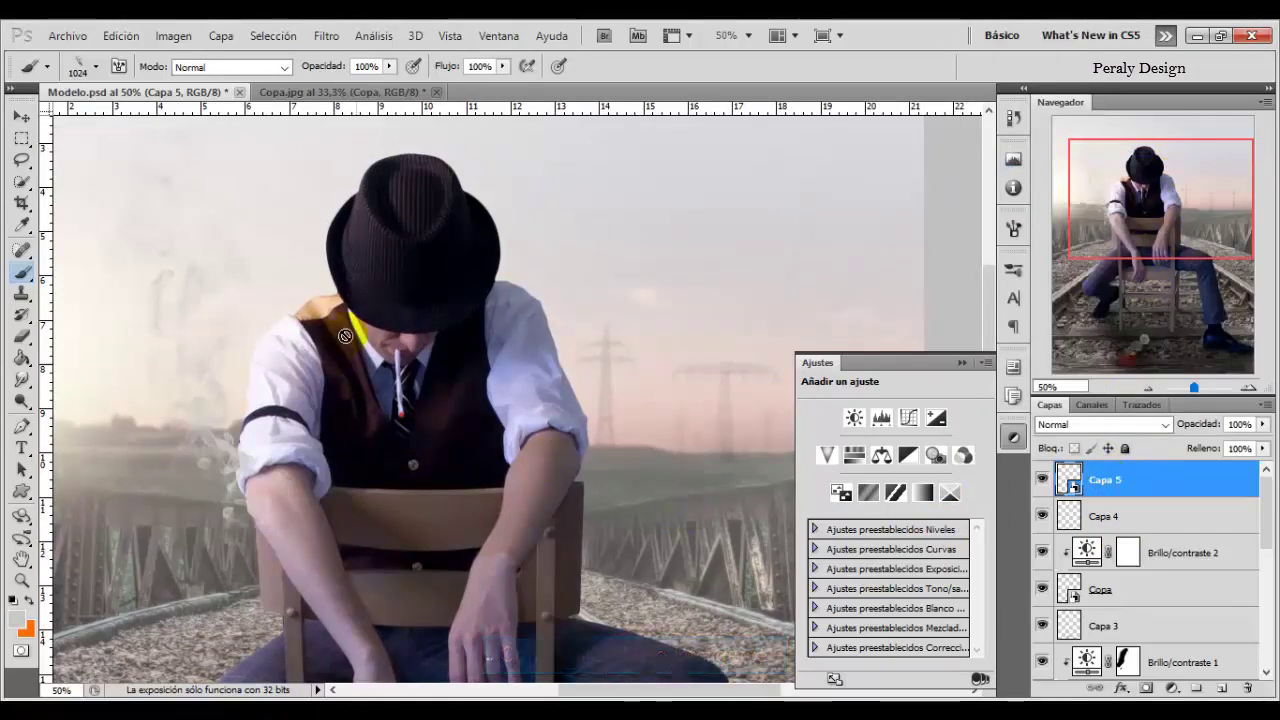
{"action": "key", "text": "ctrl+t"}
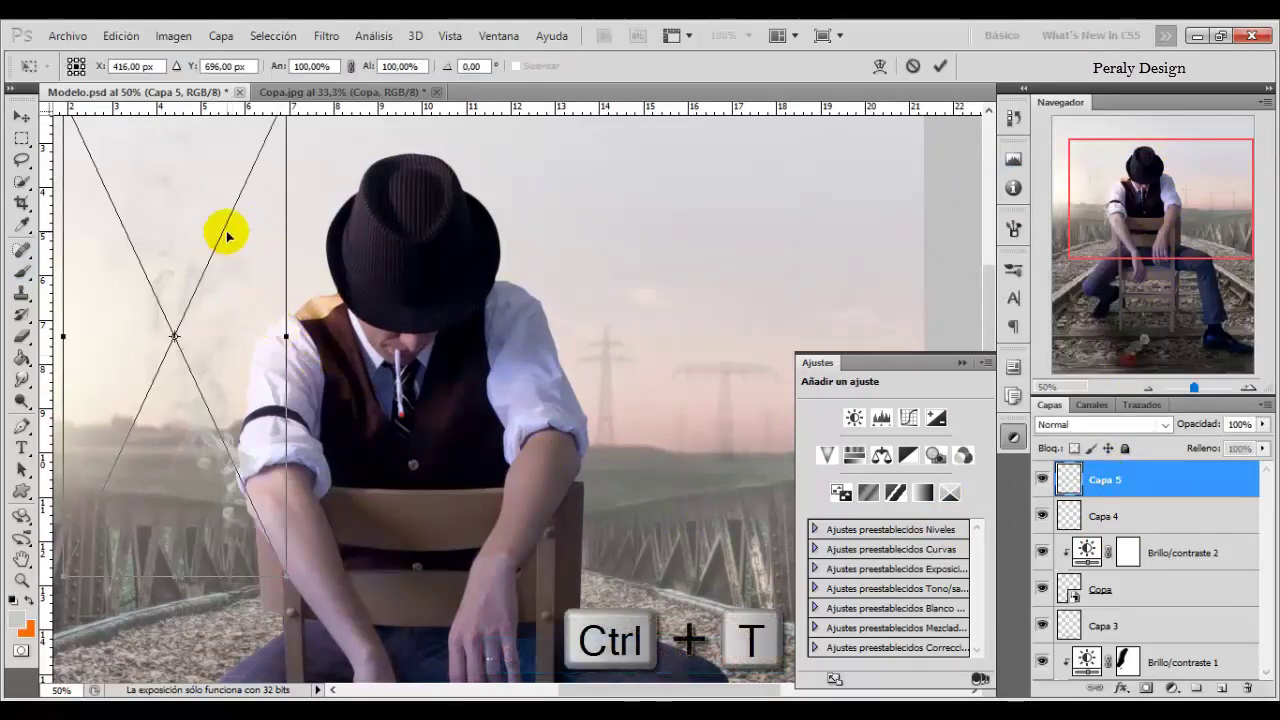
{"action": "left_click_drag", "start_coordinate": [253, 255], "coordinate": [413, 347]}
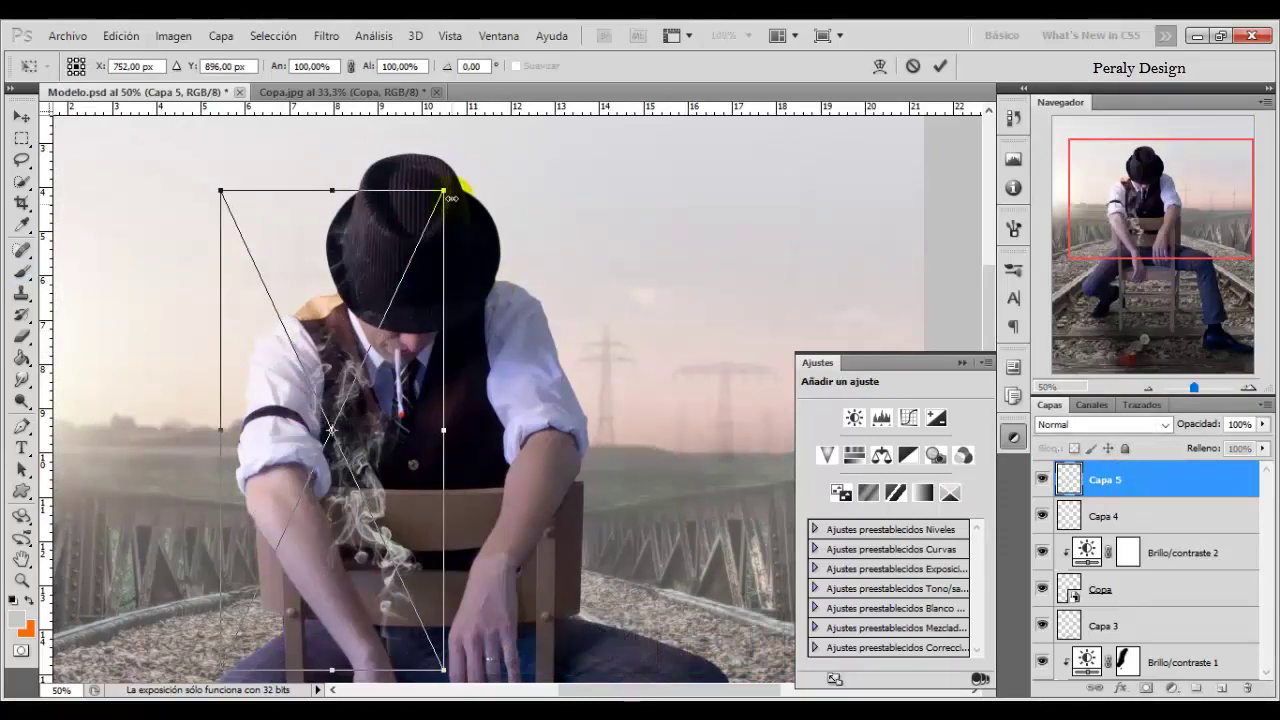
{"action": "left_click_drag", "start_coordinate": [443, 188], "coordinate": [411, 259]}
{"action": "mouse_move", "coordinate": [411, 313]}
{"action": "left_mouse_down"}
{"action": "mouse_move", "coordinate": [345, 418]}
{"action": "mouse_move", "coordinate": [422, 376]}
{"action": "mouse_move", "coordinate": [501, 295]}
{"action": "mouse_move", "coordinate": [506, 179]}
{"action": "mouse_move", "coordinate": [492, 242]}
{"action": "left_mouse_up"}
{"action": "left_click_drag", "start_coordinate": [523, 371], "coordinate": [448, 372]}
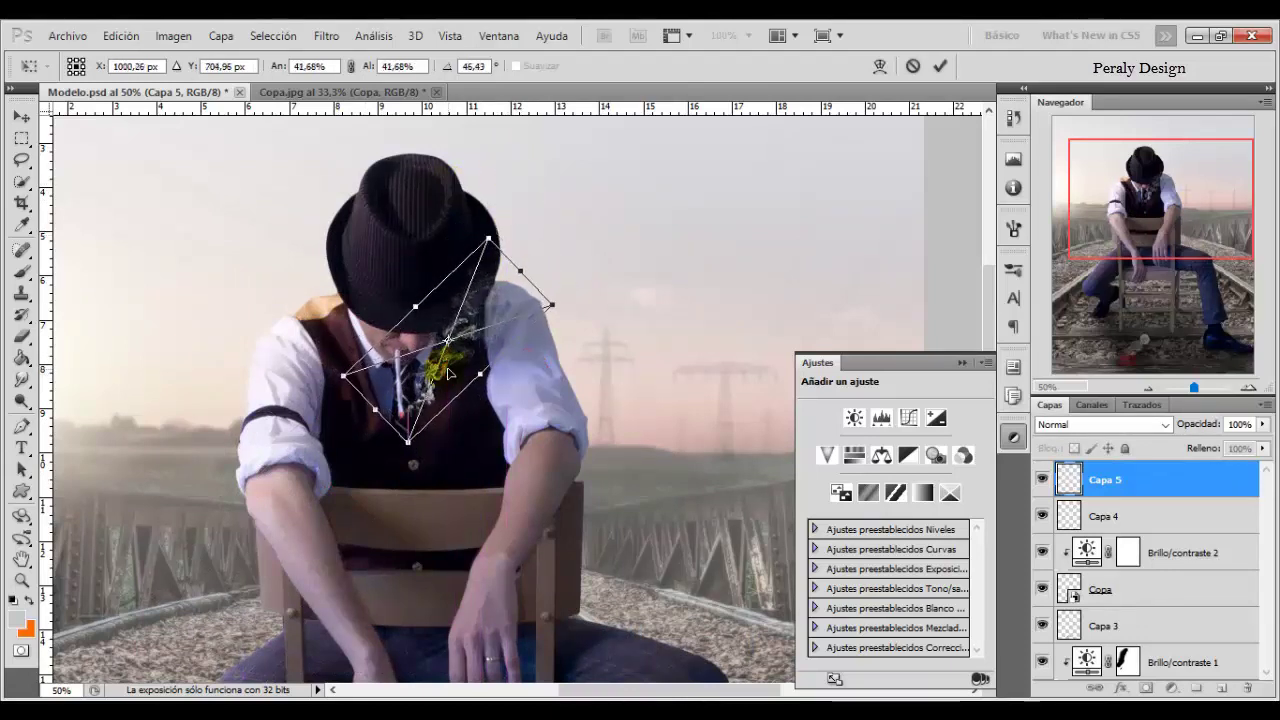
{"action": "left_click_drag", "start_coordinate": [492, 238], "coordinate": [490, 243]}
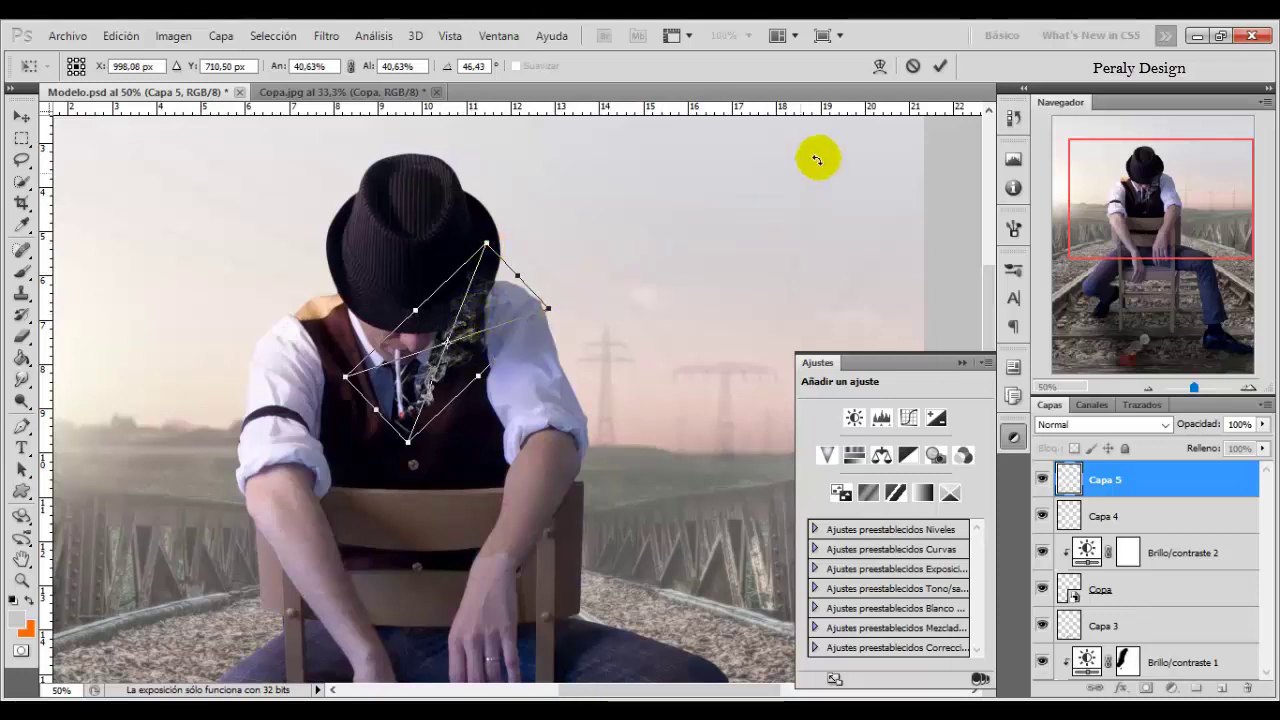
{"action": "left_click", "coordinate": [940, 66]}
{"action": "key", "text": "b"}
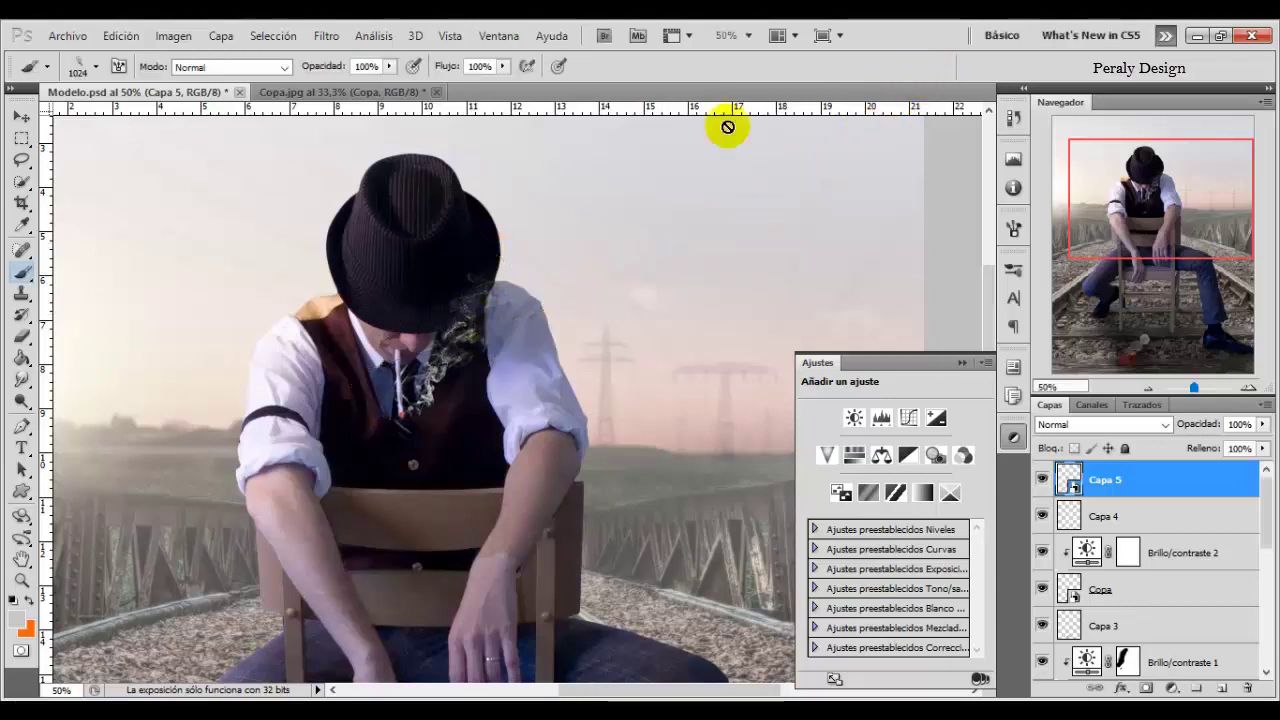
{"action": "left_click", "coordinate": [21, 115]}
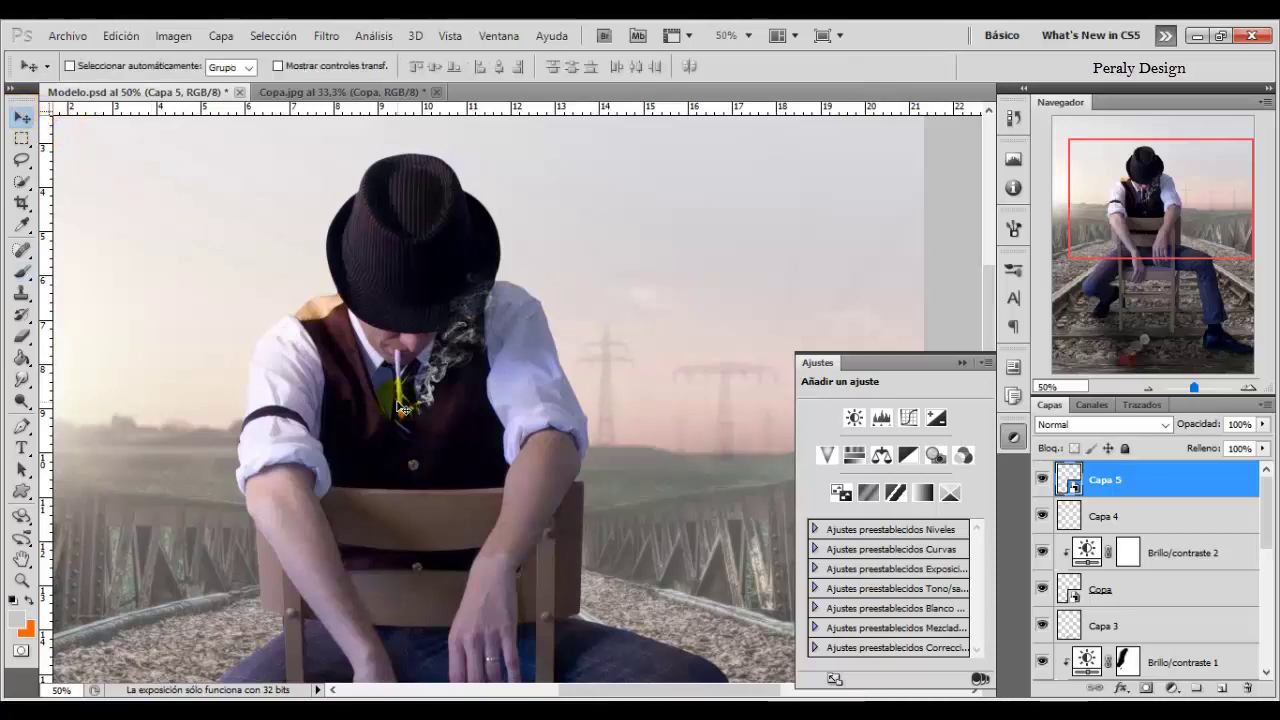
{"action": "left_click_drag", "start_coordinate": [481, 432], "coordinate": [472, 416]}
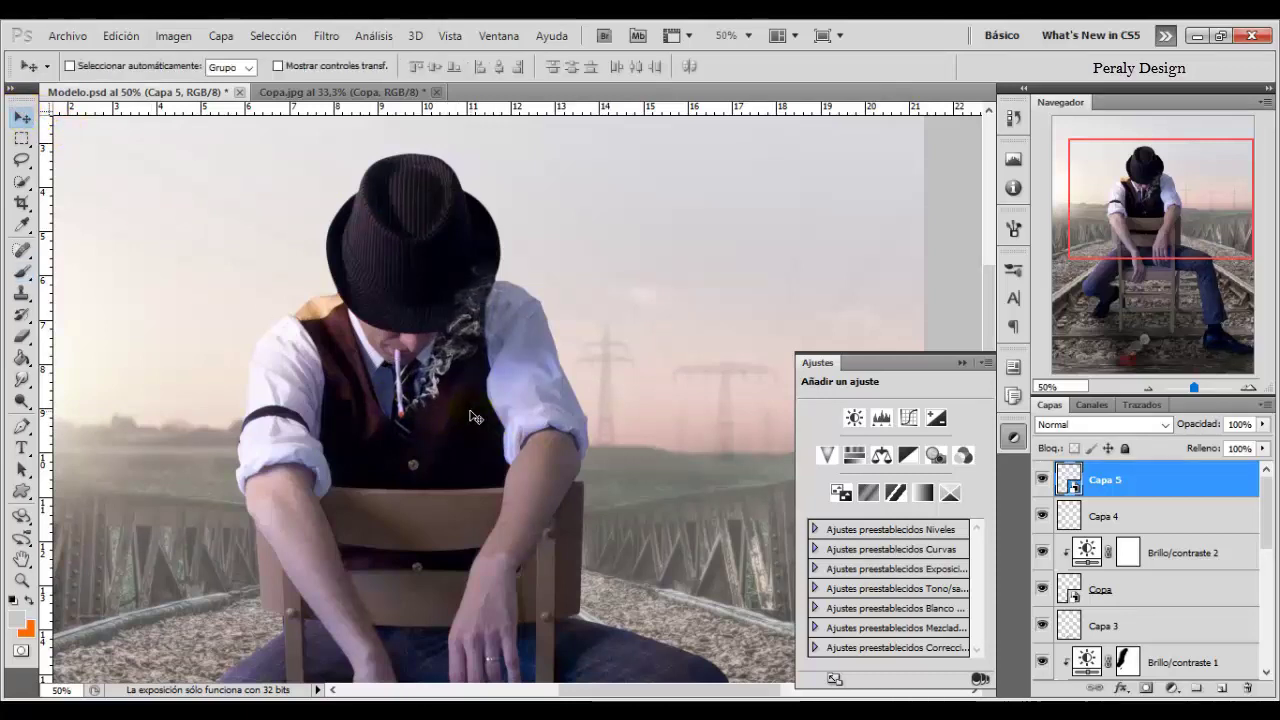
- Zoom out to fit the whole image in the window
{"action": "left_click", "coordinate": [21, 580]}
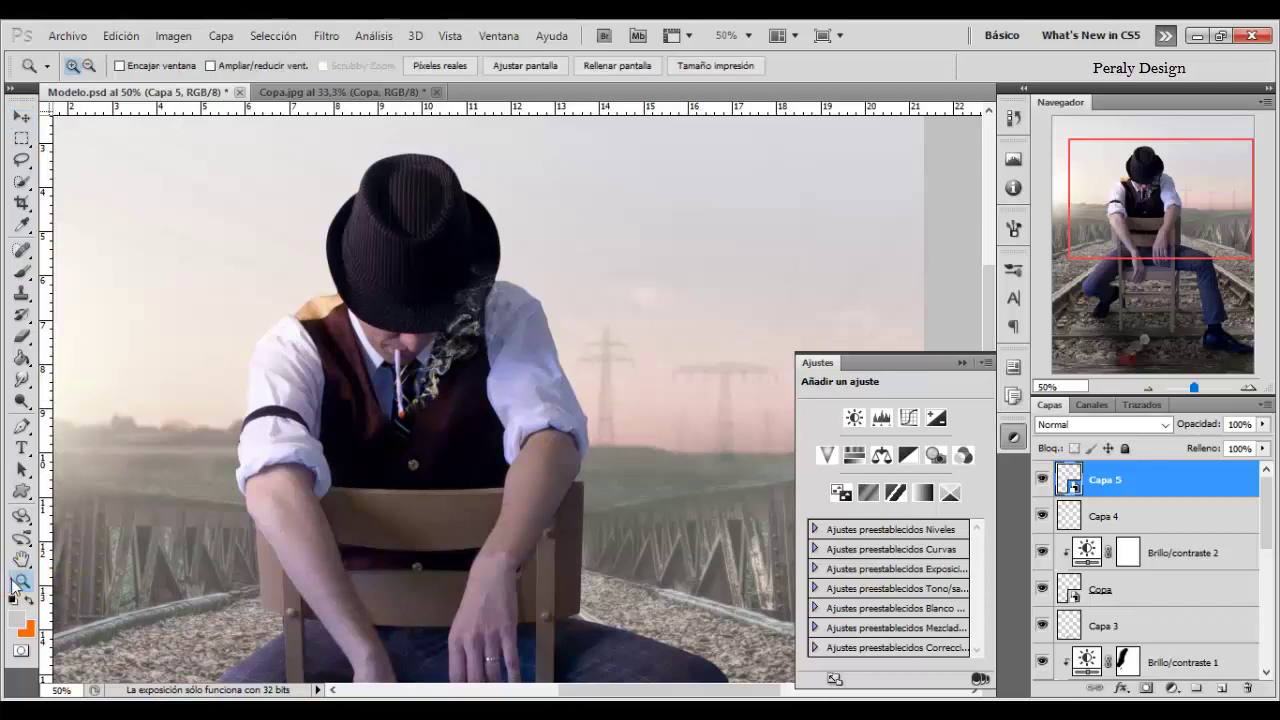
{"action": "right_click", "coordinate": [394, 456]}
{"action": "left_click", "coordinate": [440, 455]}
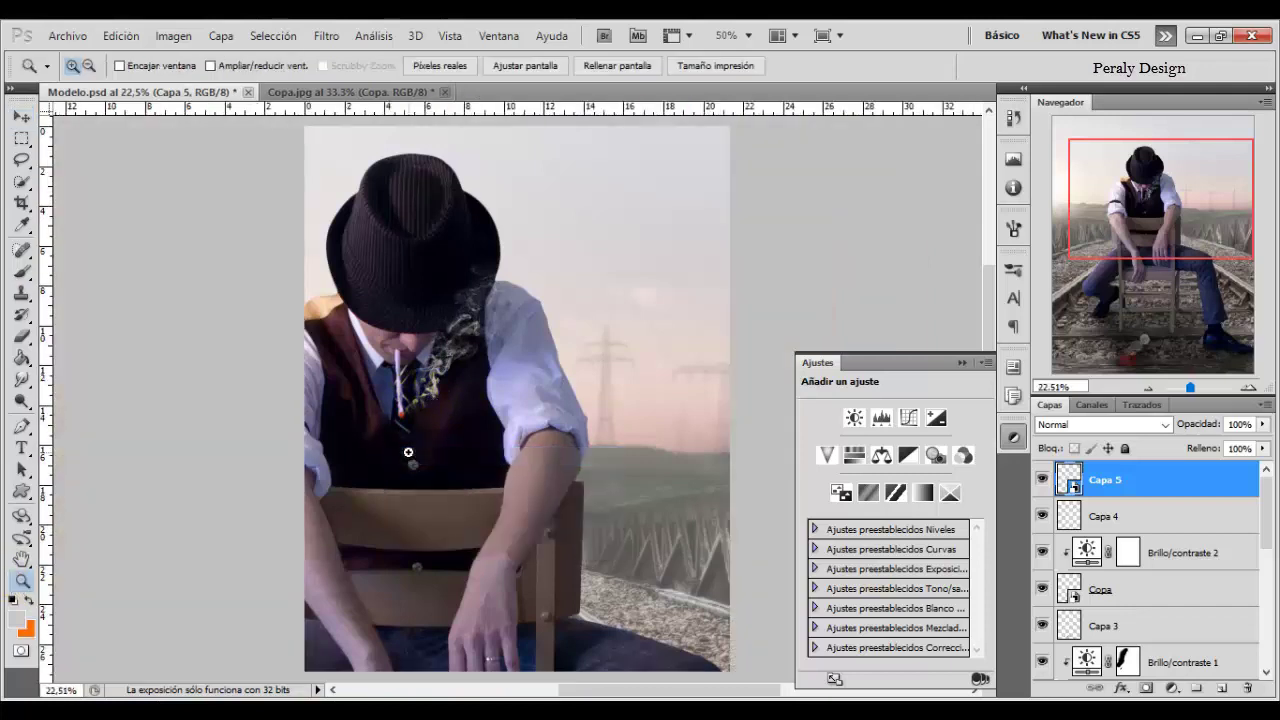
{"action": "left_click", "coordinate": [455, 485], "text": "alt"}
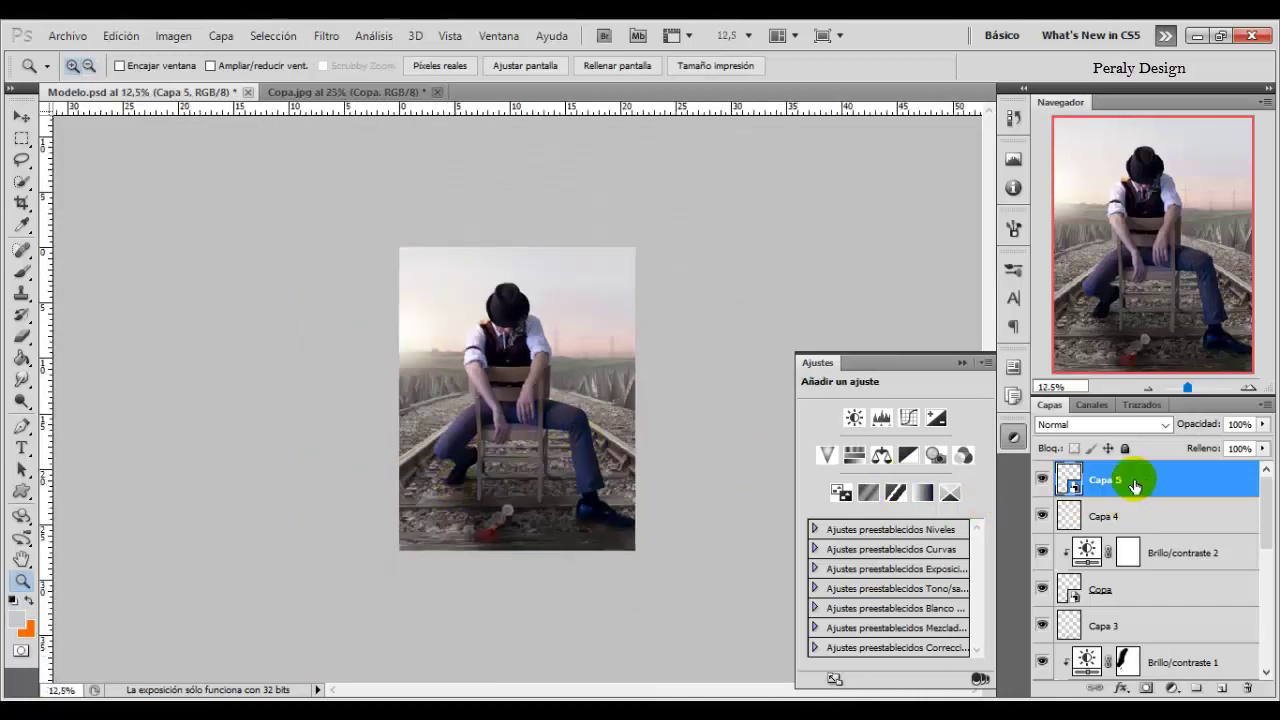
- On a new layer Capa 6, paint an orange glow on the left with a very large soft brush
{"action": "left_click", "coordinate": [1222, 688]}
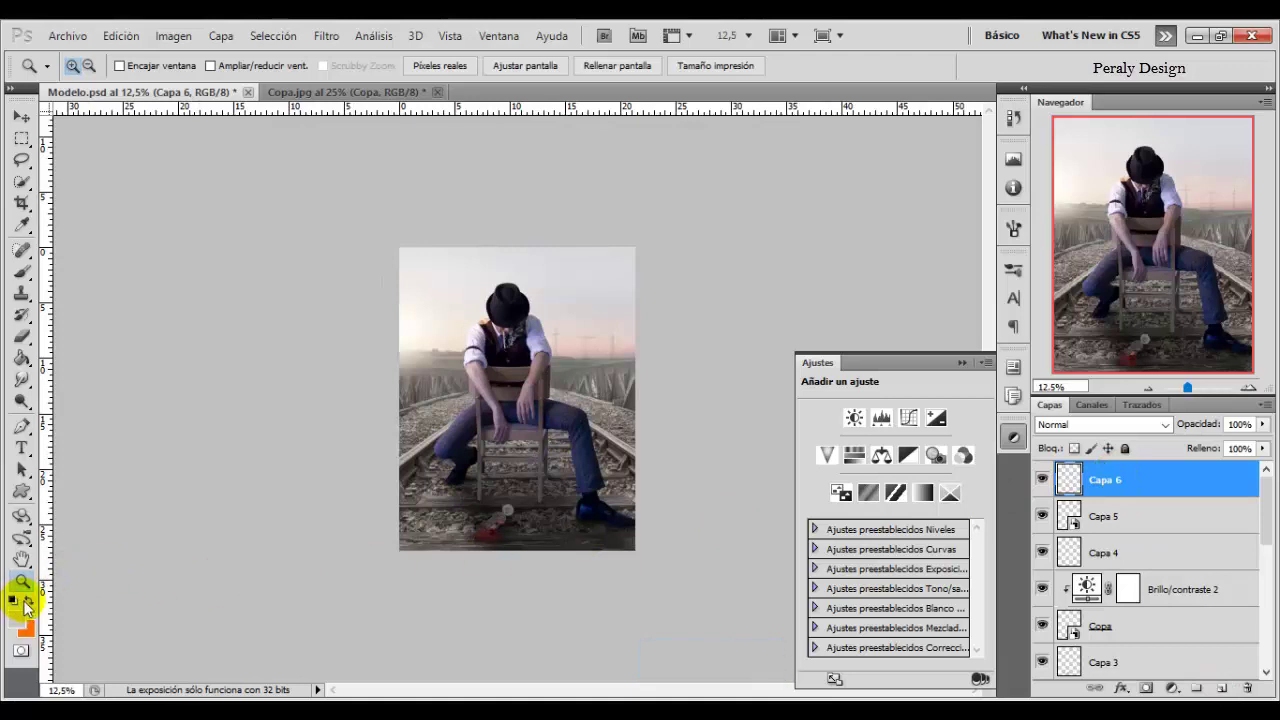
{"action": "left_click", "coordinate": [22, 271]}
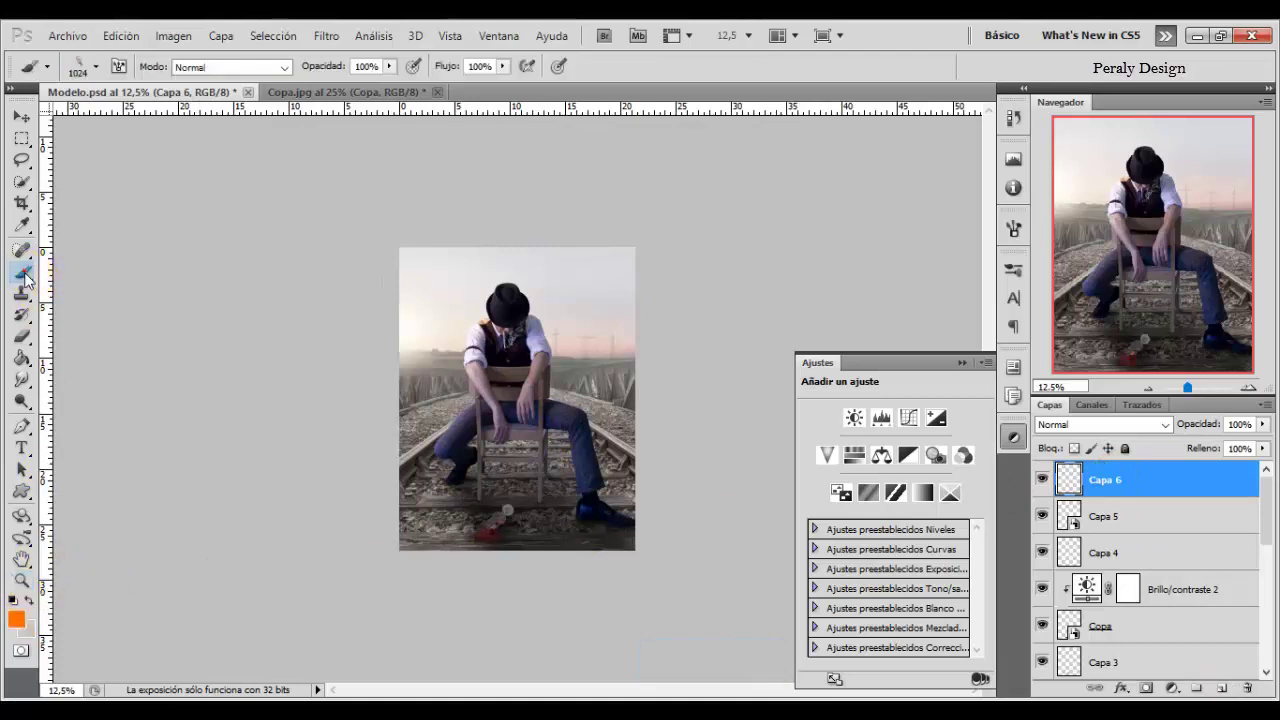
{"action": "right_click", "coordinate": [449, 328]}
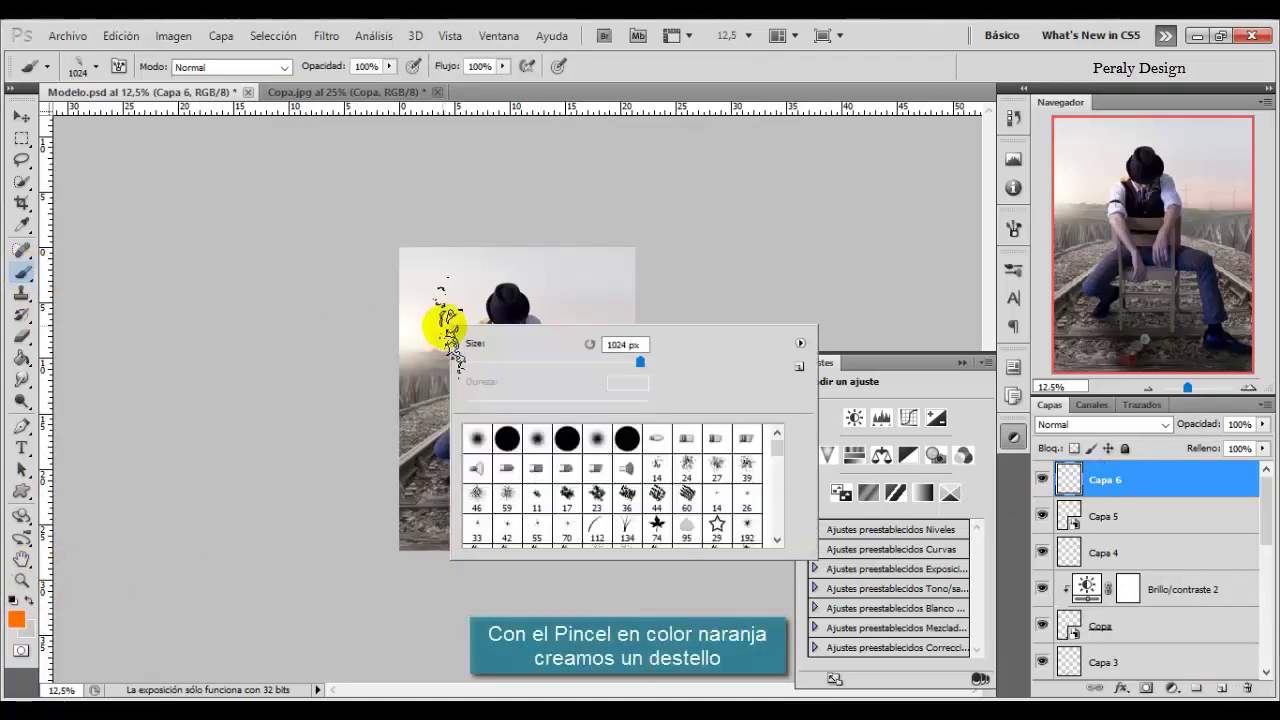
{"action": "left_click", "coordinate": [477, 442]}
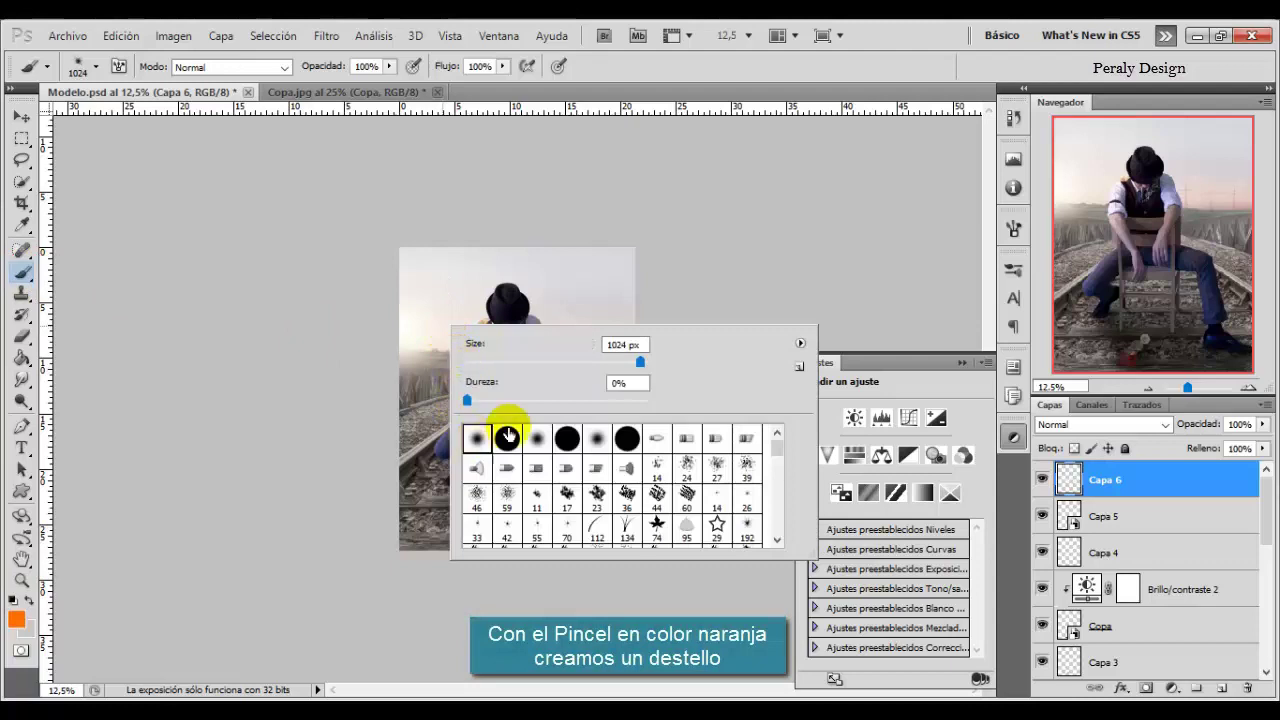
{"action": "left_click_drag", "start_coordinate": [640, 362], "coordinate": [644, 362]}
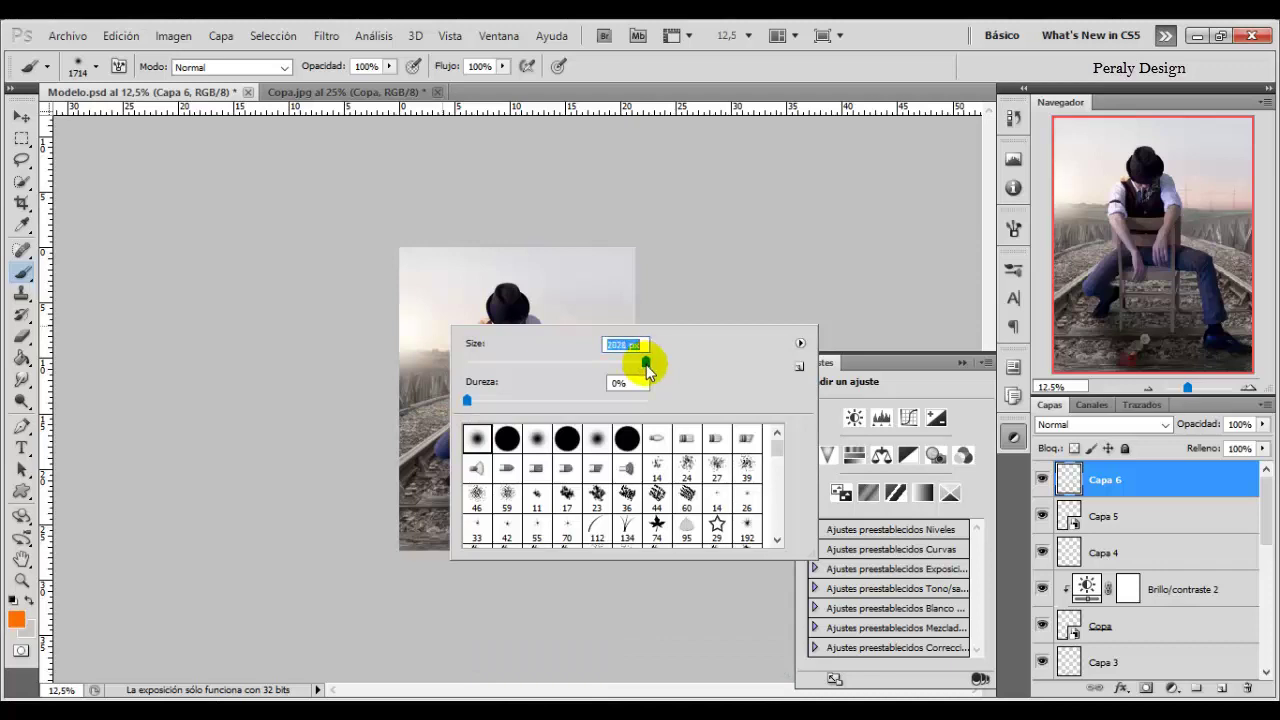
{"action": "left_click", "coordinate": [671, 72]}
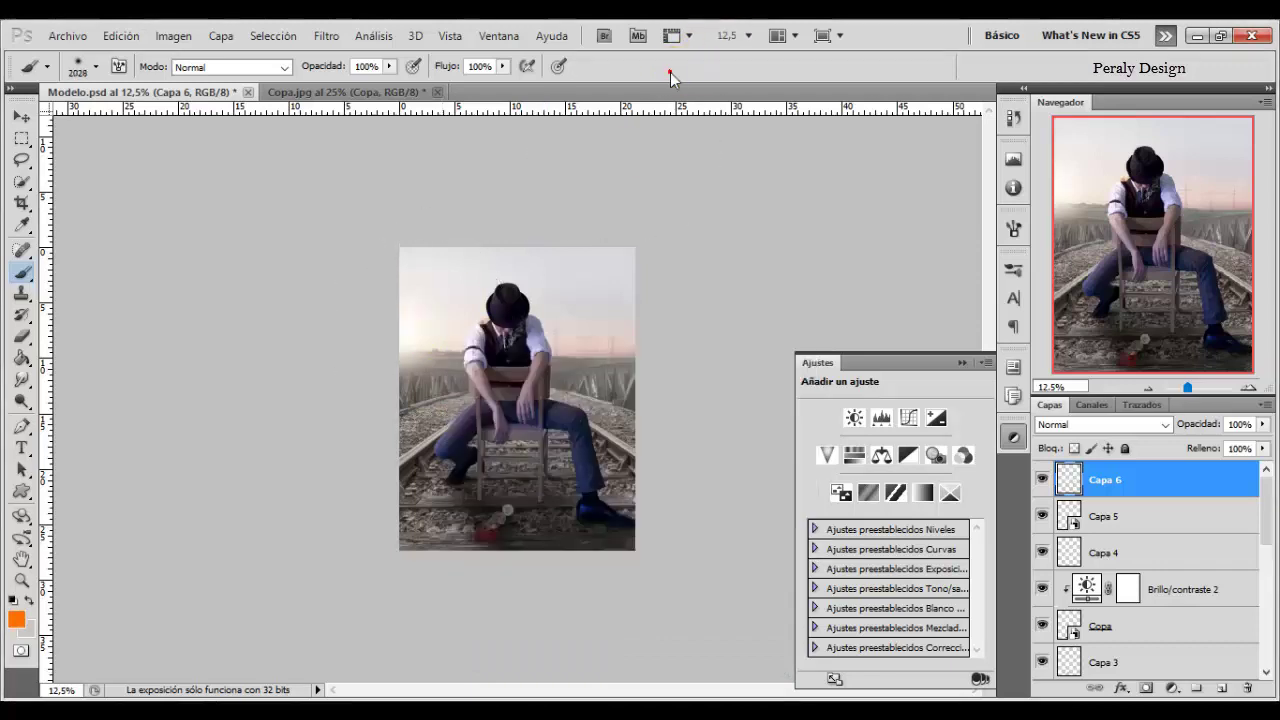
{"action": "left_click", "coordinate": [412, 346]}
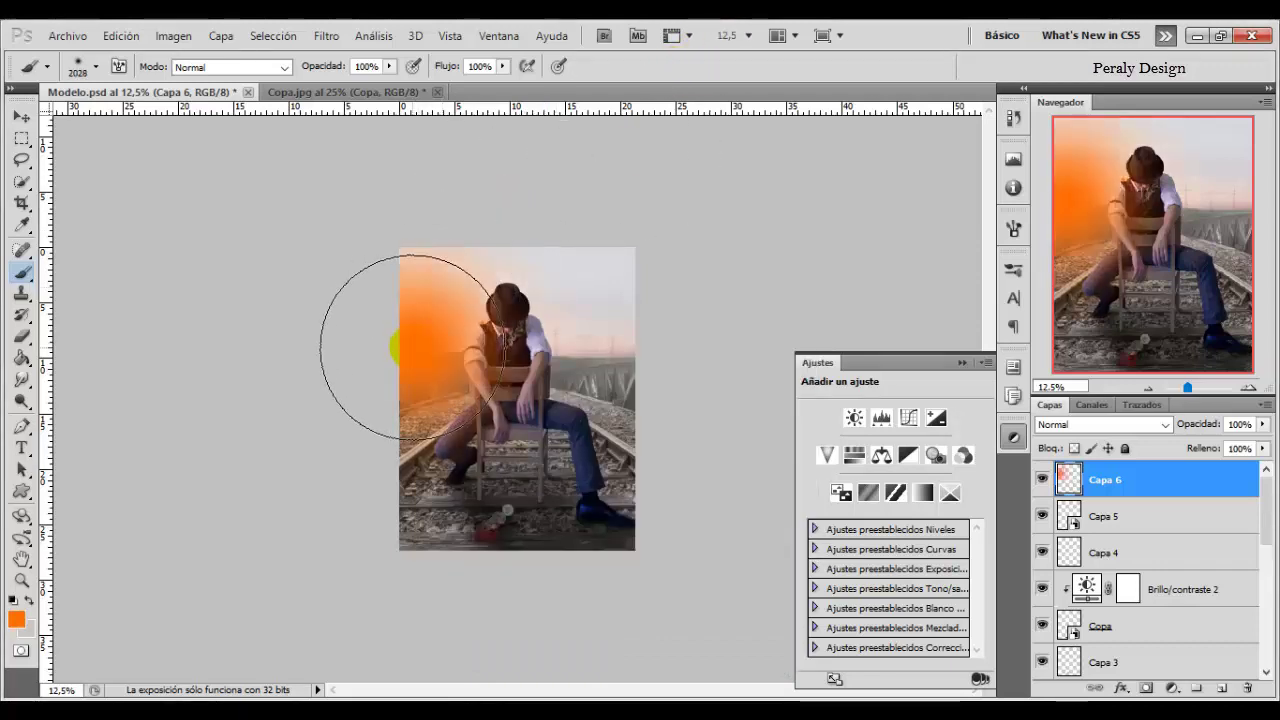
- Set Capa 6 to Trama blend mode with 70% fill and toggle it to compare
{"action": "left_click", "coordinate": [1165, 427]}
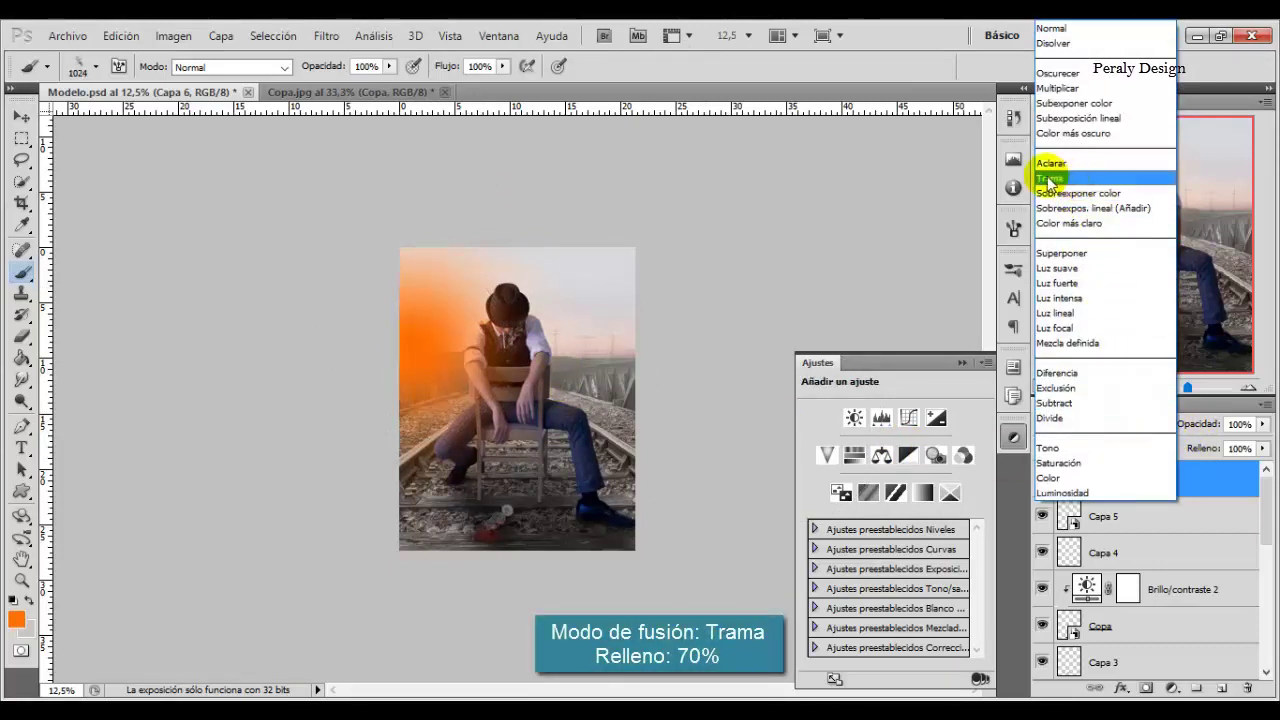
{"action": "left_click", "coordinate": [1072, 182]}
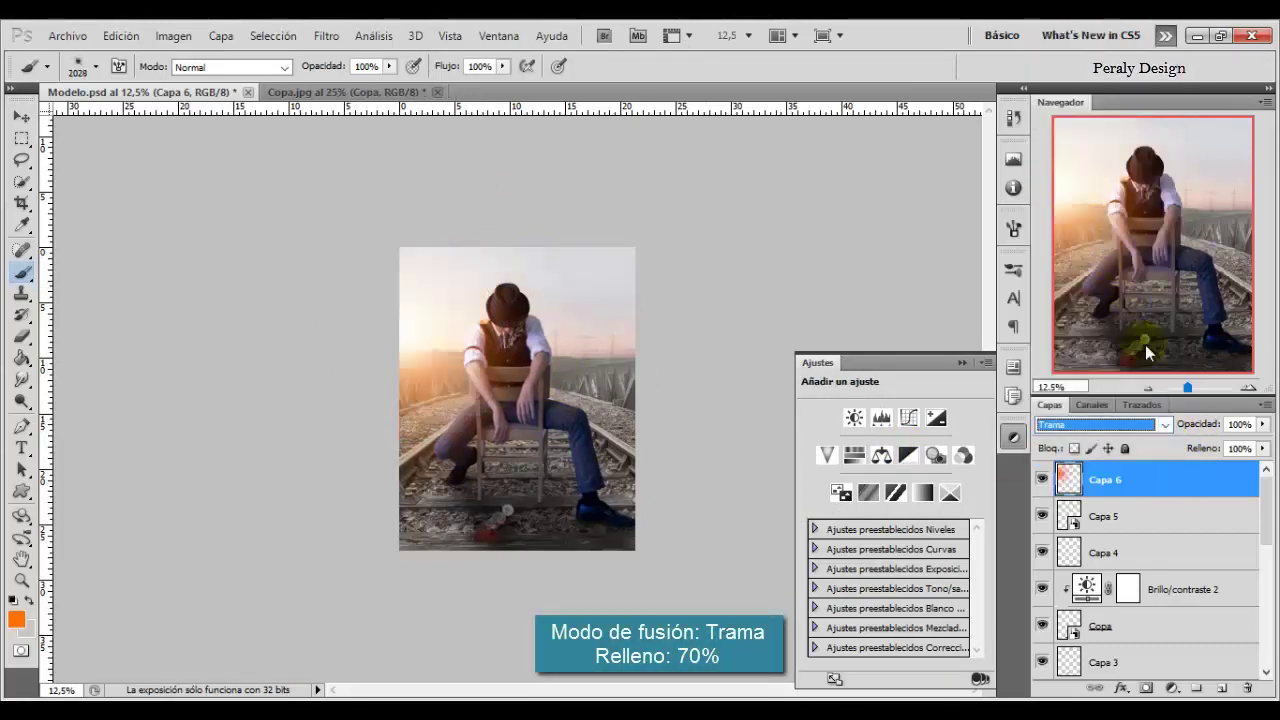
{"action": "left_click", "coordinate": [1245, 449]}
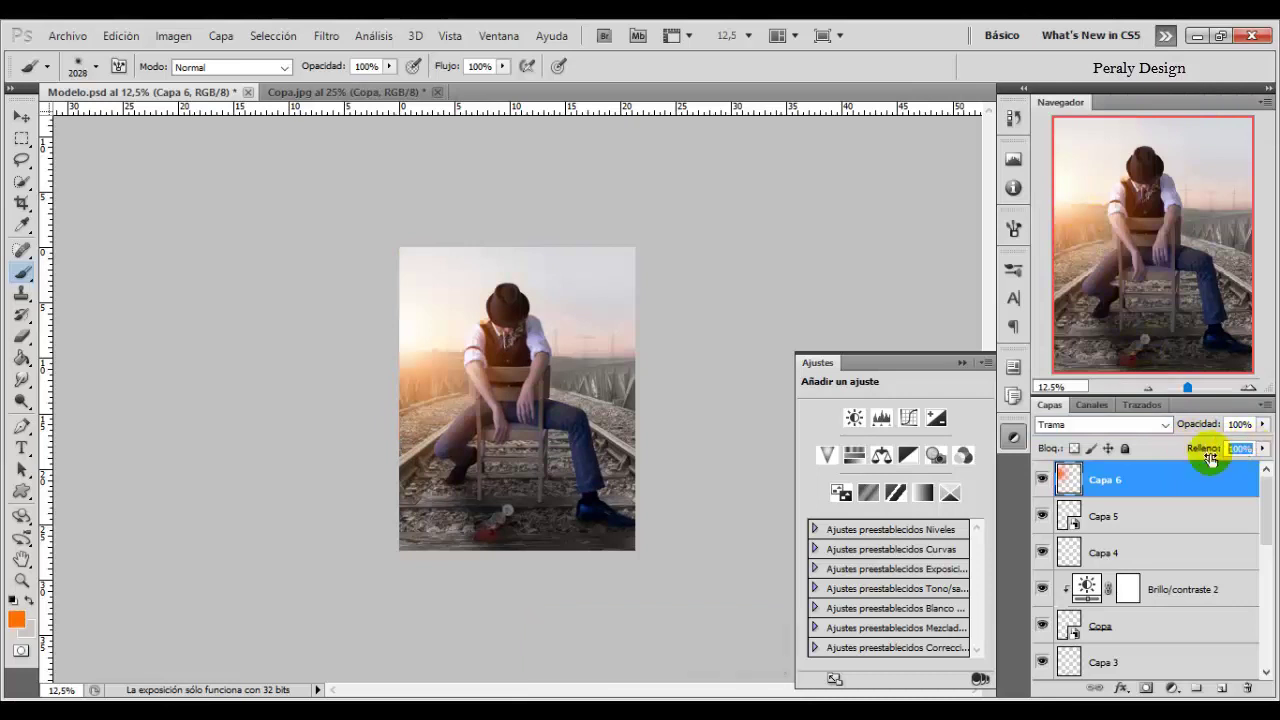
{"action": "type", "text": "70"}
{"action": "key", "text": "Return"}
{"action": "left_click", "coordinate": [1042, 480]}
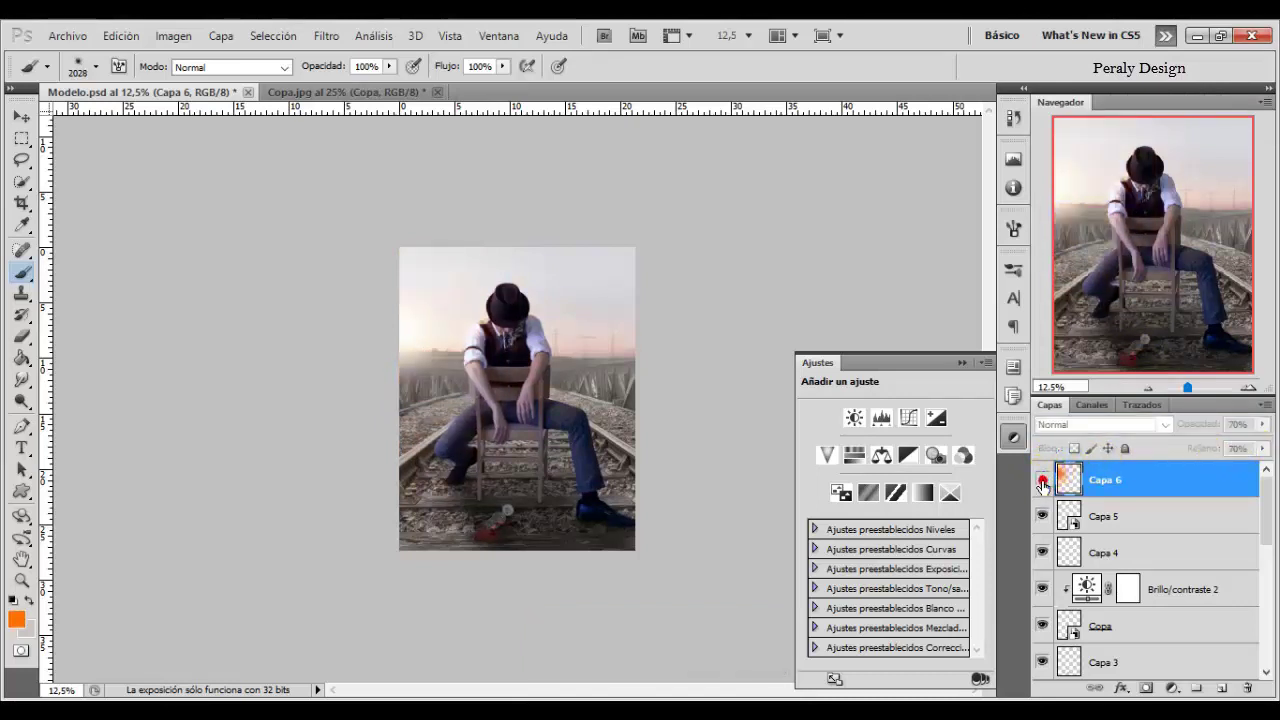
{"action": "left_click", "coordinate": [1175, 689]}
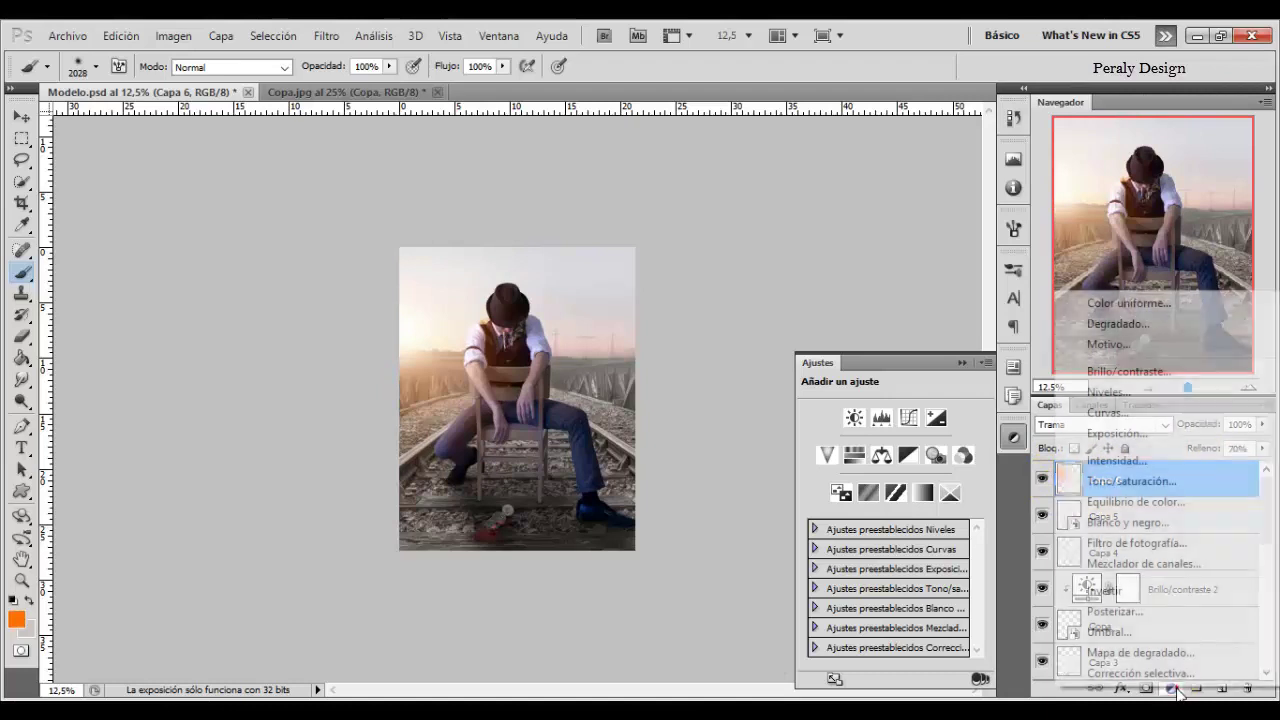
- Add a Brillo/contraste adjustment with brightness -10 and compare it
{"action": "left_click", "coordinate": [1150, 372]}
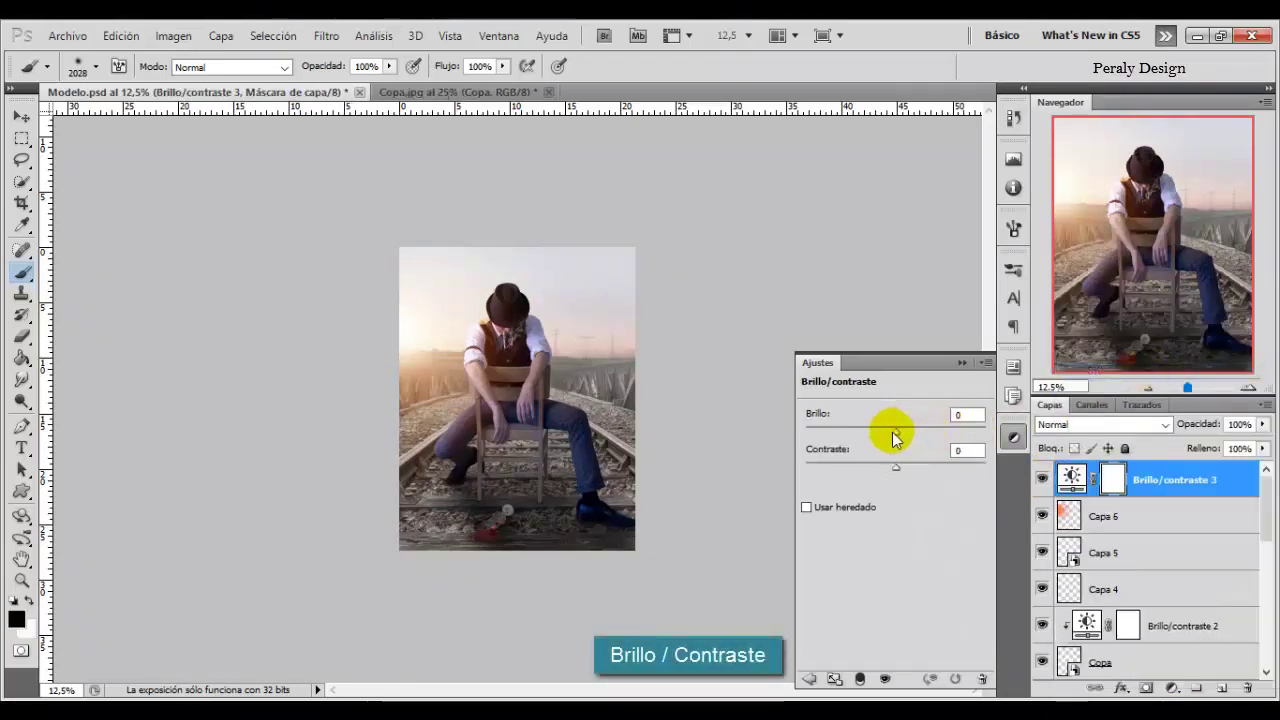
{"action": "left_click_drag", "start_coordinate": [893, 432], "coordinate": [882, 466]}
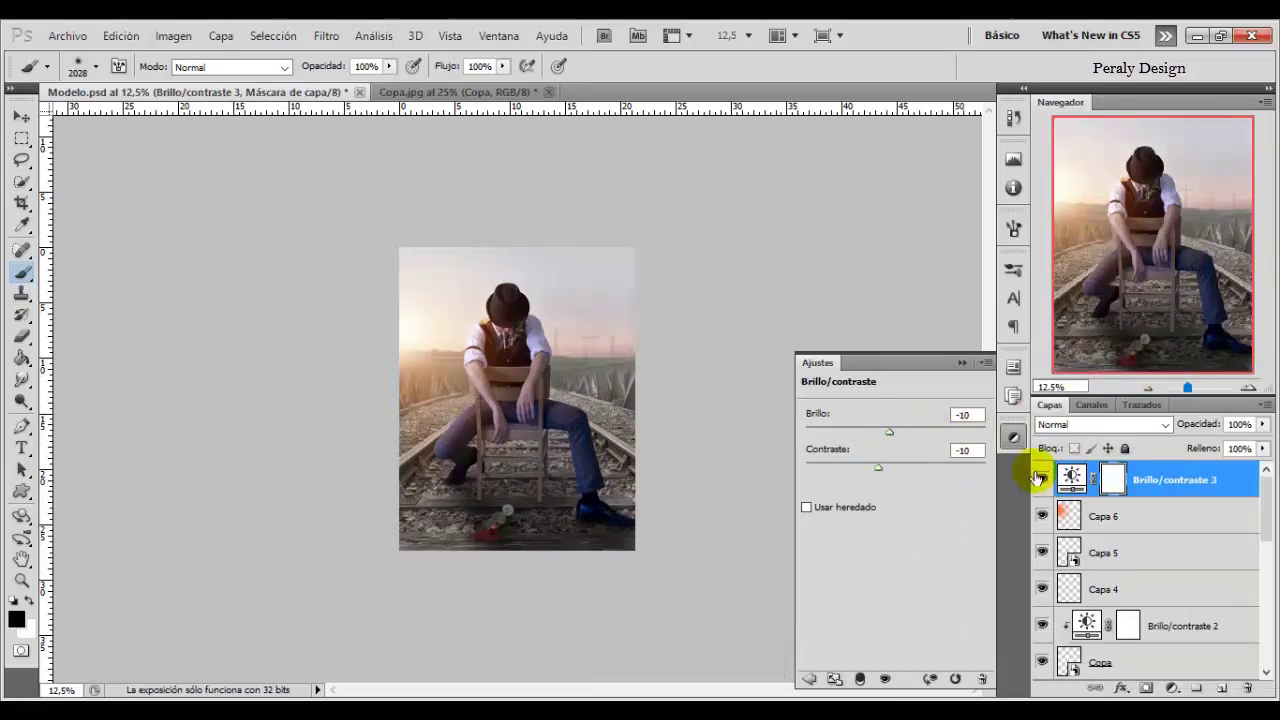
{"action": "left_click", "coordinate": [1041, 482]}
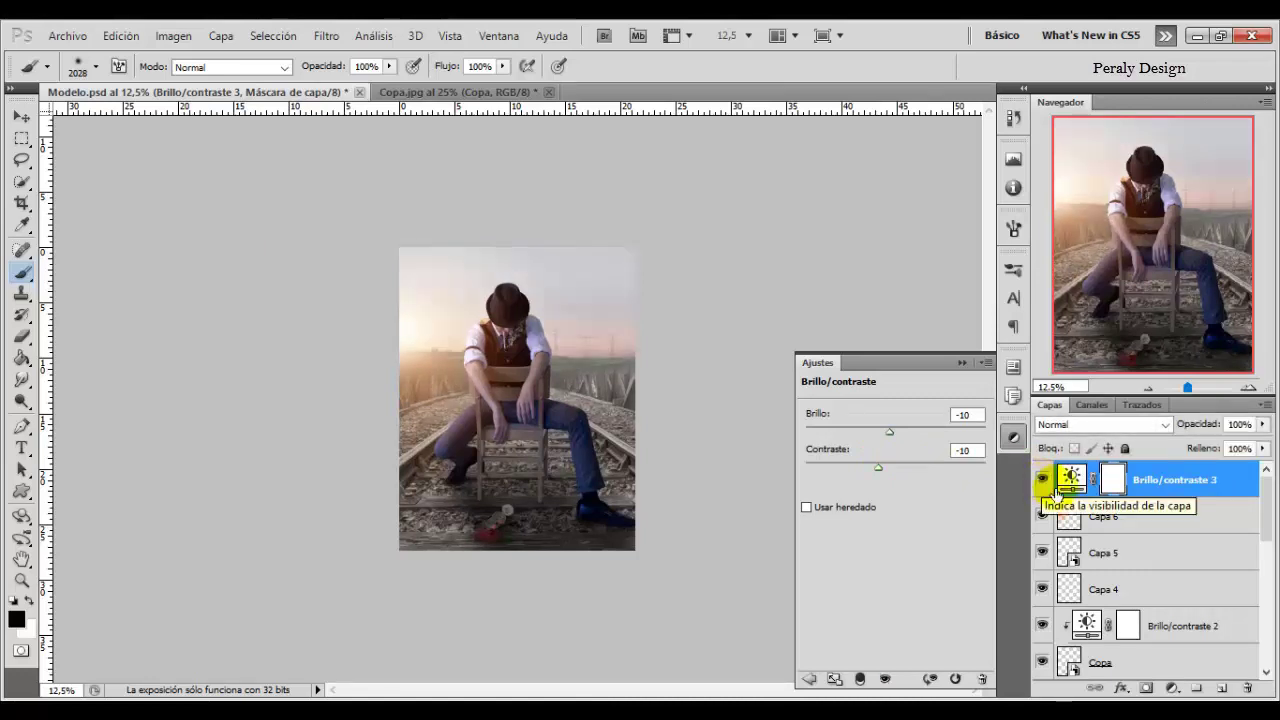
- Add Equilibrio de color with midtones -26, +10, -26 and compare it on and off
{"action": "left_click", "coordinate": [1147, 688]}
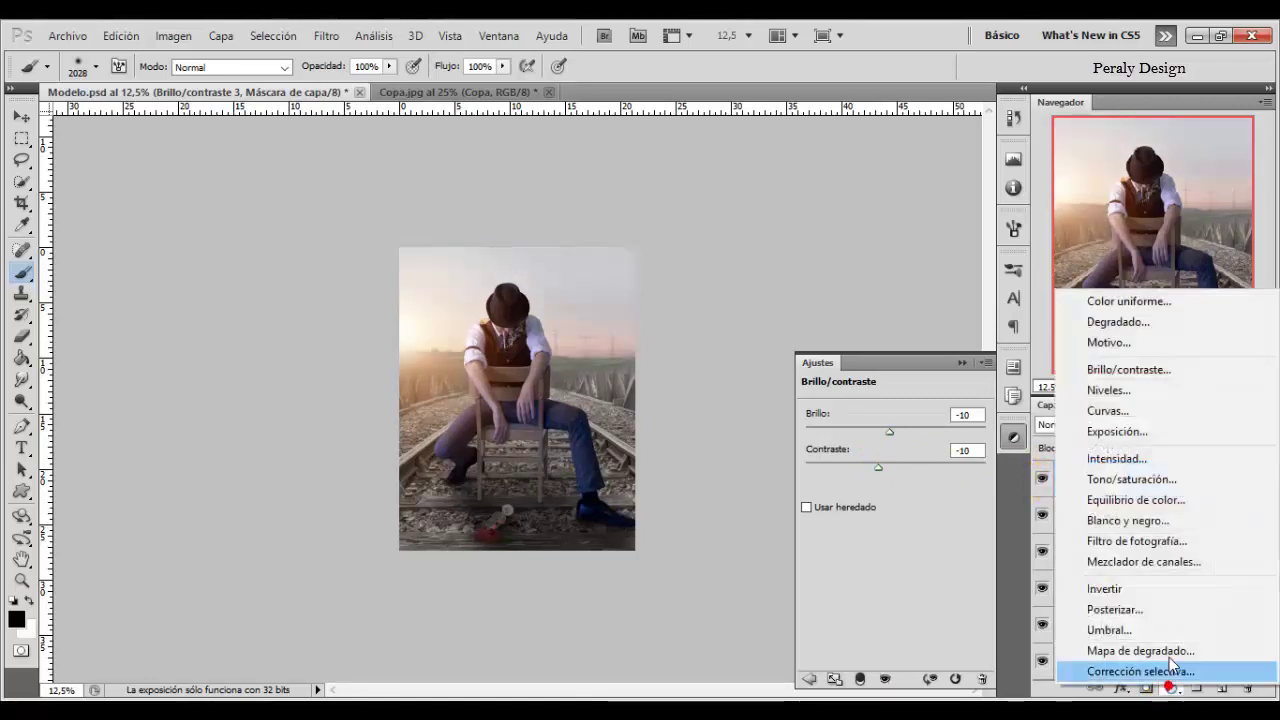
{"action": "left_click", "coordinate": [1140, 500]}
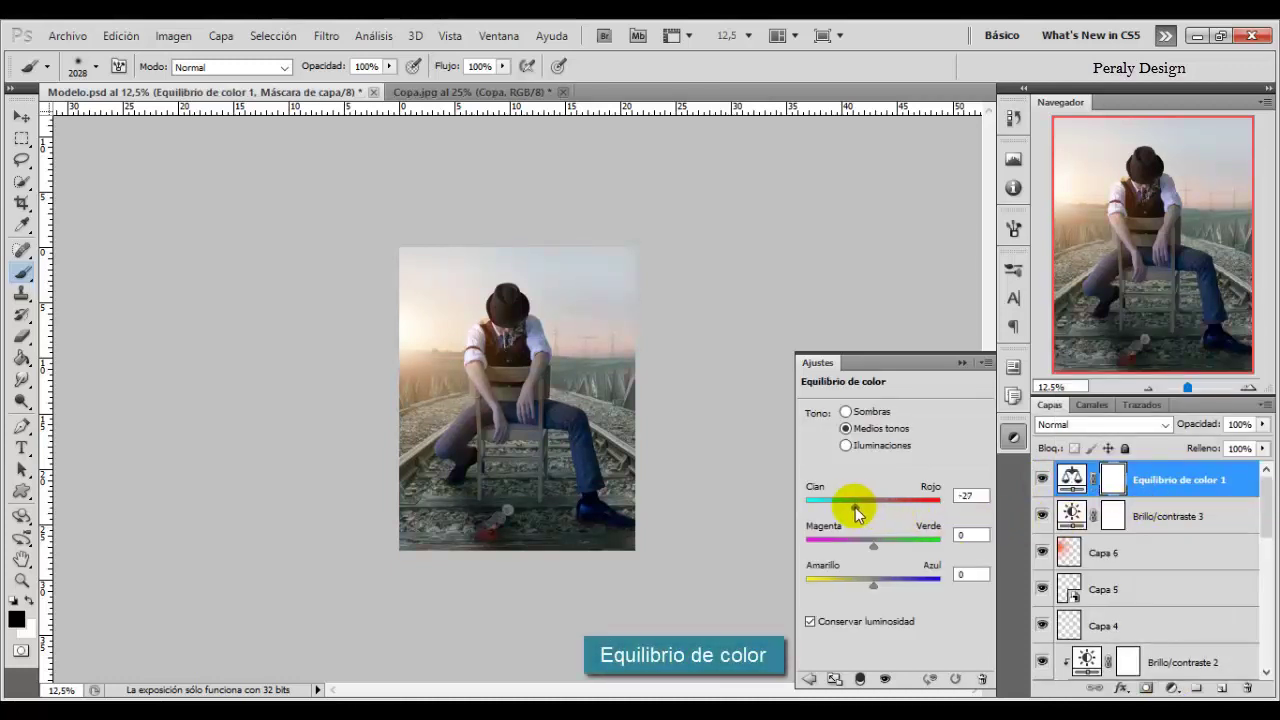
{"action": "left_click_drag", "start_coordinate": [855, 507], "coordinate": [856, 507]}
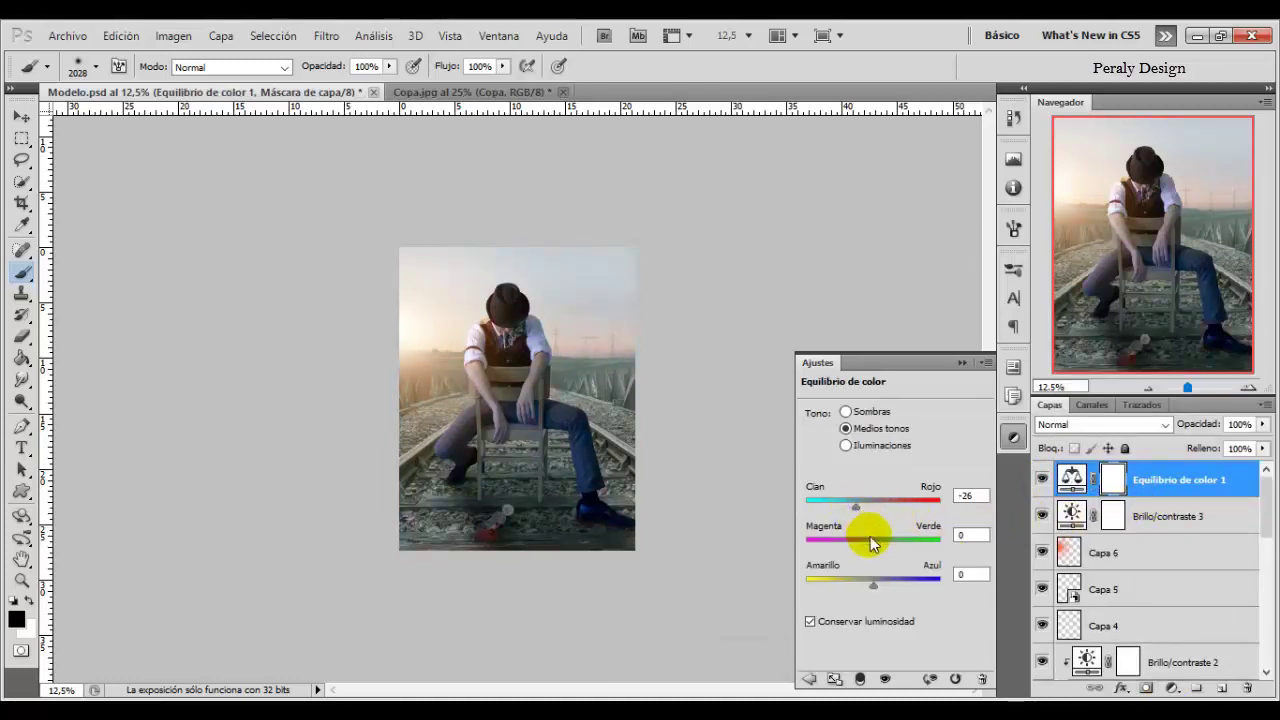
{"action": "left_click_drag", "start_coordinate": [874, 548], "coordinate": [856, 587]}
{"action": "left_click", "coordinate": [1040, 480]}
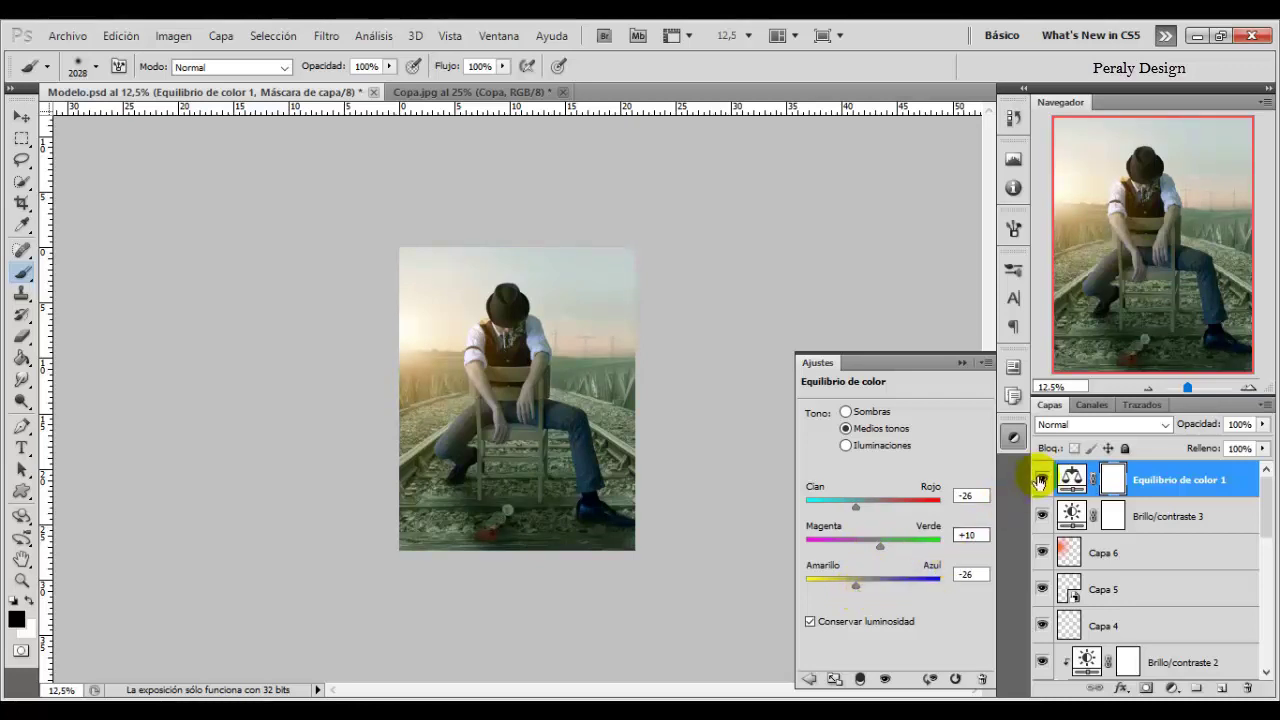
{"action": "left_click", "coordinate": [1040, 480]}
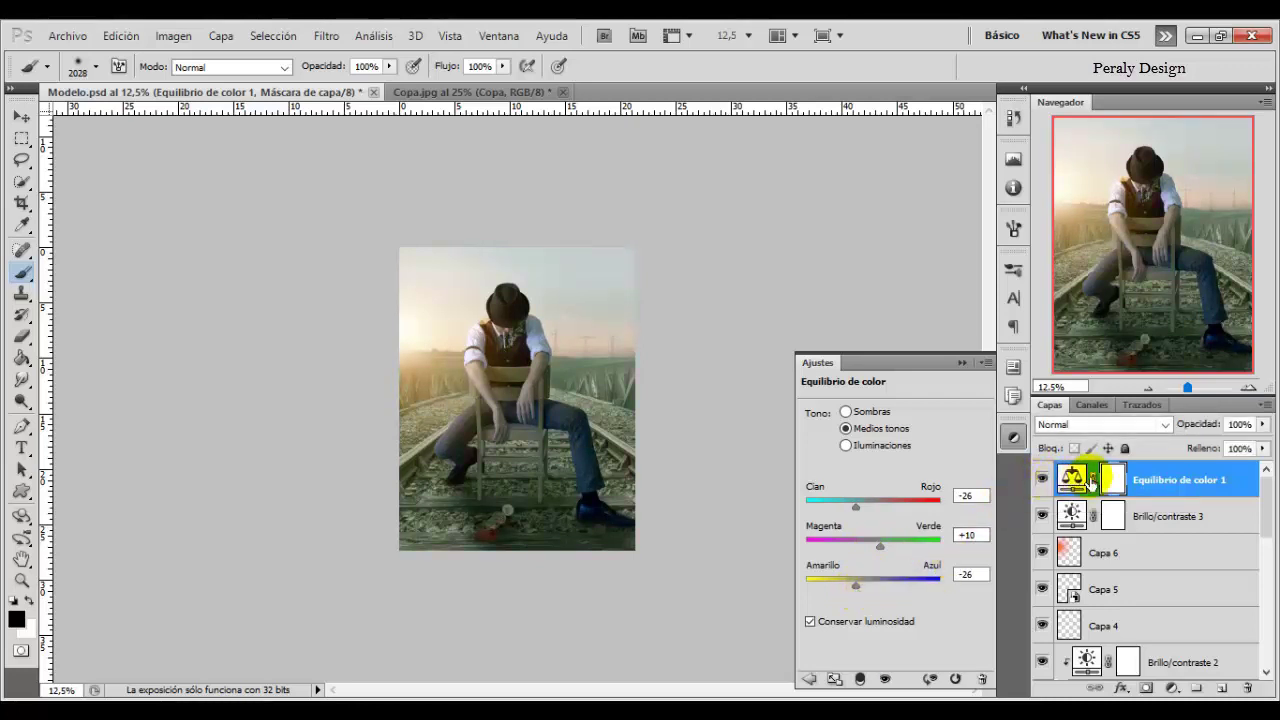
{"action": "left_click", "coordinate": [1143, 481]}
- Merge all visible layers into a new layer and add a 5% Detail Extractor in Color Efex Pro 4
{"action": "key", "text": "ctrl+shift+alt+e"}
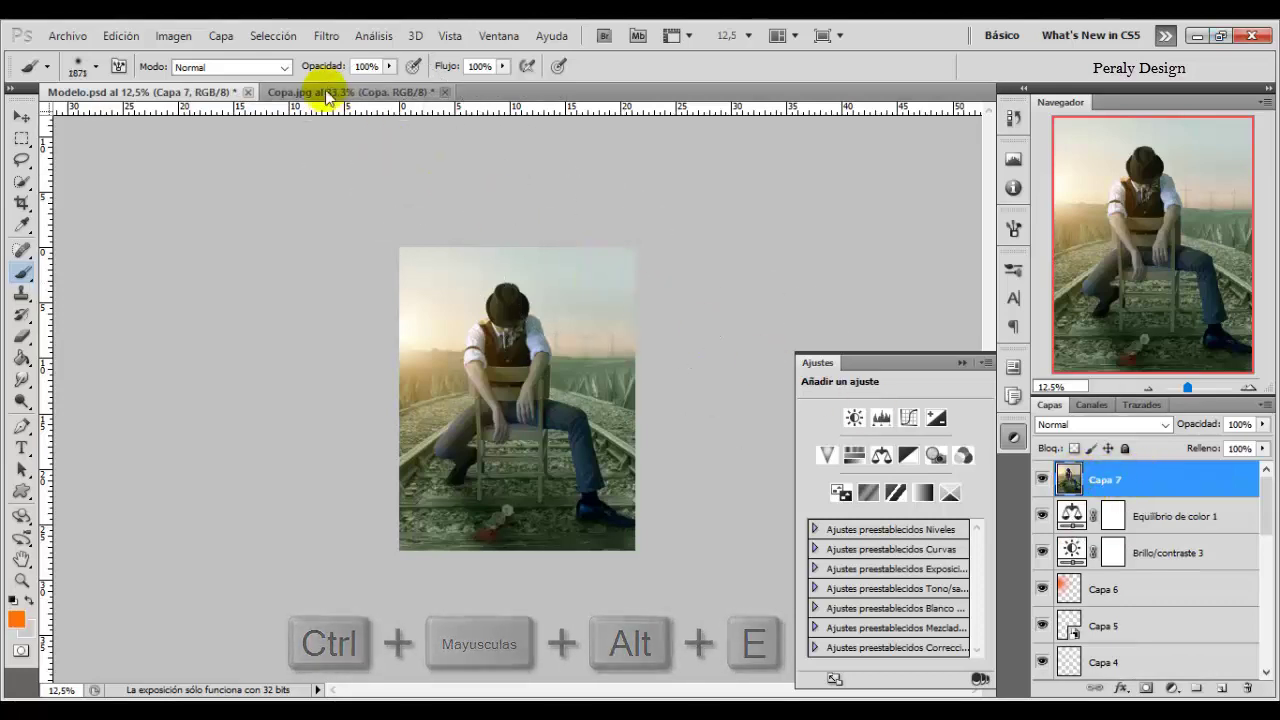
{"action": "left_click", "coordinate": [326, 35]}
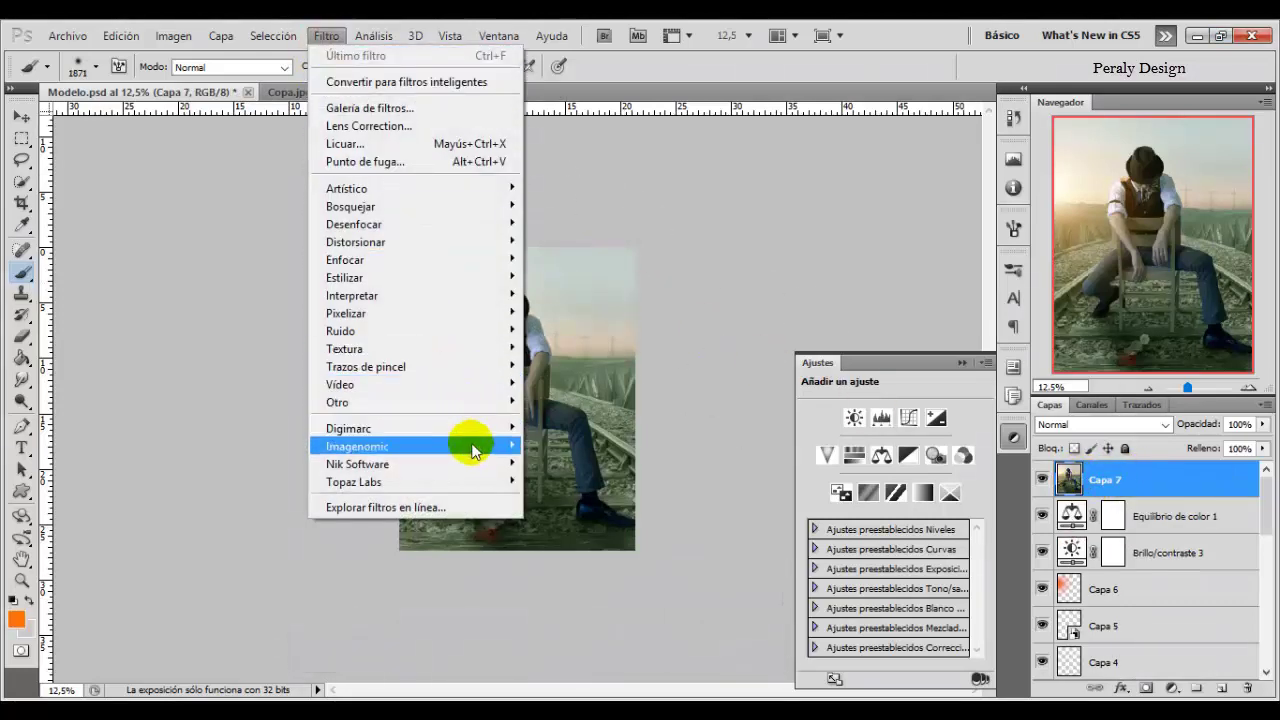
{"action": "mouse_move", "coordinate": [357, 464]}
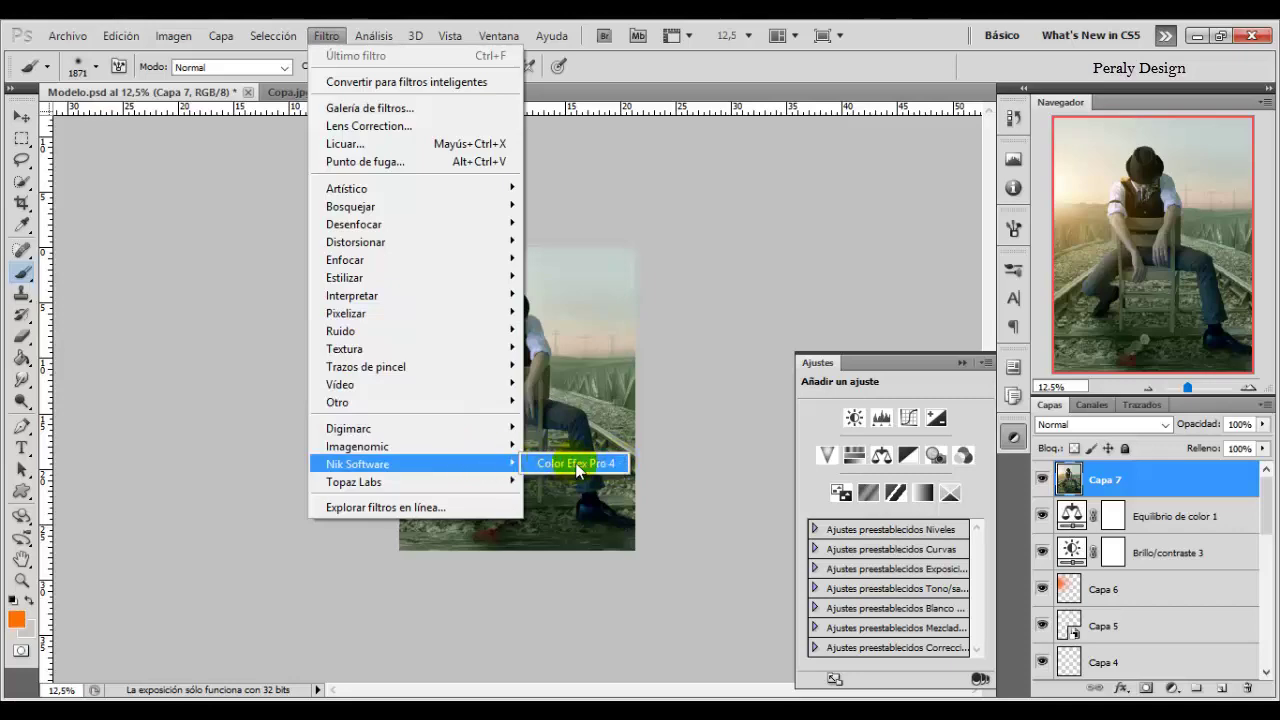
{"action": "left_click", "coordinate": [583, 464]}
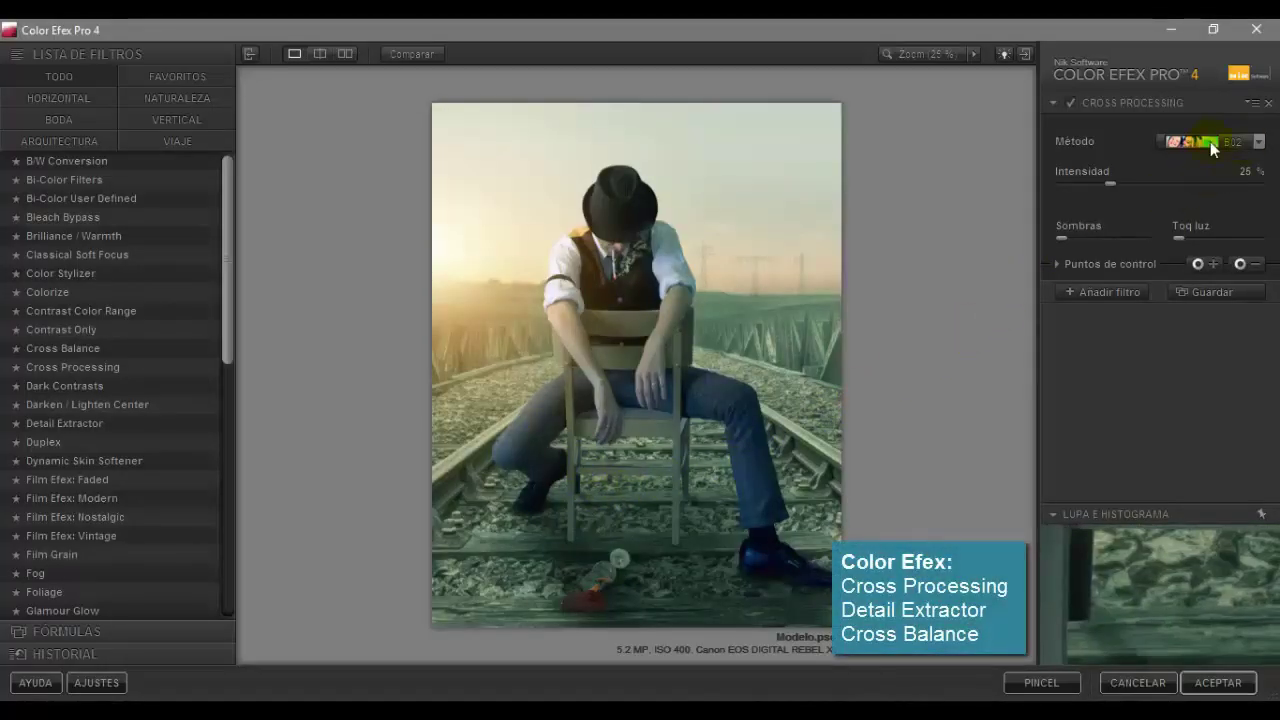
{"action": "left_click", "coordinate": [1099, 291]}
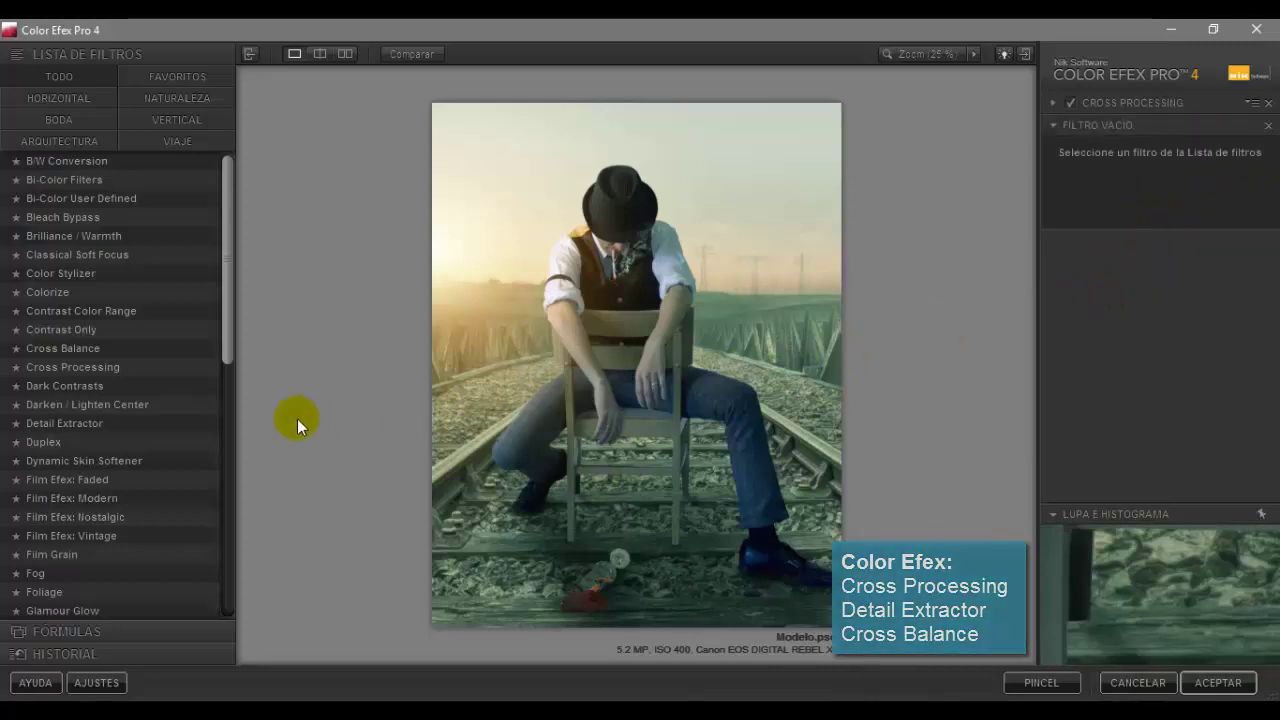
{"action": "left_click", "coordinate": [100, 423]}
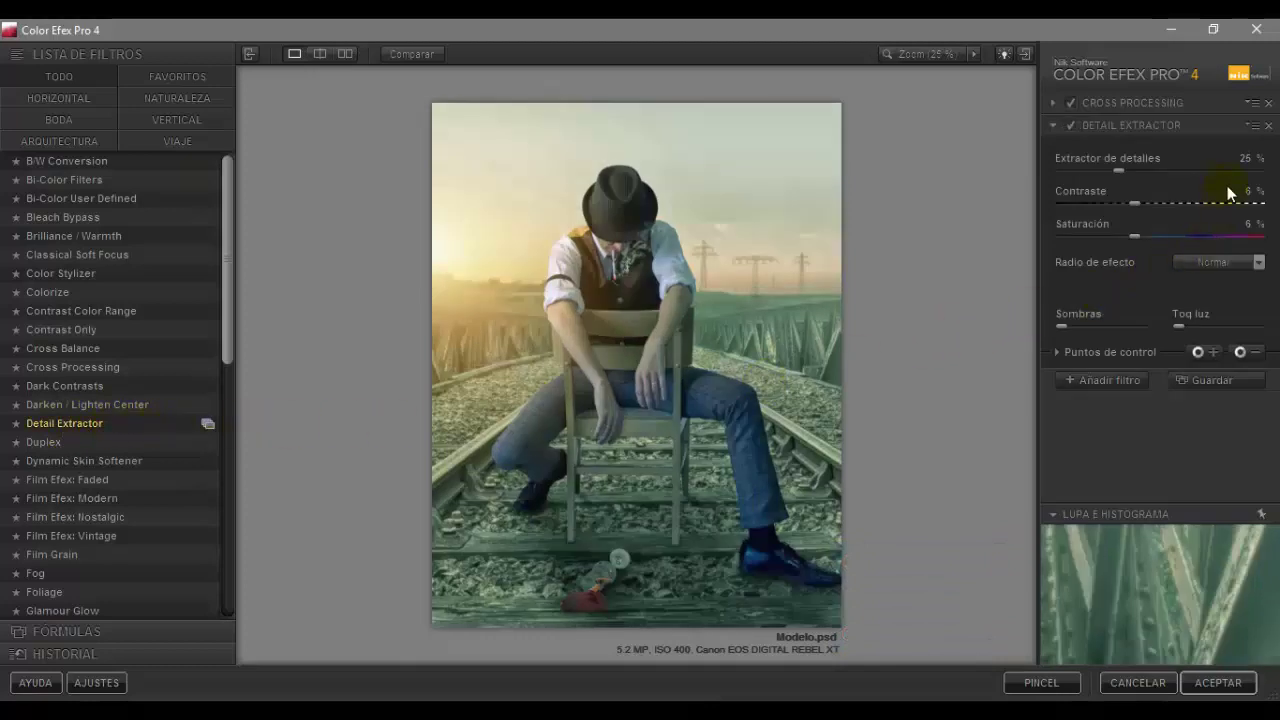
{"action": "type", "text": "5"}
{"action": "key", "text": "Return"}
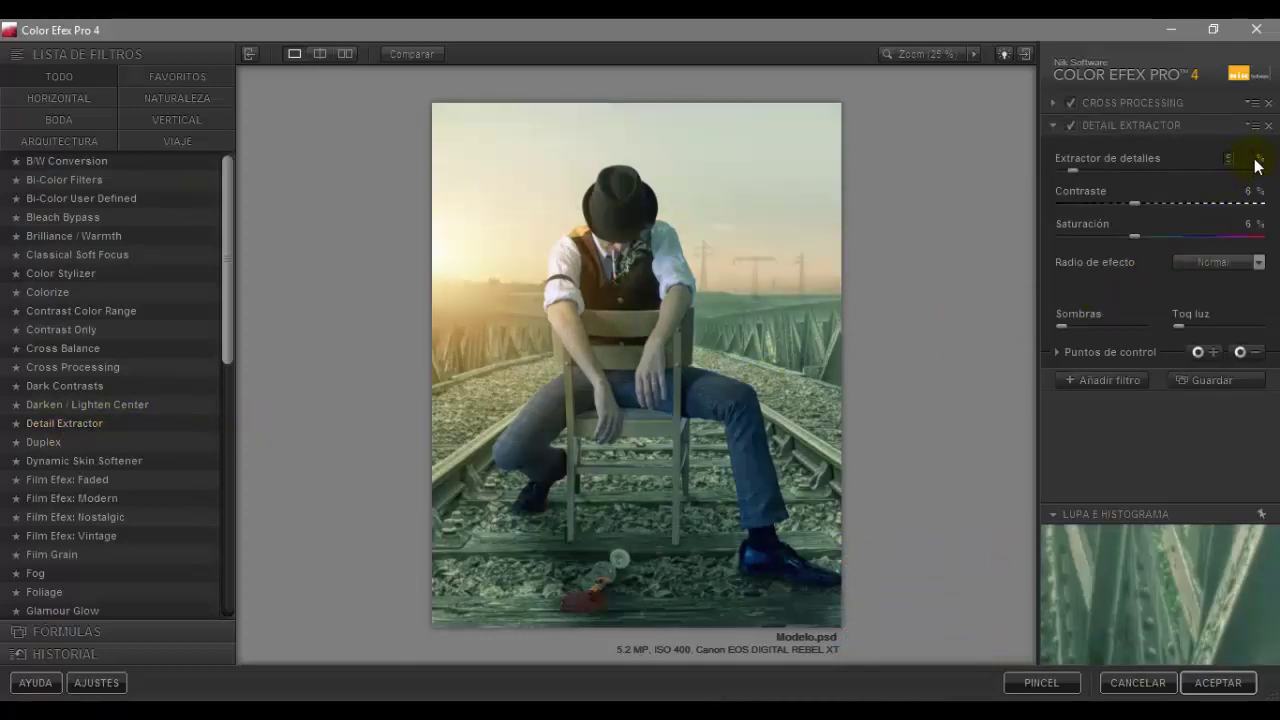
- Add a daylight-to-tungsten Cross Balance preset and apply the filters back to Photoshop
{"action": "left_click", "coordinate": [1110, 380]}
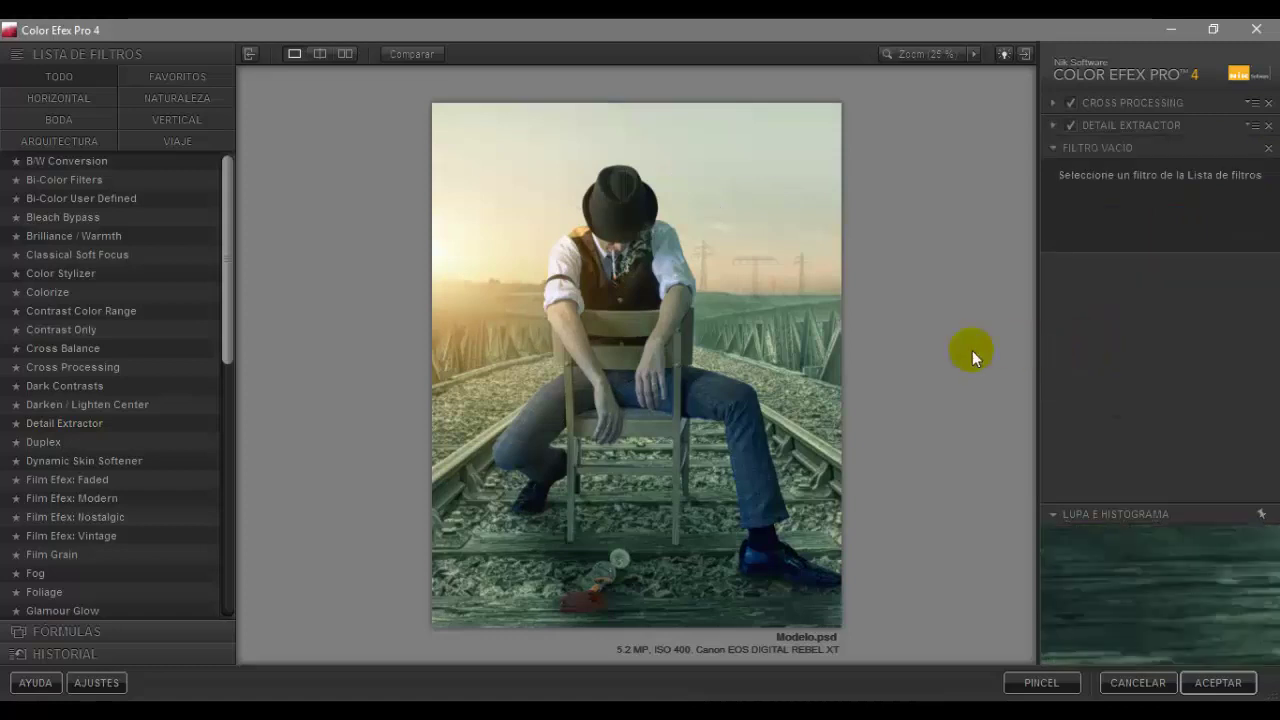
{"action": "left_click", "coordinate": [99, 348]}
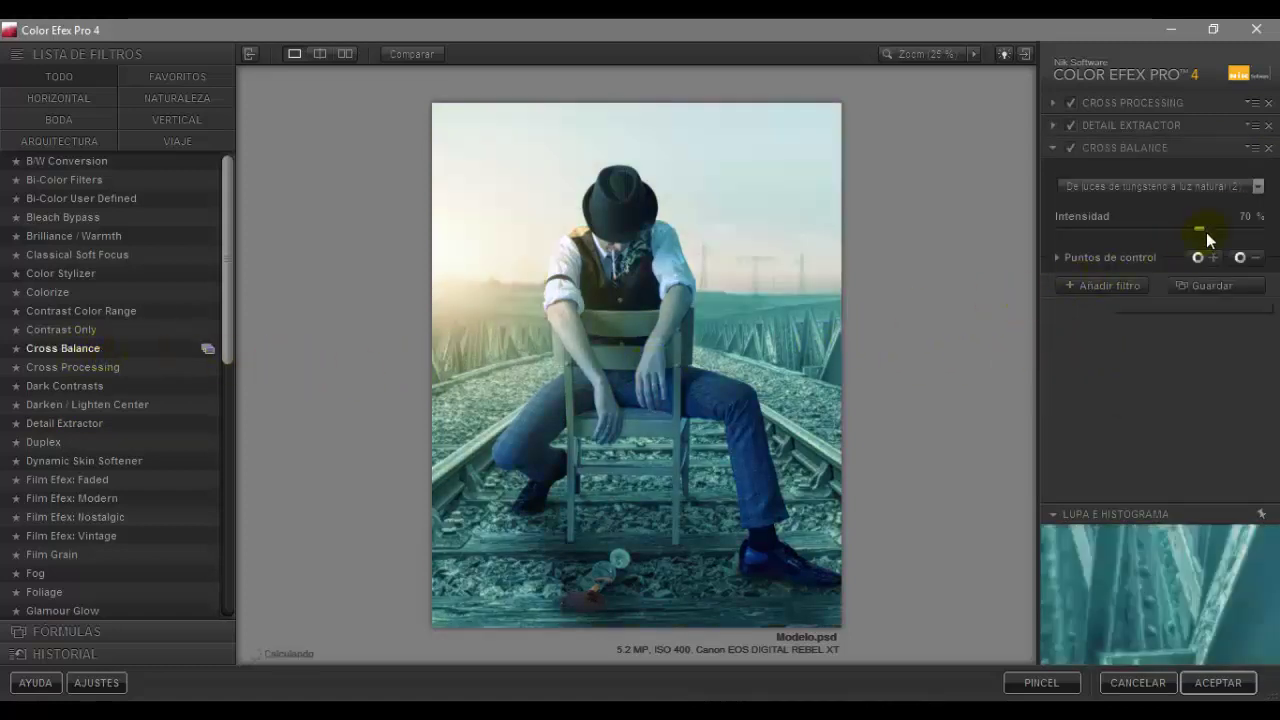
{"action": "left_click", "coordinate": [1260, 189]}
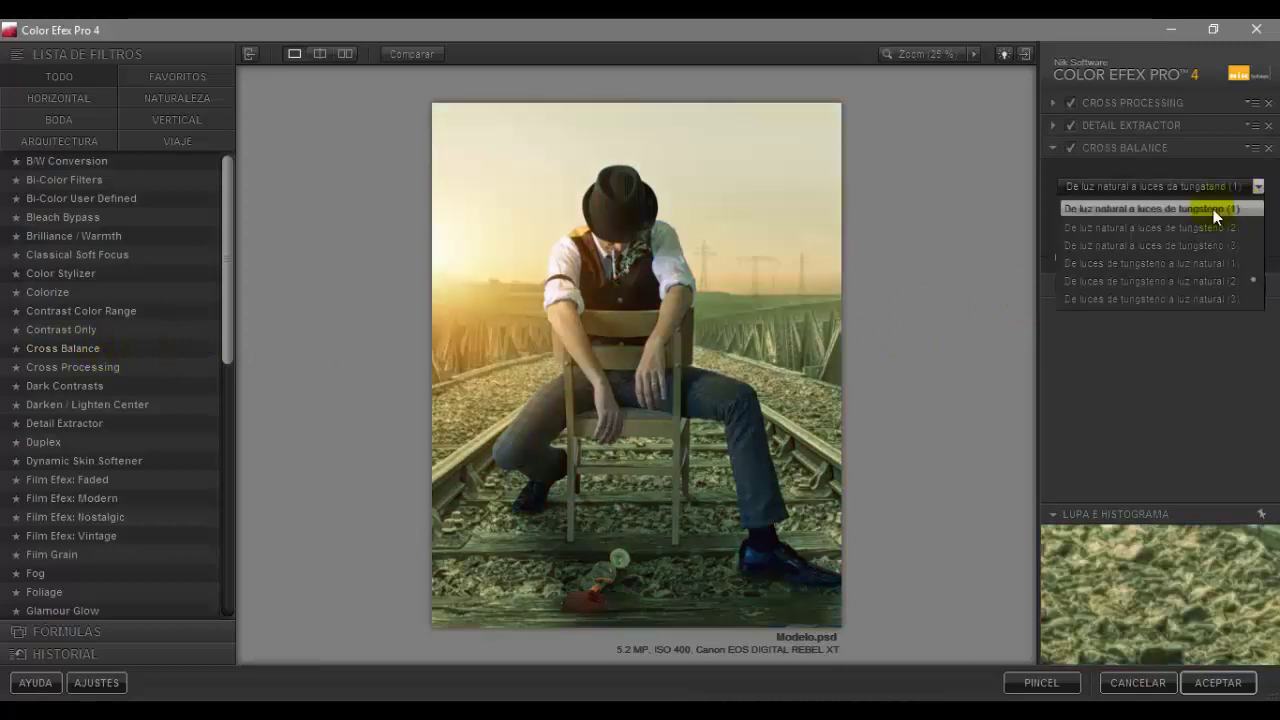
{"action": "left_click", "coordinate": [1209, 208]}
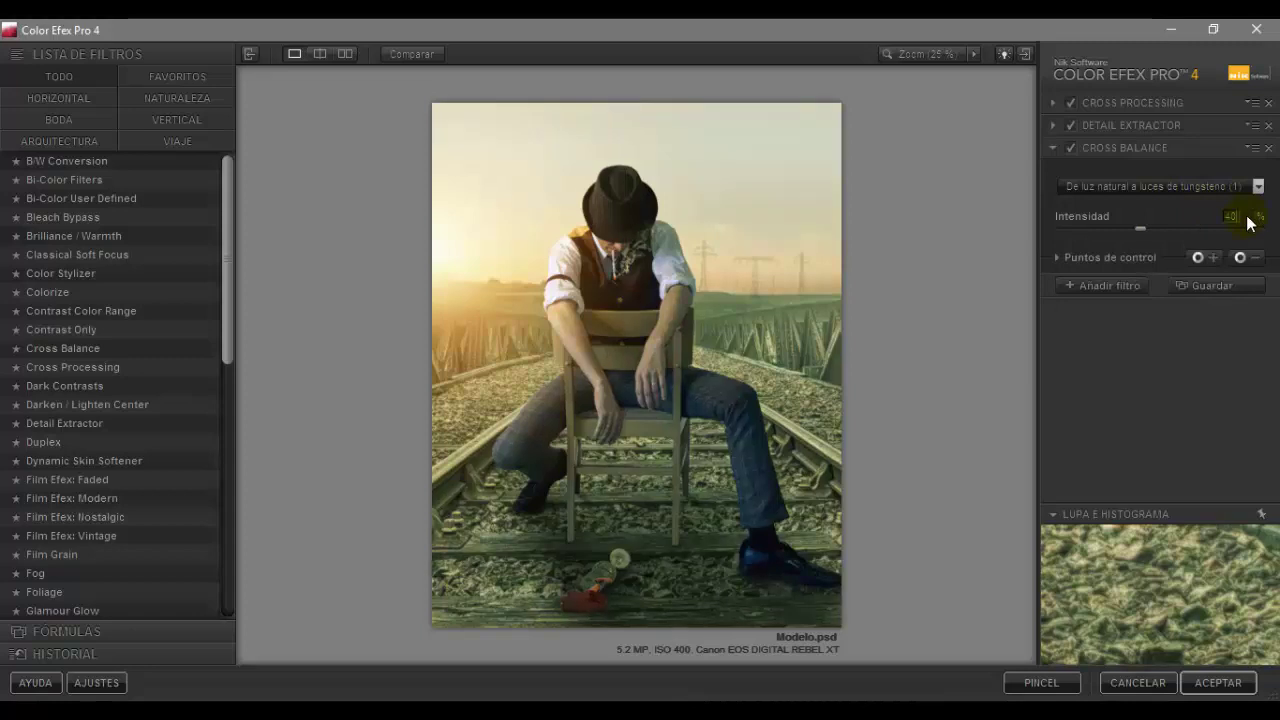
{"action": "left_click", "coordinate": [1121, 286]}
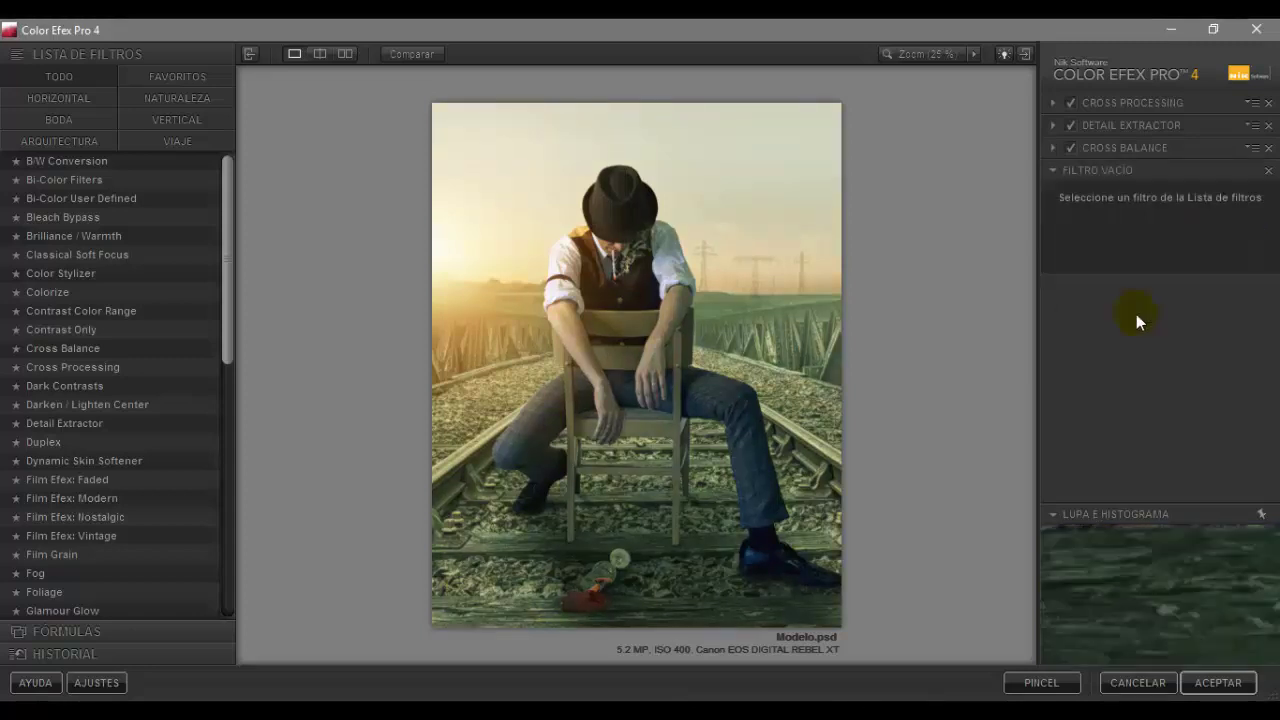
{"action": "left_click", "coordinate": [1215, 682]}
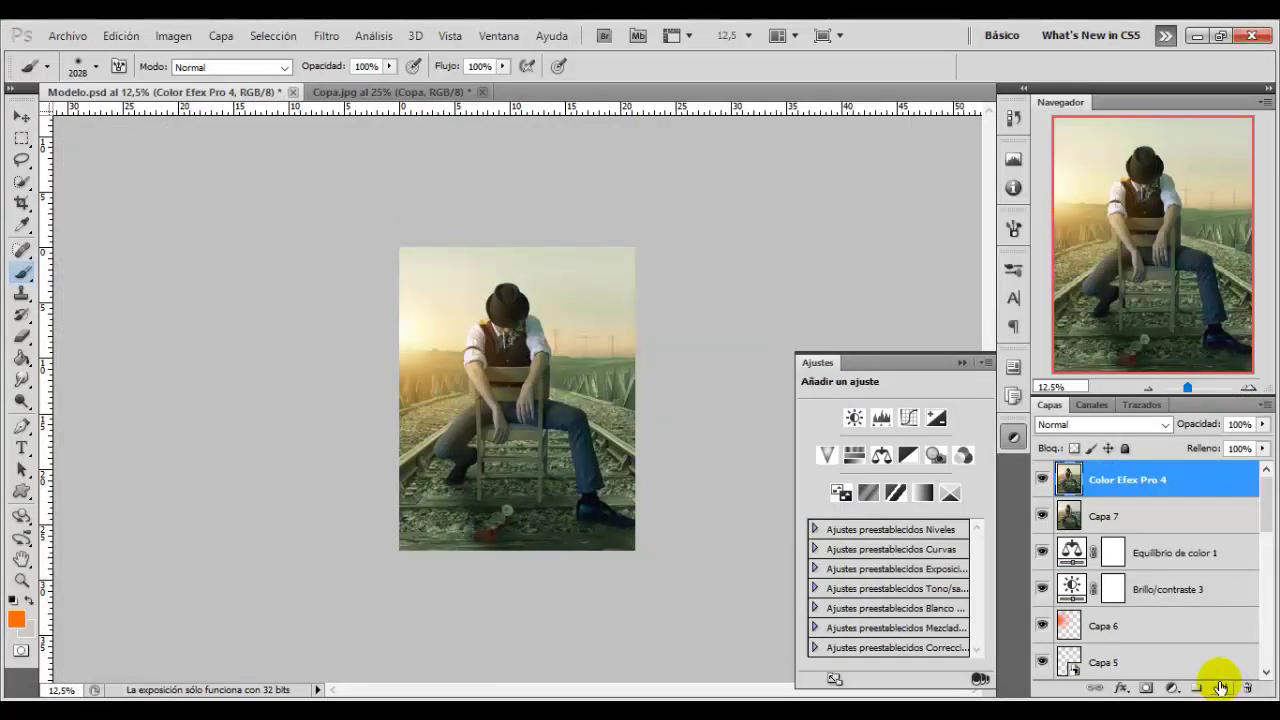
- Add a Curves layer pulling the RGB midtone point from input 138 down to output 120
{"action": "left_click", "coordinate": [1042, 482]}
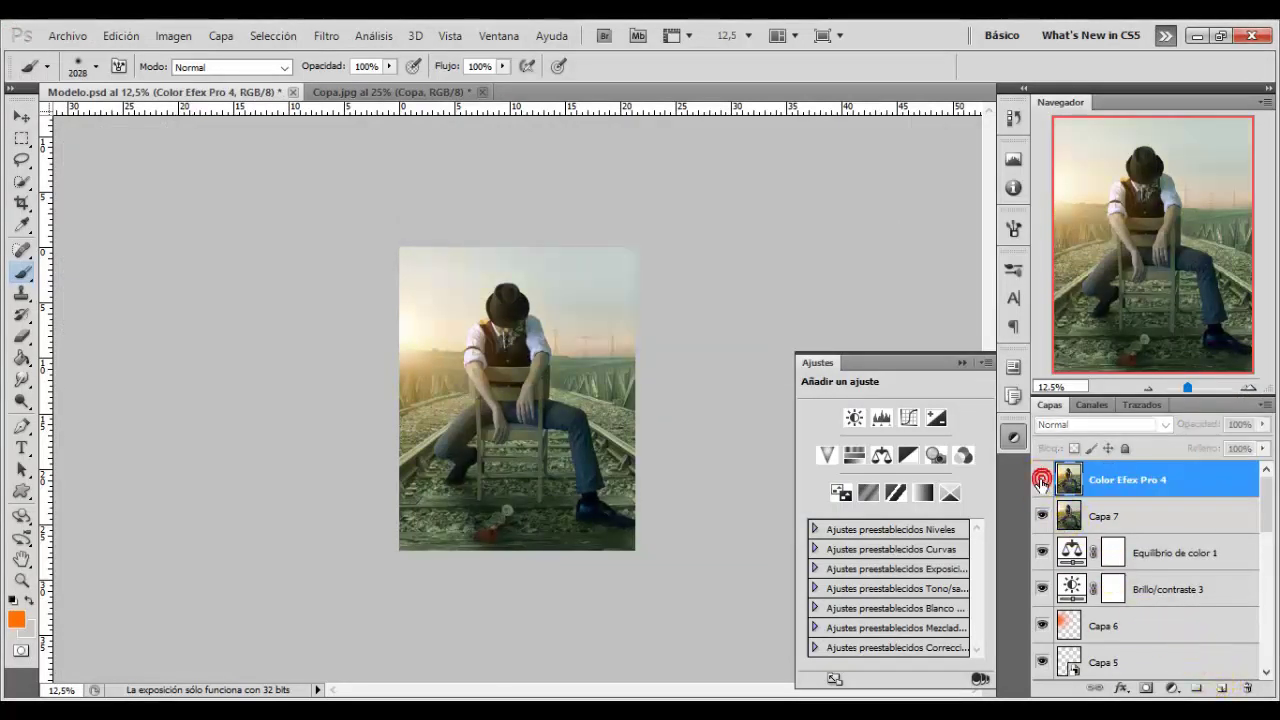
{"action": "left_click", "coordinate": [1174, 689]}
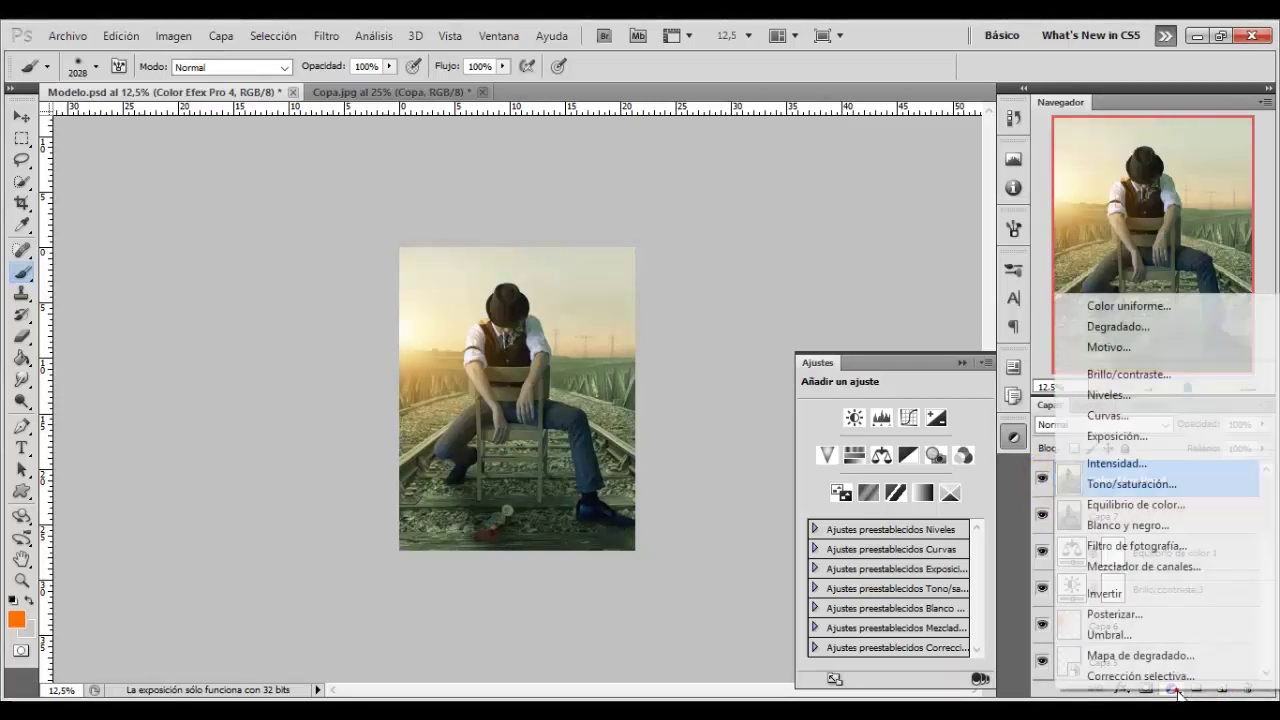
{"action": "left_click", "coordinate": [1105, 415]}
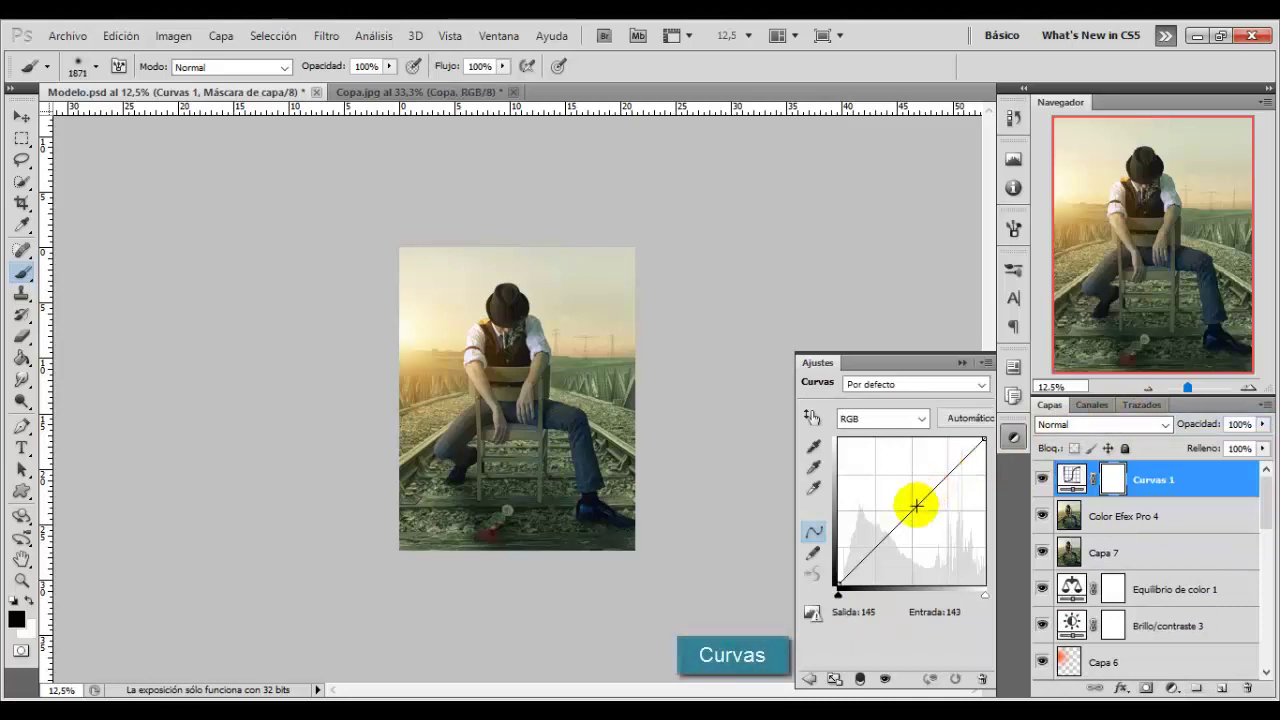
{"action": "left_click_drag", "start_coordinate": [911, 511], "coordinate": [913, 521]}
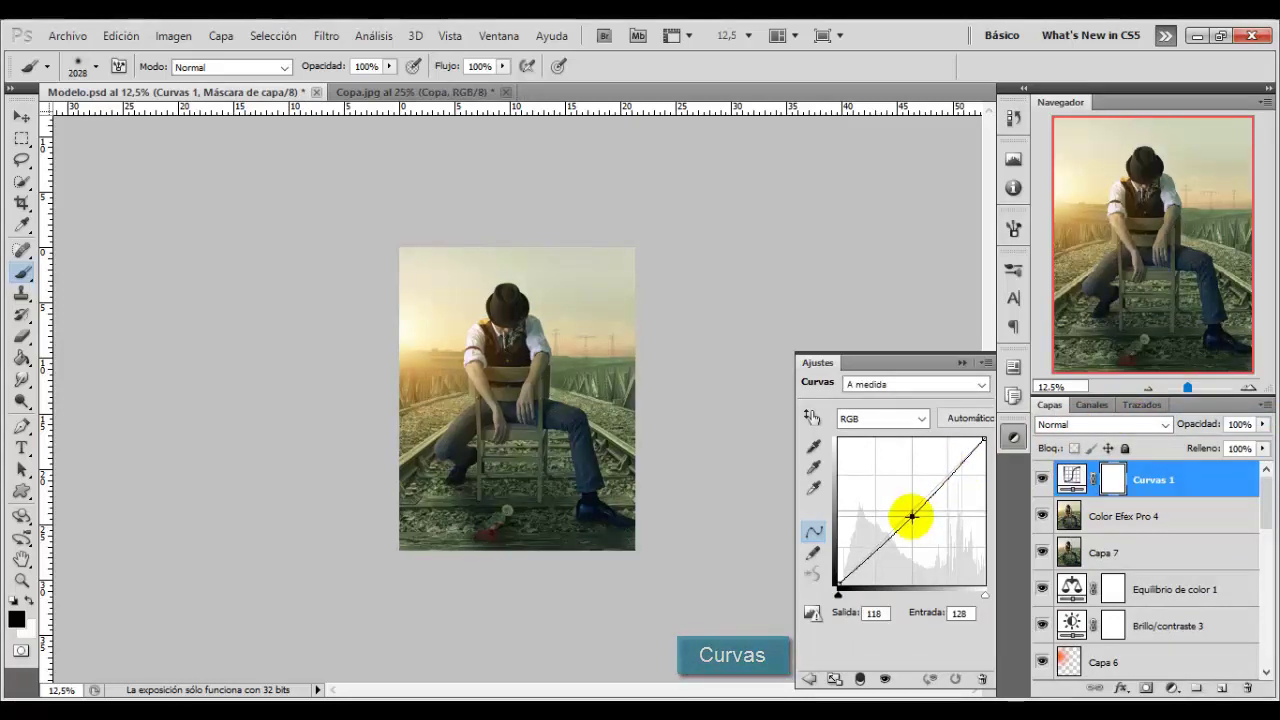
{"action": "left_click_drag", "start_coordinate": [914, 521], "coordinate": [917, 518]}
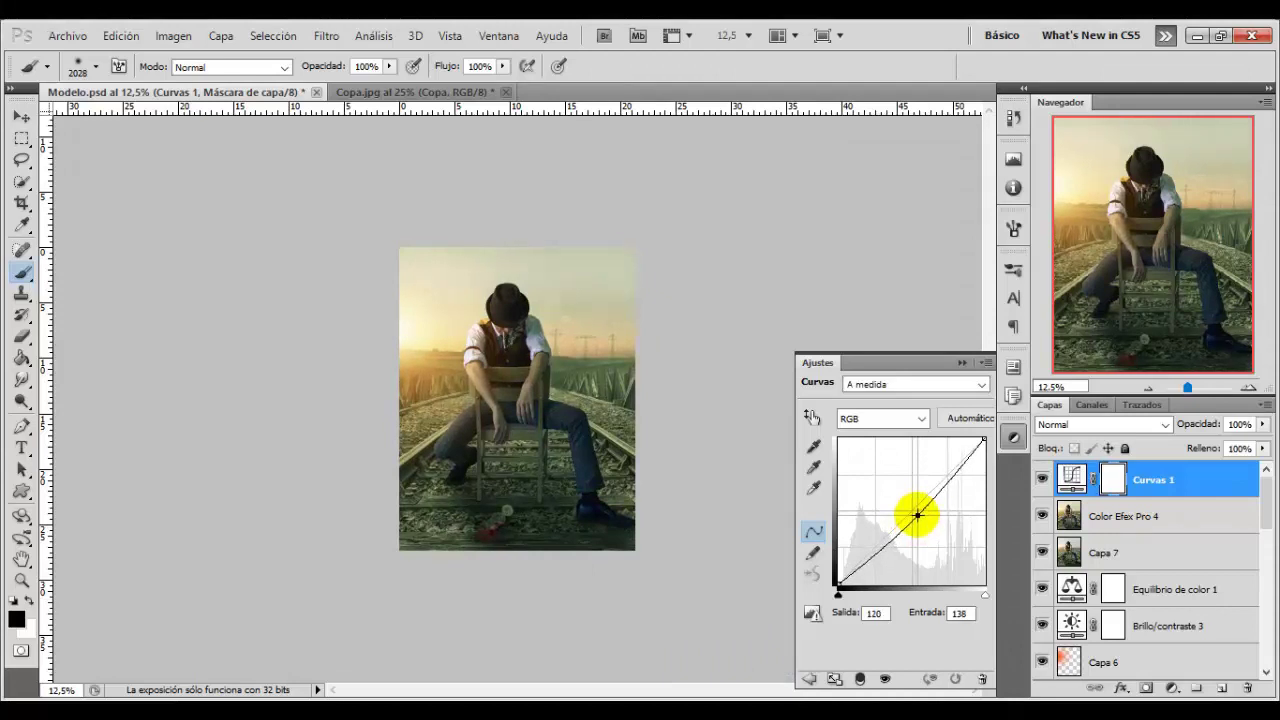
{"action": "left_click", "coordinate": [1041, 480]}
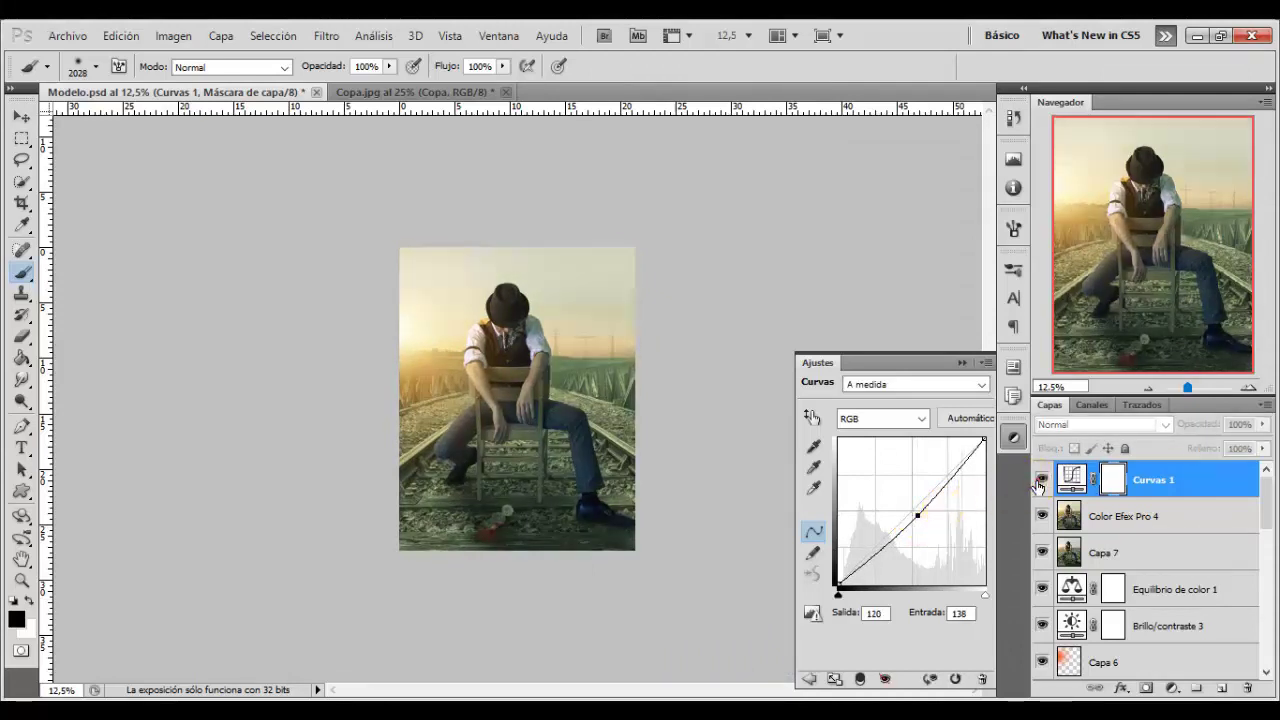
{"action": "left_click", "coordinate": [1041, 480]}
{"action": "left_click", "coordinate": [1172, 688]}
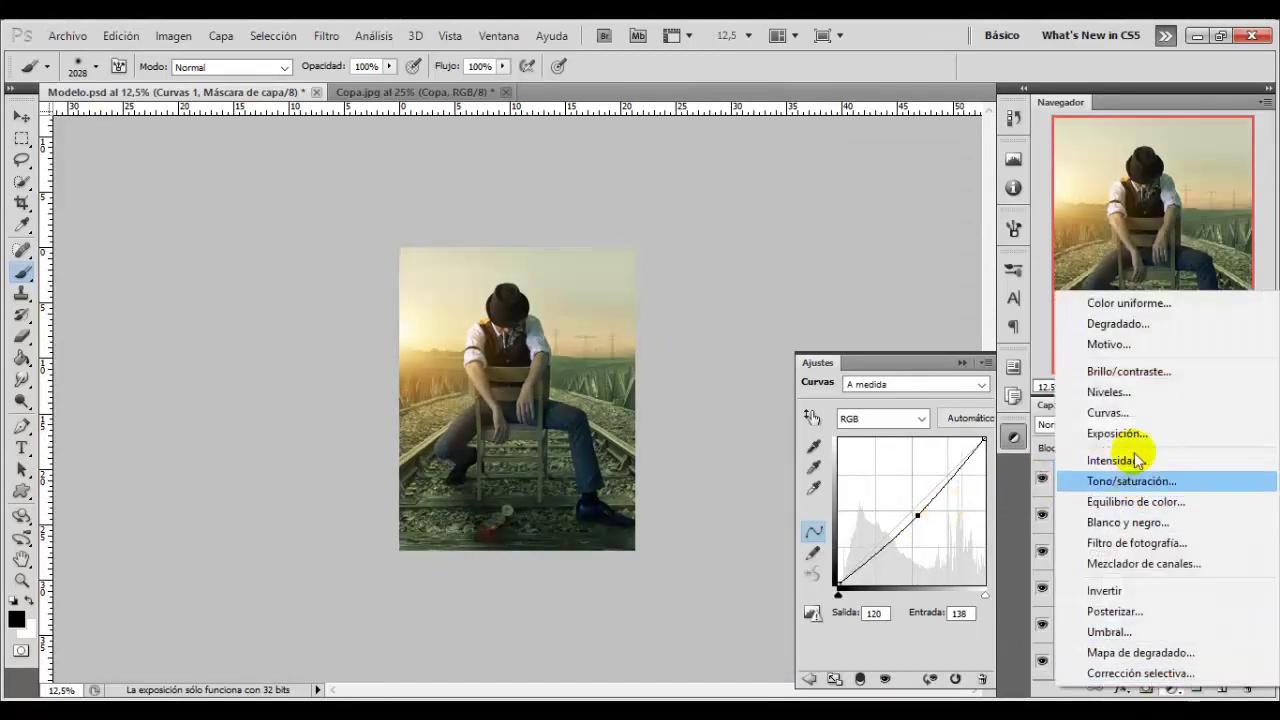
- Add a second Curves layer and adjust the blue curve's shadows and highlights
{"action": "left_click", "coordinate": [1116, 414]}
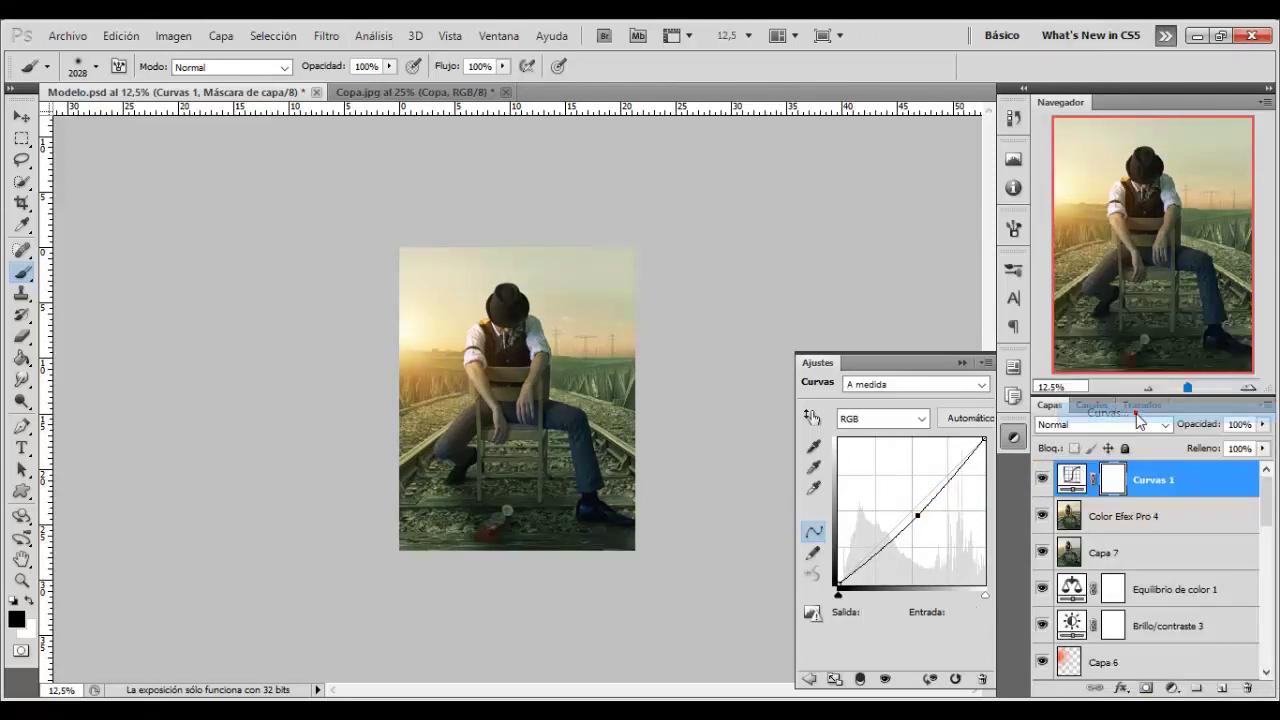
{"action": "left_click", "coordinate": [930, 420]}
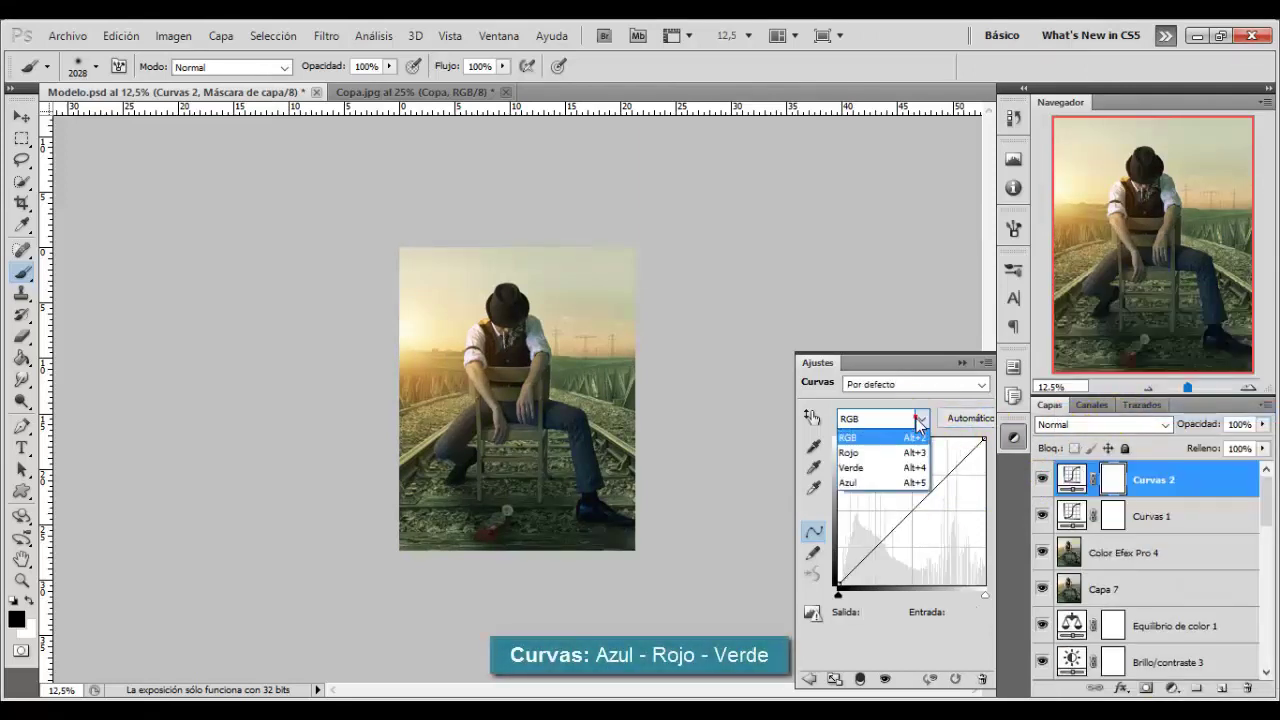
{"action": "left_click", "coordinate": [866, 480]}
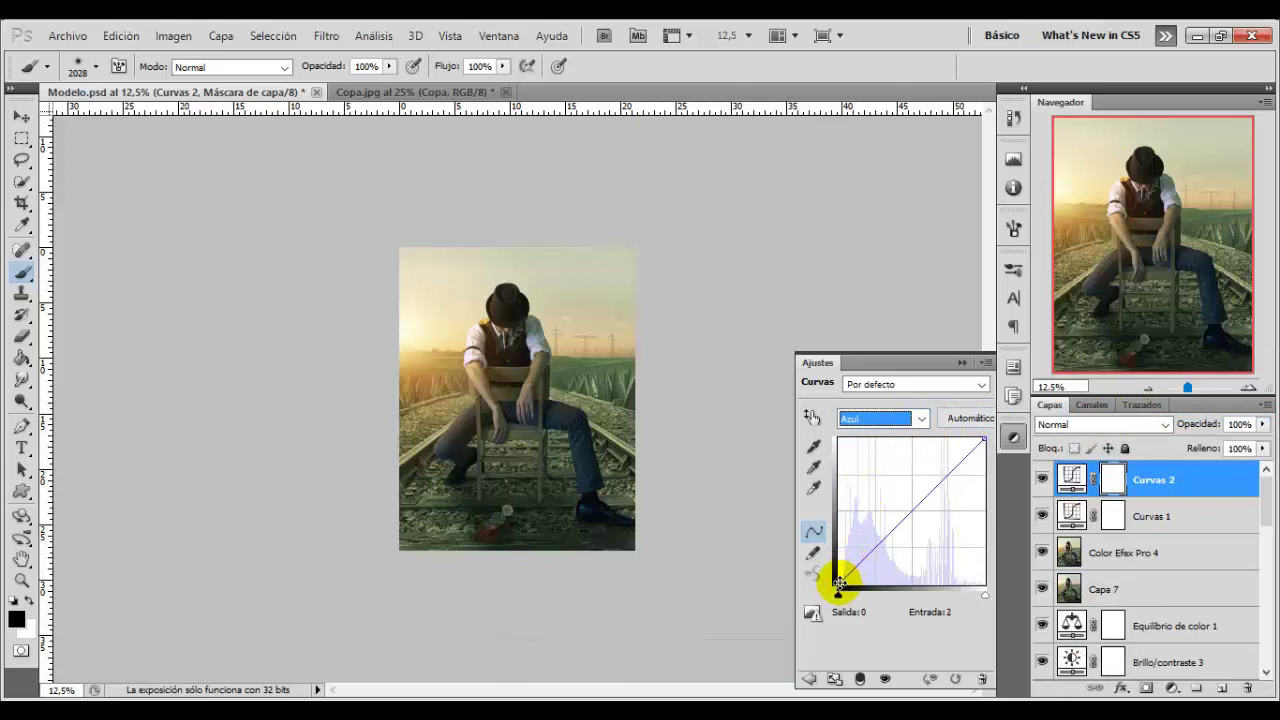
{"action": "left_click_drag", "start_coordinate": [838, 585], "coordinate": [836, 562]}
{"action": "left_click_drag", "start_coordinate": [984, 439], "coordinate": [984, 456]}
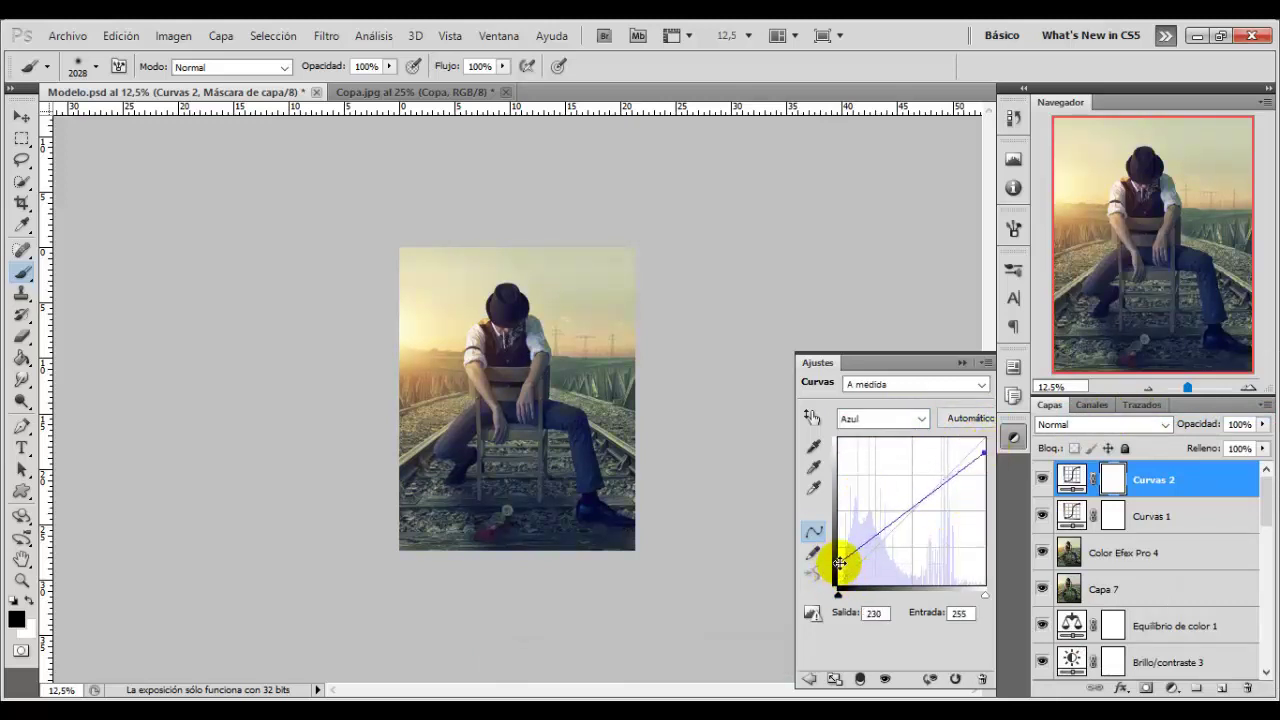
{"action": "left_click_drag", "start_coordinate": [837, 562], "coordinate": [838, 556]}
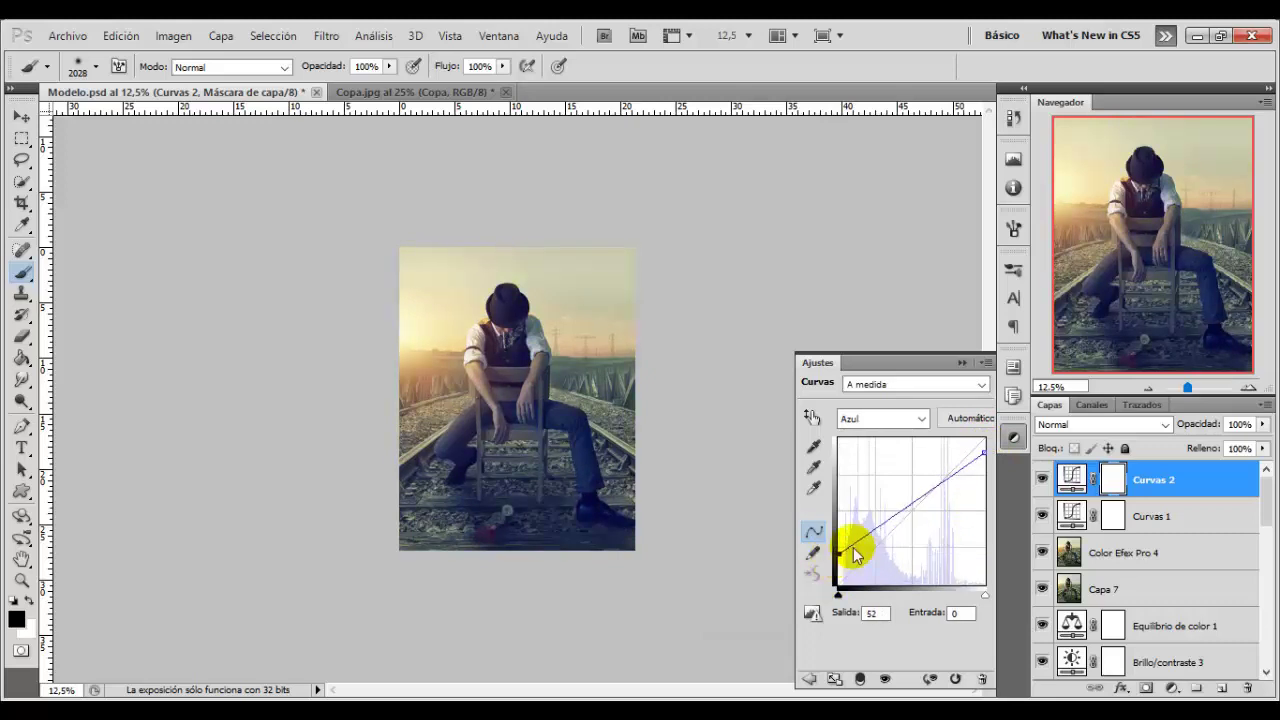
{"action": "mouse_move", "coordinate": [984, 453]}
{"action": "left_mouse_down"}
{"action": "mouse_move", "coordinate": [986, 470]}
{"action": "mouse_move", "coordinate": [986, 455]}
{"action": "left_mouse_up"}
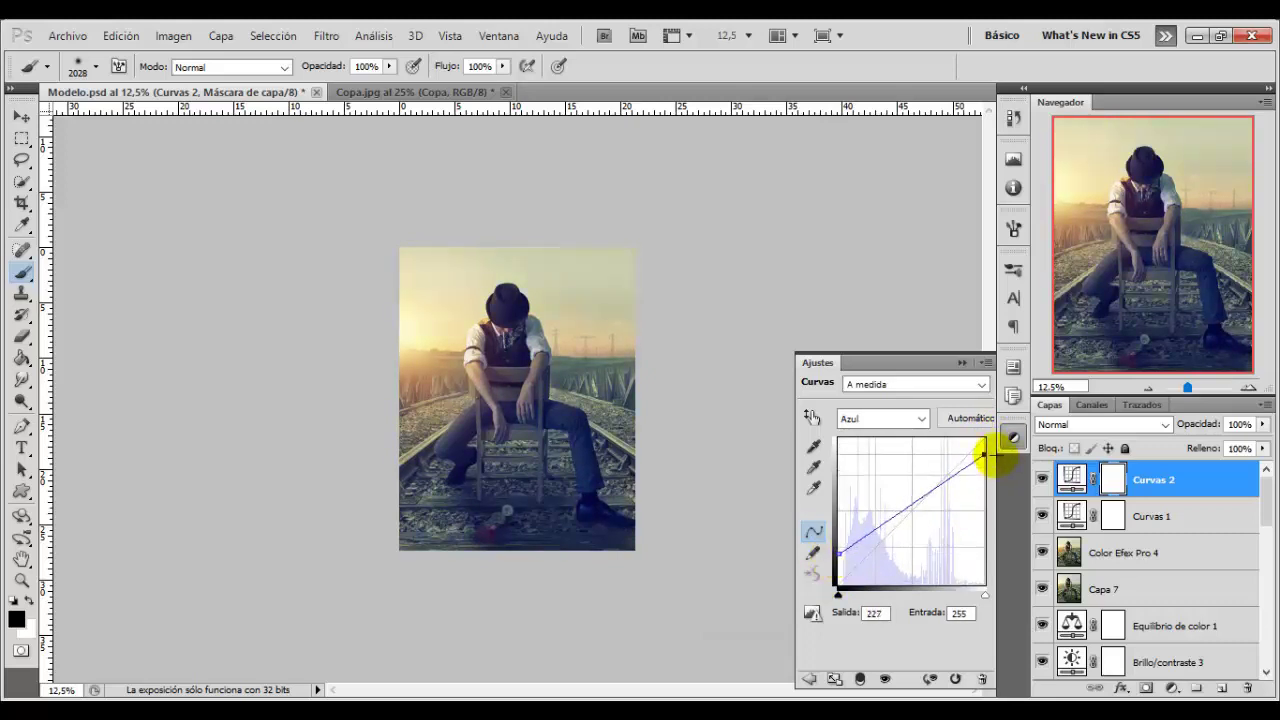
{"action": "mouse_move", "coordinate": [837, 553]}
{"action": "left_mouse_down"}
{"action": "mouse_move", "coordinate": [838, 584]}
{"action": "mouse_move", "coordinate": [838, 553]}
{"action": "left_mouse_up"}
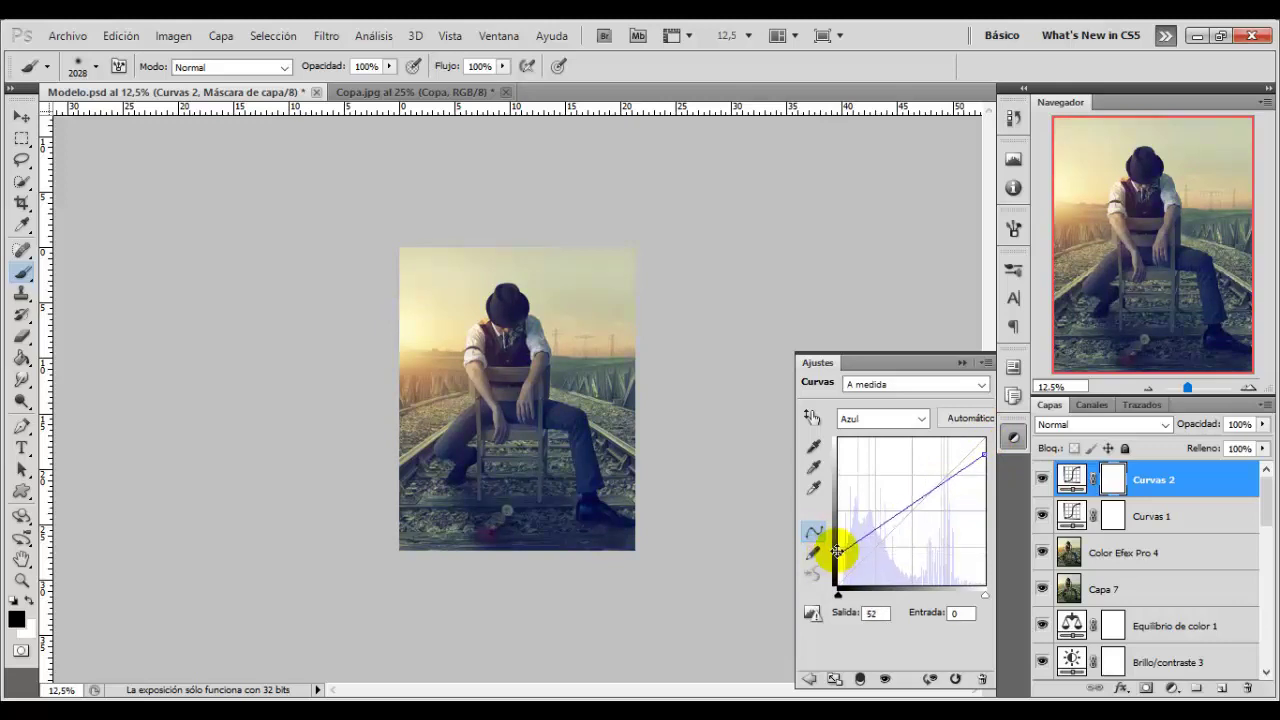
- Lower the red channel's highlights and slightly lift its shadows, comparing the result
{"action": "left_click", "coordinate": [908, 420]}
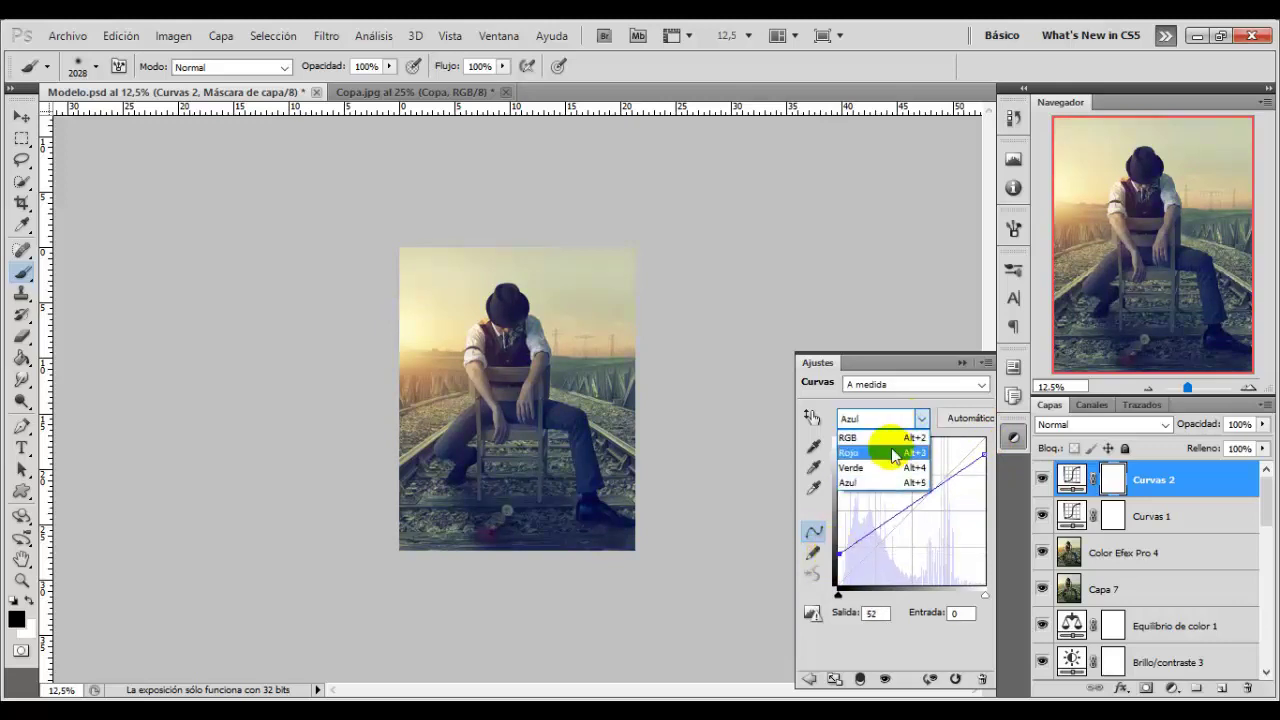
{"action": "left_click", "coordinate": [892, 453]}
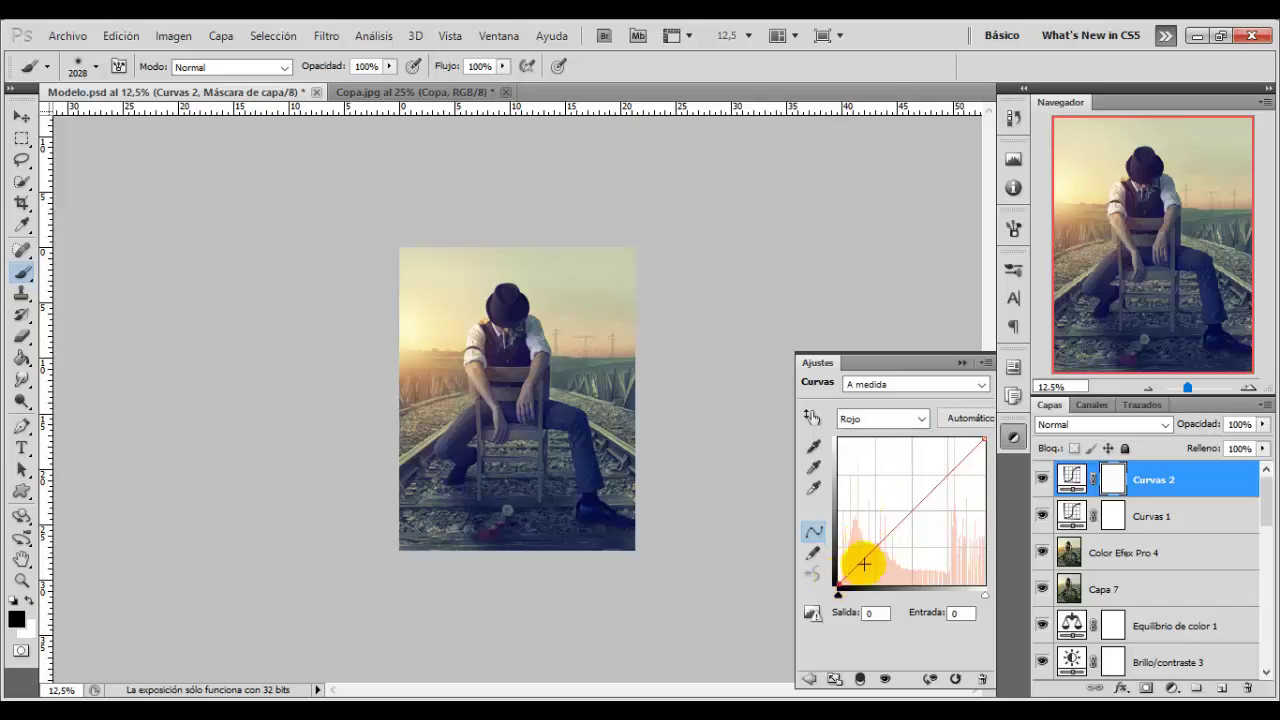
{"action": "left_click_drag", "start_coordinate": [984, 440], "coordinate": [995, 458]}
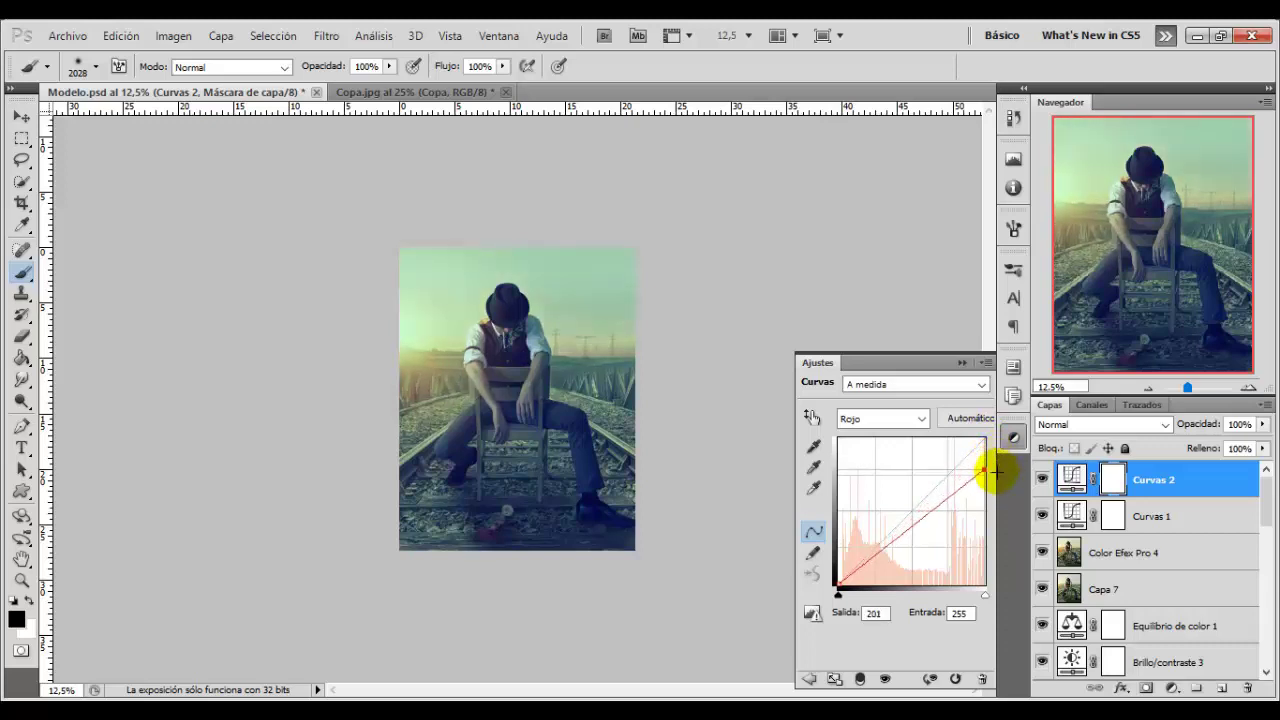
{"action": "left_click_drag", "start_coordinate": [995, 458], "coordinate": [993, 463]}
{"action": "left_click_drag", "start_coordinate": [839, 582], "coordinate": [838, 579]}
{"action": "left_click", "coordinate": [1041, 480]}
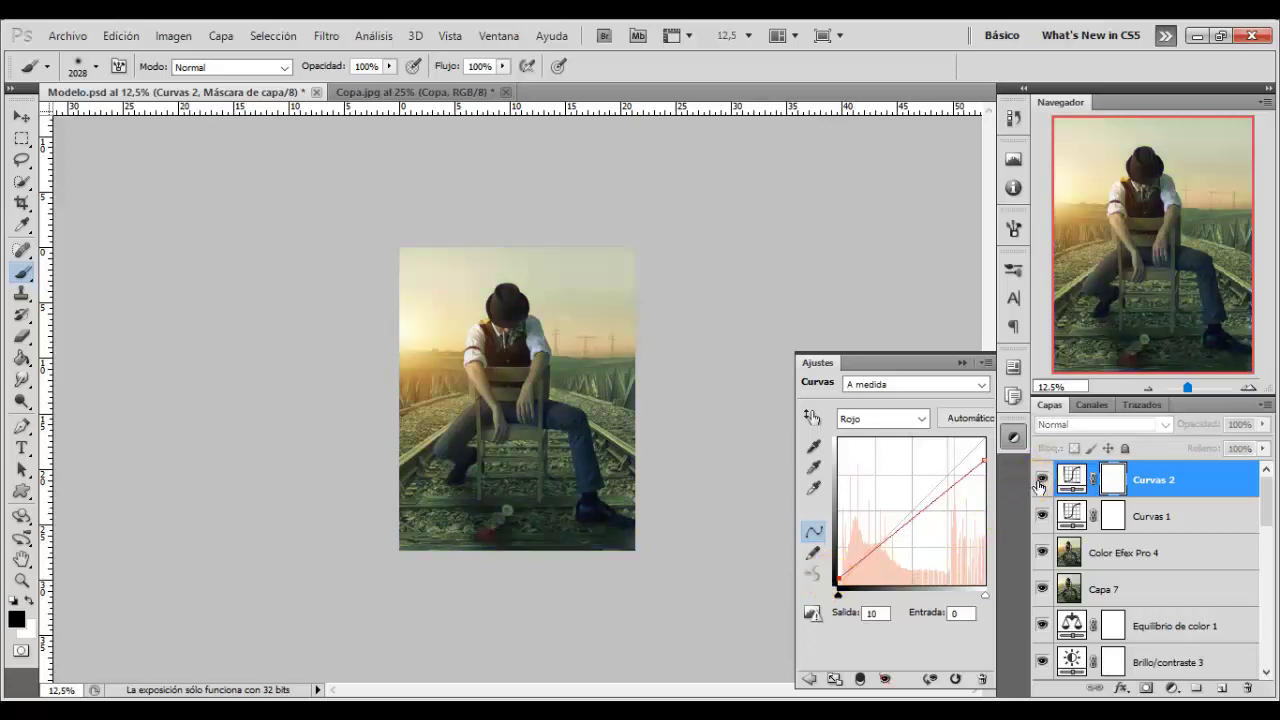
{"action": "left_click", "coordinate": [1041, 481]}
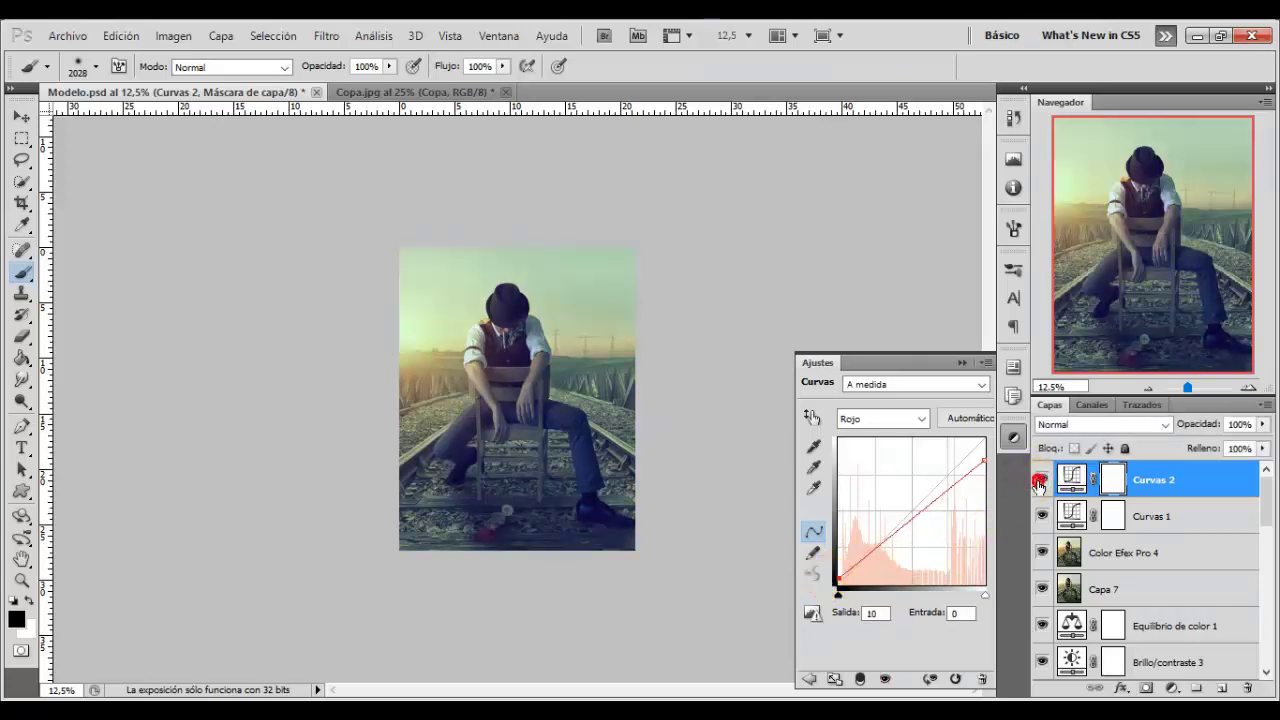
- Lift the green shadows (18 to 27) and lower the green highlights (227 to 216)
{"action": "left_click", "coordinate": [922, 419]}
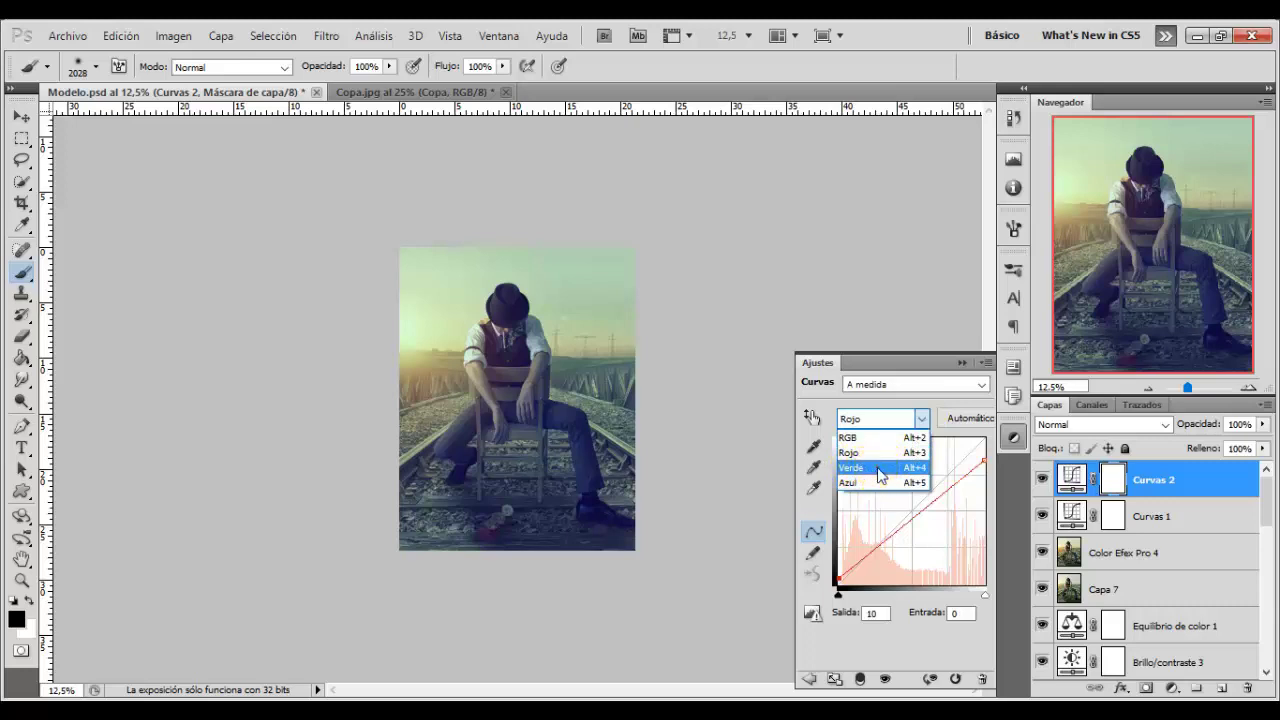
{"action": "left_click", "coordinate": [880, 468]}
{"action": "mouse_move", "coordinate": [838, 578]}
{"action": "left_mouse_down"}
{"action": "mouse_move", "coordinate": [871, 531]}
{"action": "mouse_move", "coordinate": [838, 590]}
{"action": "mouse_move", "coordinate": [846, 567]}
{"action": "left_mouse_up"}
{"action": "left_click_drag", "start_coordinate": [984, 440], "coordinate": [968, 462]}
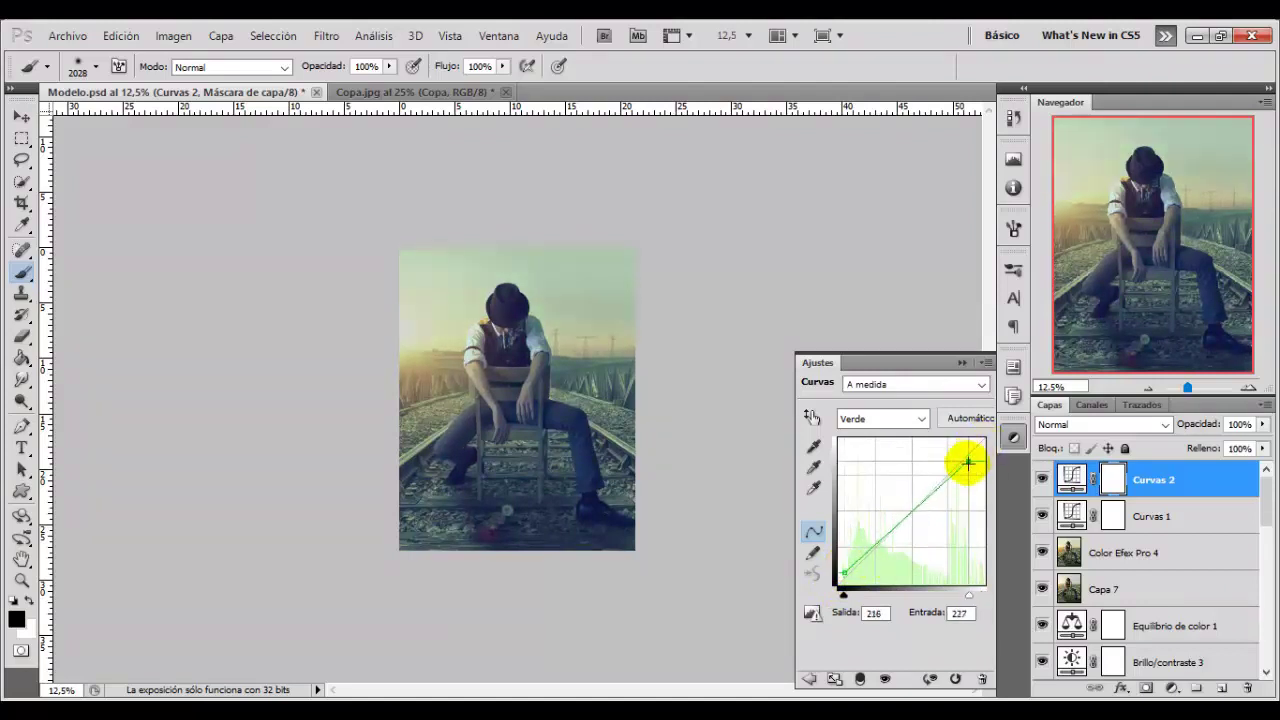
{"action": "mouse_move", "coordinate": [845, 572]}
{"action": "left_mouse_down"}
{"action": "mouse_move", "coordinate": [848, 545]}
{"action": "mouse_move", "coordinate": [846, 580]}
{"action": "mouse_move", "coordinate": [848, 569]}
{"action": "left_mouse_up"}
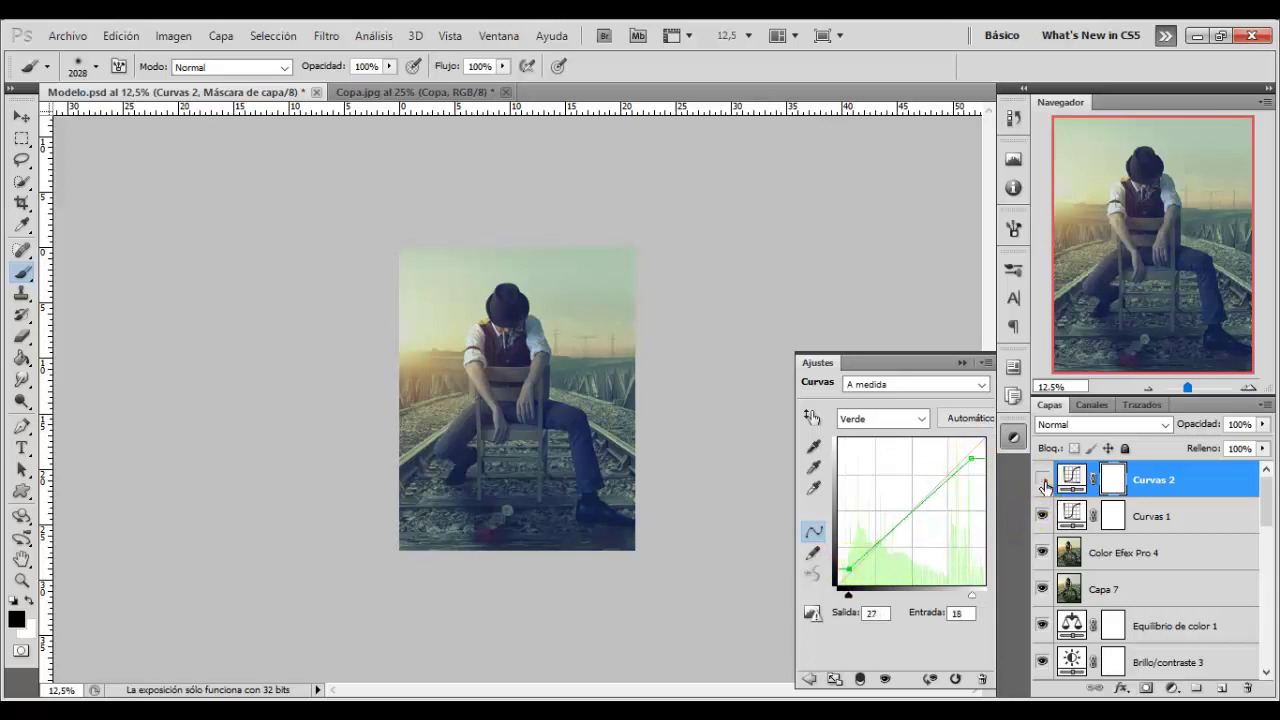
{"action": "left_click", "coordinate": [1043, 485]}
{"action": "left_click", "coordinate": [1043, 485]}
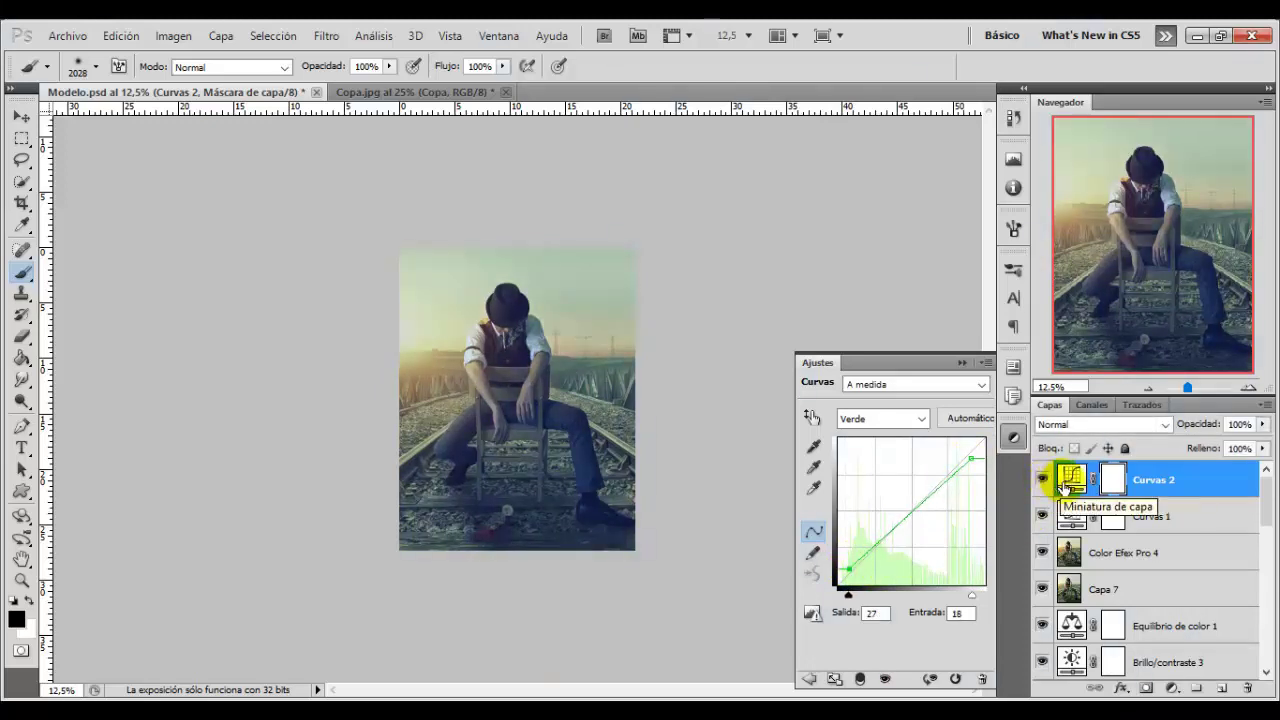
{"action": "left_click", "coordinate": [1172, 688]}
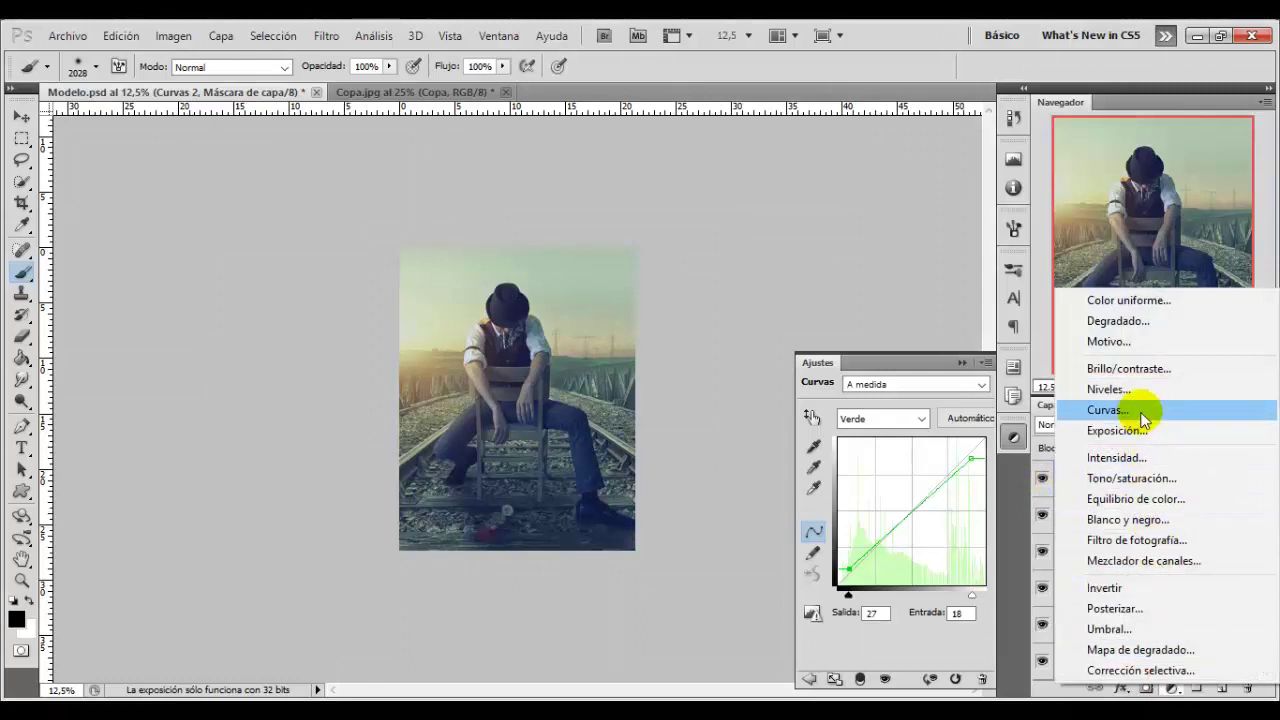
- Add a Color Balance layer shifting the midtones cyan–red slider to +5
{"action": "left_click", "coordinate": [1124, 499]}
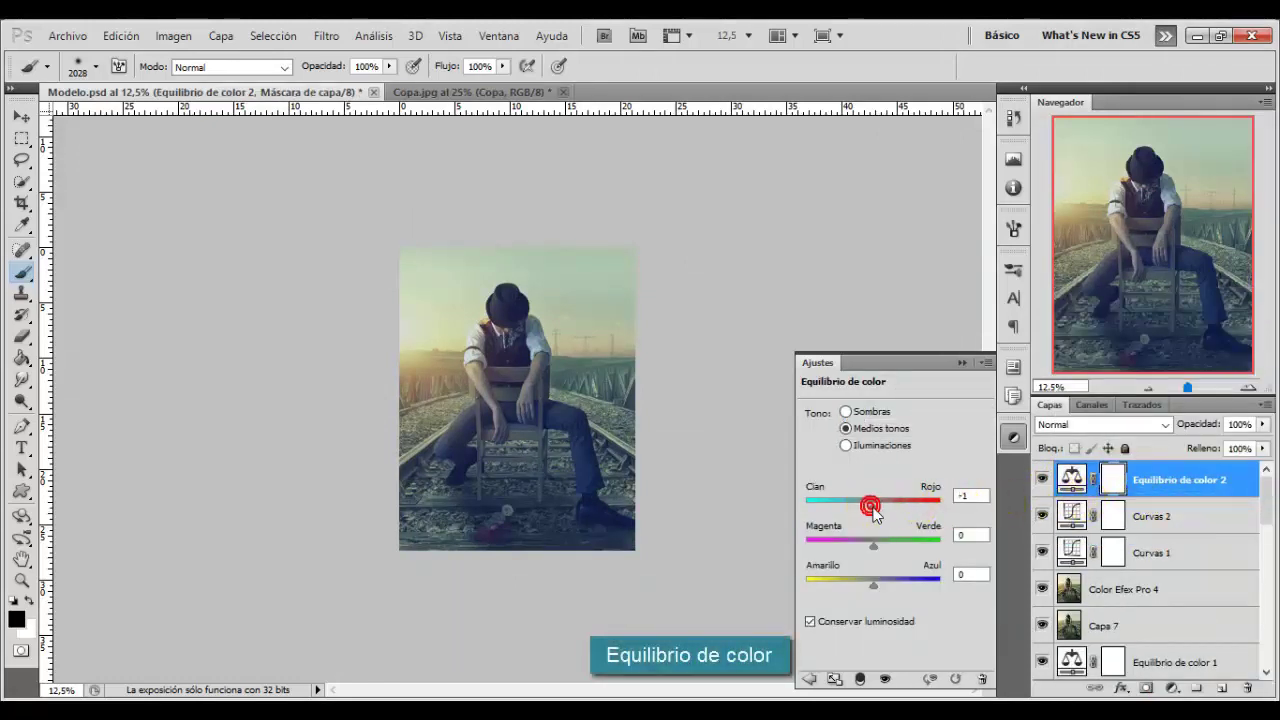
{"action": "left_click_drag", "start_coordinate": [874, 508], "coordinate": [877, 508]}
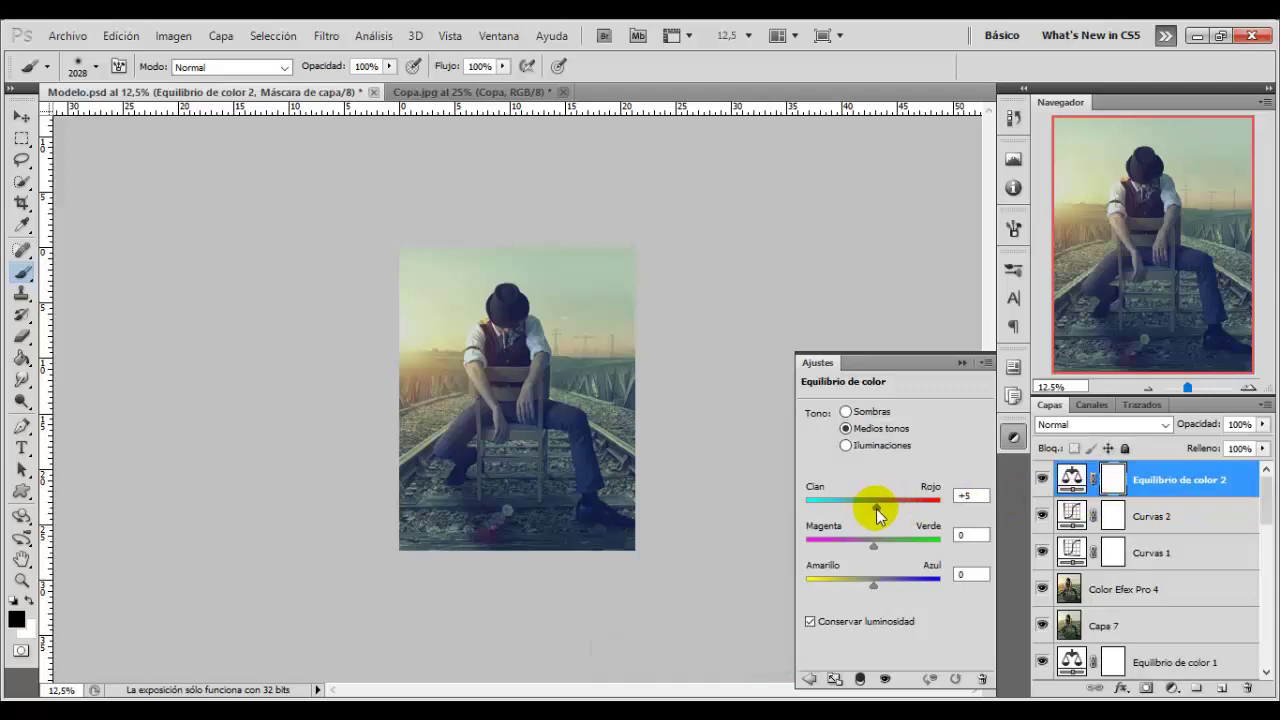
{"action": "left_click", "coordinate": [962, 498]}
{"action": "left_click", "coordinate": [1043, 480]}
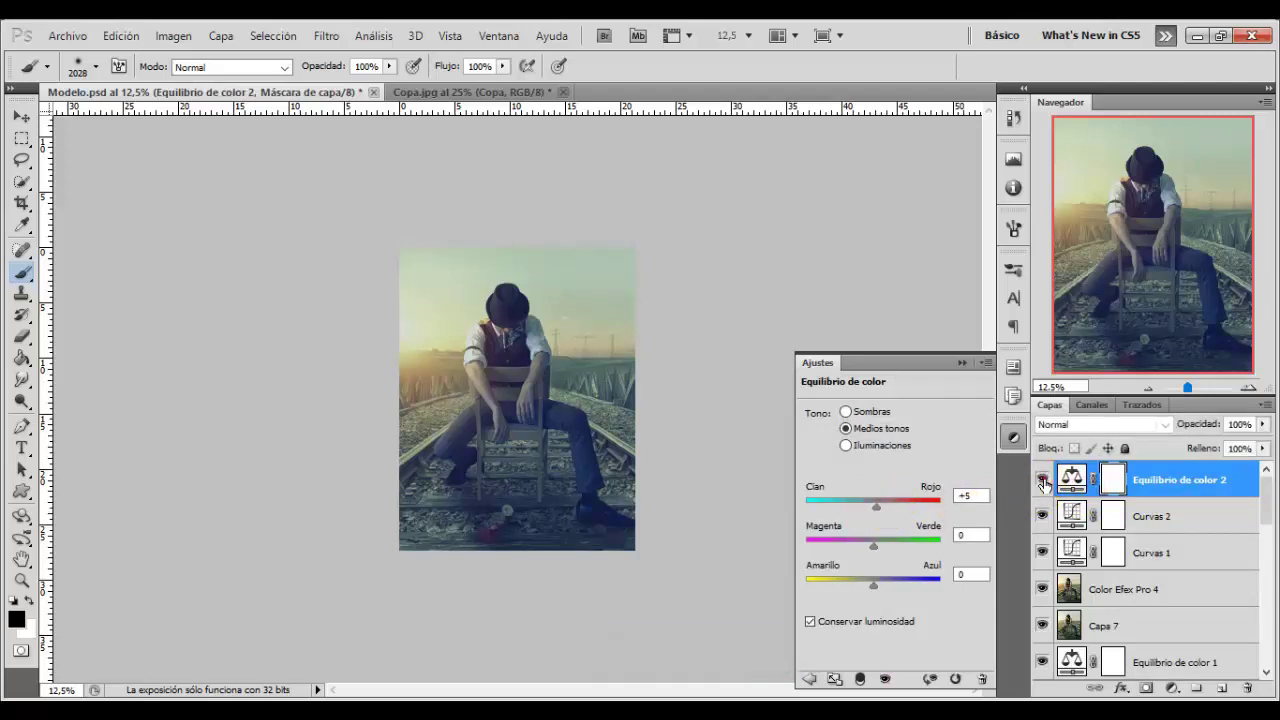
{"action": "left_click", "coordinate": [1043, 480]}
{"action": "left_click", "coordinate": [1172, 688]}
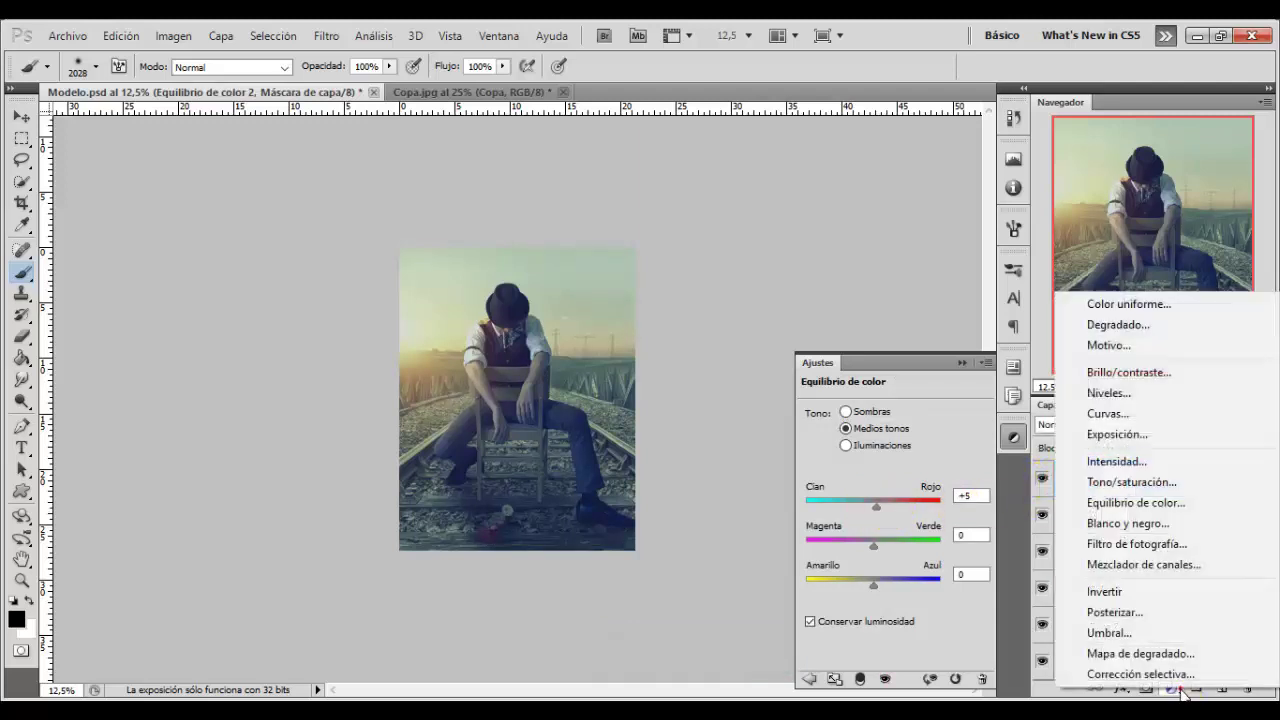
{"action": "left_click", "coordinate": [1139, 481]}
- Adjust Hue/Saturation for the reds (-10), yellows and greens ranges
{"action": "left_click", "coordinate": [896, 419]}
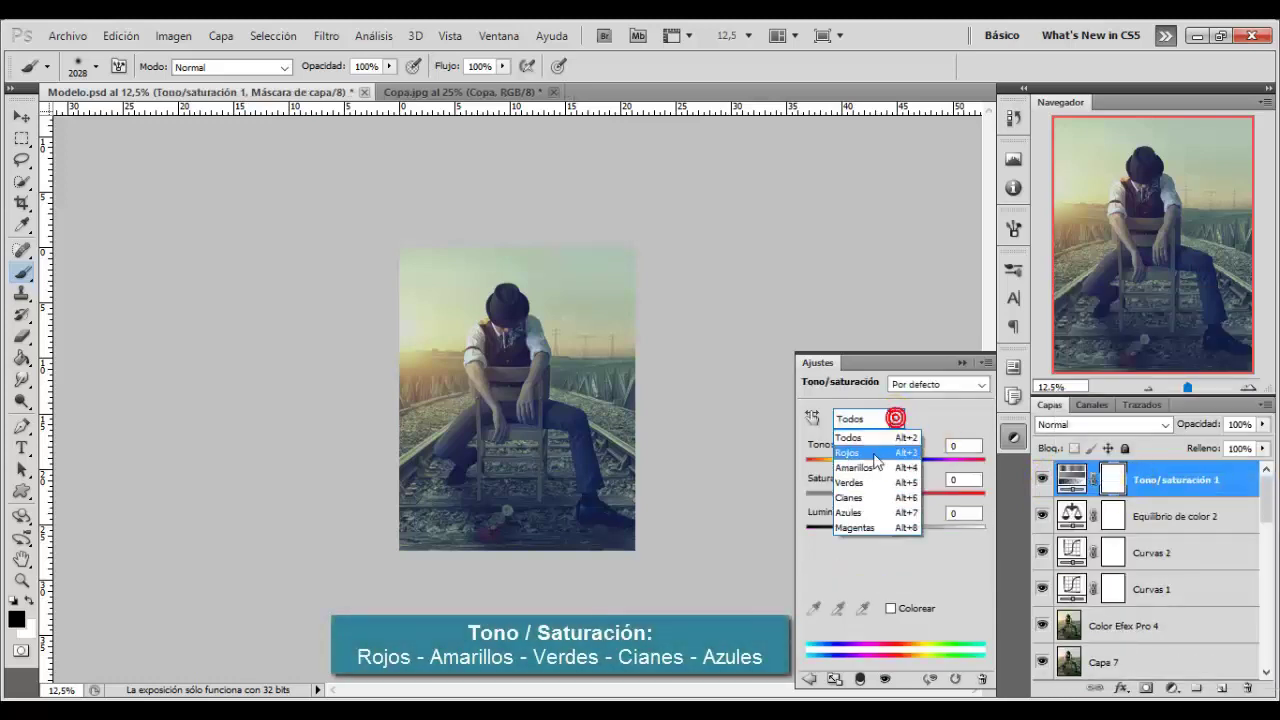
{"action": "left_click", "coordinate": [872, 454]}
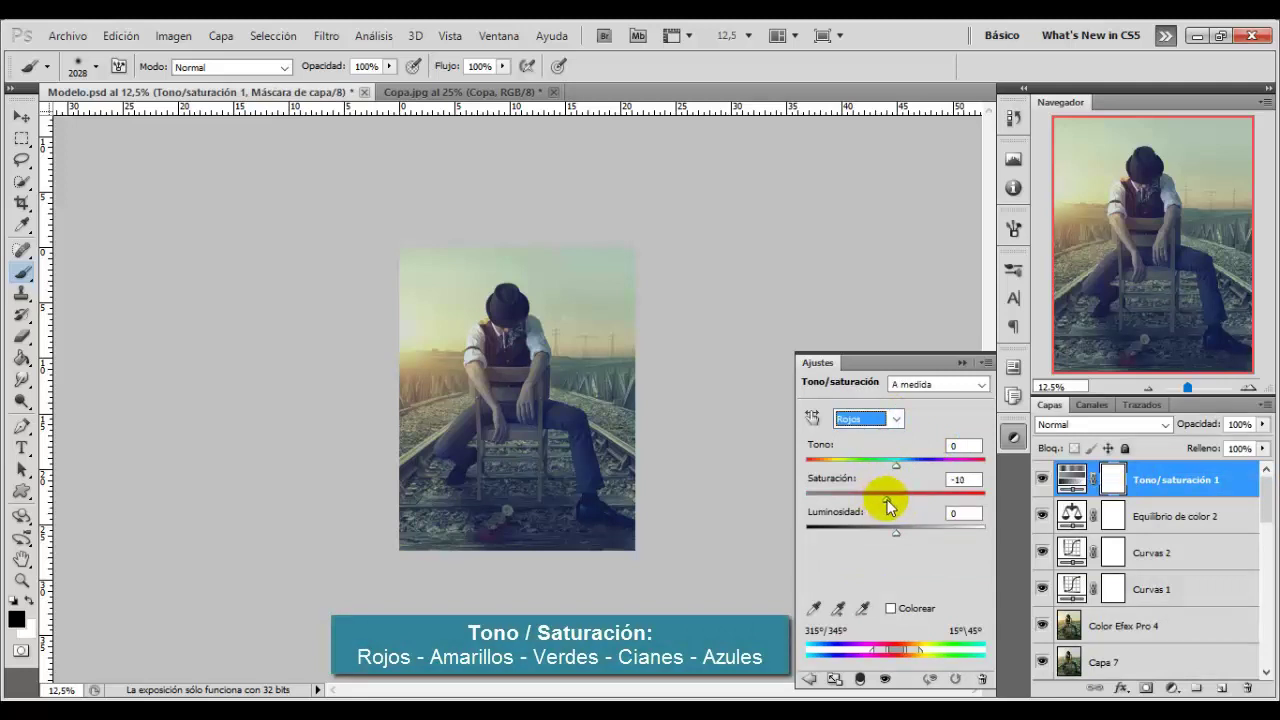
{"action": "left_click", "coordinate": [896, 419]}
{"action": "left_click", "coordinate": [877, 458]}
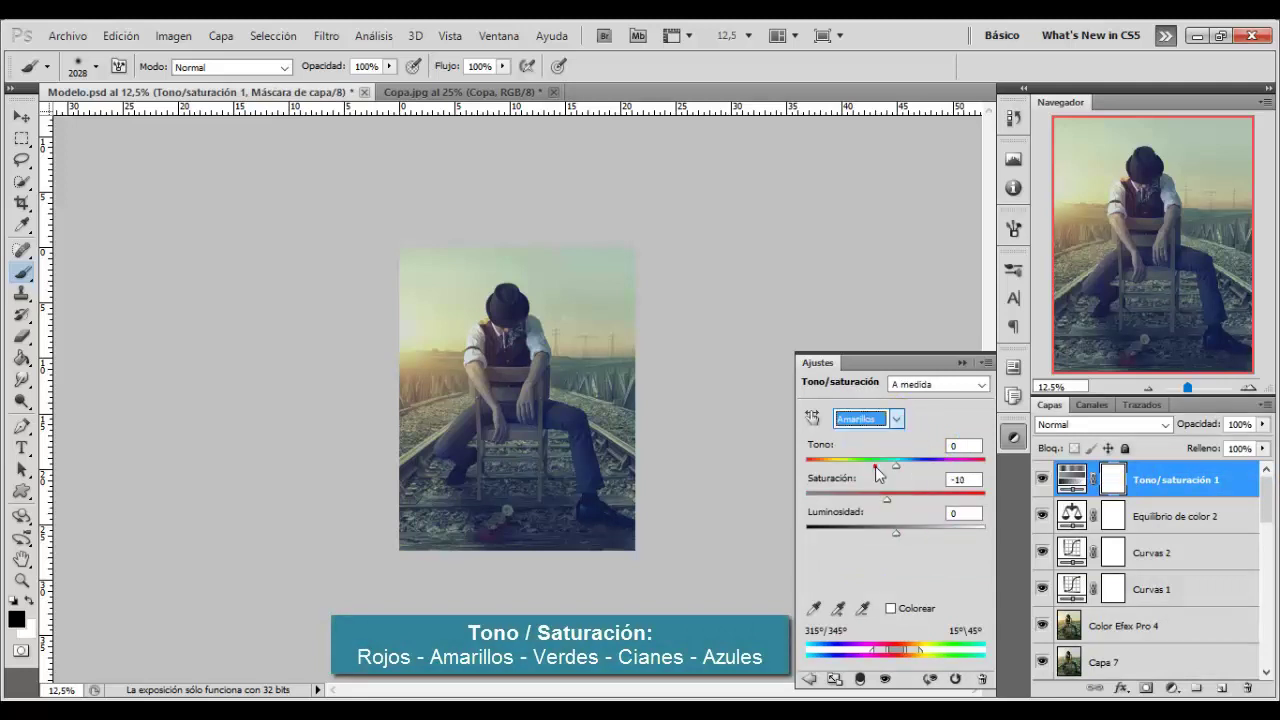
{"action": "left_click_drag", "start_coordinate": [886, 497], "coordinate": [896, 497]}
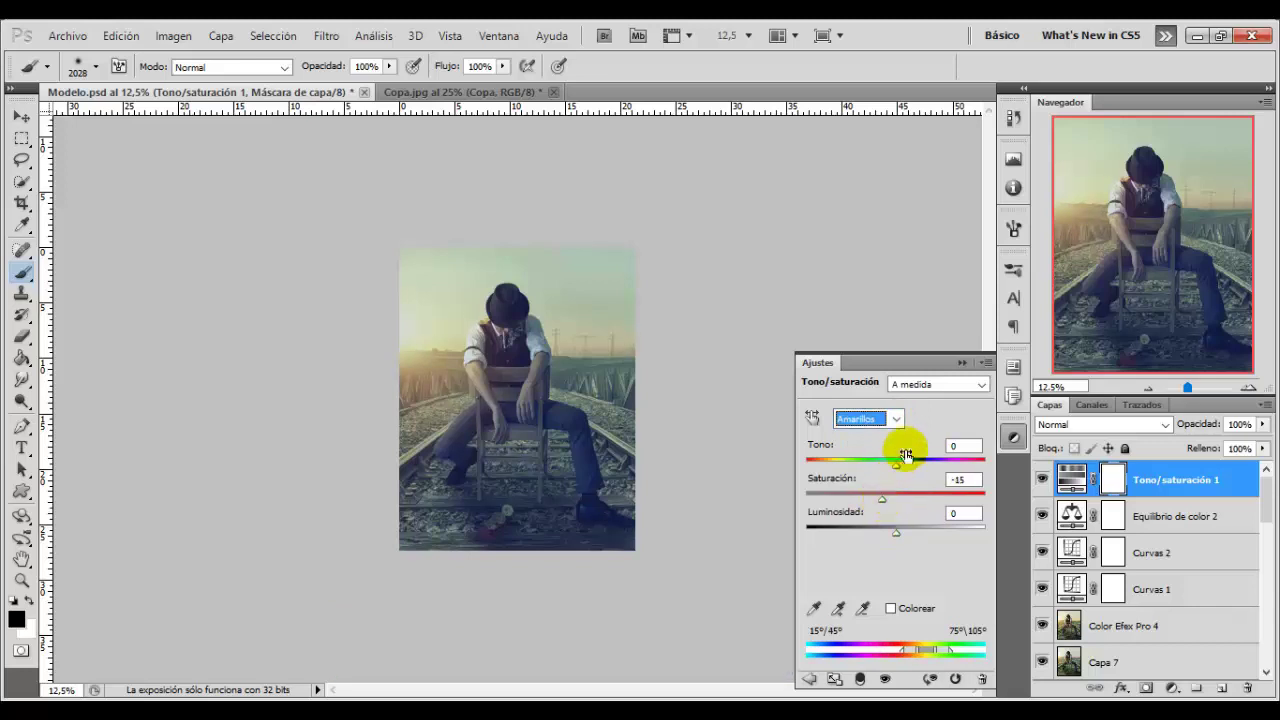
{"action": "left_click", "coordinate": [896, 419]}
{"action": "left_click", "coordinate": [877, 472]}
{"action": "left_click_drag", "start_coordinate": [896, 497], "coordinate": [878, 497]}
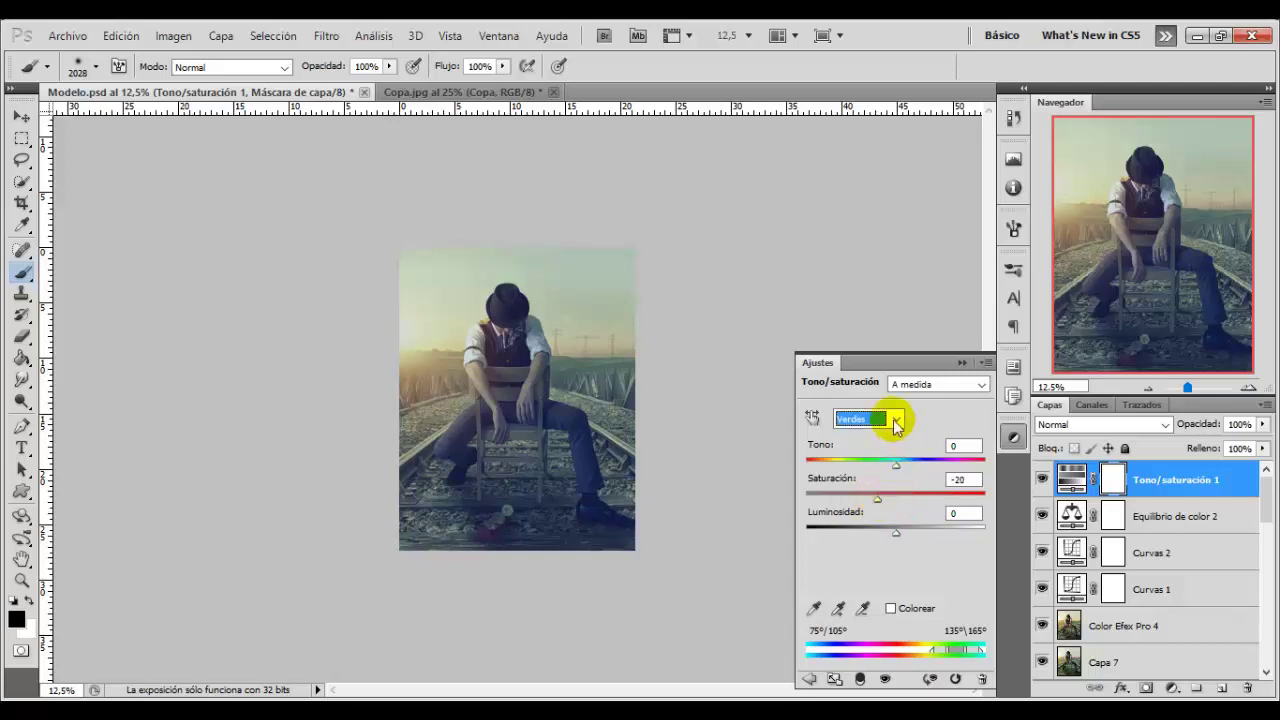
- Desaturate the cyans to -40 and blues to -30, then compare with the layer hidden
{"action": "left_click", "coordinate": [896, 419]}
{"action": "left_click", "coordinate": [866, 498]}
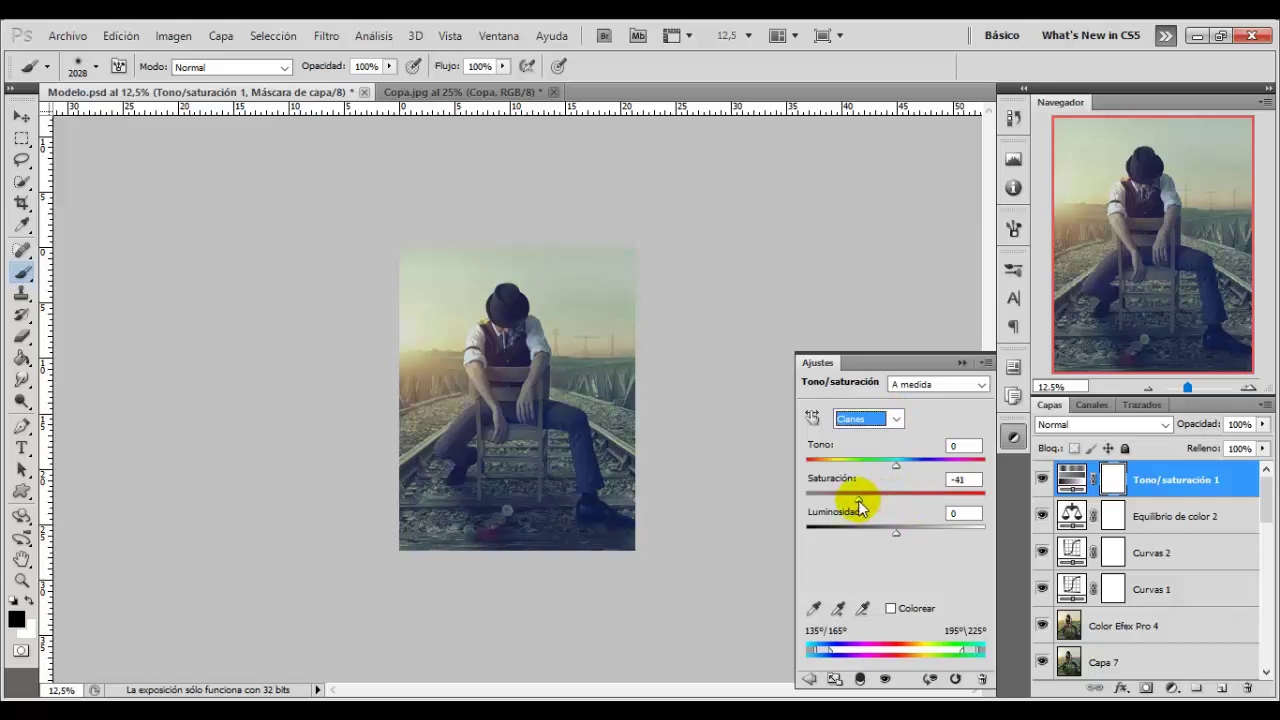
{"action": "left_click", "coordinate": [896, 419]}
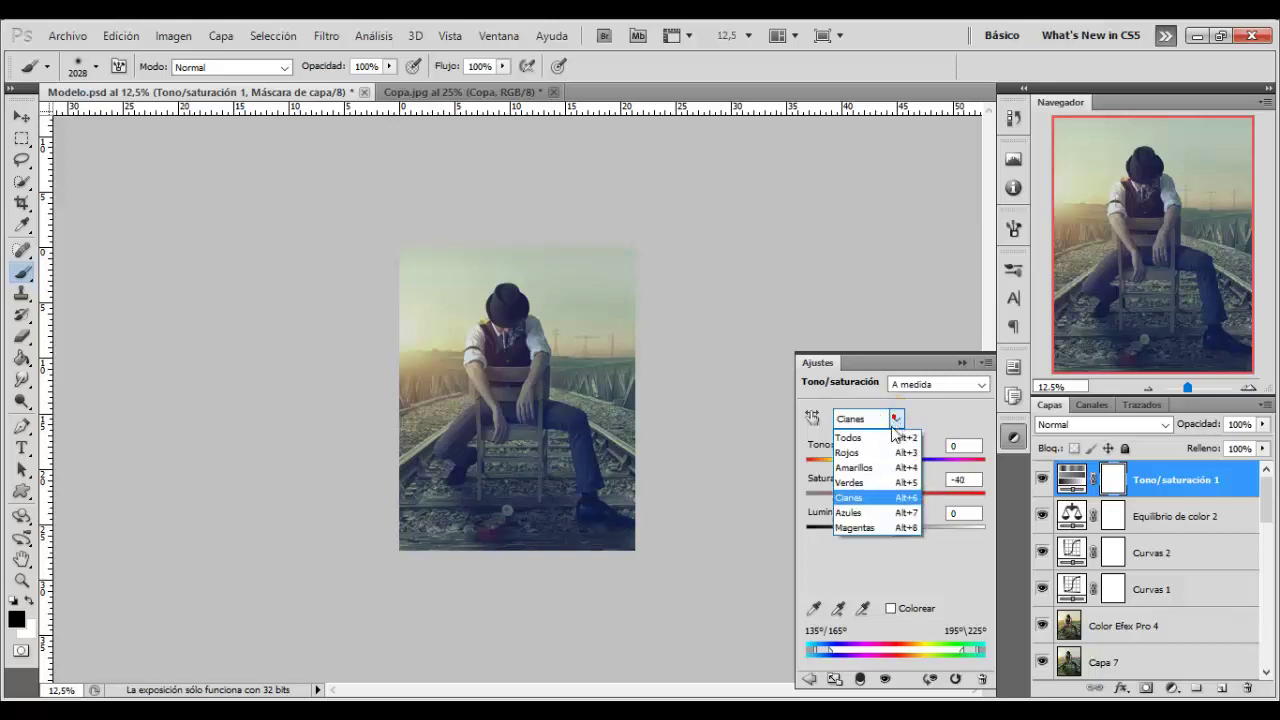
{"action": "left_click", "coordinate": [868, 513]}
{"action": "left_click_drag", "start_coordinate": [895, 499], "coordinate": [884, 500]}
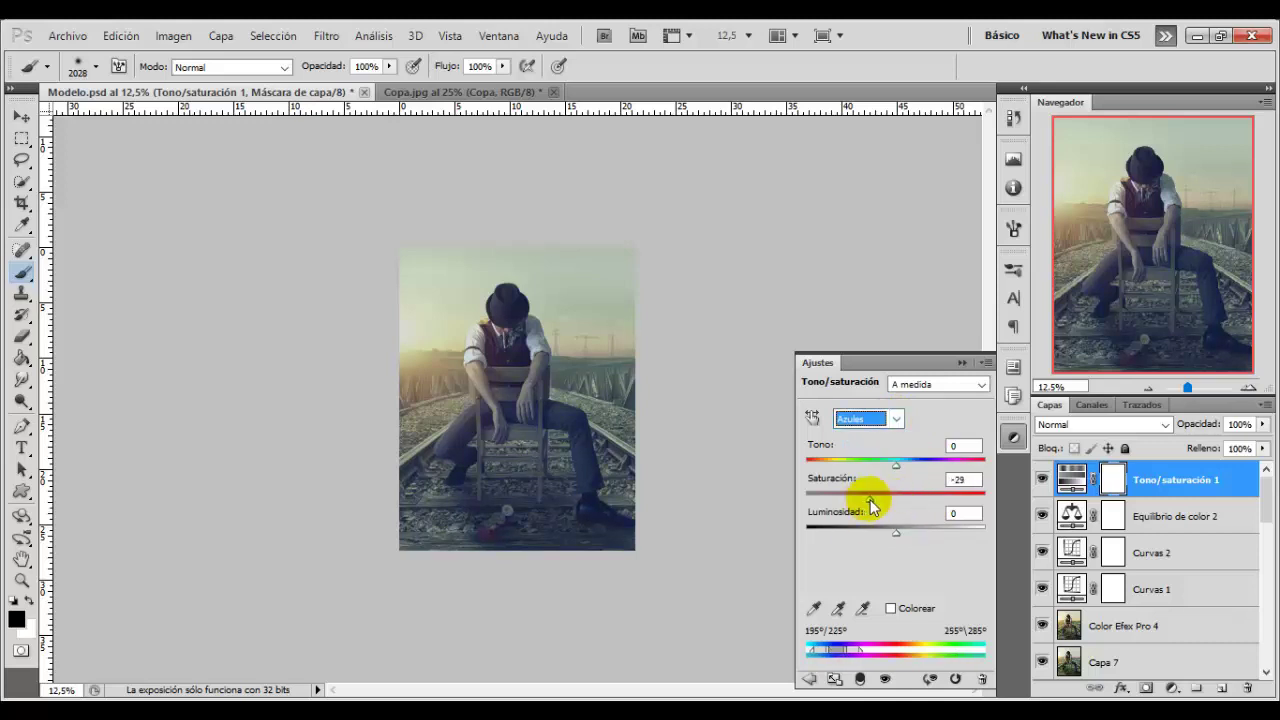
{"action": "left_click", "coordinate": [1040, 481]}
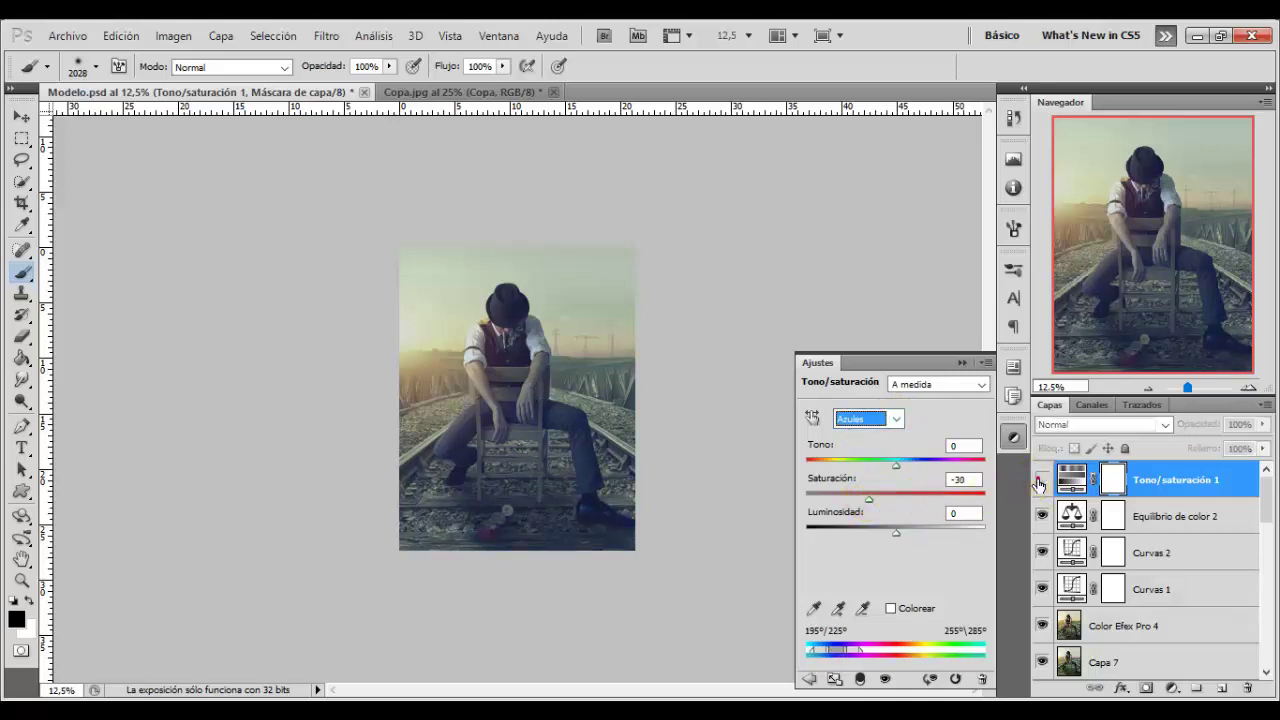
{"action": "left_click", "coordinate": [1040, 481]}
{"action": "left_click", "coordinate": [896, 419]}
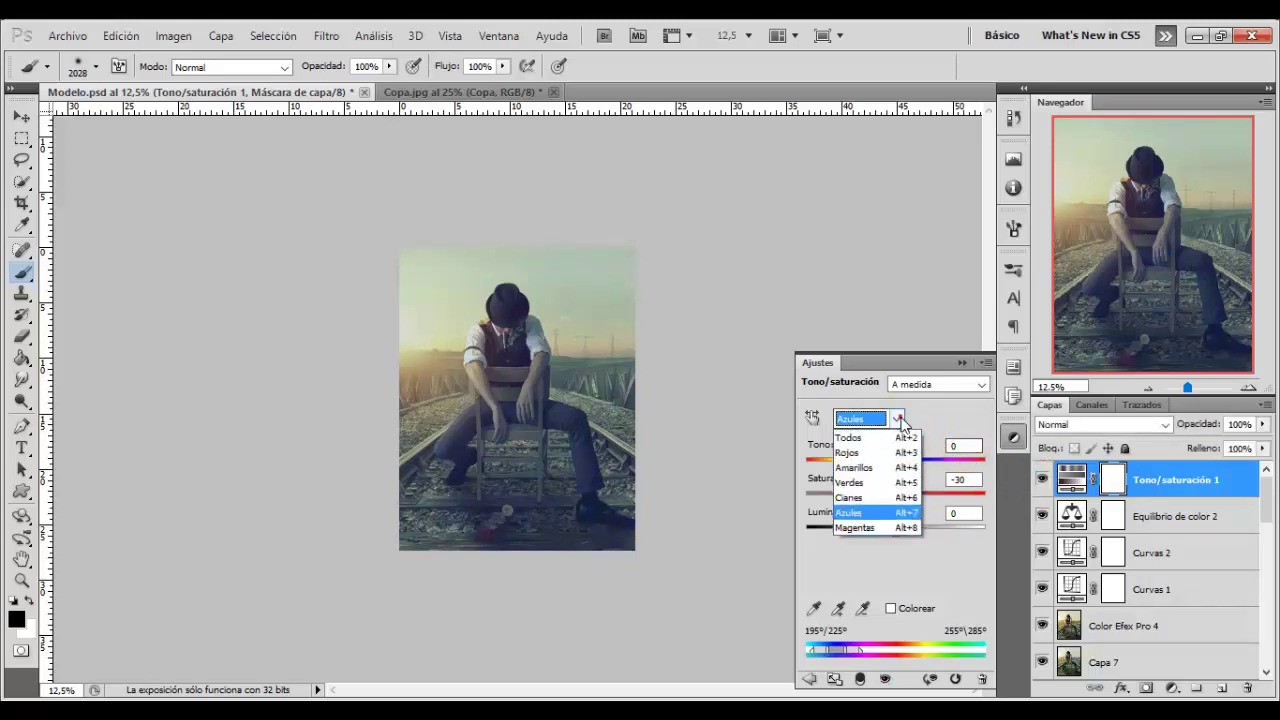
{"action": "left_click", "coordinate": [872, 459]}
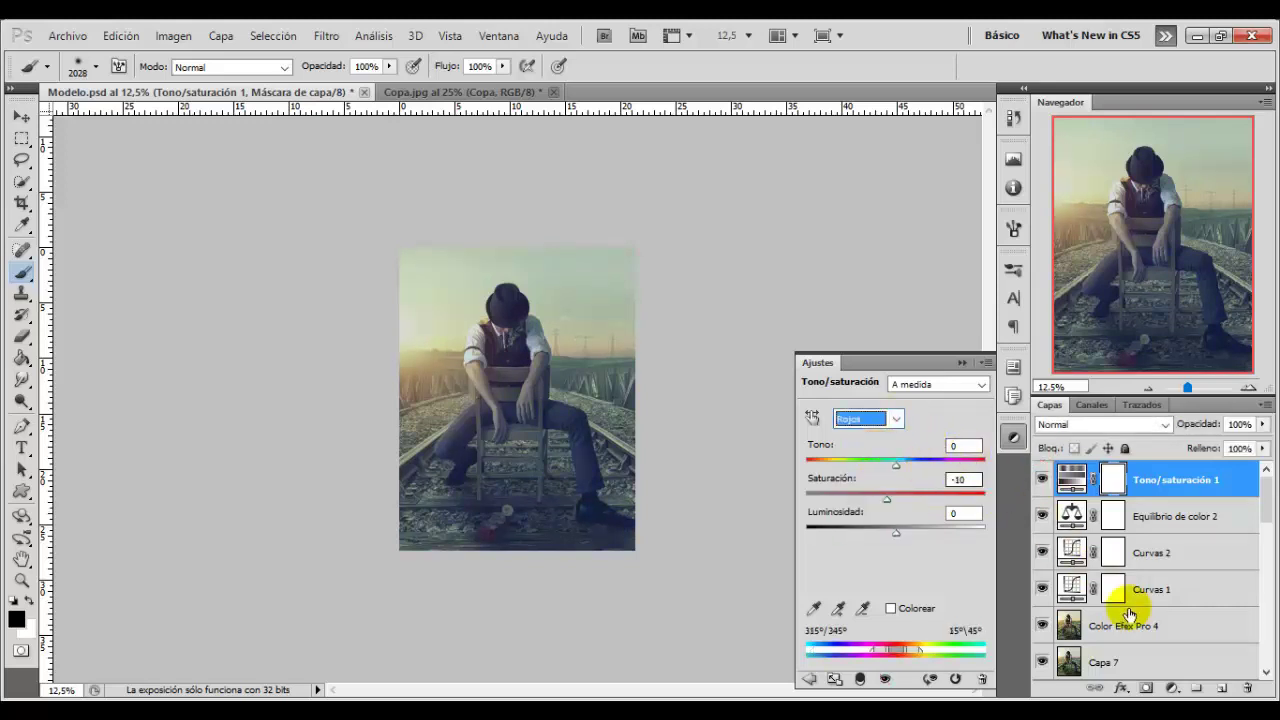
{"action": "left_click", "coordinate": [1172, 690]}
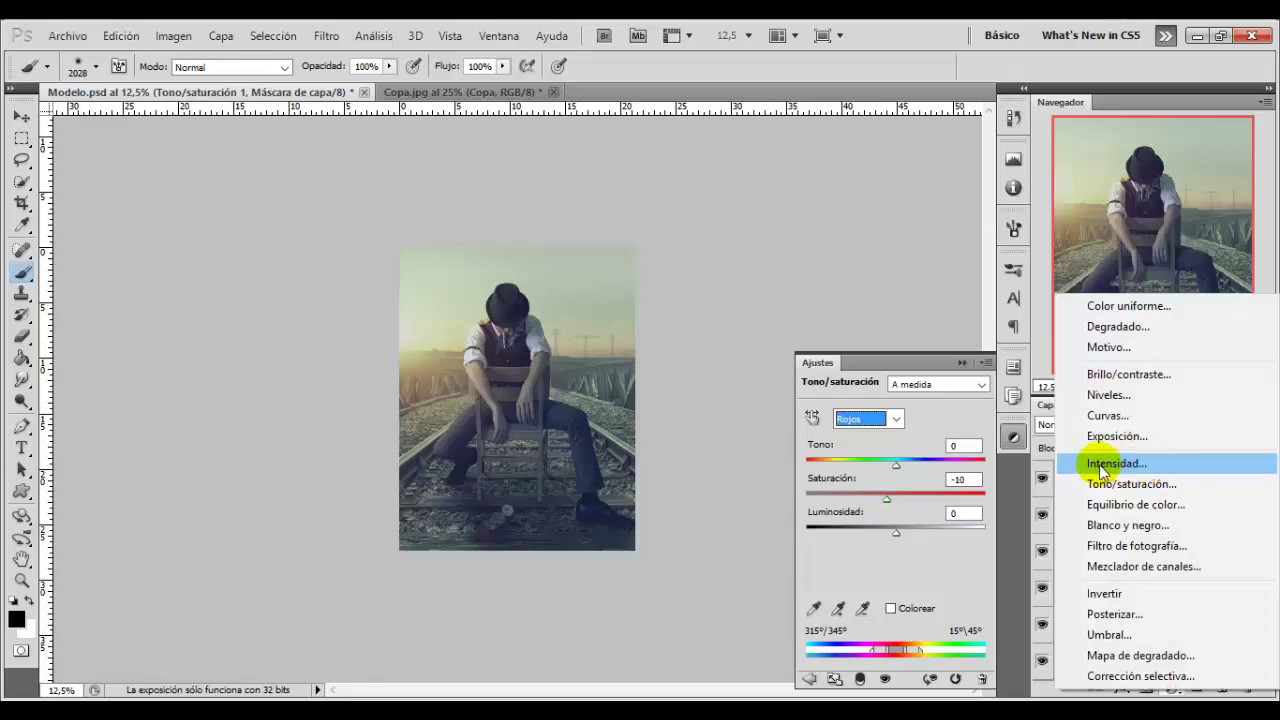
- Add a vibrance layer with Intensidad -10 and set the foreground colour to black
{"action": "left_click", "coordinate": [1114, 463]}
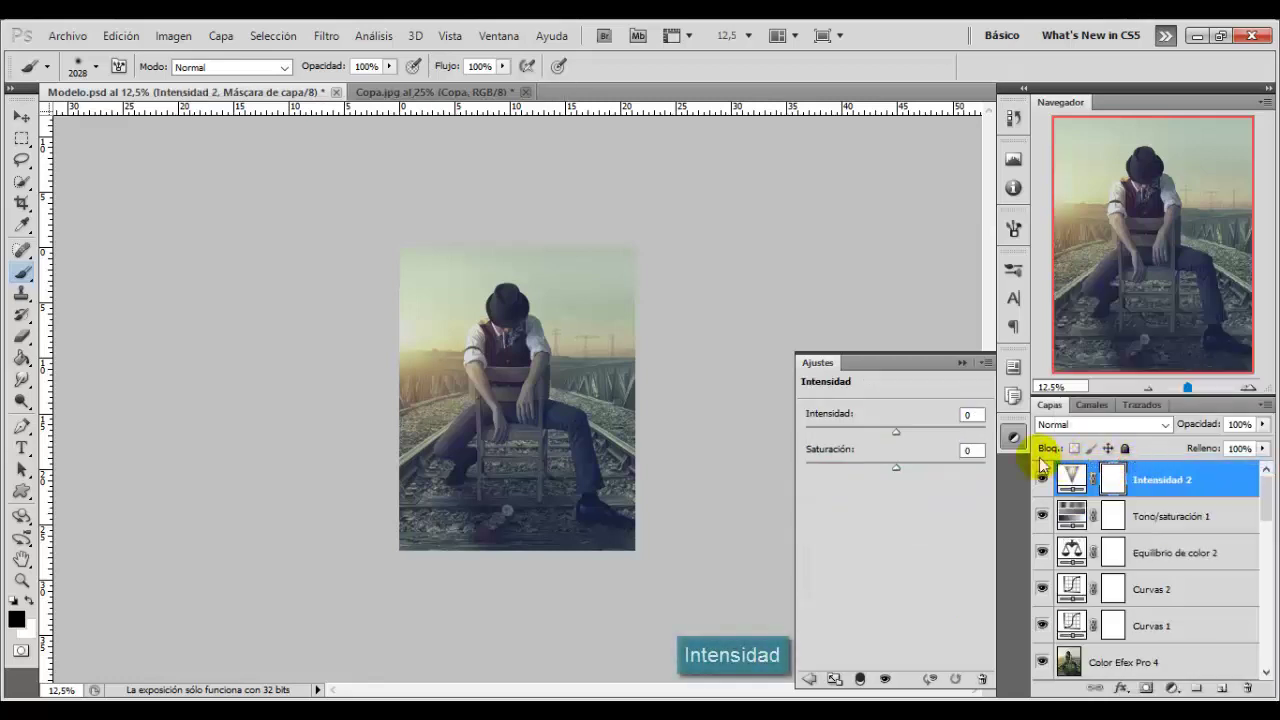
{"action": "left_click_drag", "start_coordinate": [902, 431], "coordinate": [889, 433]}
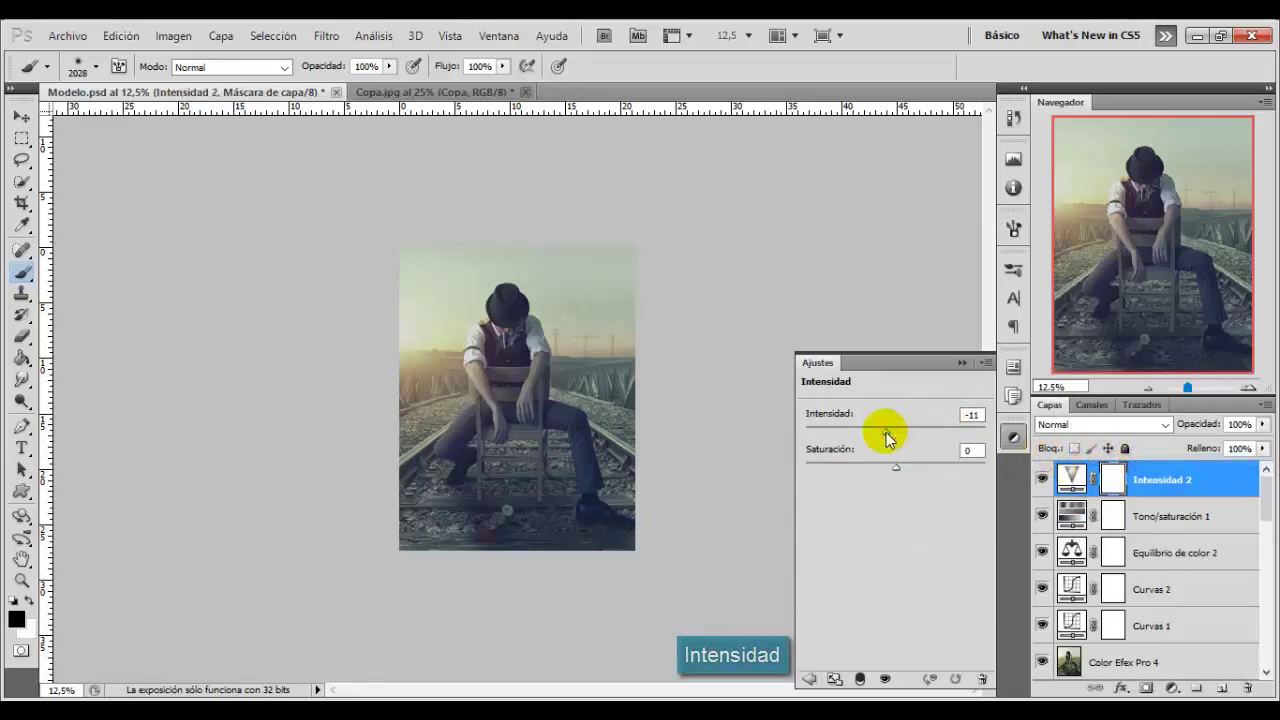
{"action": "left_click", "coordinate": [1156, 478]}
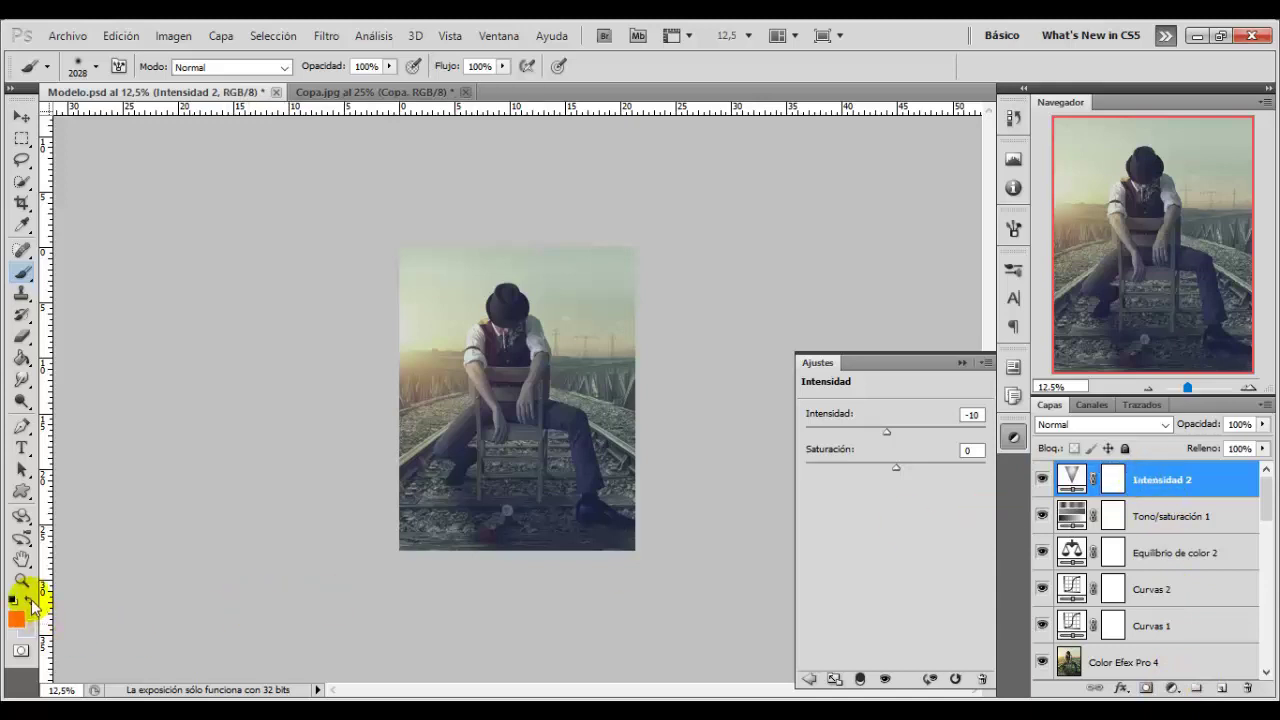
{"action": "left_click", "coordinate": [24, 622]}
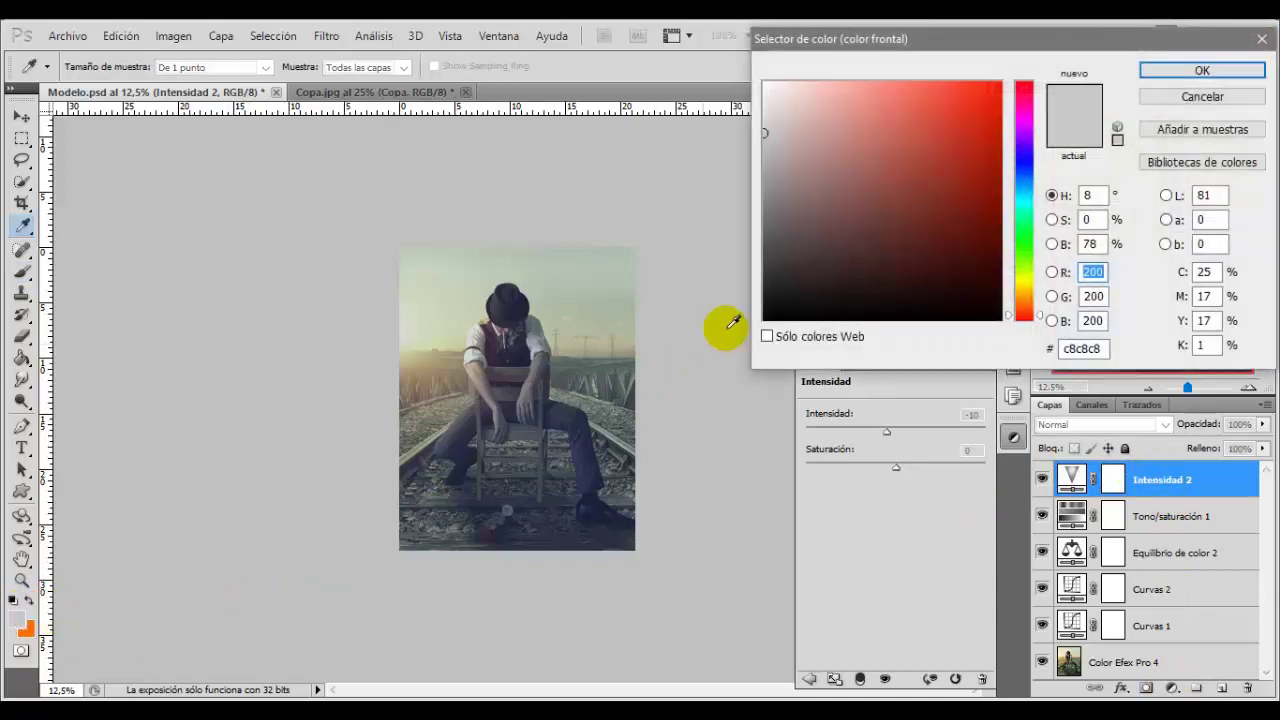
{"action": "left_click_drag", "start_coordinate": [780, 280], "coordinate": [720, 362]}
{"action": "left_click", "coordinate": [1204, 72]}
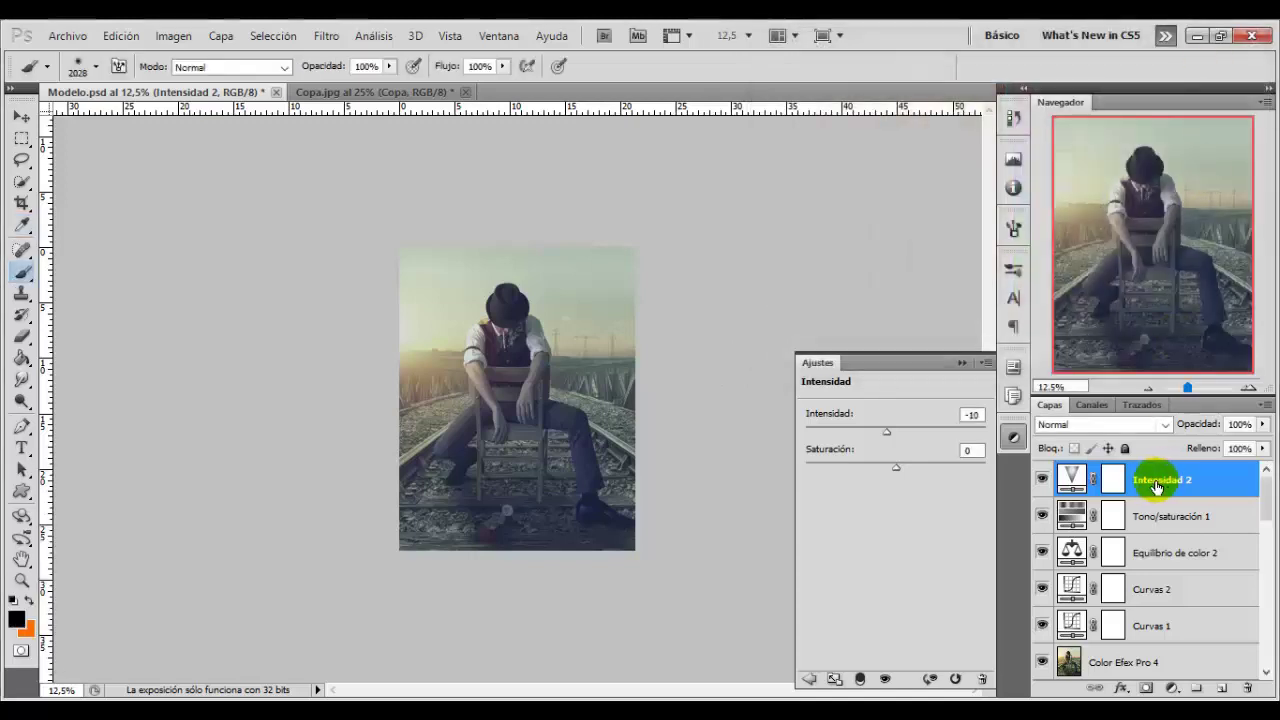
{"action": "left_click", "coordinate": [1172, 688]}
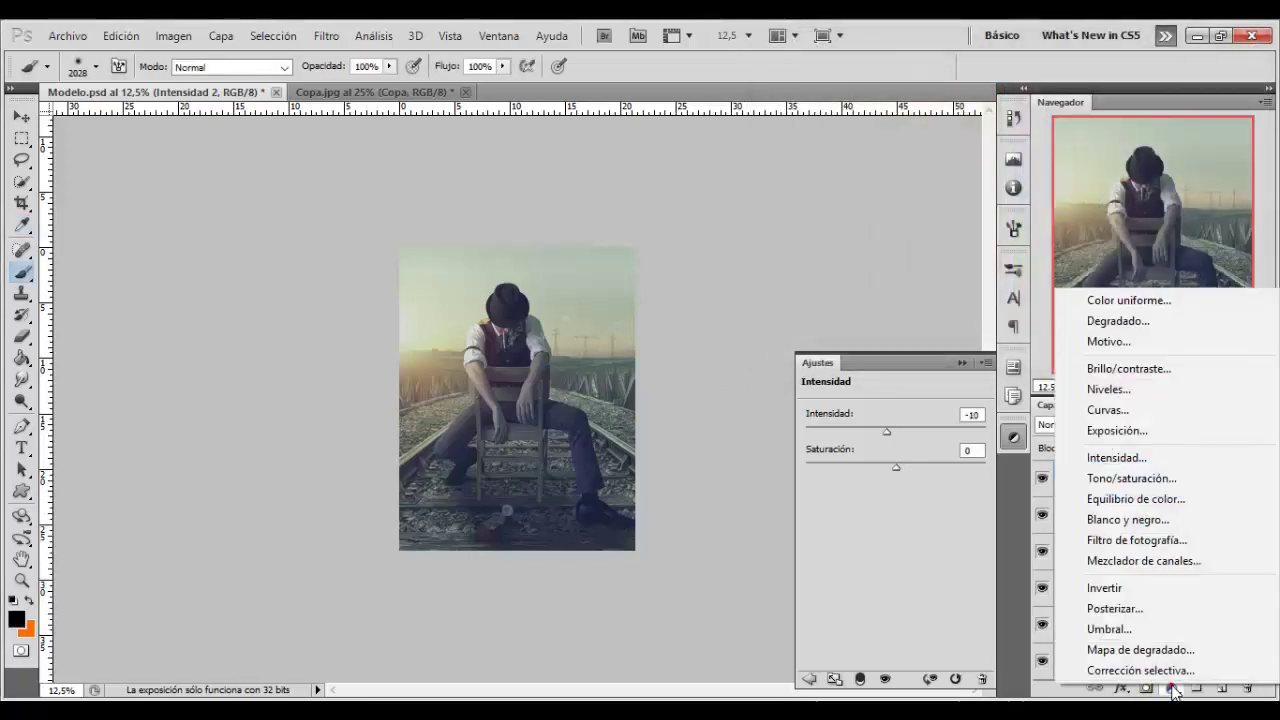
- Add a linear black gradient fill layer angled at about 104.93° with 40% scale
{"action": "left_click", "coordinate": [1115, 321]}
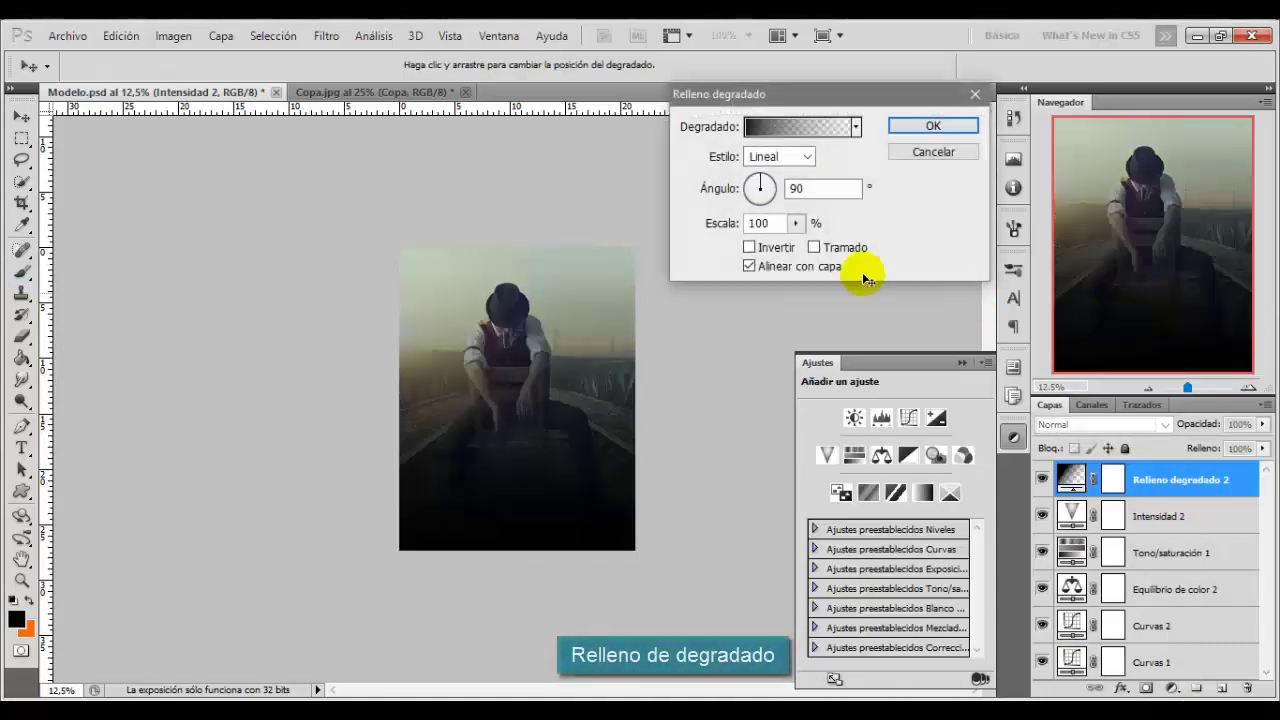
{"action": "left_click", "coordinate": [759, 183]}
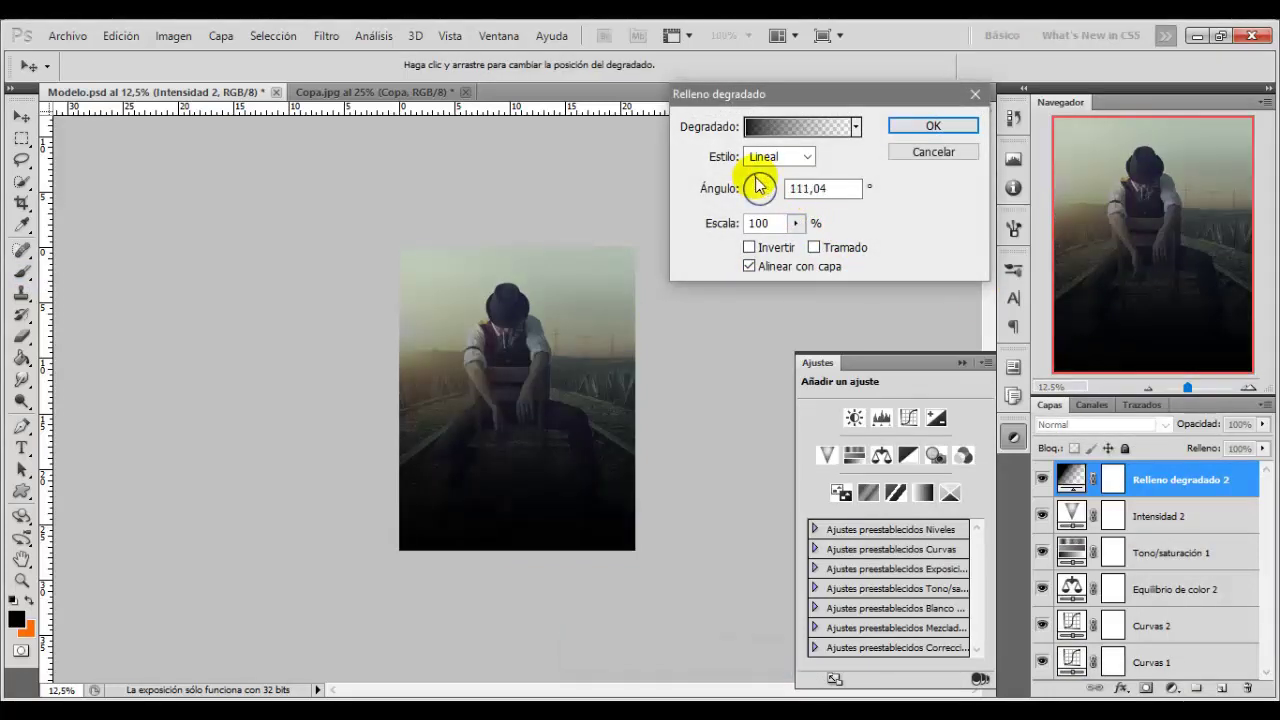
{"action": "left_click", "coordinate": [797, 224]}
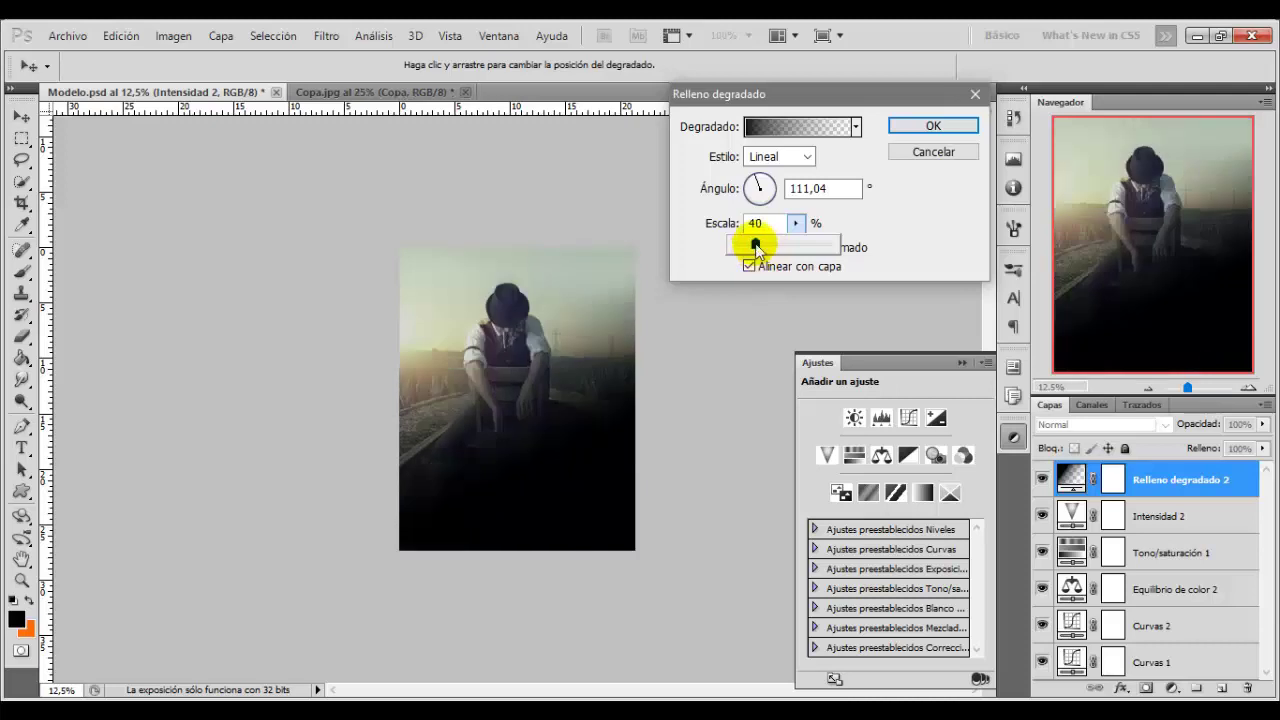
{"action": "mouse_move", "coordinate": [588, 440]}
{"action": "left_mouse_down"}
{"action": "mouse_move", "coordinate": [643, 591]}
{"action": "mouse_move", "coordinate": [623, 580]}
{"action": "mouse_move", "coordinate": [657, 614]}
{"action": "mouse_move", "coordinate": [603, 563]}
{"action": "left_mouse_up"}
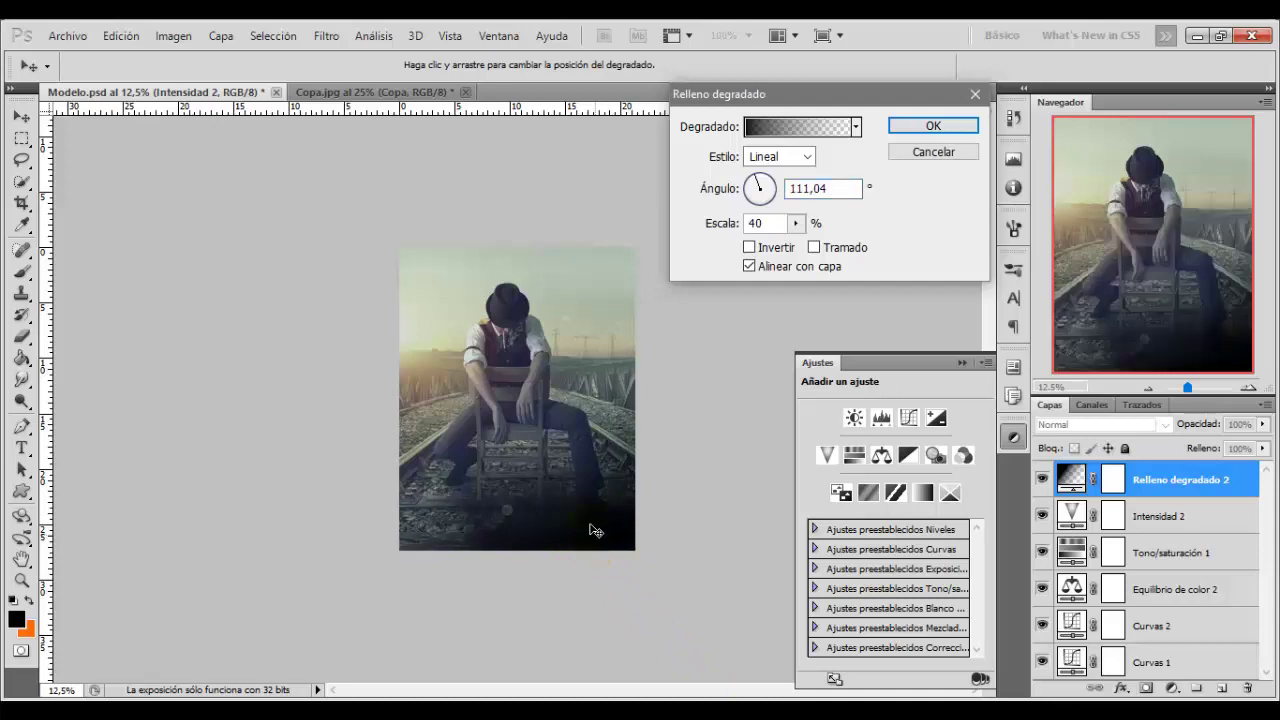
{"action": "left_click", "coordinate": [757, 188]}
{"action": "mouse_move", "coordinate": [571, 530]}
{"action": "left_mouse_down"}
{"action": "mouse_move", "coordinate": [620, 605]}
{"action": "mouse_move", "coordinate": [577, 539]}
{"action": "left_mouse_up"}
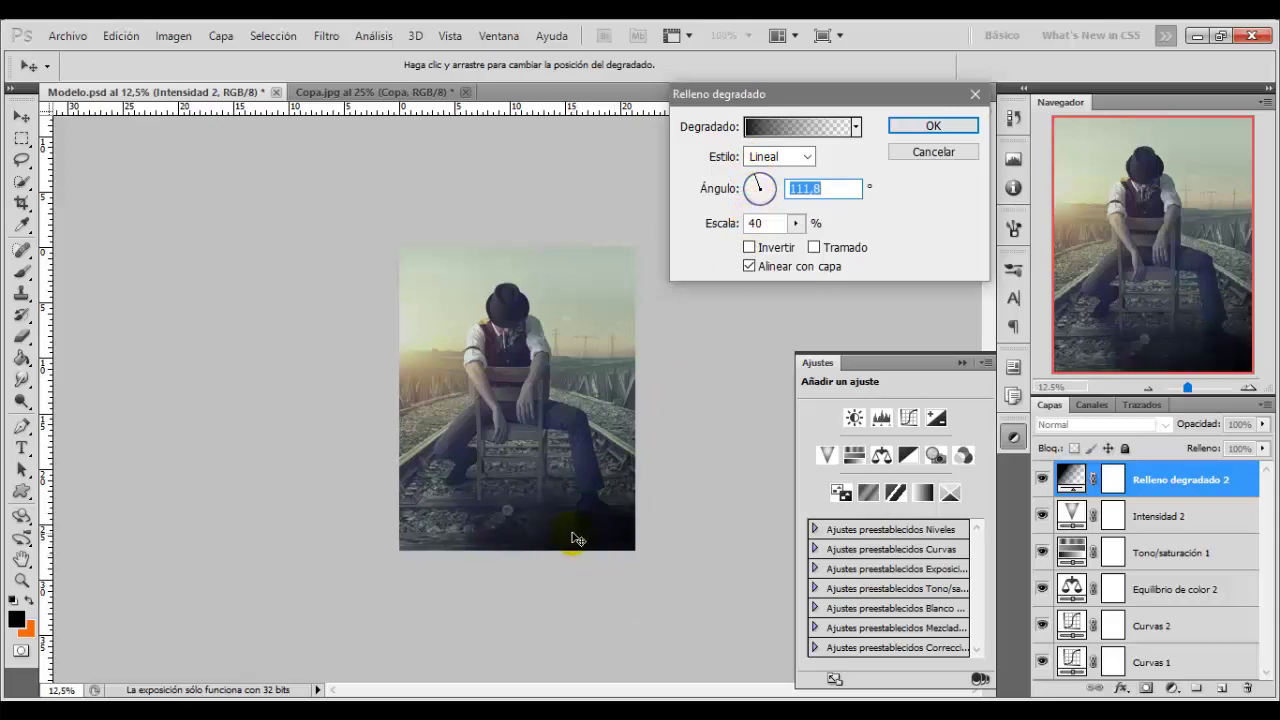
{"action": "left_click", "coordinate": [757, 185]}
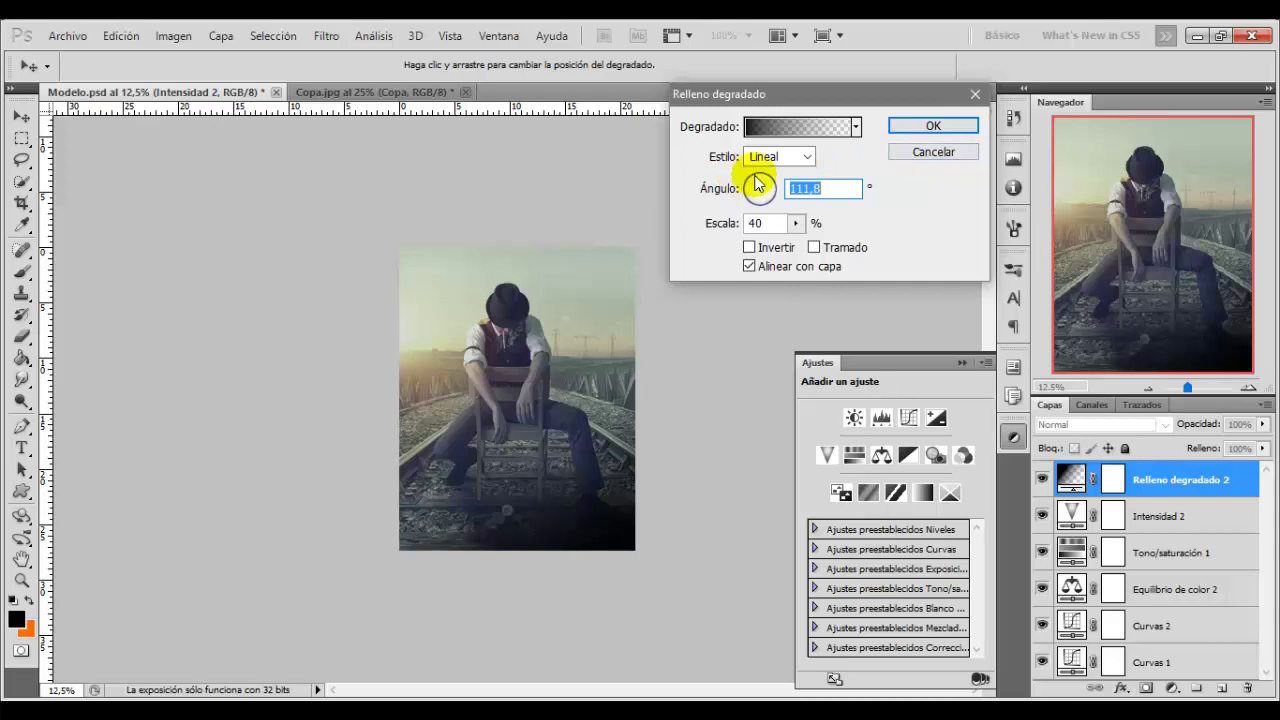
{"action": "left_click", "coordinate": [757, 185]}
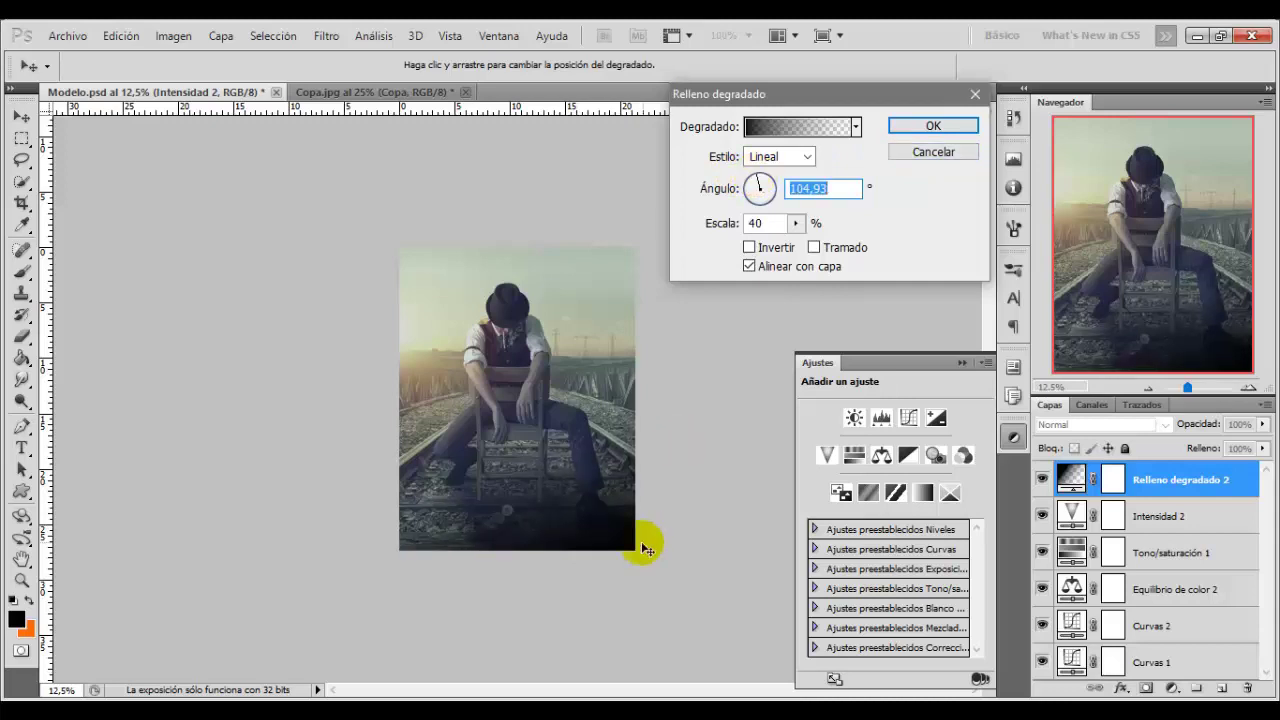
{"action": "mouse_move", "coordinate": [640, 542]}
{"action": "left_mouse_down"}
{"action": "mouse_move", "coordinate": [618, 566]}
{"action": "mouse_move", "coordinate": [605, 498]}
{"action": "mouse_move", "coordinate": [592, 495]}
{"action": "left_mouse_up"}
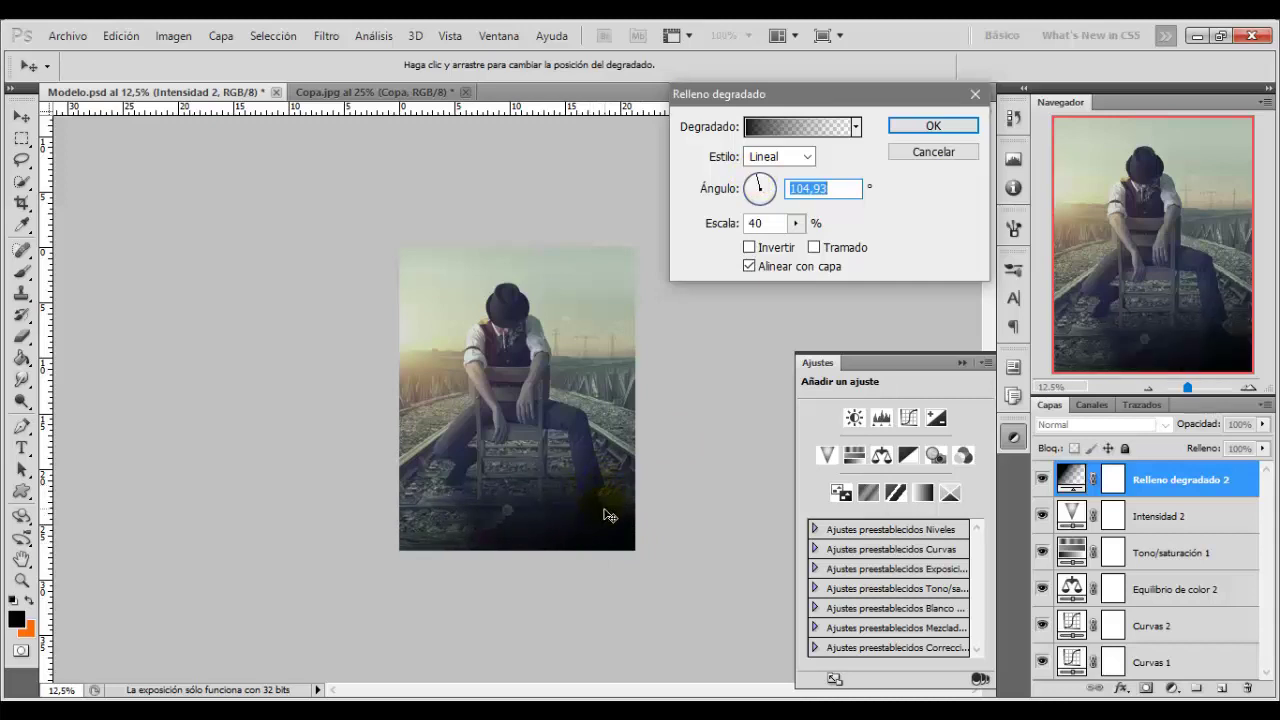
{"action": "left_click", "coordinate": [932, 125]}
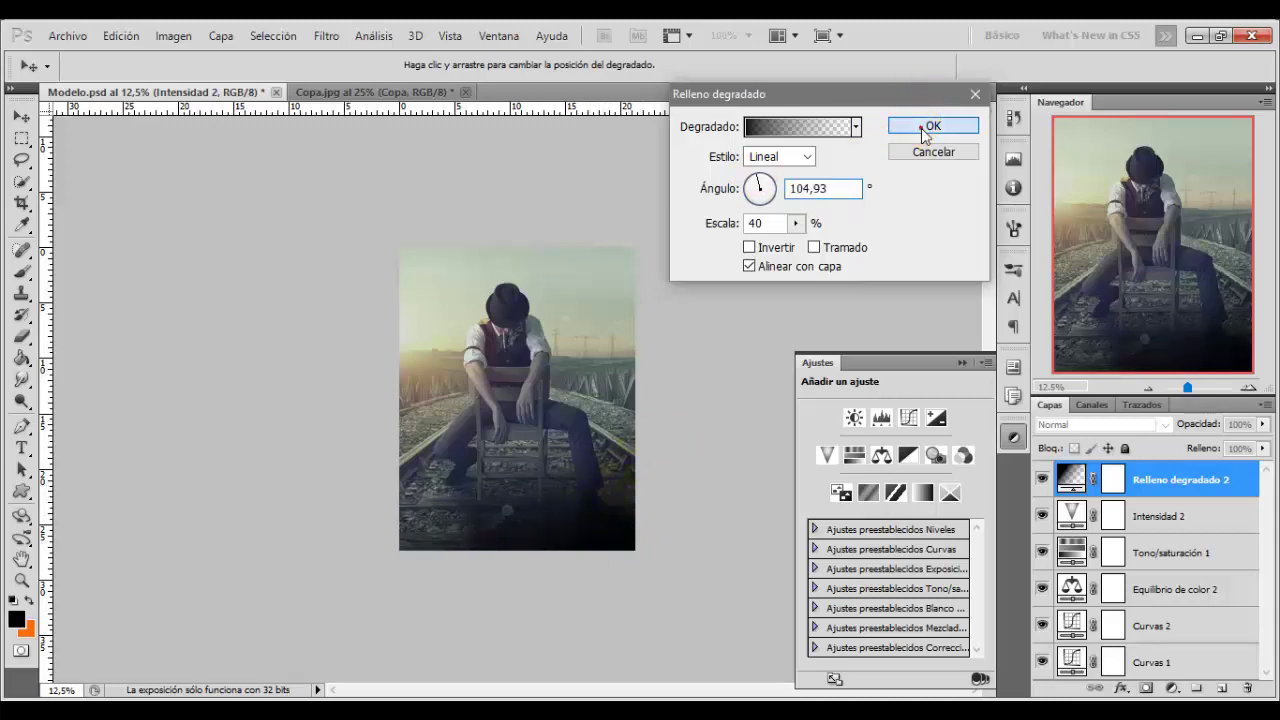
- Set the gradient layer's opacity to 40% and compare the photo with and without it
{"action": "left_click_drag", "start_coordinate": [1205, 425], "coordinate": [1124, 432]}
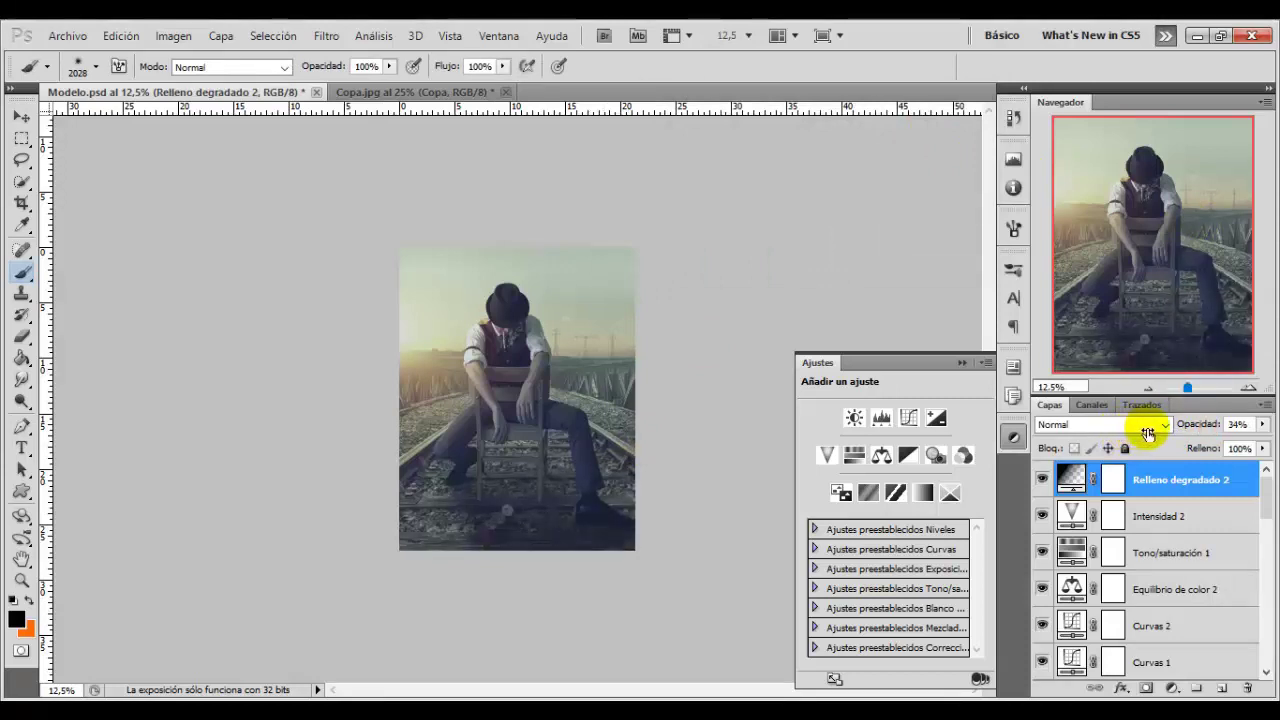
{"action": "left_click_drag", "start_coordinate": [1152, 432], "coordinate": [1154, 432]}
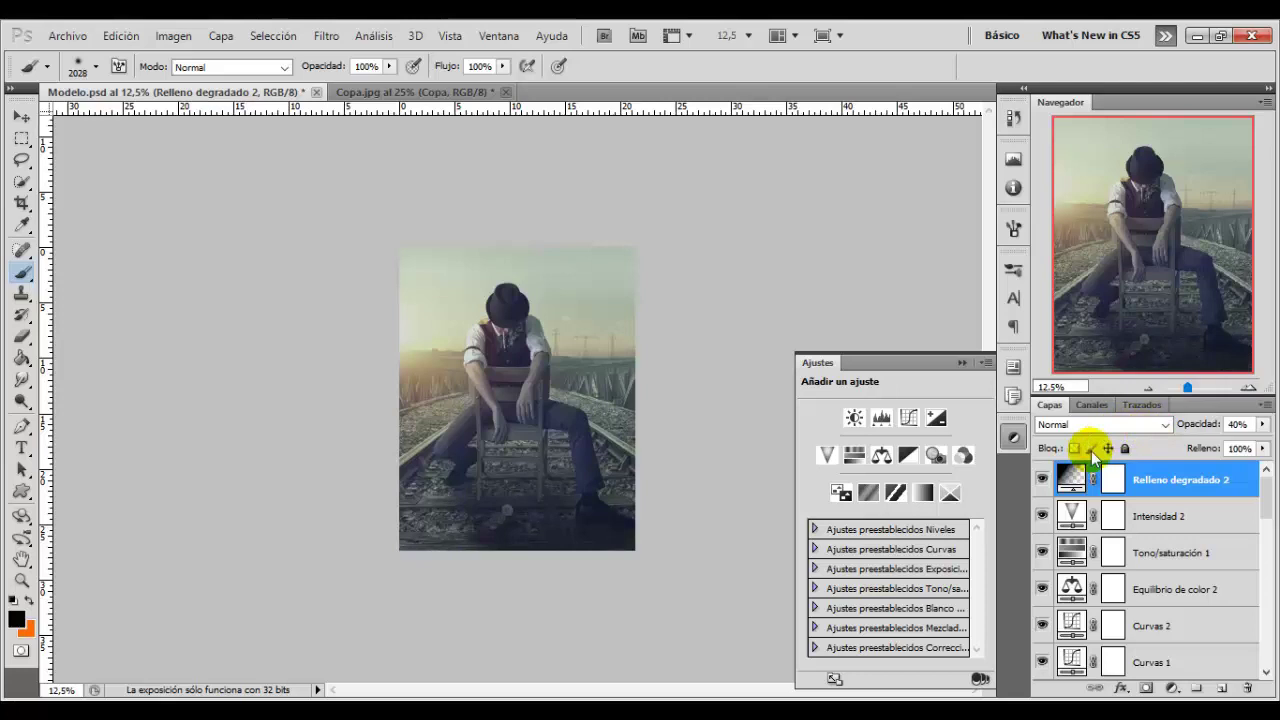
{"action": "left_click", "coordinate": [1041, 480]}
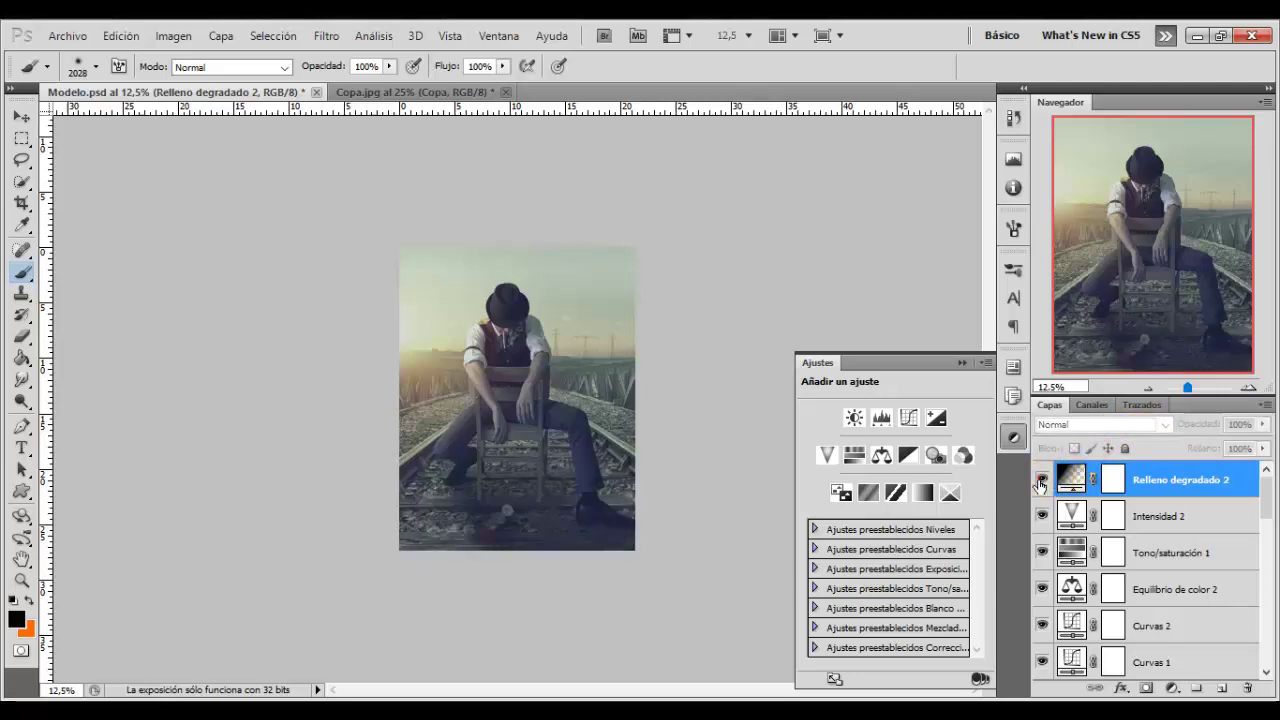
{"action": "left_click", "coordinate": [1172, 688]}
- Add another gradient fill layer set to Radial, inverted, with 150% scale
{"action": "left_click", "coordinate": [1141, 324]}
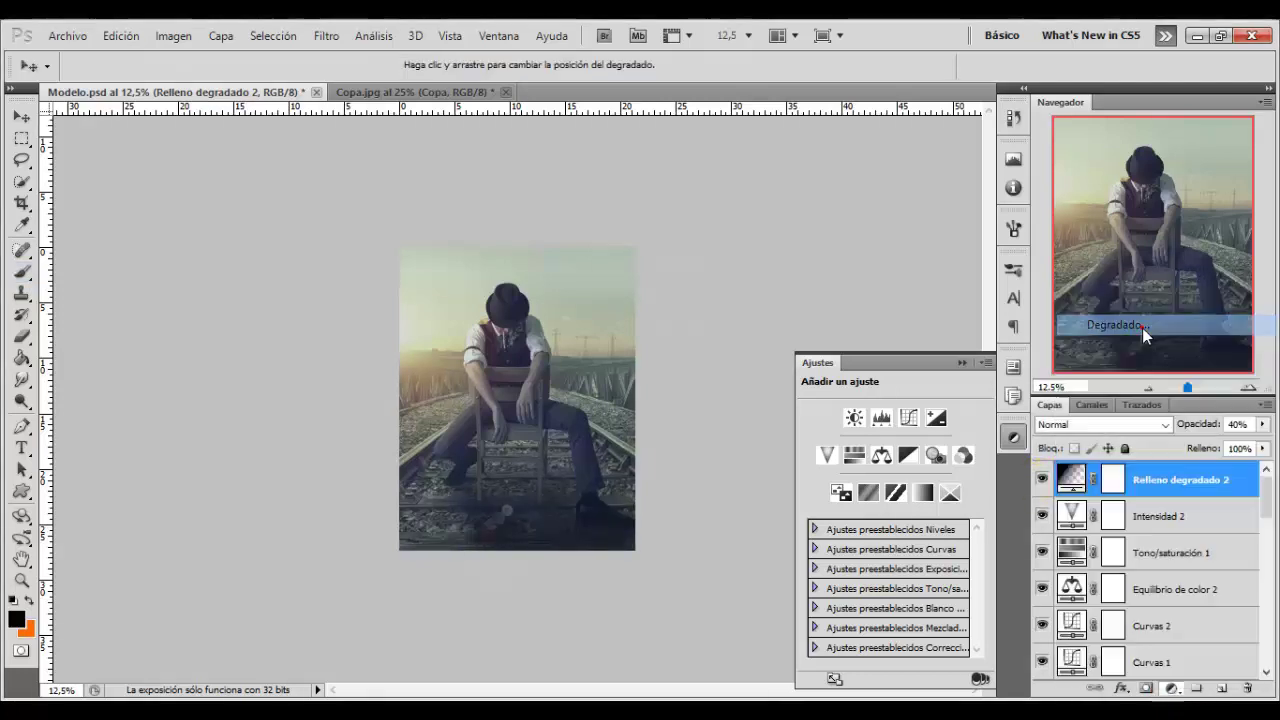
{"action": "left_click", "coordinate": [806, 158]}
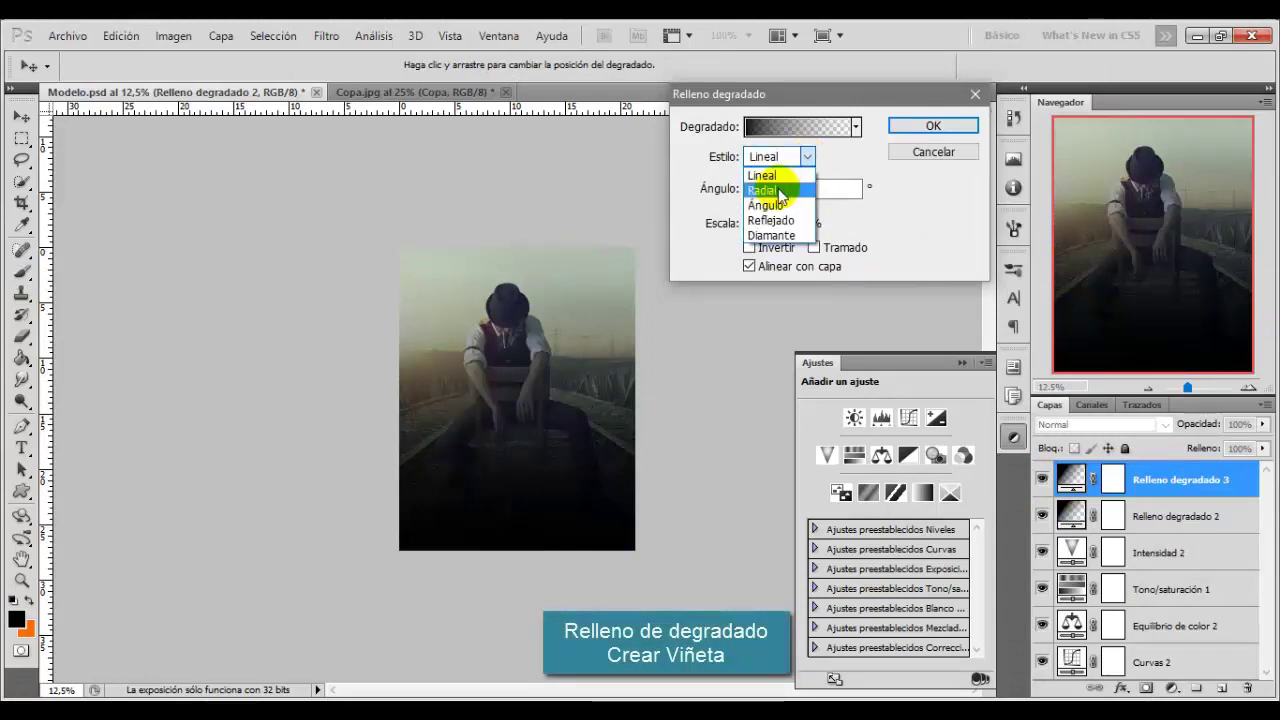
{"action": "left_click", "coordinate": [764, 192]}
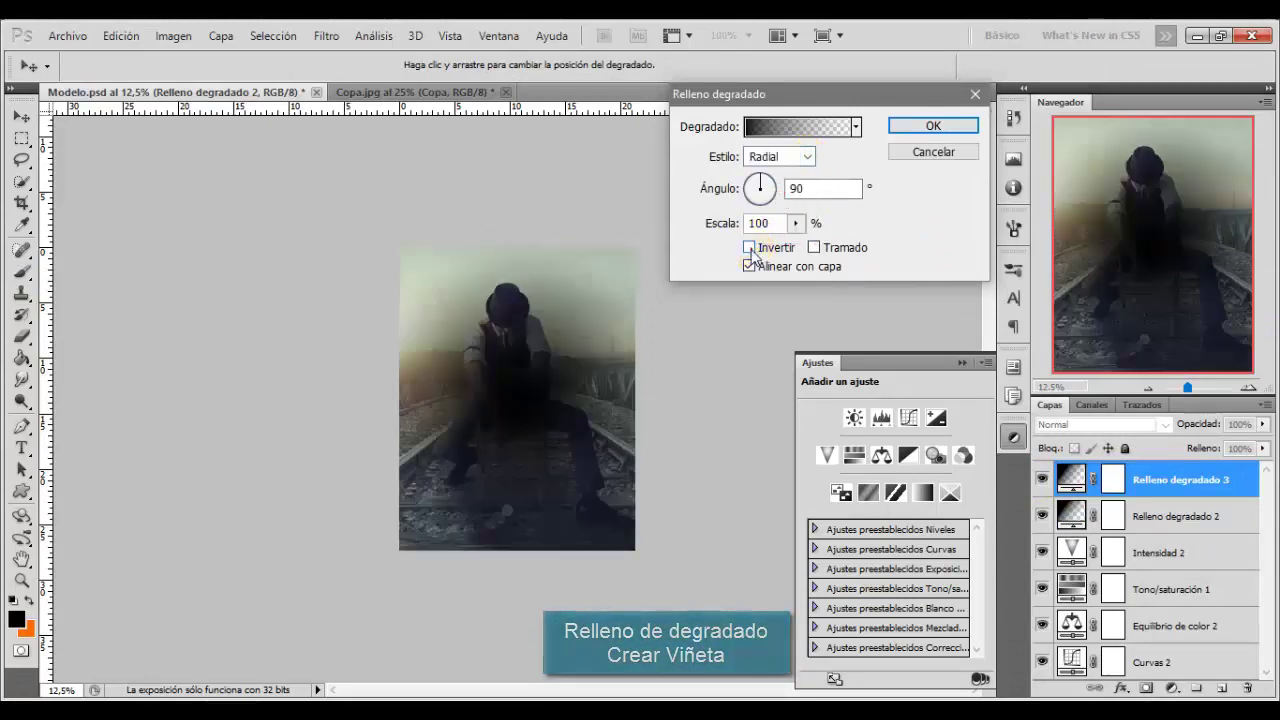
{"action": "left_click", "coordinate": [749, 248]}
{"action": "left_click", "coordinate": [797, 223]}
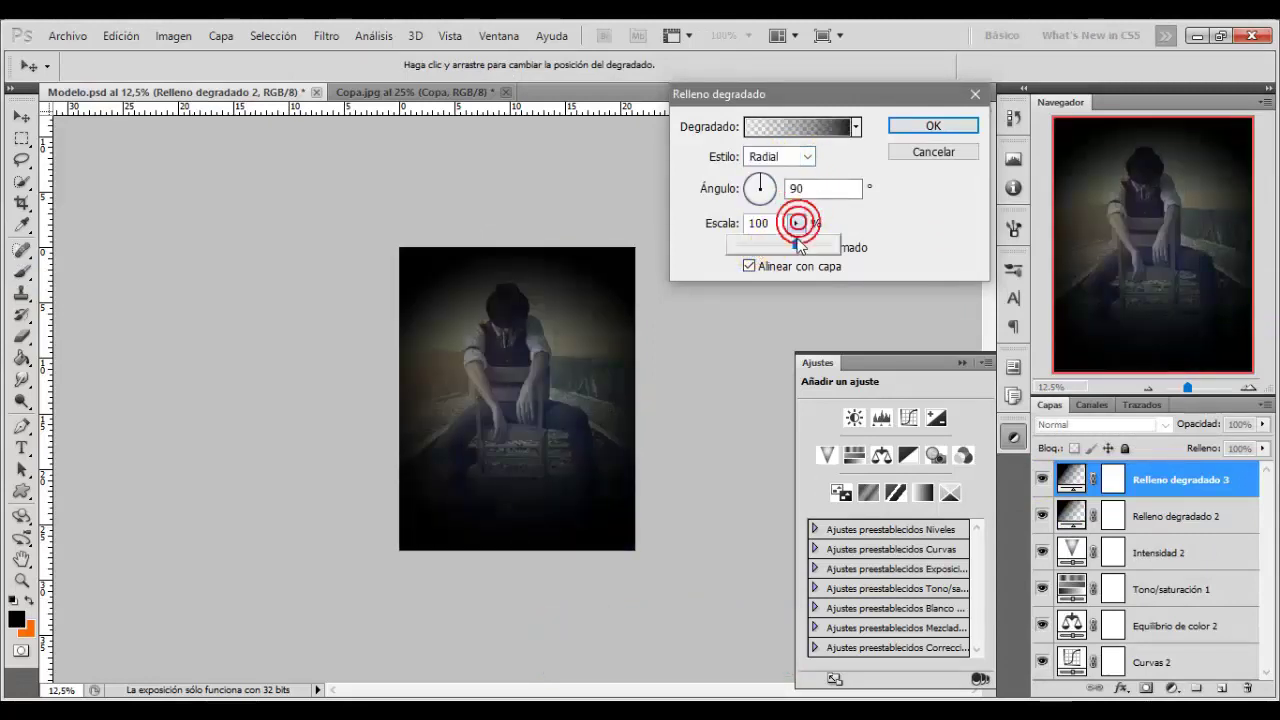
{"action": "left_click", "coordinate": [862, 250]}
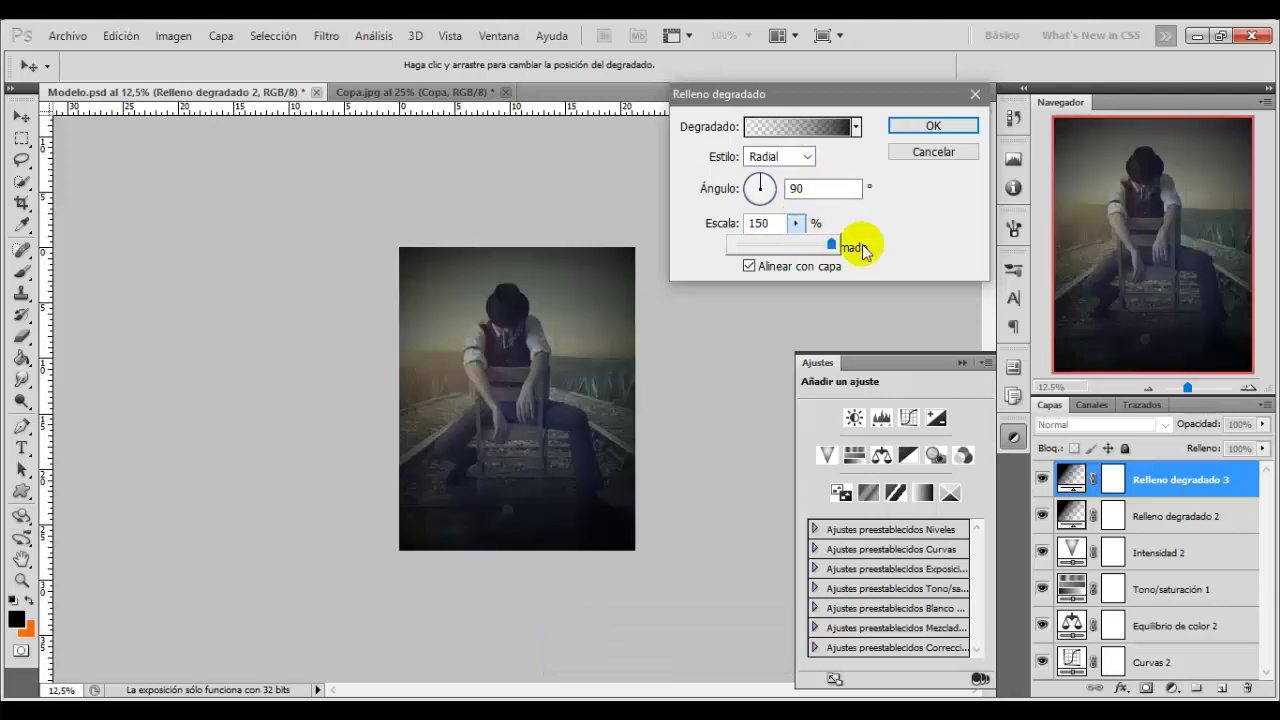
- Move the gradient's transparency stop to 63% and set the vignette layer opacity to 30%
{"action": "left_click", "coordinate": [821, 126]}
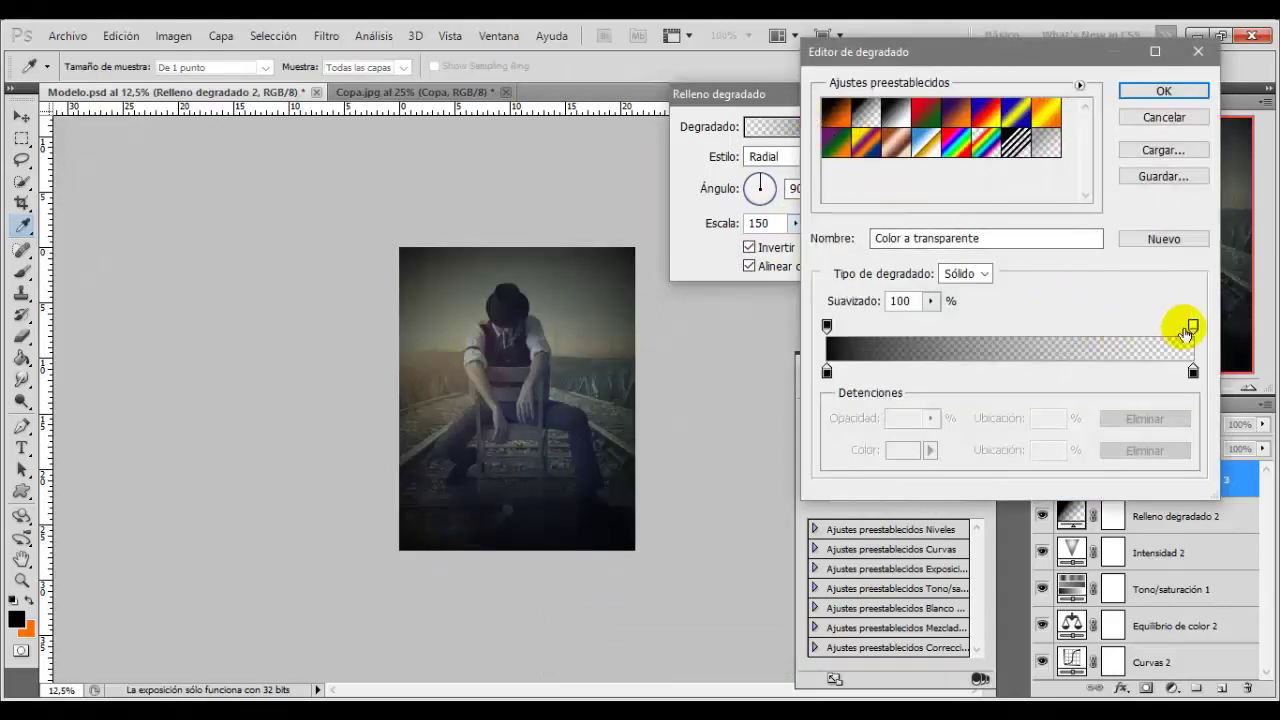
{"action": "left_click_drag", "start_coordinate": [1190, 328], "coordinate": [1036, 334]}
{"action": "left_click", "coordinate": [1059, 330]}
{"action": "left_click", "coordinate": [1059, 333]}
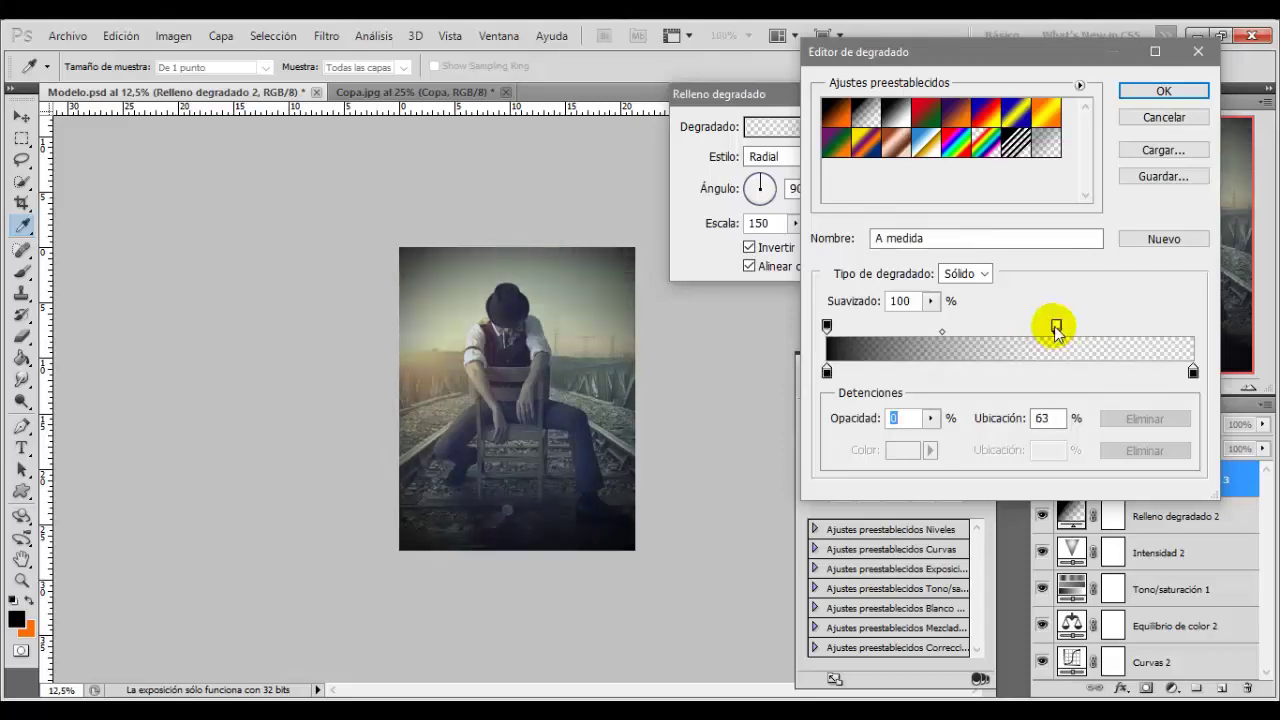
{"action": "left_click", "coordinate": [1130, 90]}
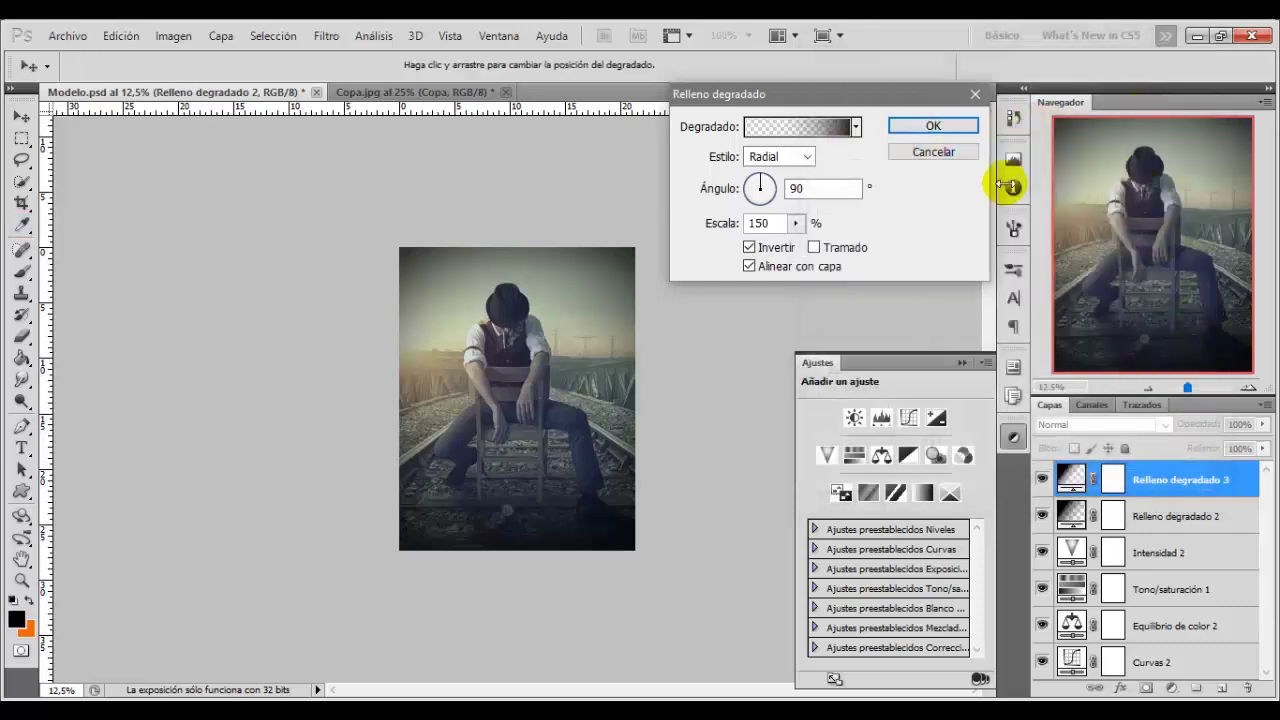
{"action": "left_click", "coordinate": [935, 126]}
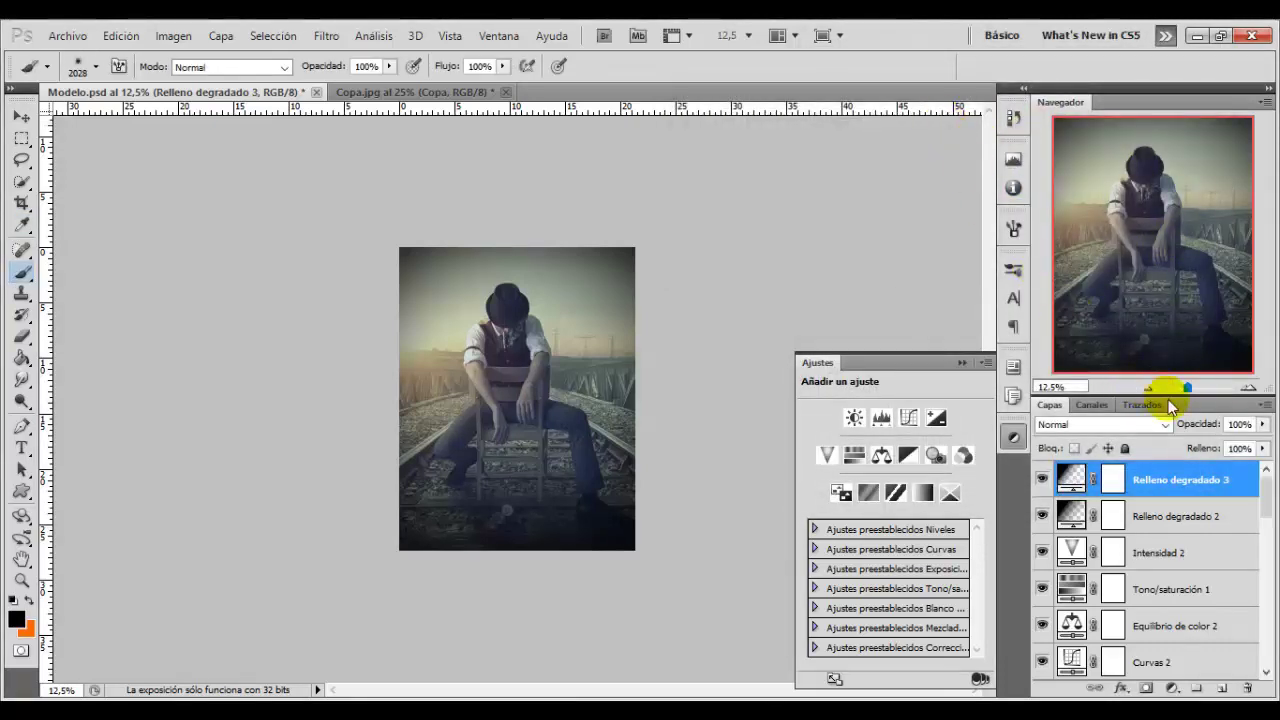
{"action": "left_click_drag", "start_coordinate": [1161, 430], "coordinate": [1144, 432]}
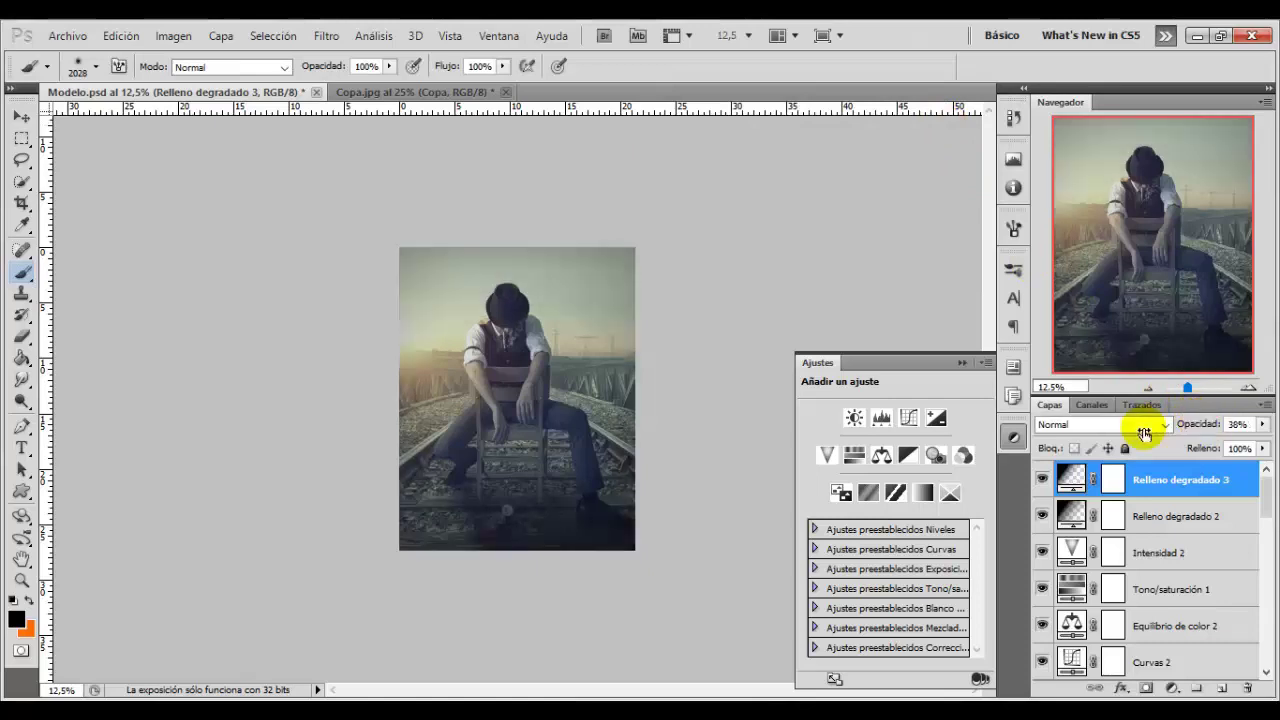
{"action": "left_click", "coordinate": [1042, 480]}
{"action": "left_click", "coordinate": [1042, 480]}
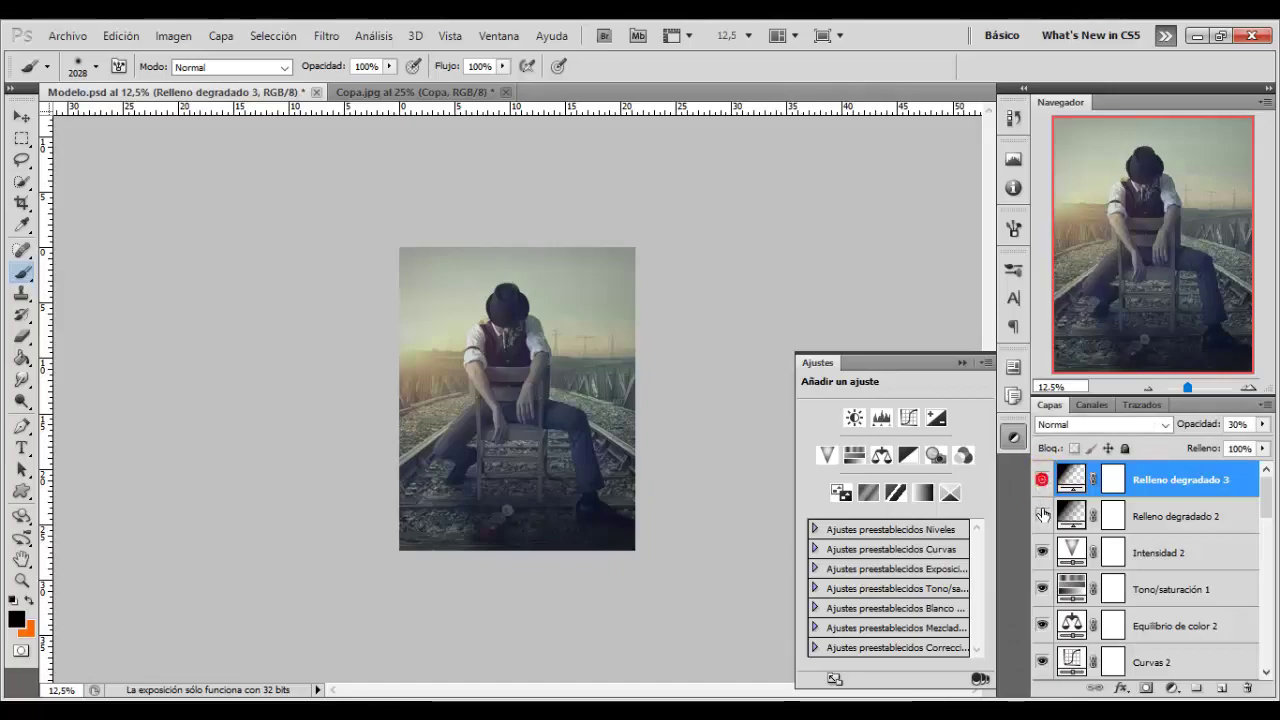
{"action": "left_click", "coordinate": [1042, 480]}
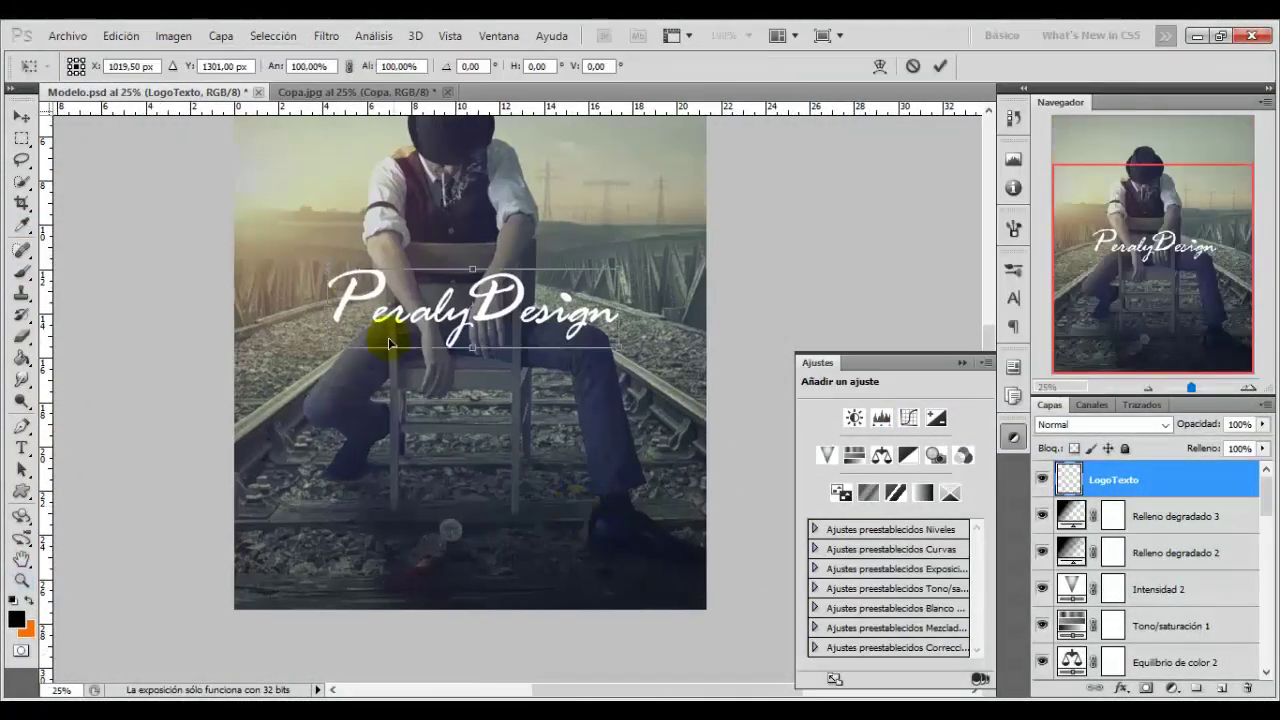
- Commit the social-media icons' placement in the bottom-left corner
{"action": "left_click", "coordinate": [941, 66]}
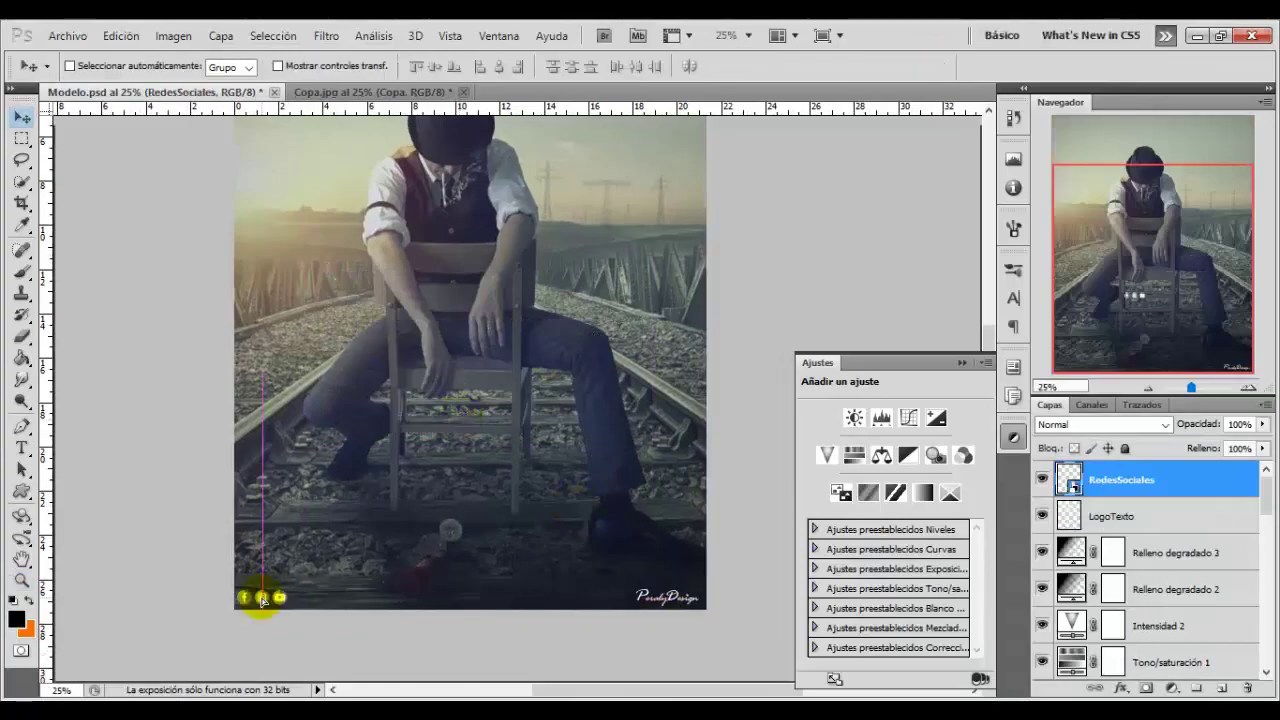